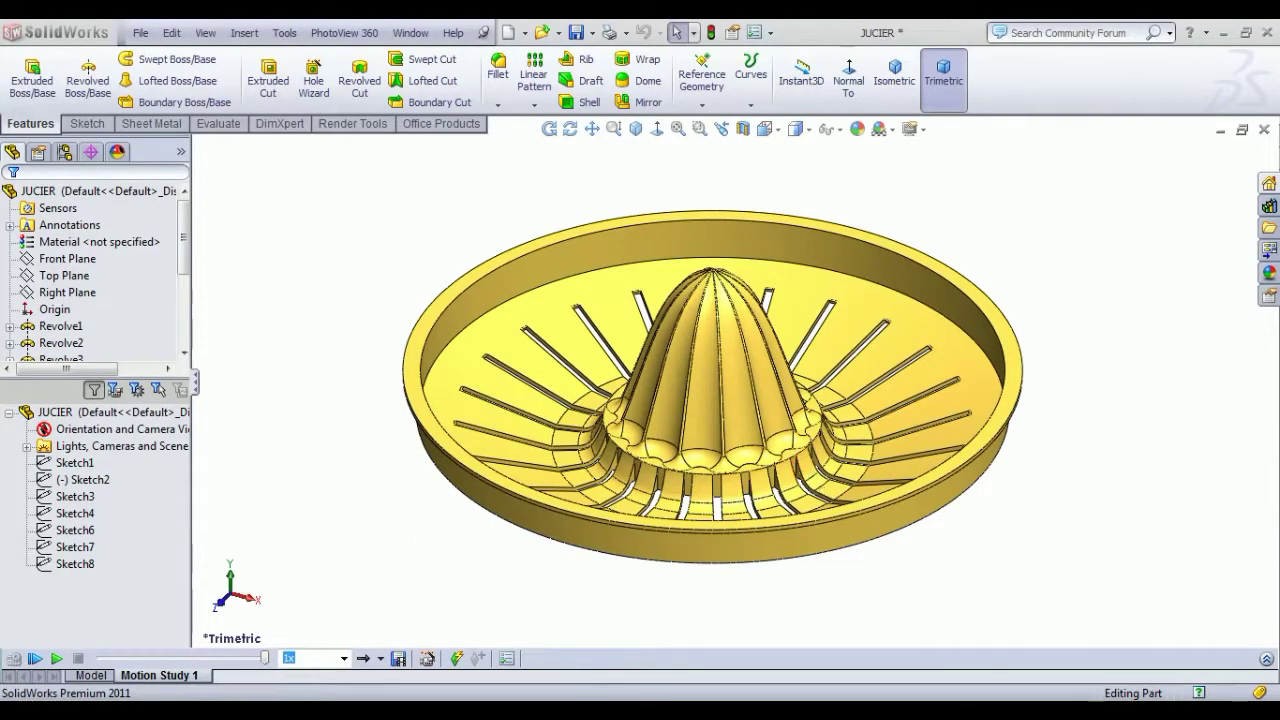
Play the motion study animation of the finished JUCIER part
left_click(56, 659)
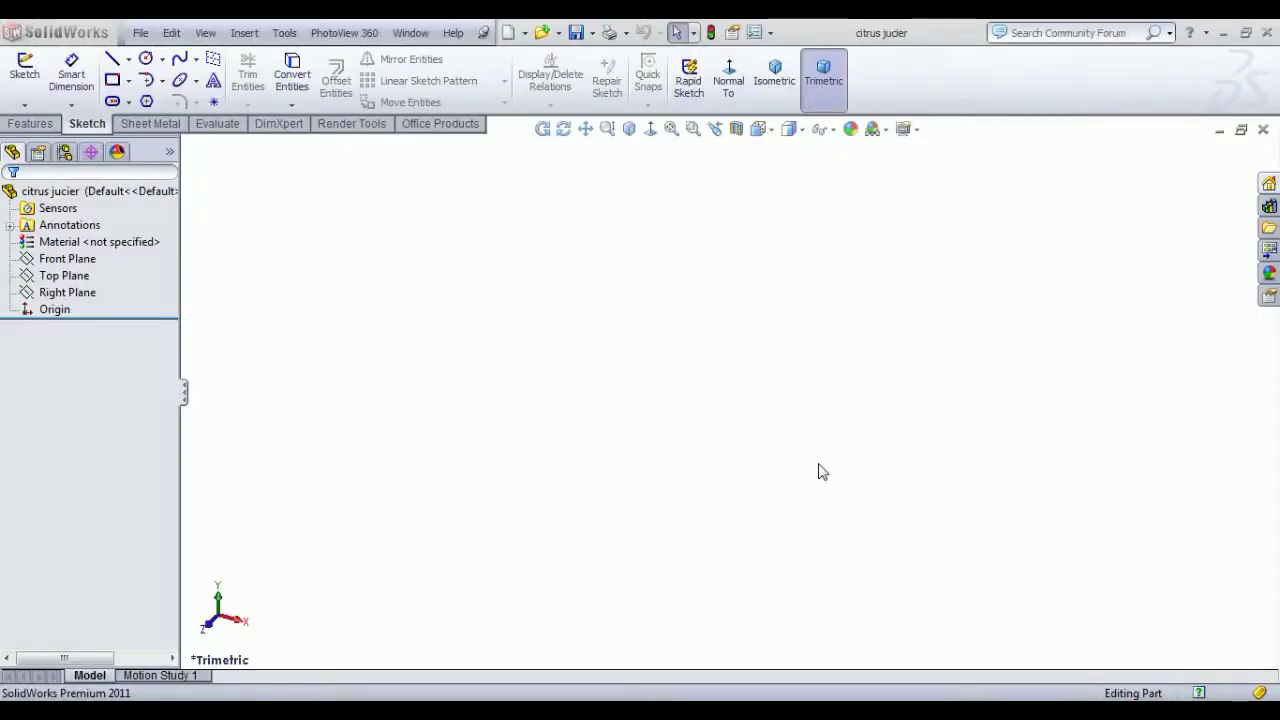
On the Front Plane, sketch a vertical line through the origin and a horizontal line leftward from its bottom
left_click(80, 258)
left_click(112, 243)
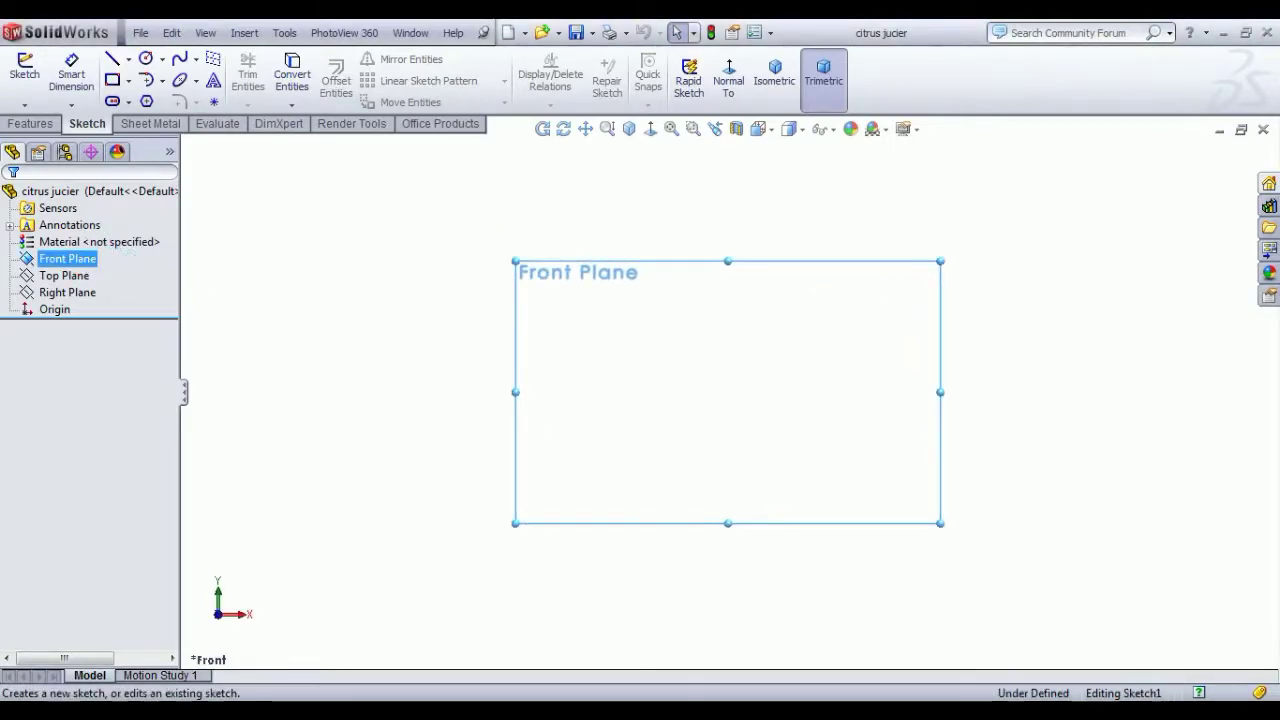
left_click(108, 60)
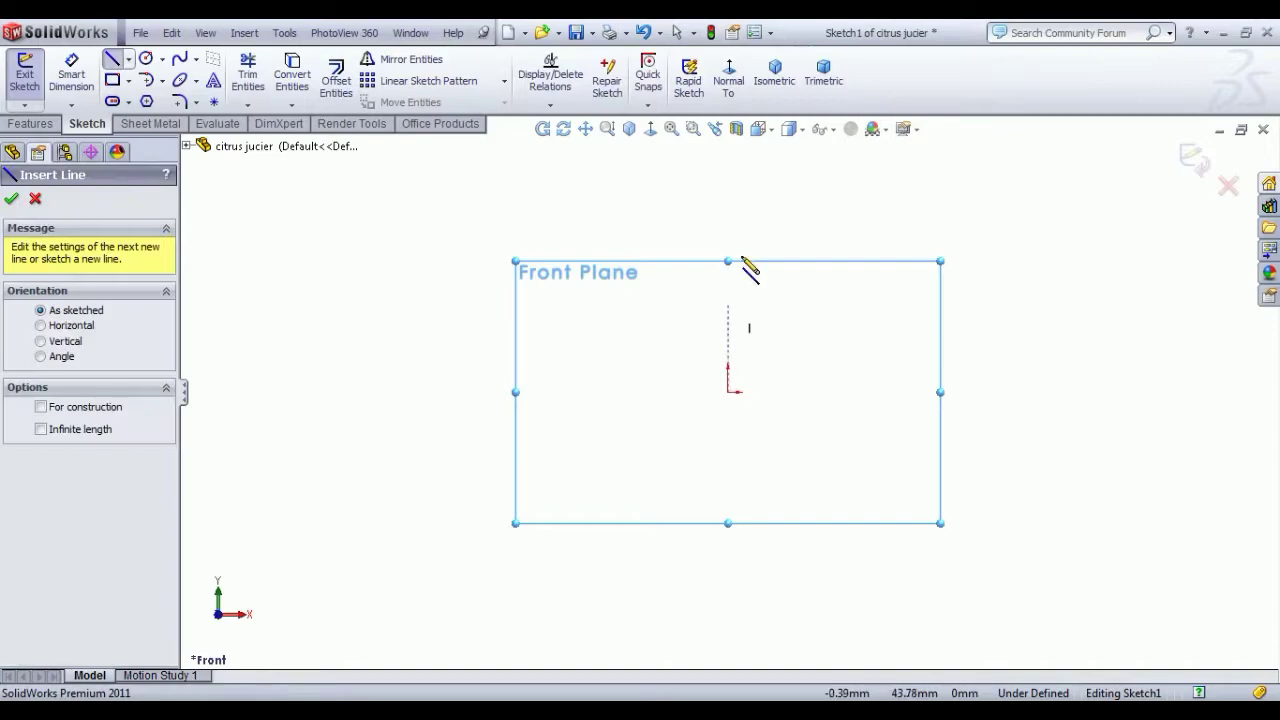
left_click(728, 231)
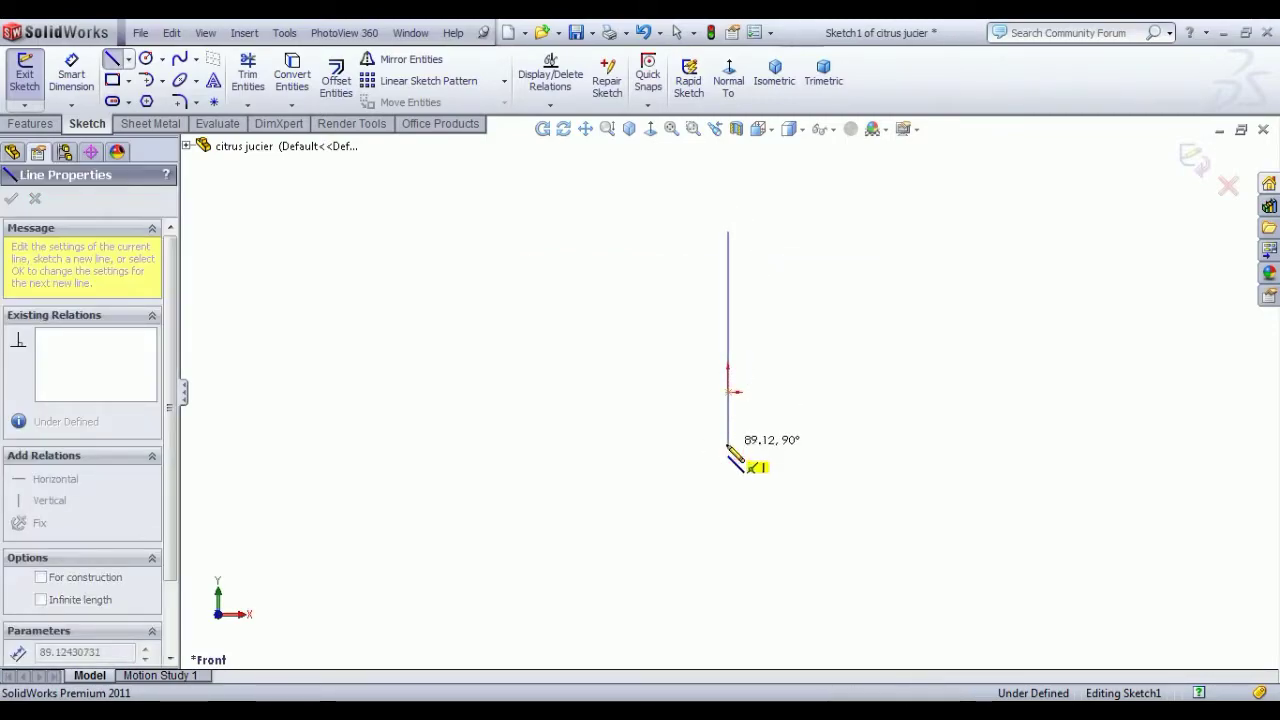
left_click(728, 443)
left_click(578, 443)
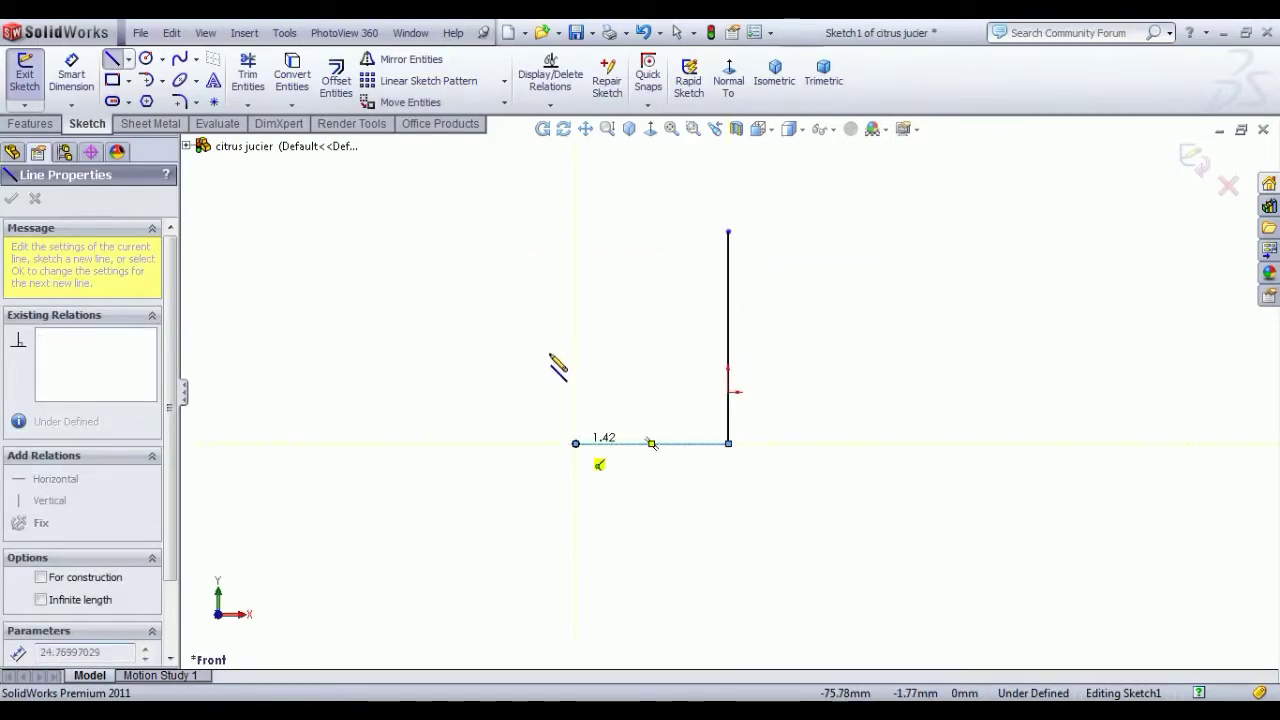
right_click(596, 368)
left_click(597, 364)
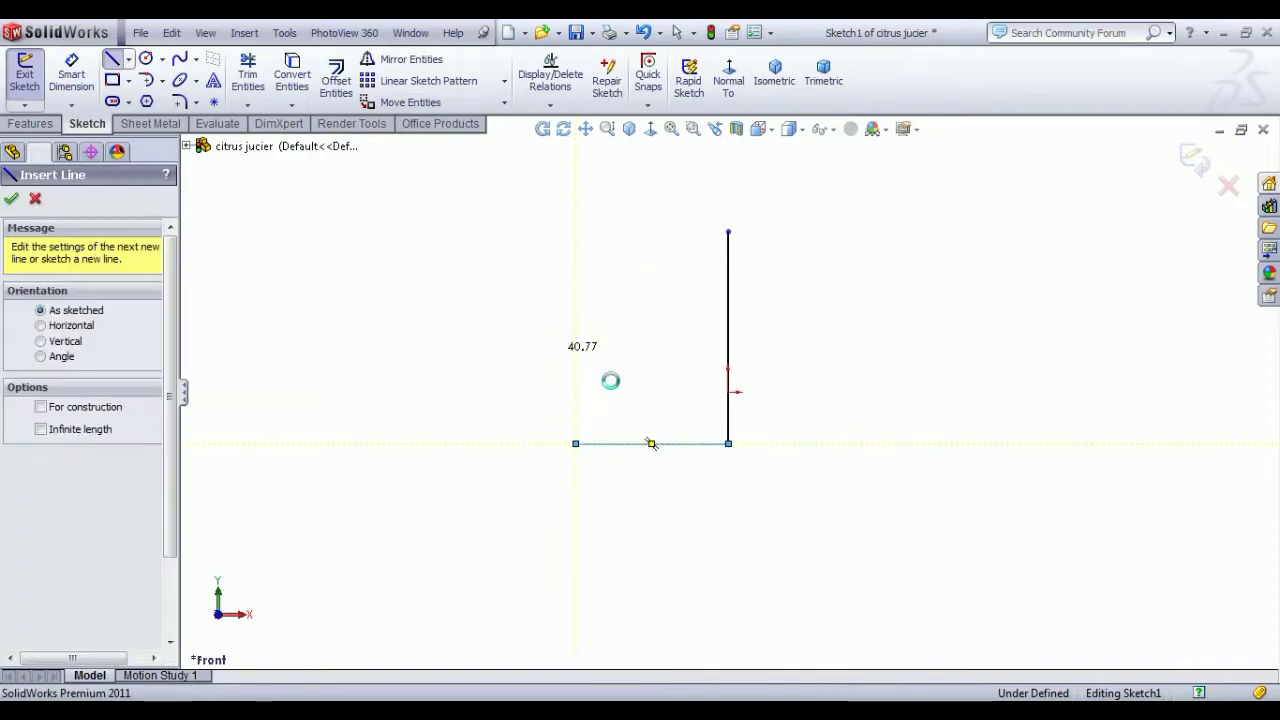
Dimension the origin to the vertical line's top endpoint at 230 mm
left_click(68, 87)
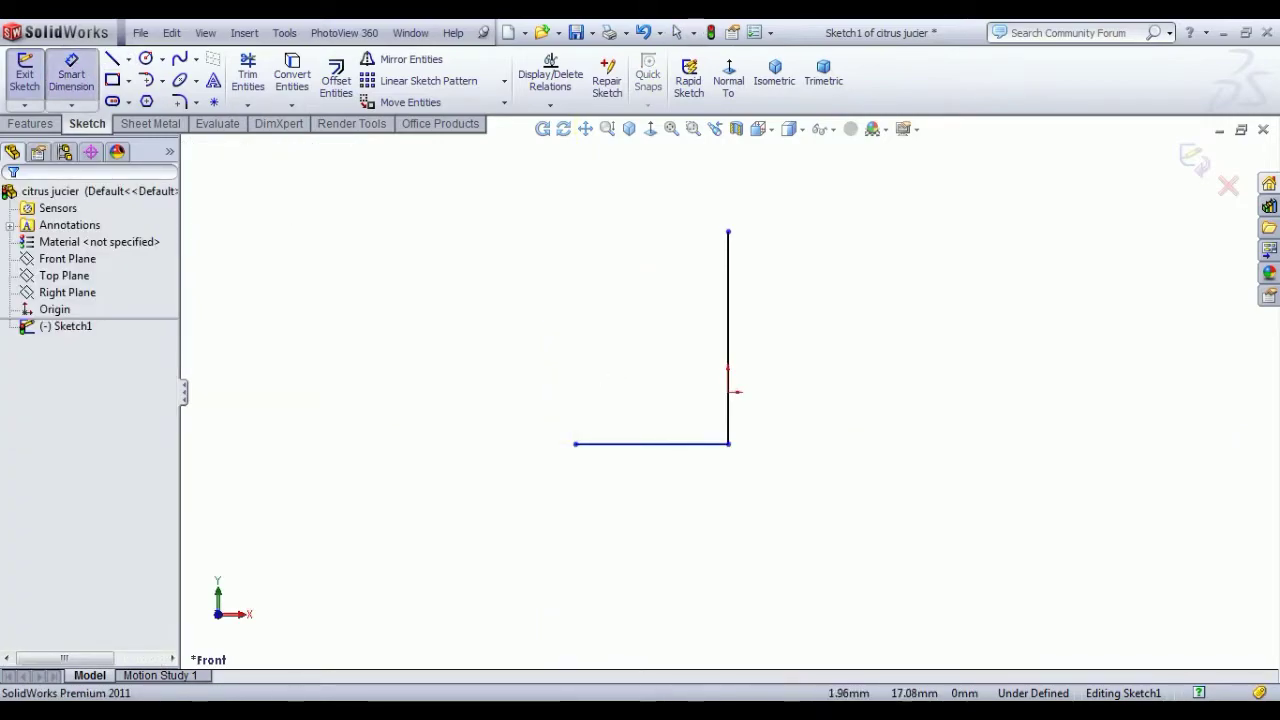
left_click(729, 393)
left_click(729, 232)
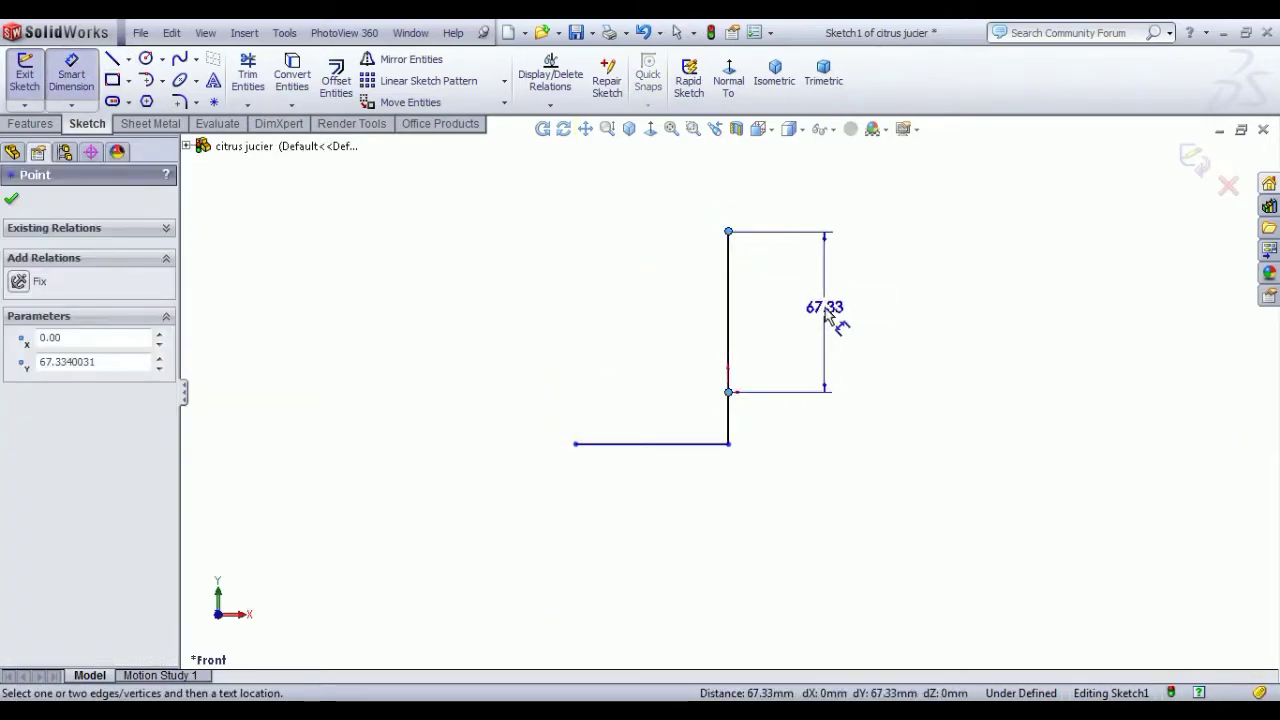
left_click(825, 308)
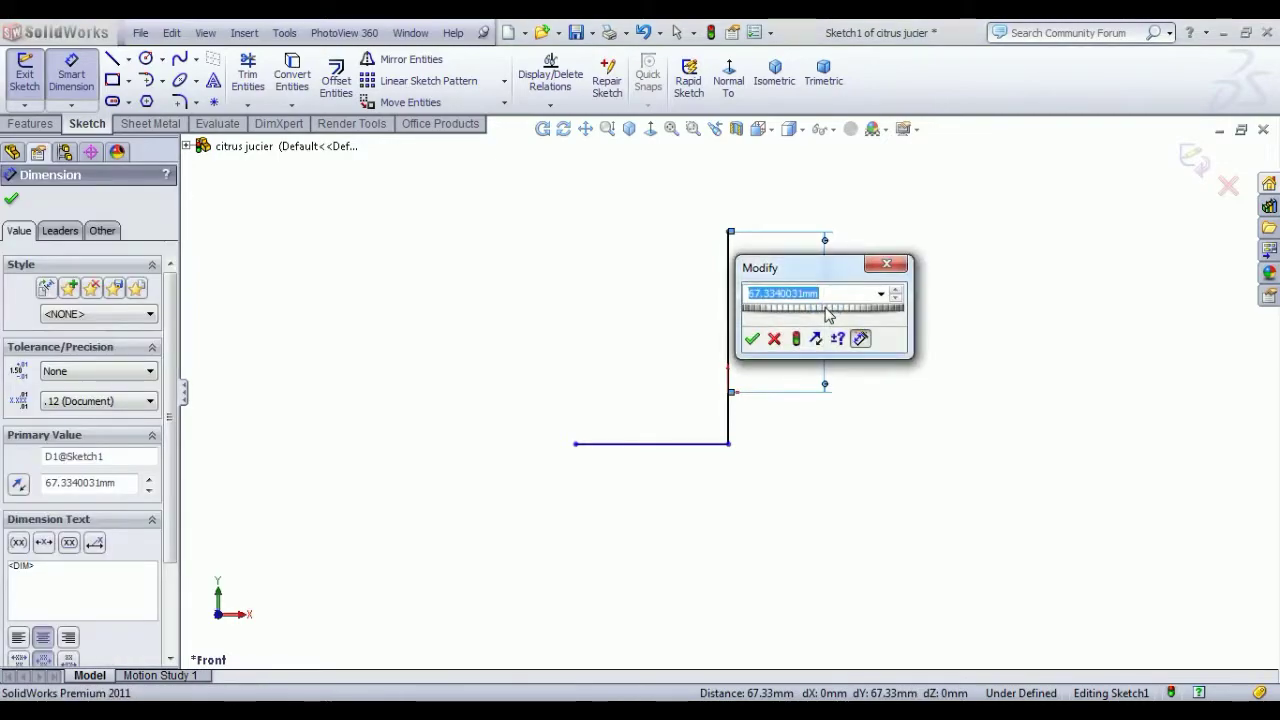
type("230")
key("Return")
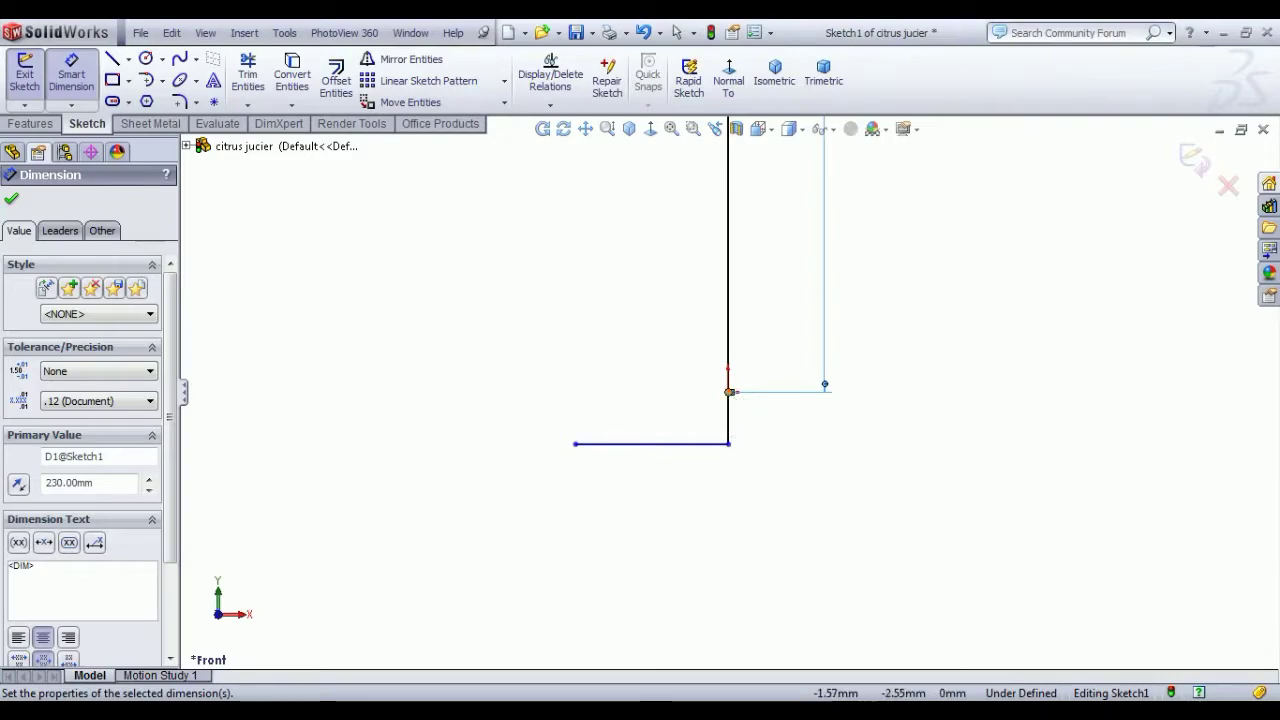
Dimension the bottom corner 30 mm below the origin and the bottom line at 138 mm
left_click(729, 392)
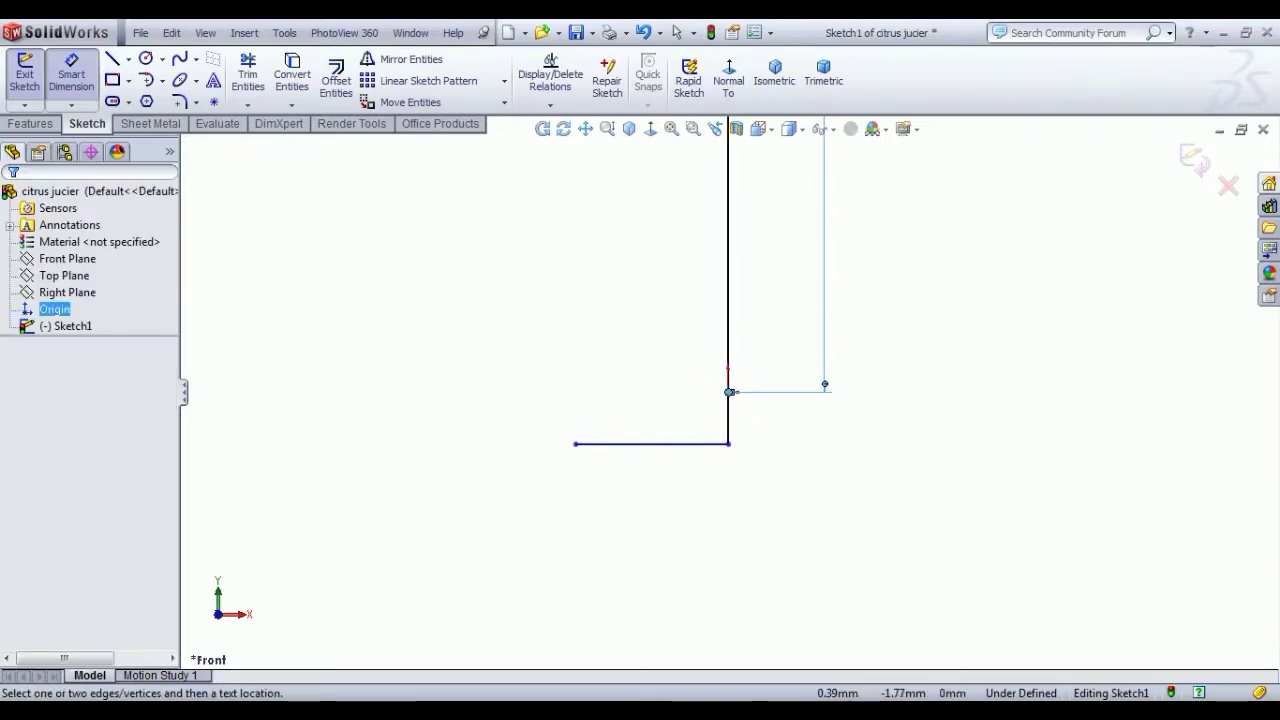
left_click(730, 443)
left_click(825, 425)
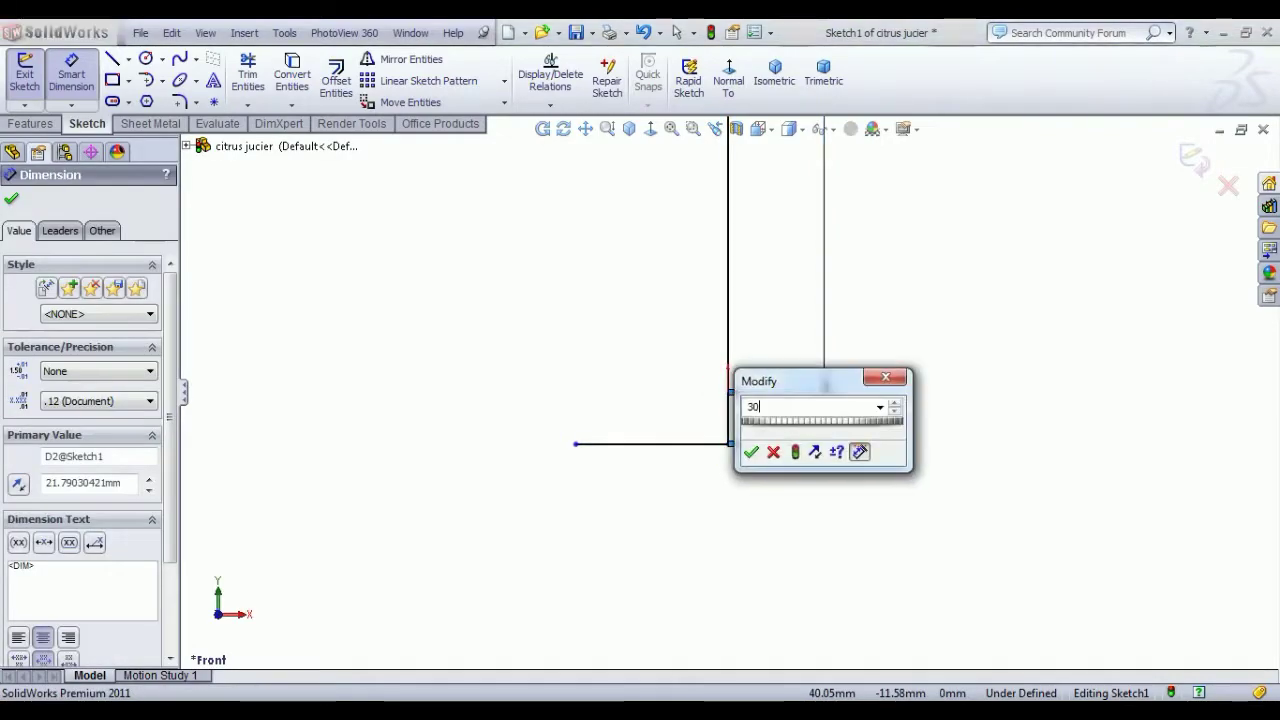
type("30")
key("Return")
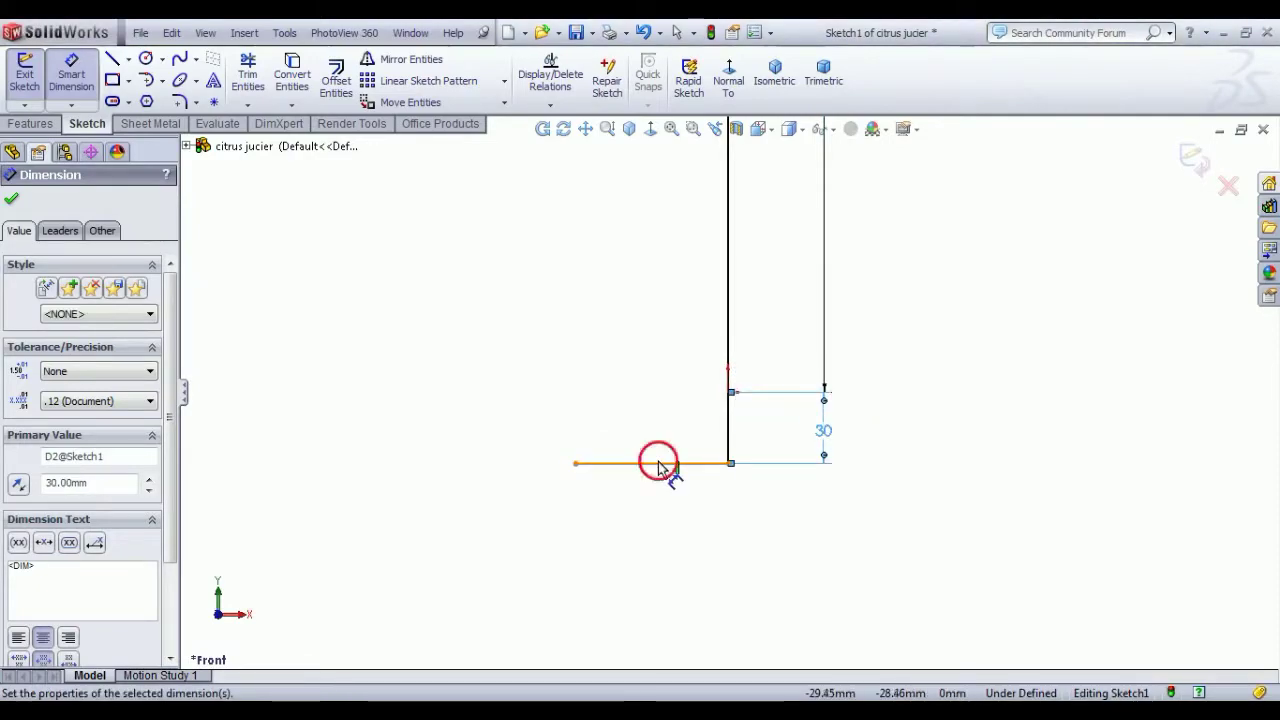
left_click(659, 467)
left_click(660, 502)
type("138")
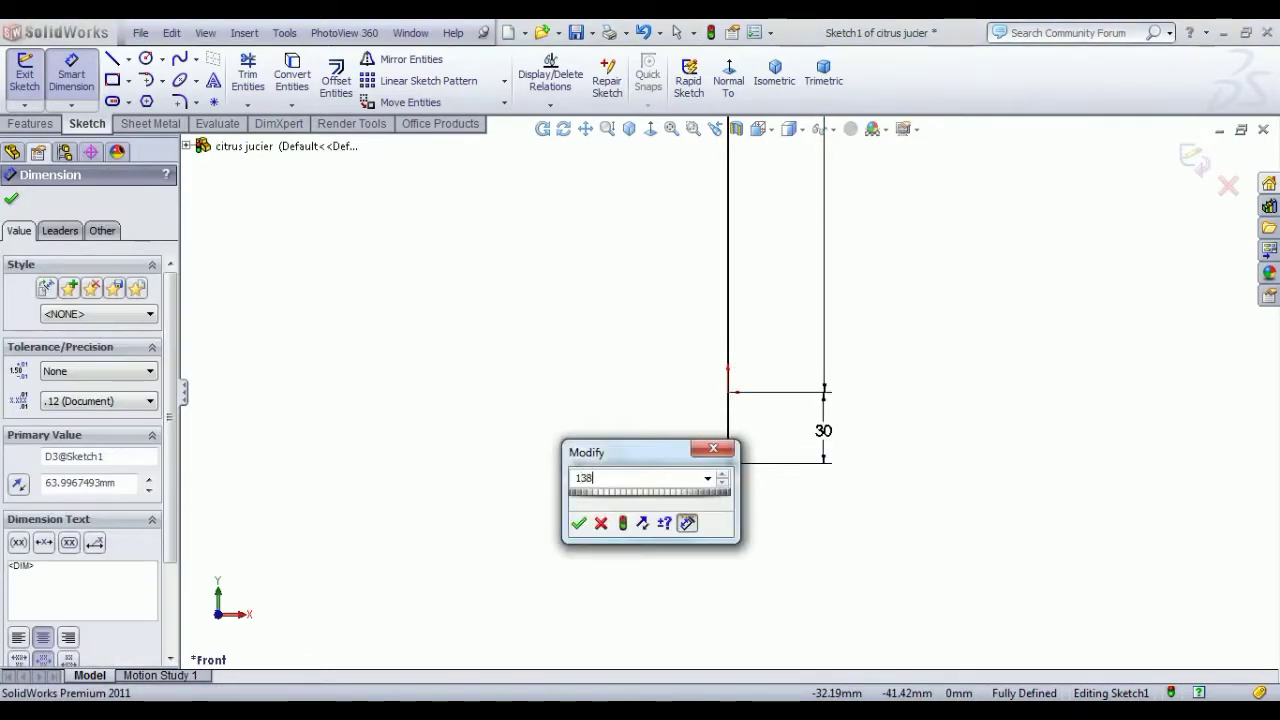
key("Return")
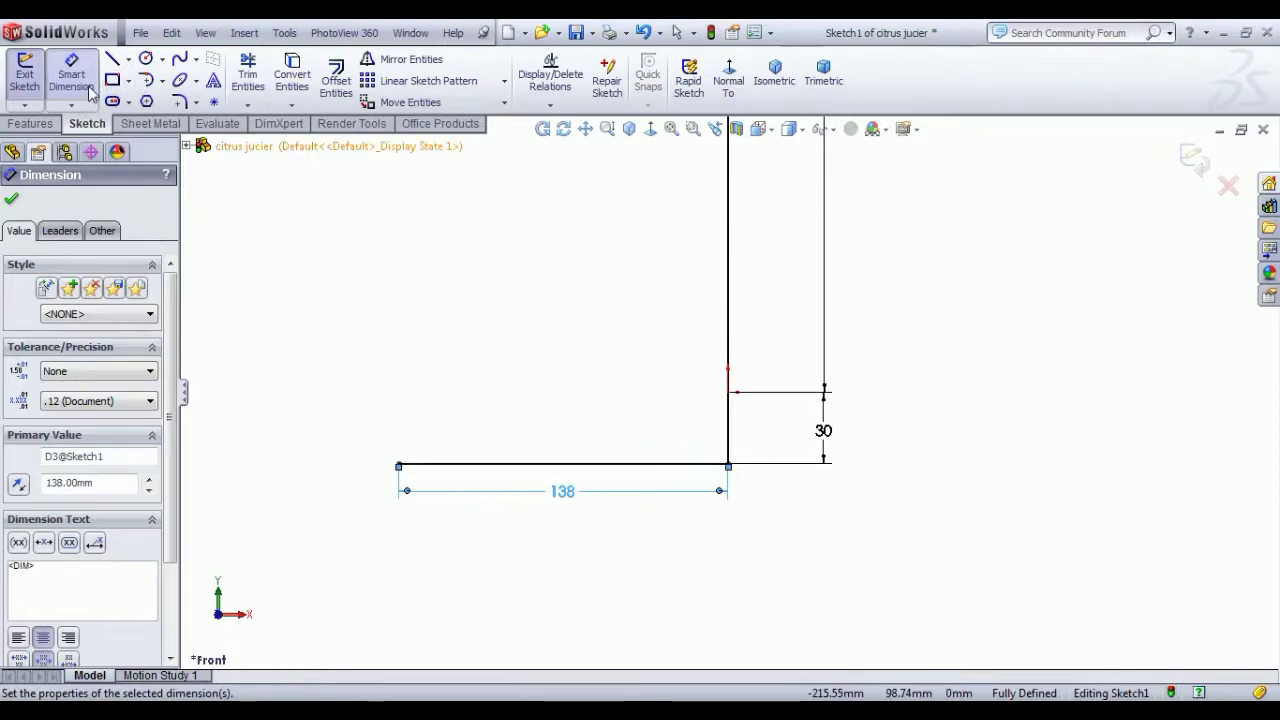
Draw a horizontal line left from the origin and make it construction geometry
left_click(113, 59)
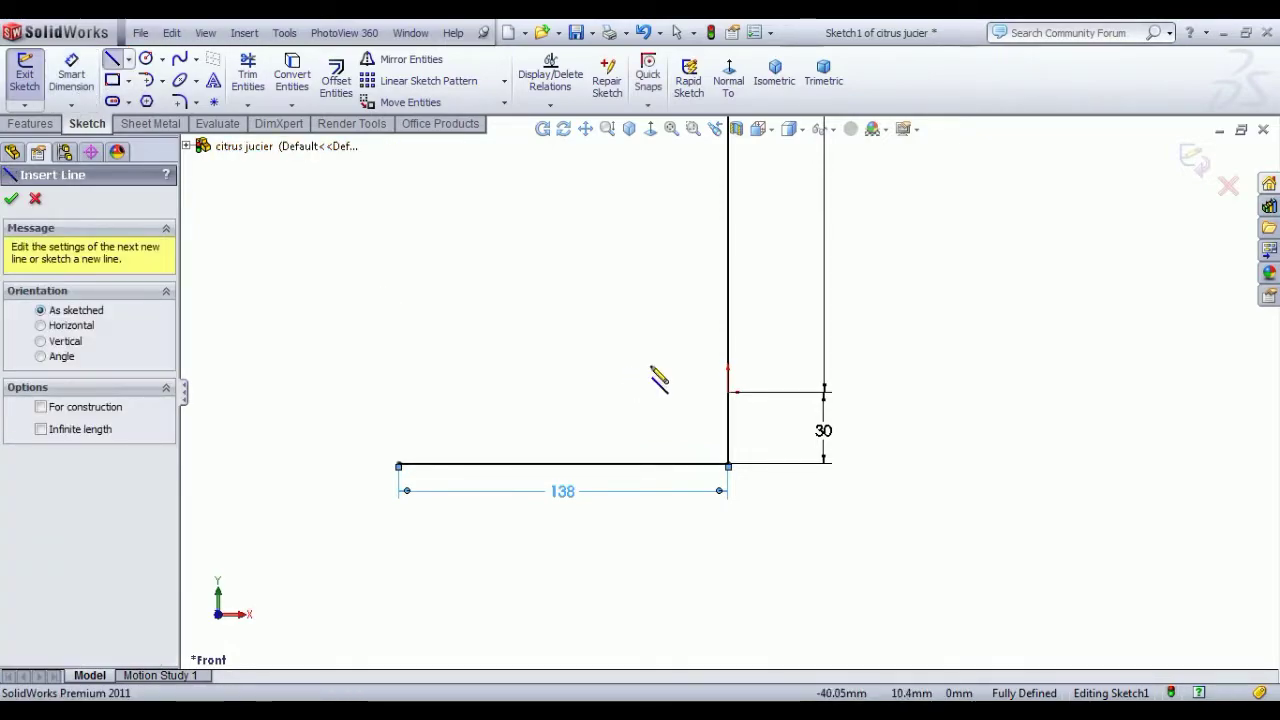
left_click(727, 393)
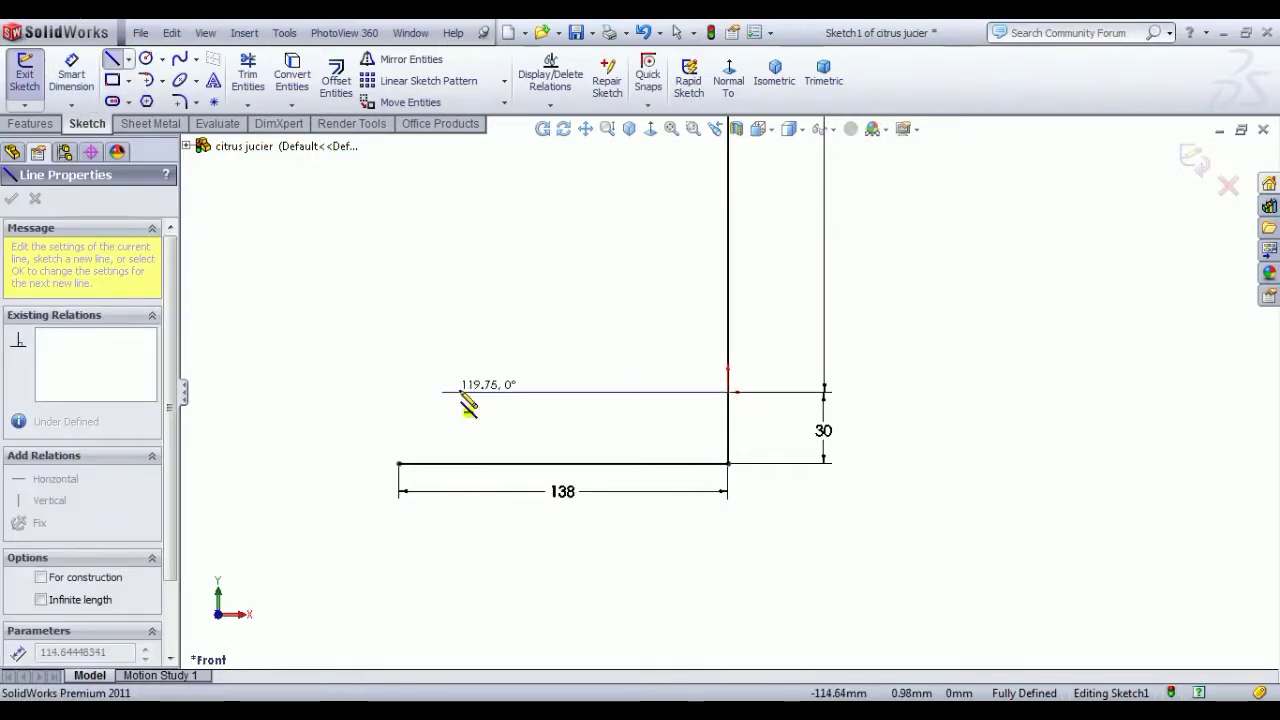
left_click(467, 392)
right_click(466, 290)
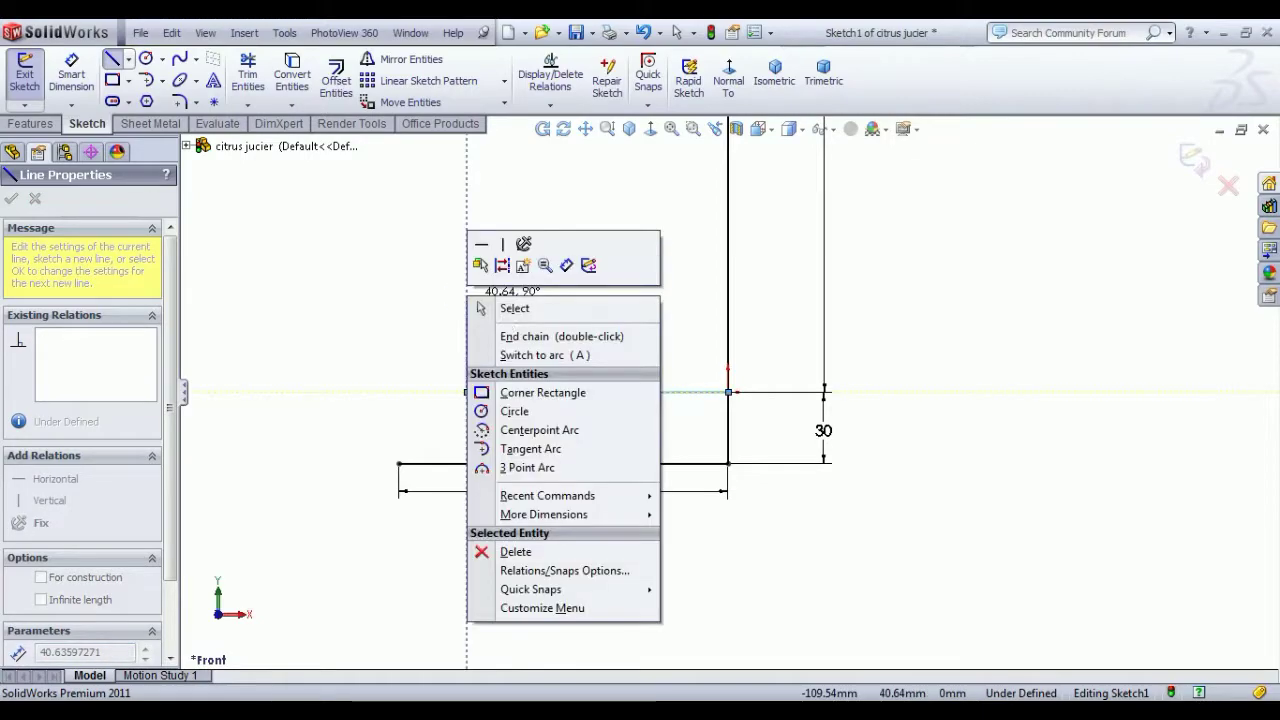
left_click(522, 306)
left_click(600, 392)
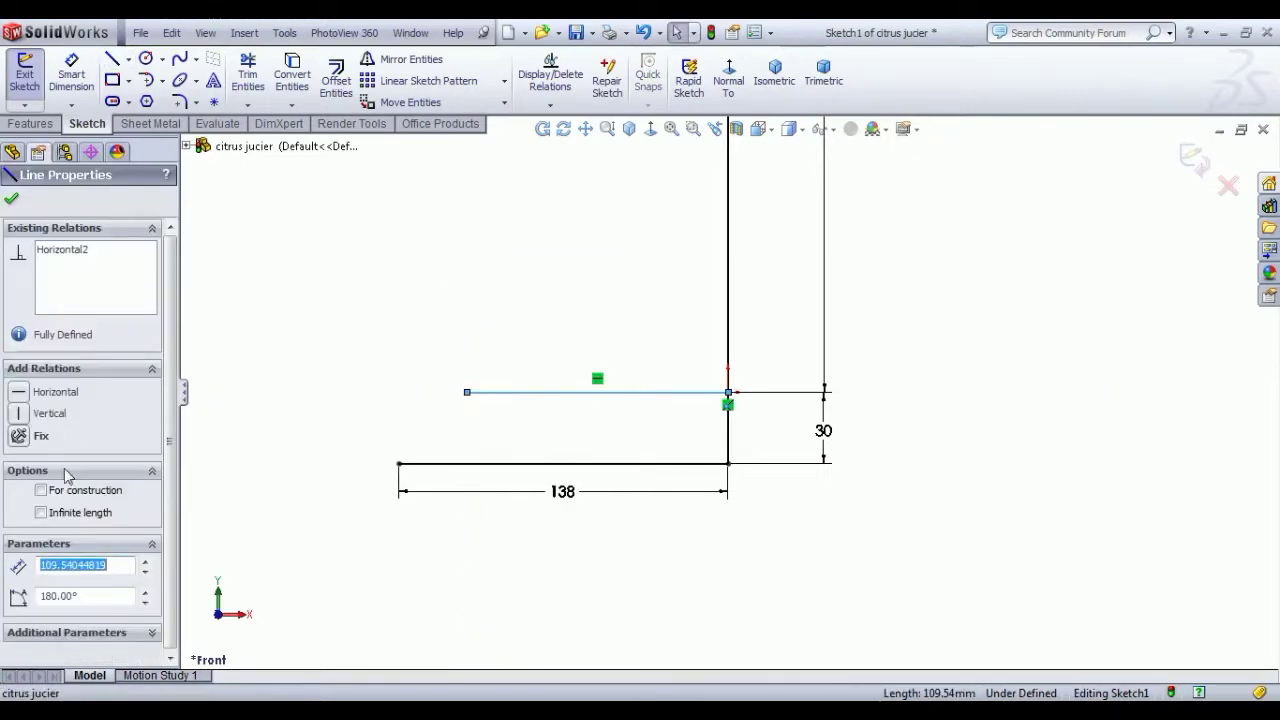
left_click(41, 491)
left_click(12, 201)
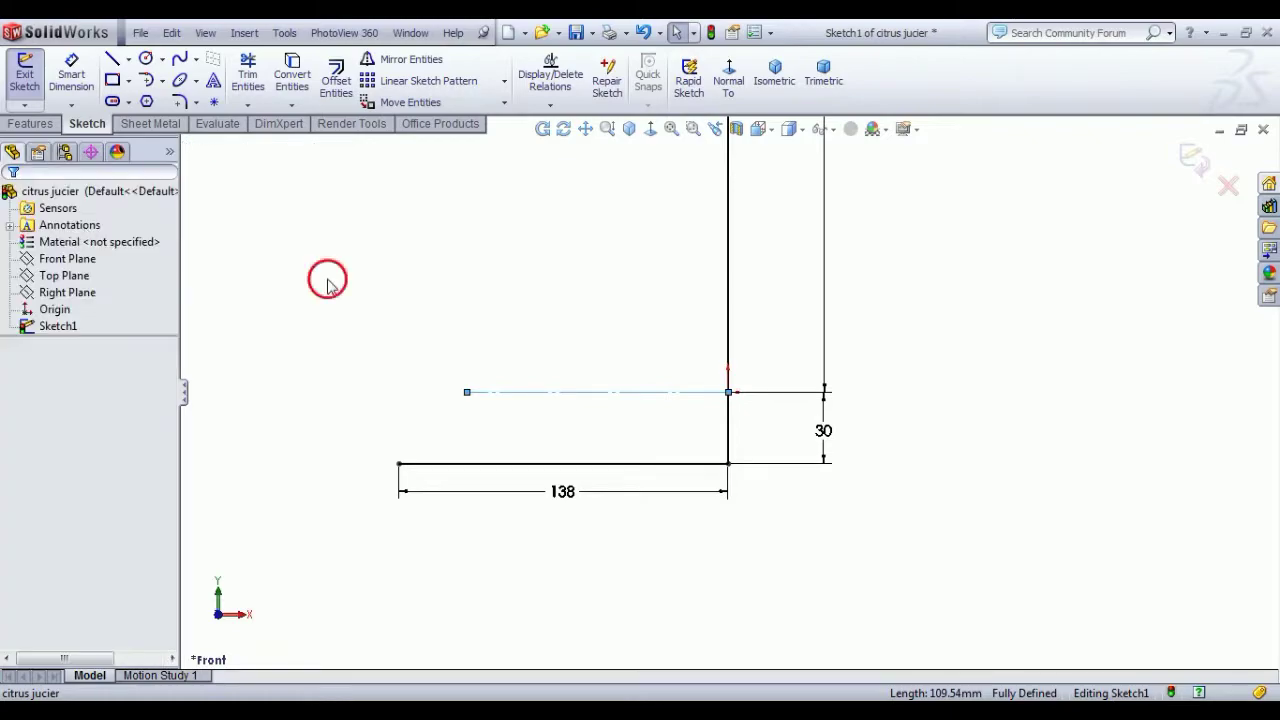
Dimension the construction line to 125 mm and zoom to fit the sketch
left_click(71, 72)
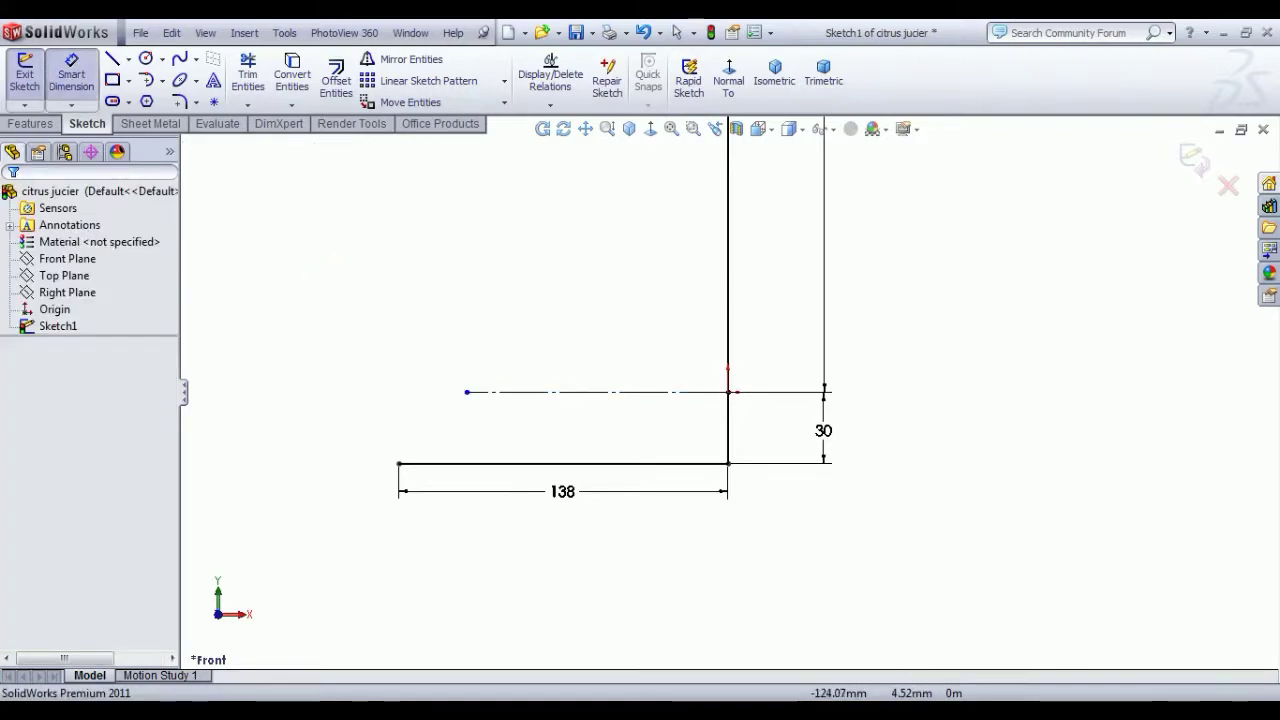
left_click(595, 392)
left_click(596, 428)
type("125")
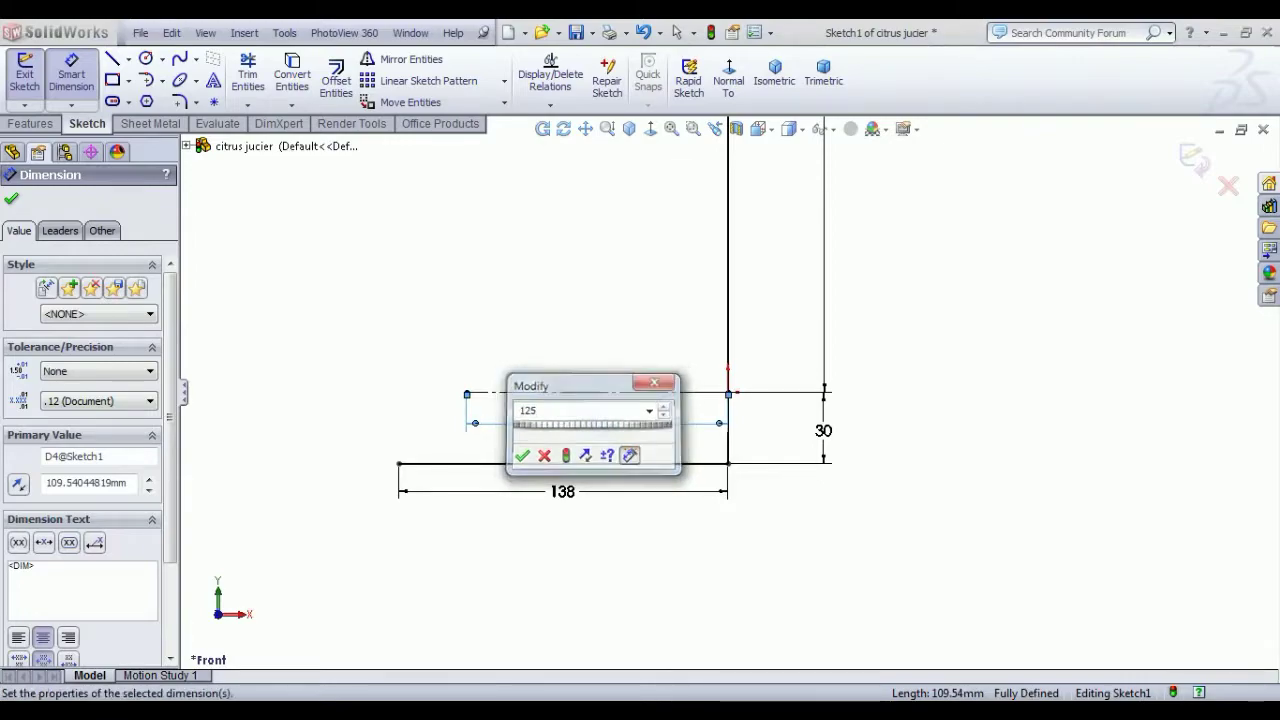
key("Return")
right_click(497, 252)
left_click(540, 263)
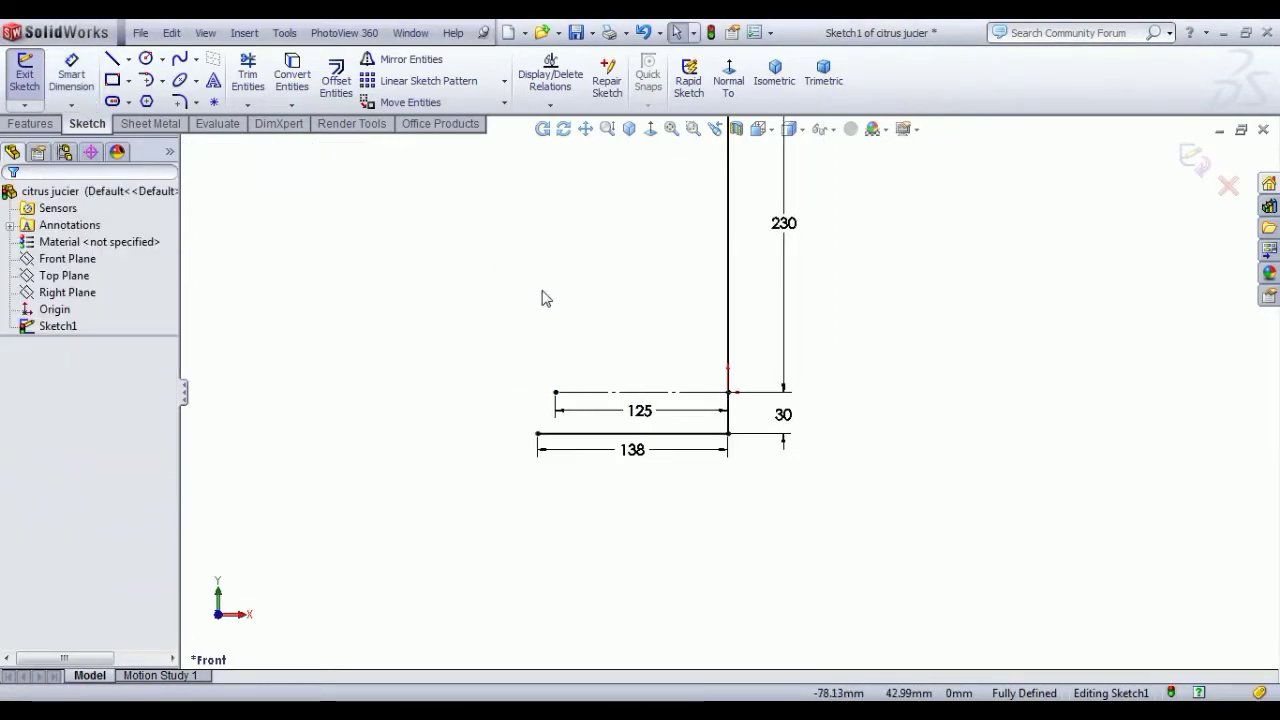
key("f")
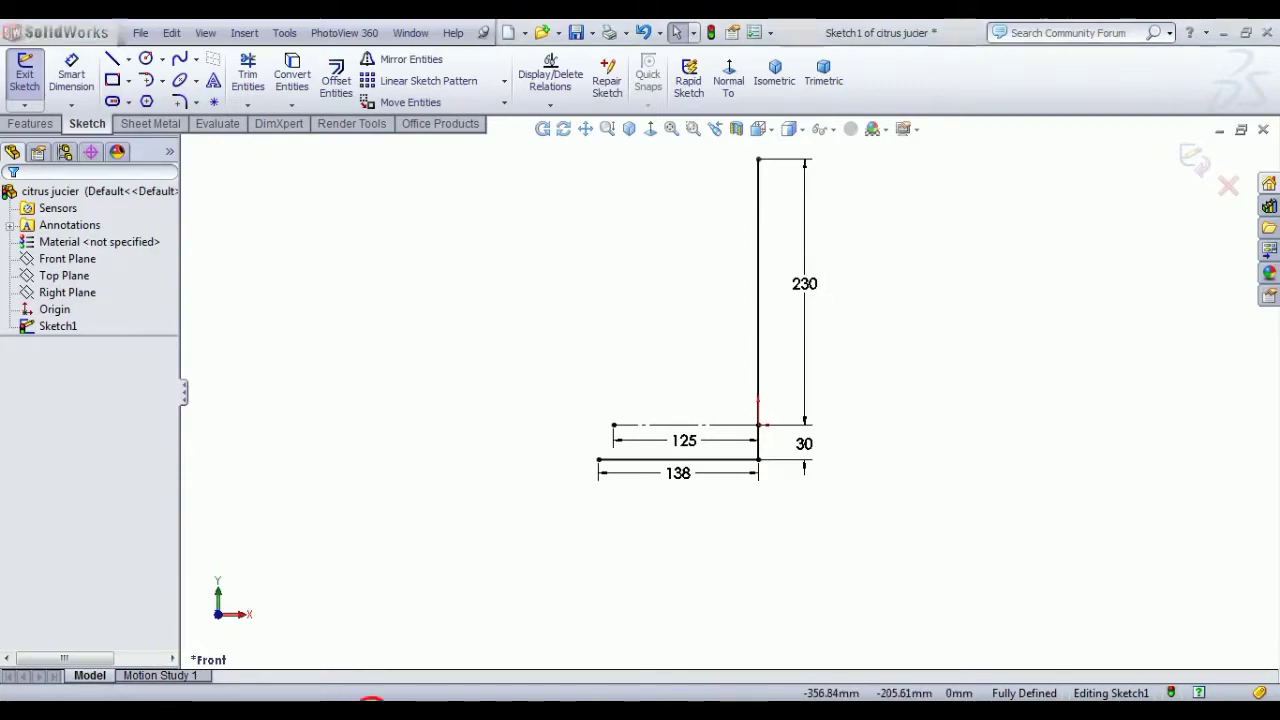
Draw a spline from the top point through the construction line's end to the bottom-left corner
left_click(180, 59)
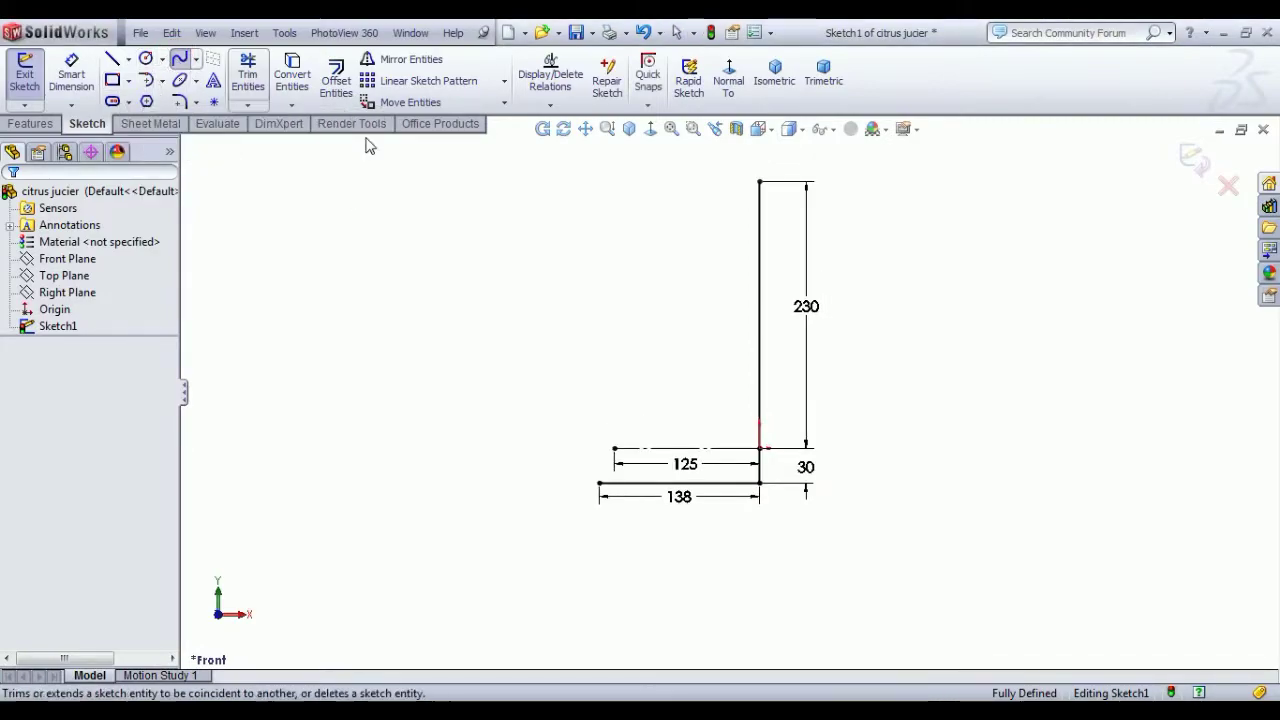
left_click(759, 183)
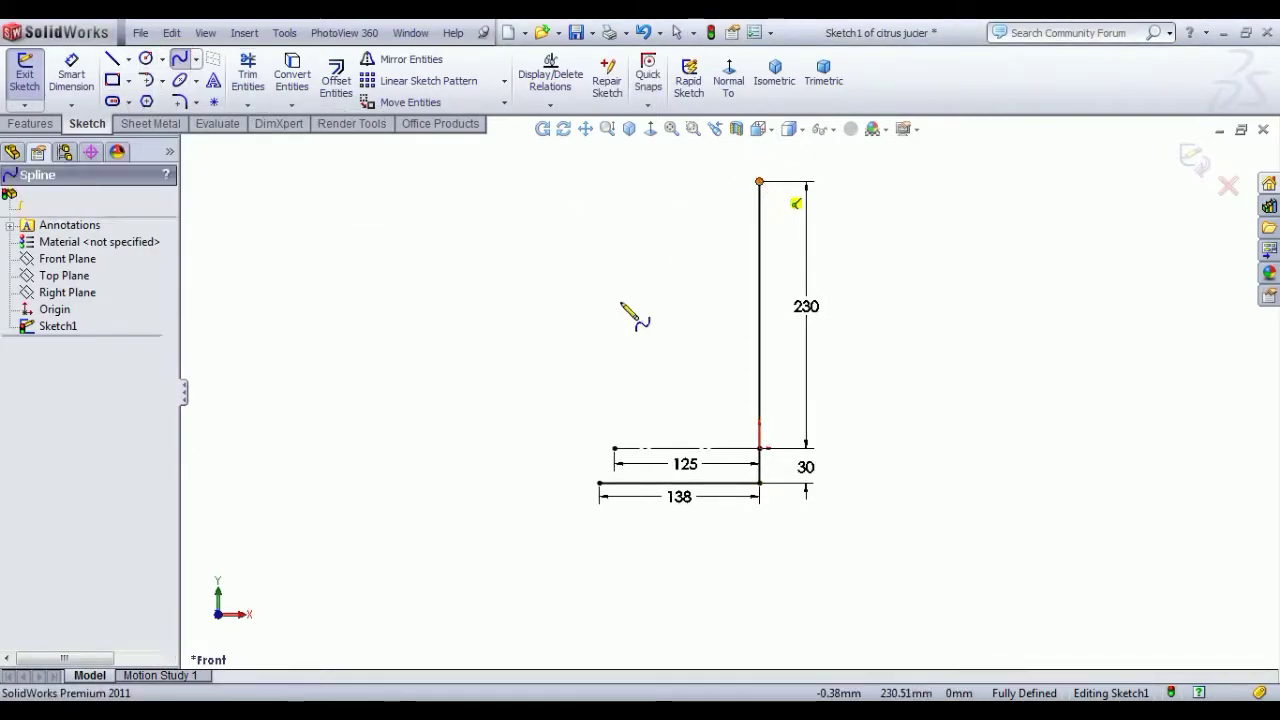
left_click(614, 448)
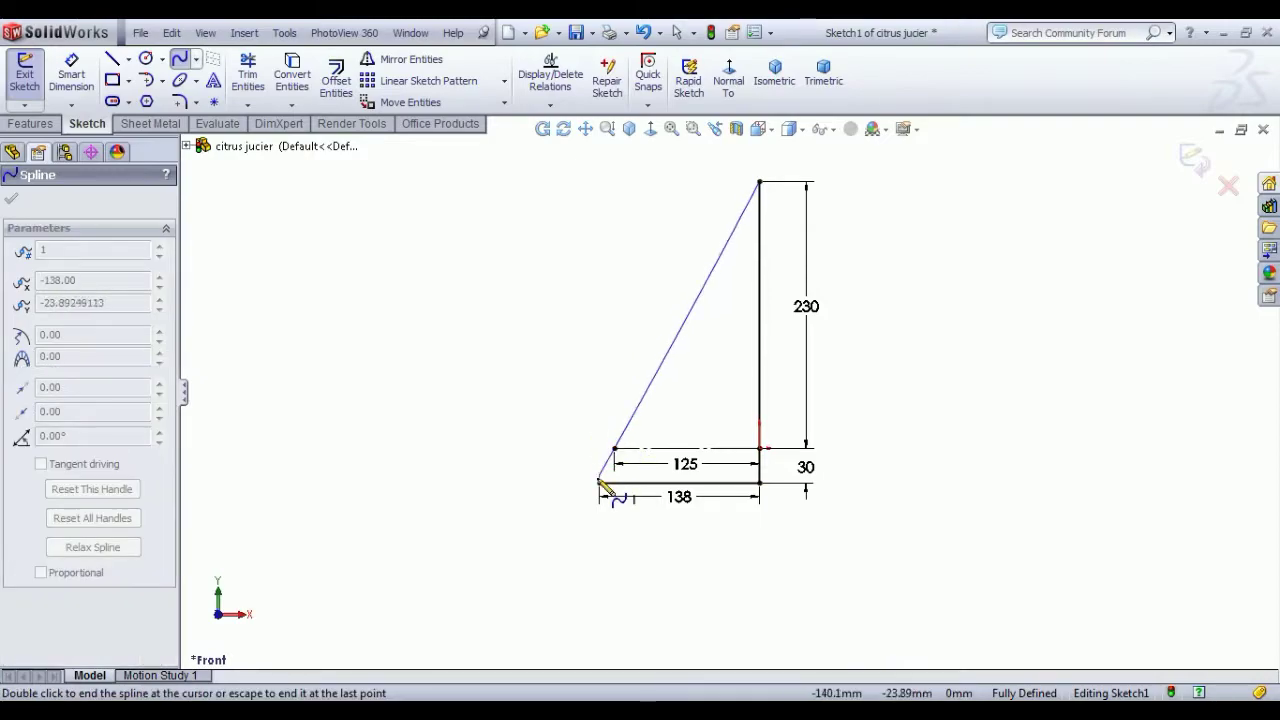
left_click(599, 483)
right_click(548, 405)
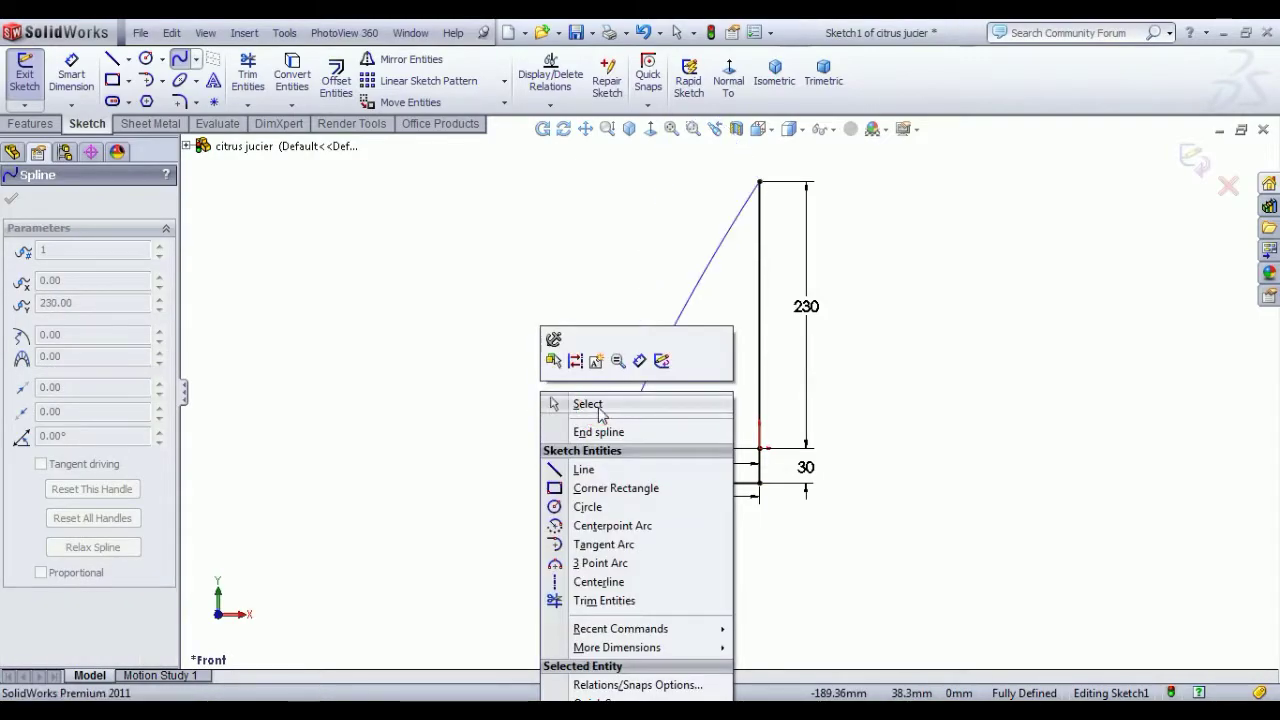
left_click(588, 404)
left_click(71, 72)
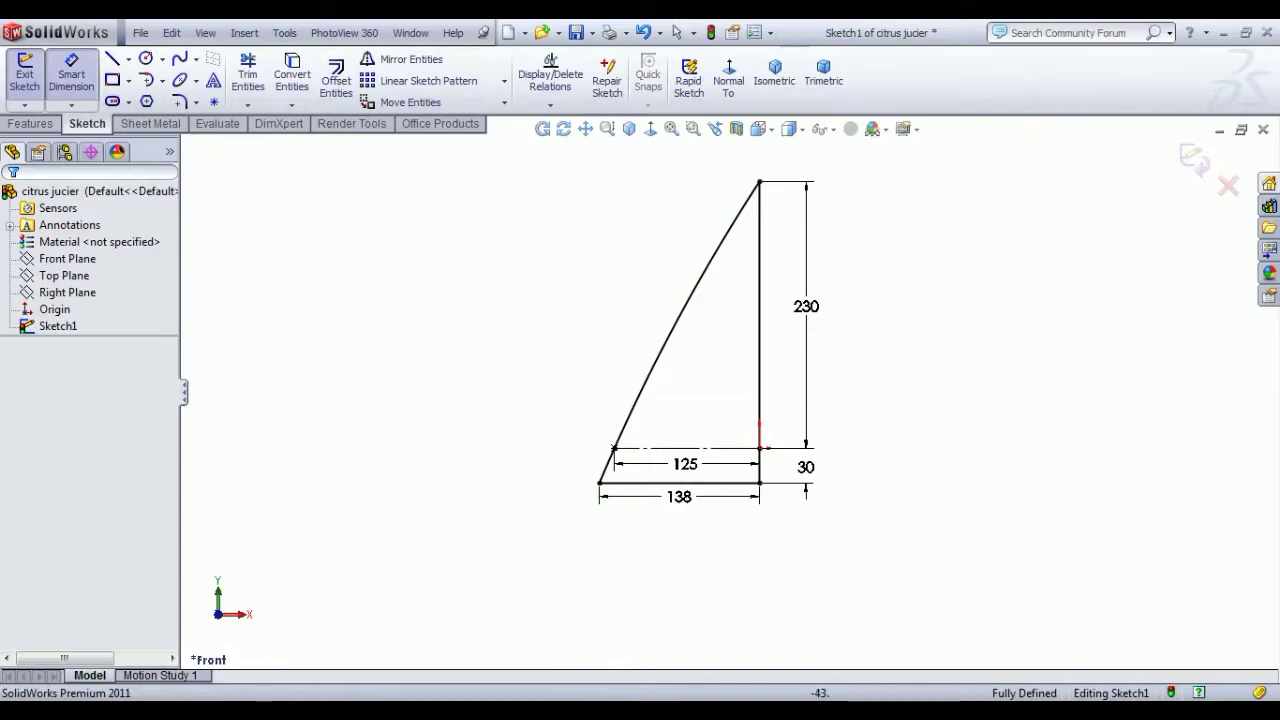
left_click(725, 252)
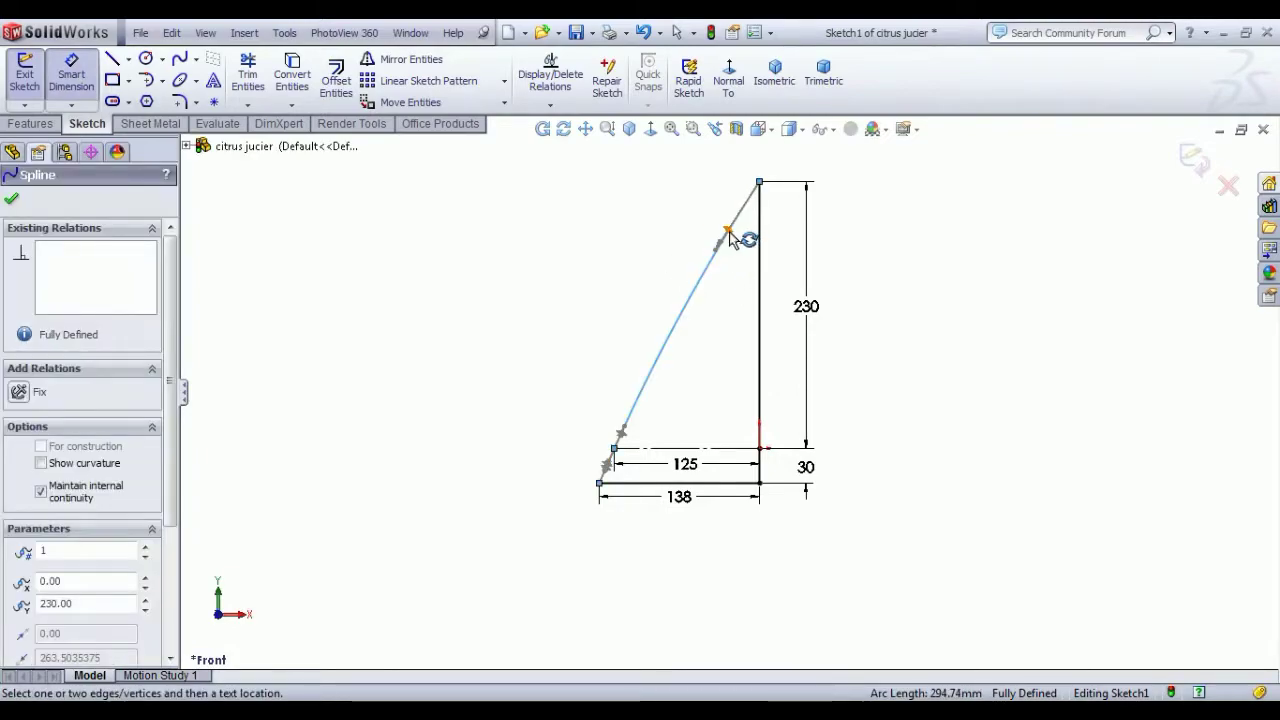
Set the spline's angle to the vertical line at 68° at the top
left_click(768, 262)
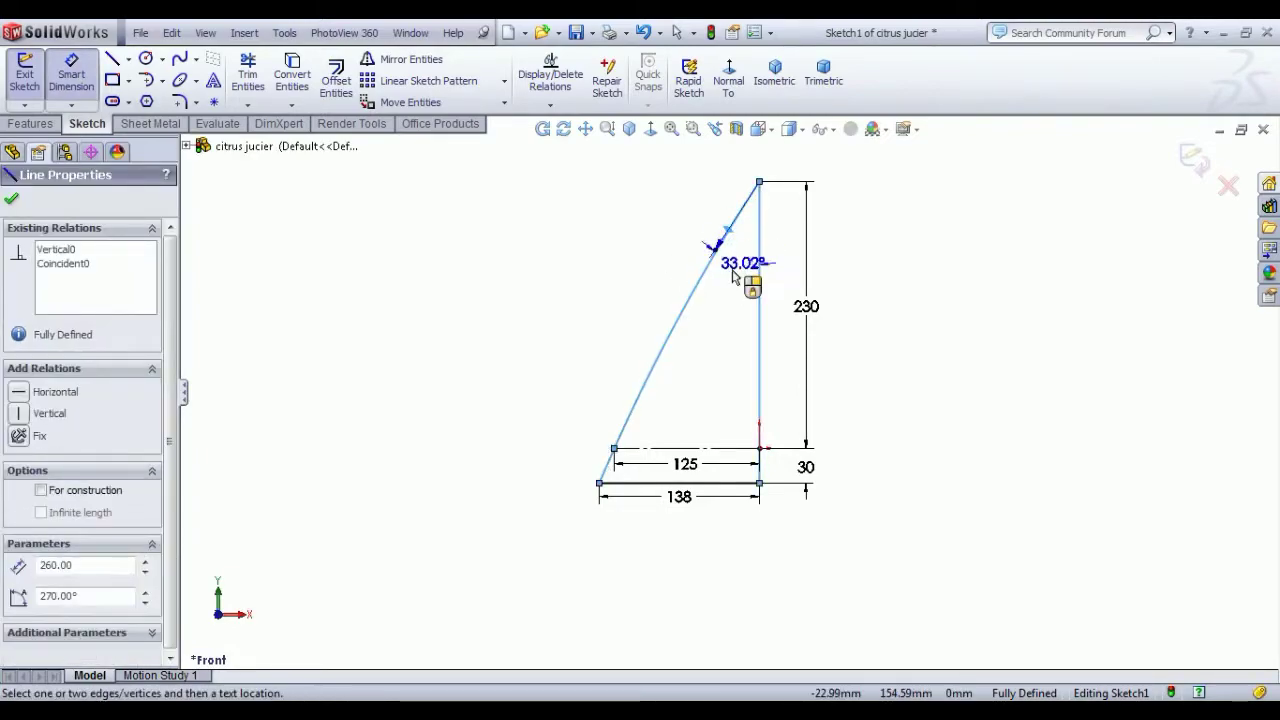
left_click(740, 272)
type("68")
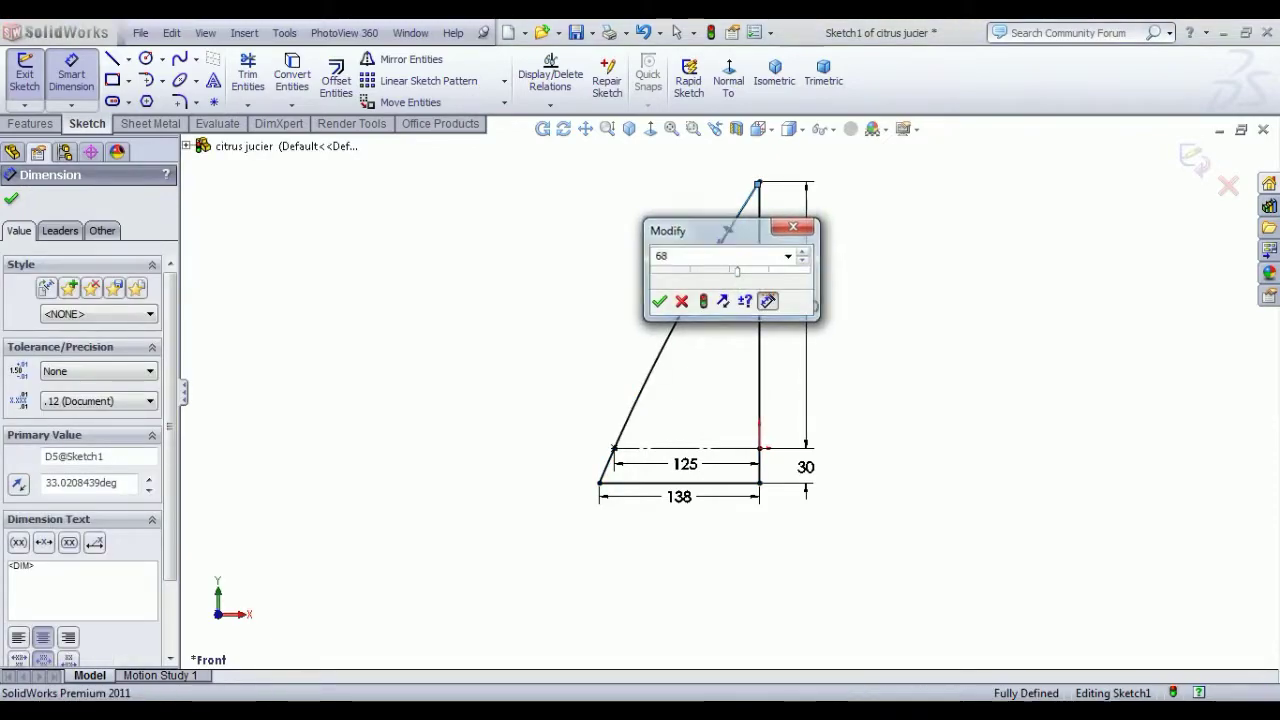
key("Return")
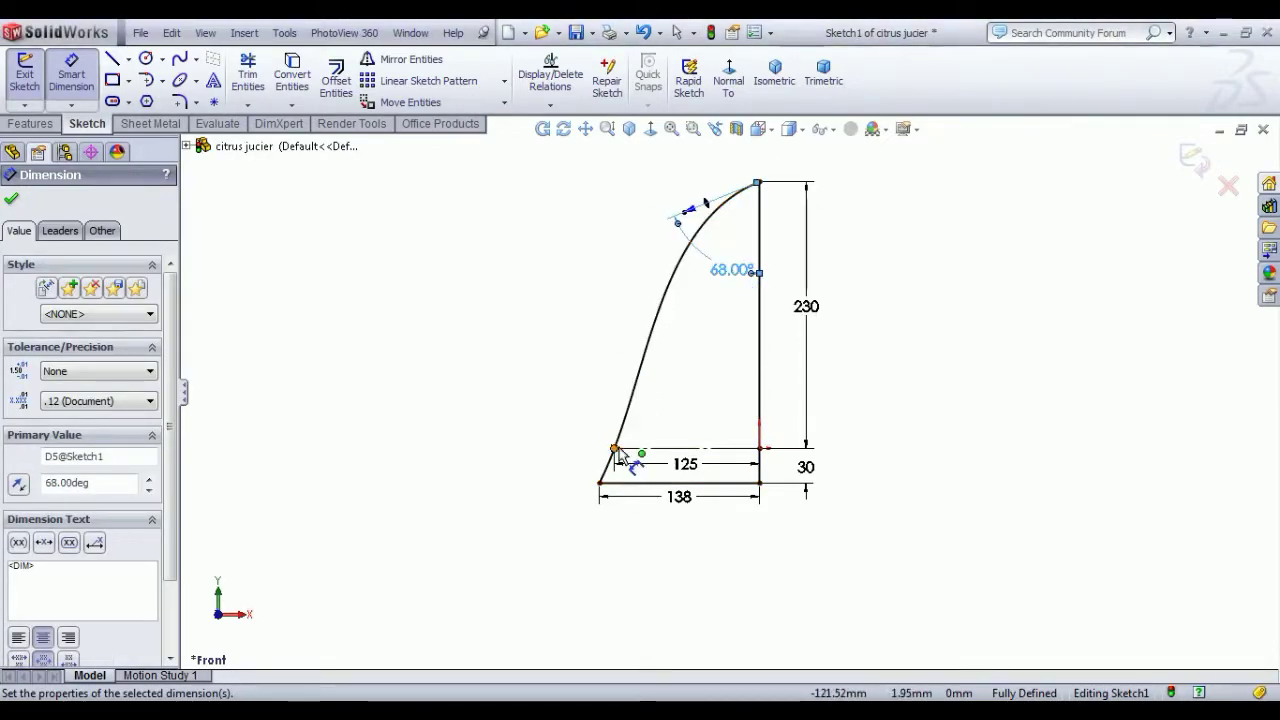
Dimension the spline's lower tangent handle at 78° to the horizontal centreline
left_click(623, 426)
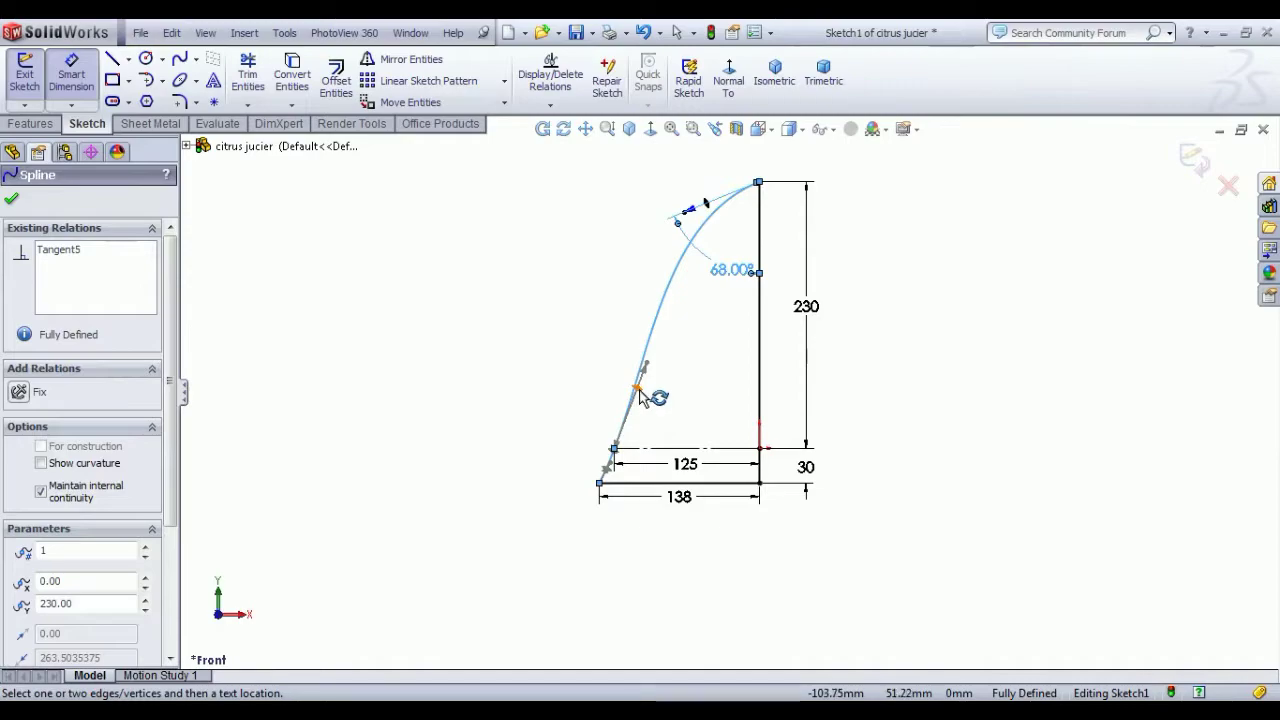
left_click(638, 390)
left_click(682, 449)
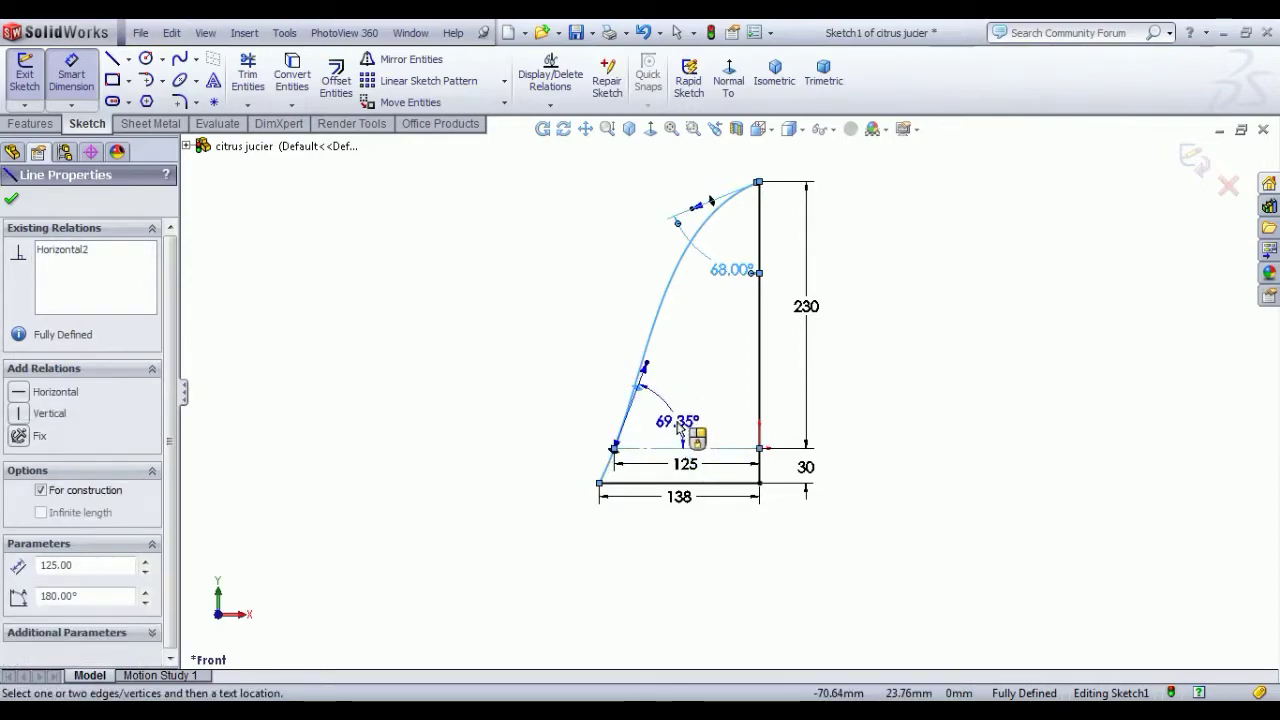
left_click(680, 428)
type("78")
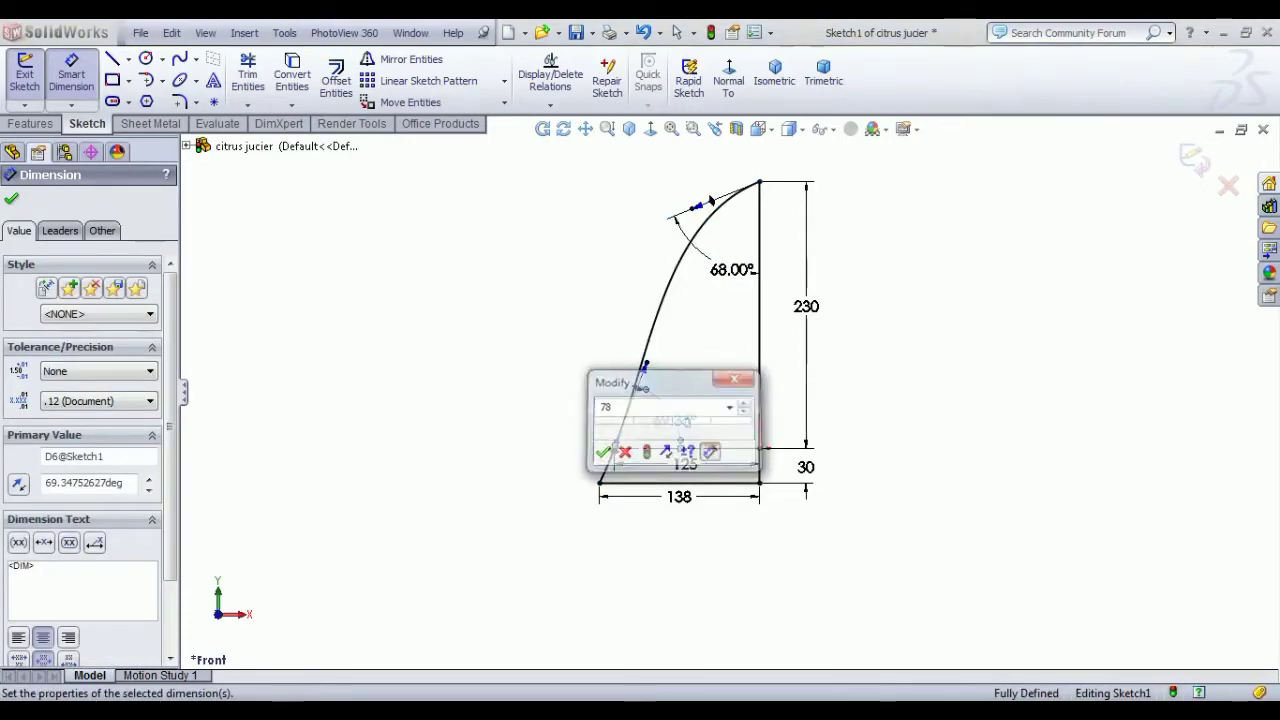
key("Return")
right_click(554, 414)
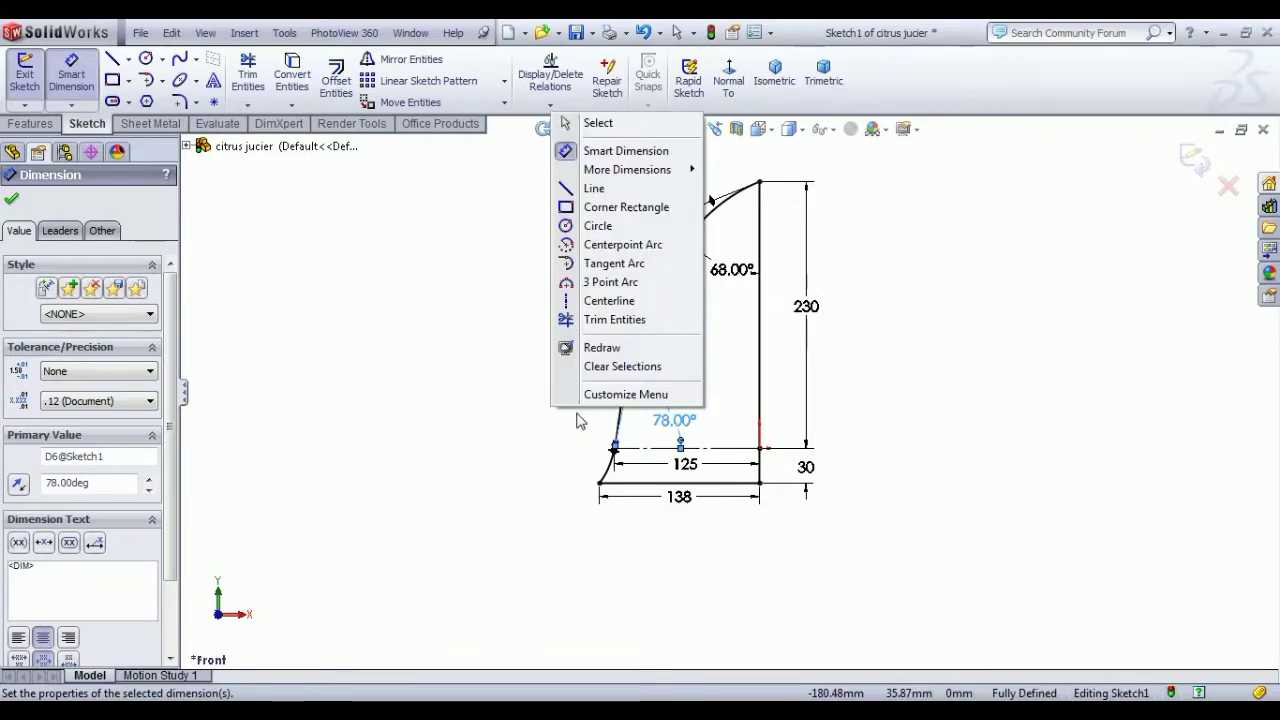
left_click(599, 126)
Try editing the spline's bottom endpoint handle, then undo that change
scroll(630, 452, "down", 3)
scroll(630, 452, "down", 3)
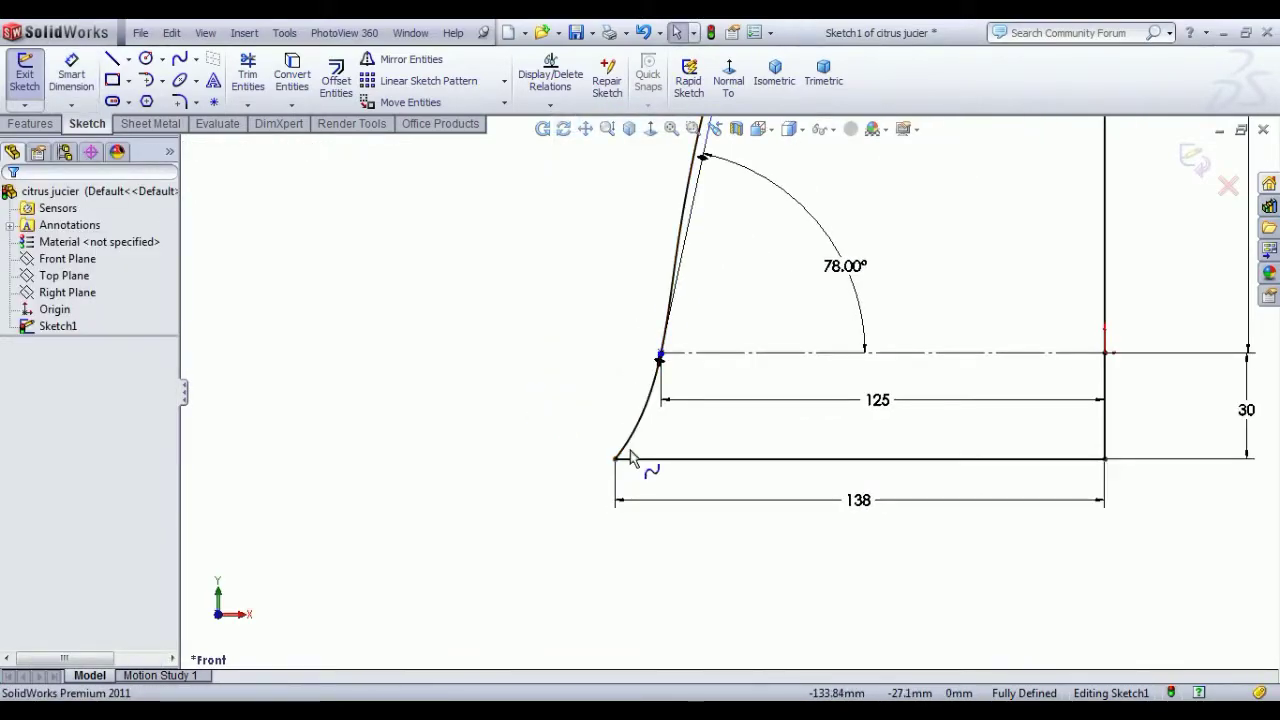
left_click(624, 447)
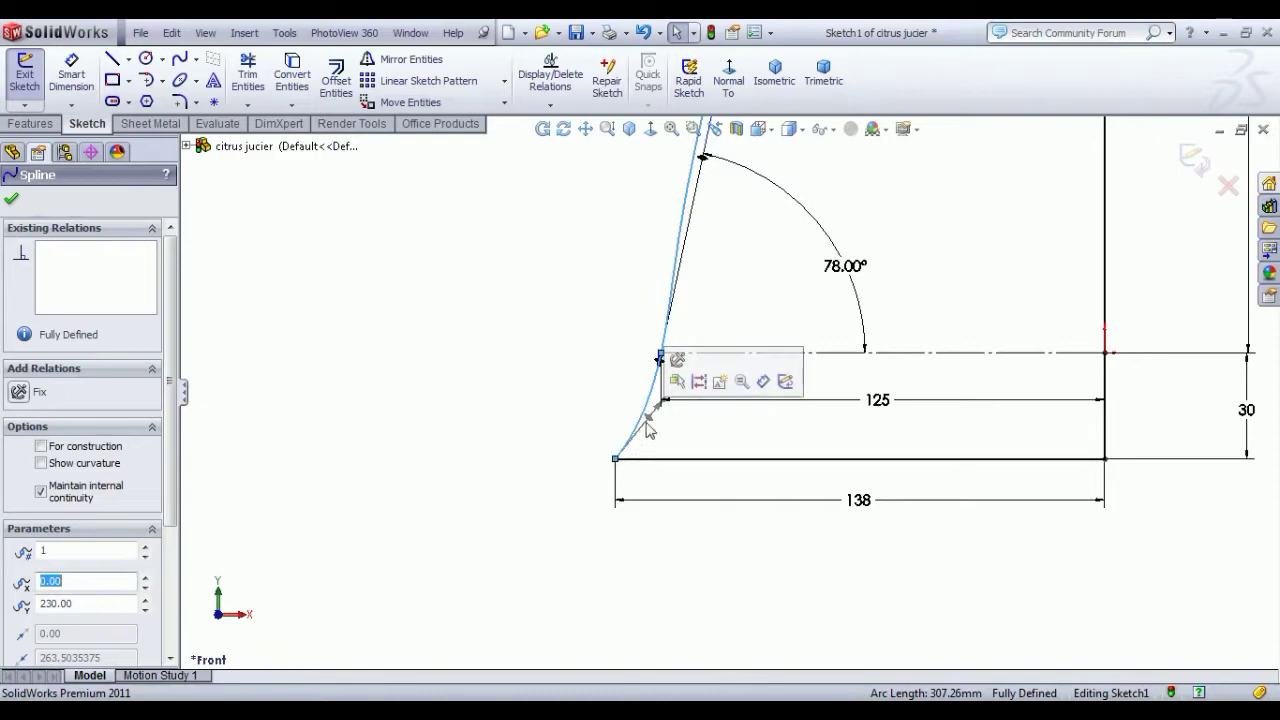
left_click(647, 423)
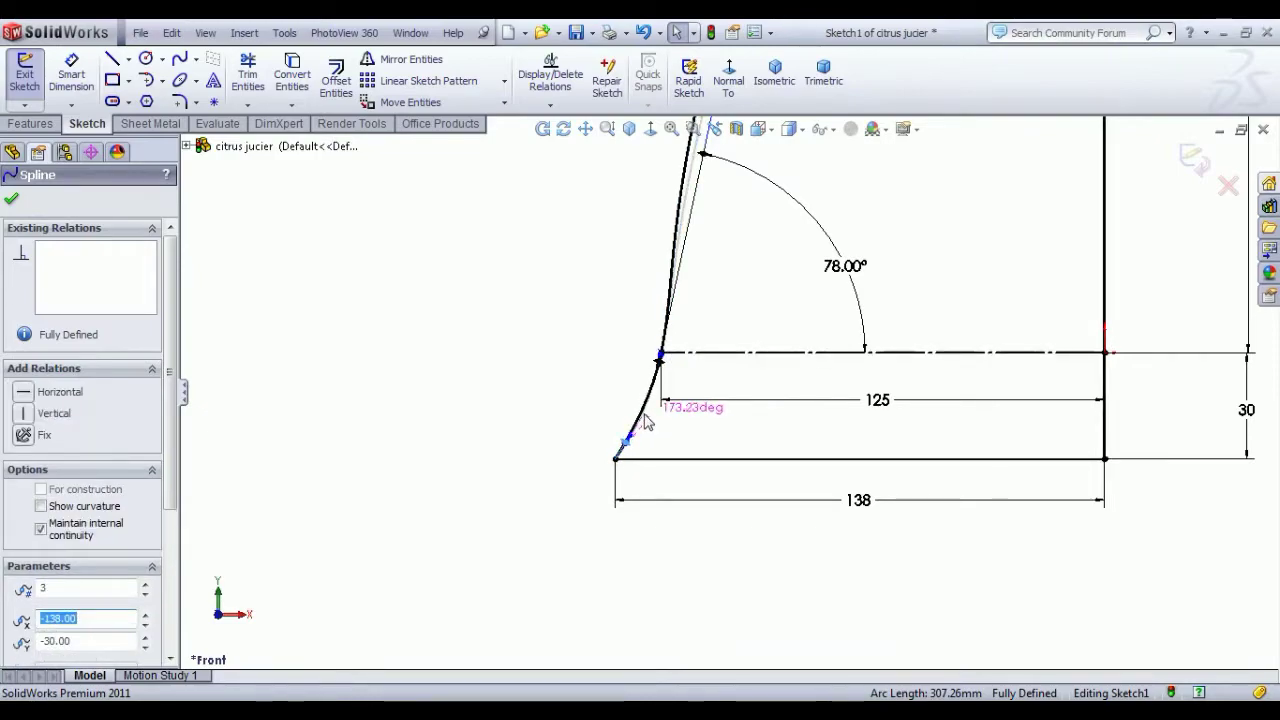
key("Escape")
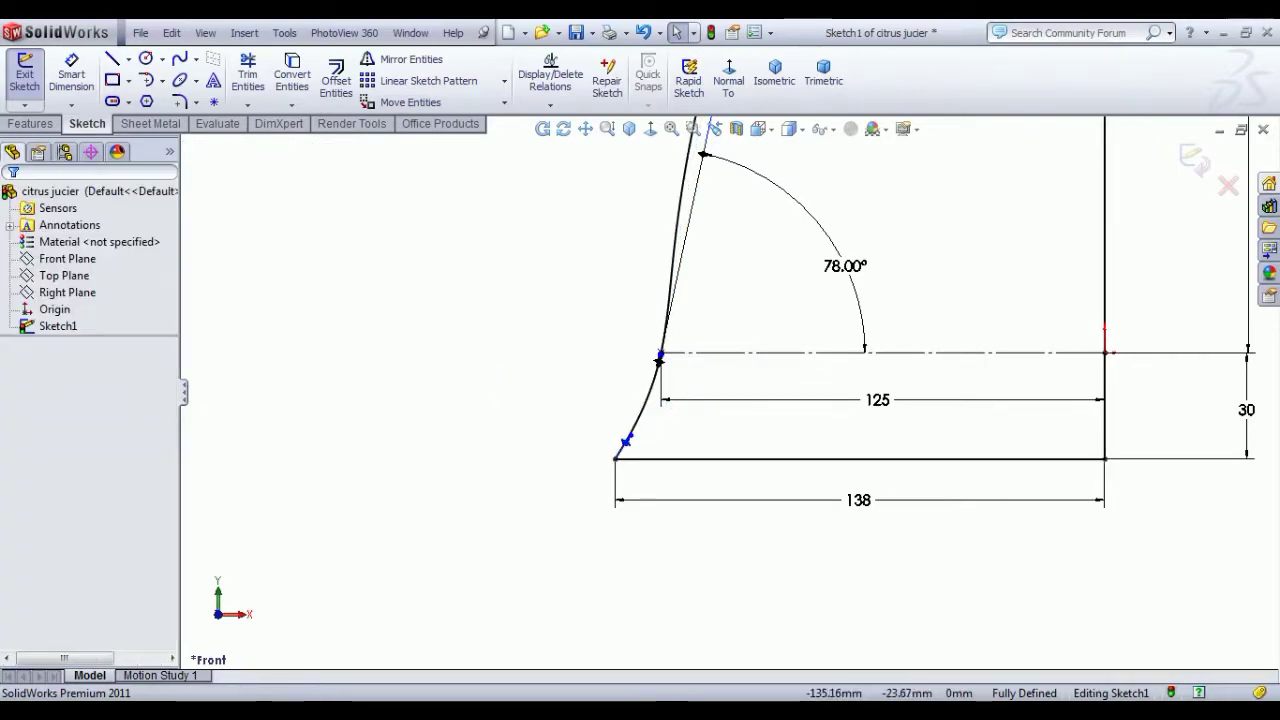
scroll(720, 463, "up", 2)
scroll(720, 463, "up", 2)
scroll(721, 445, "up", 2)
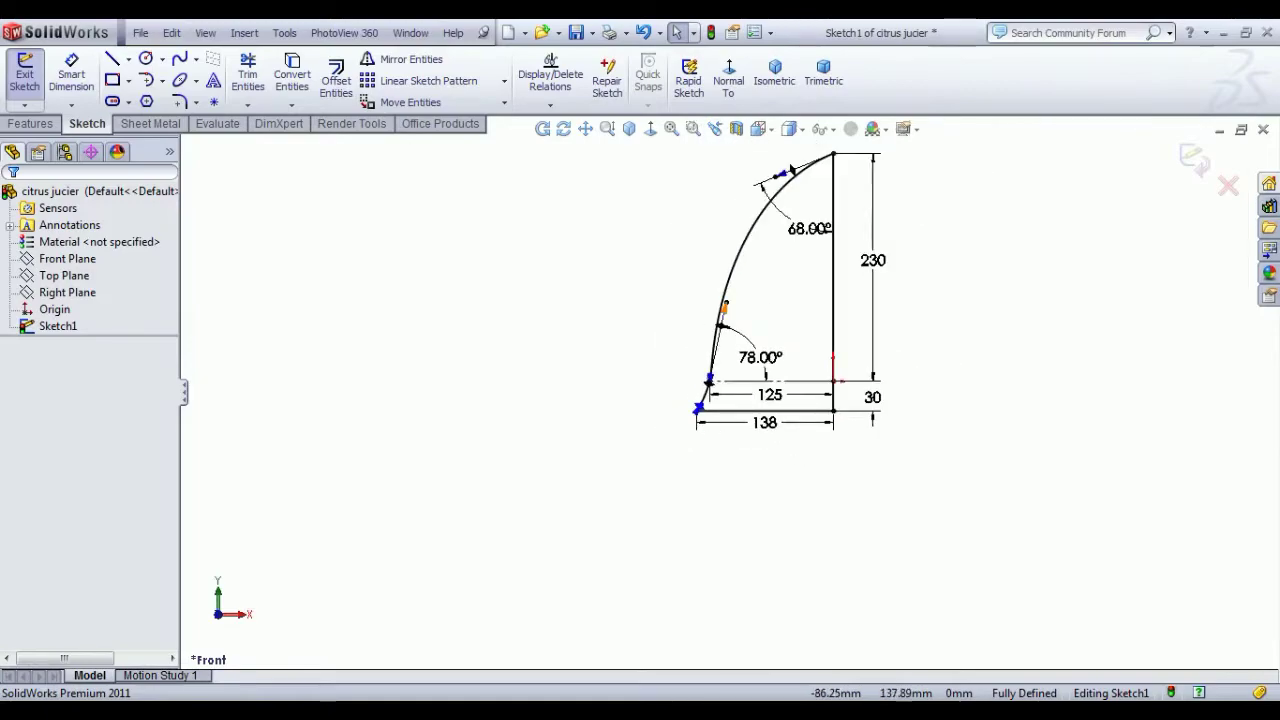
left_click(648, 33)
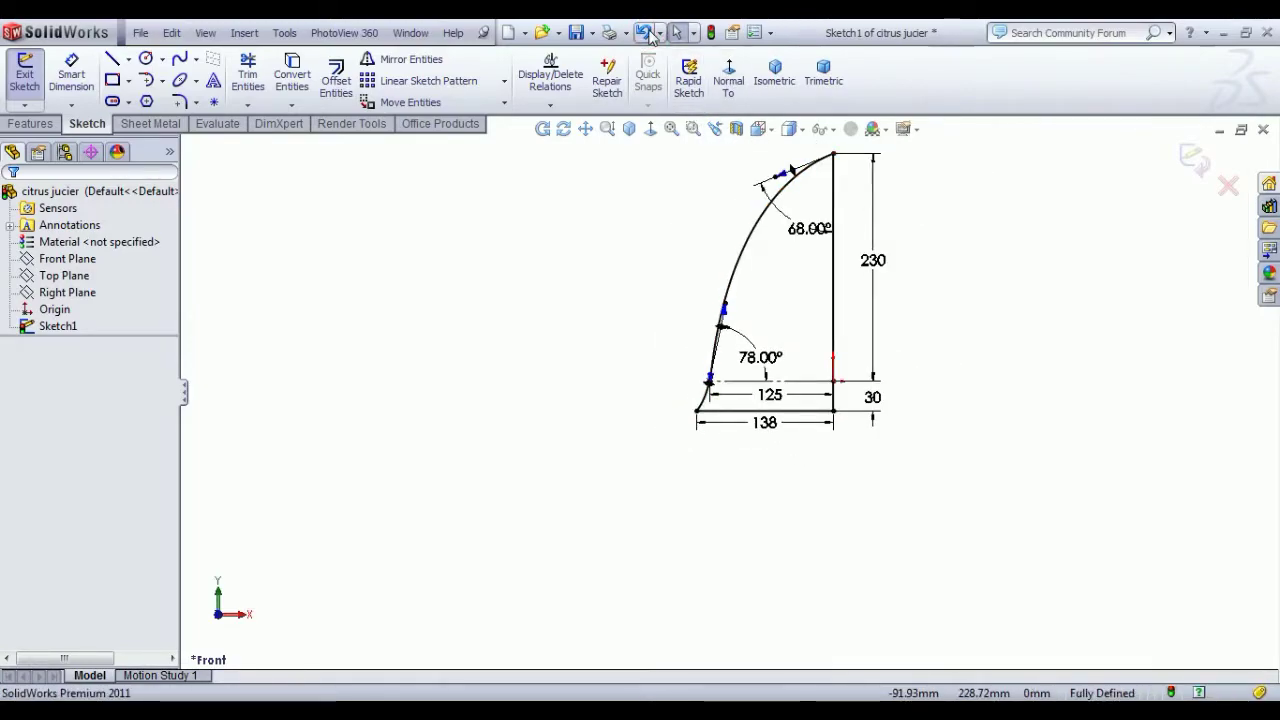
scroll(790, 410, "down", 2)
scroll(808, 405, "up", 3)
scroll(800, 400, "down", 2)
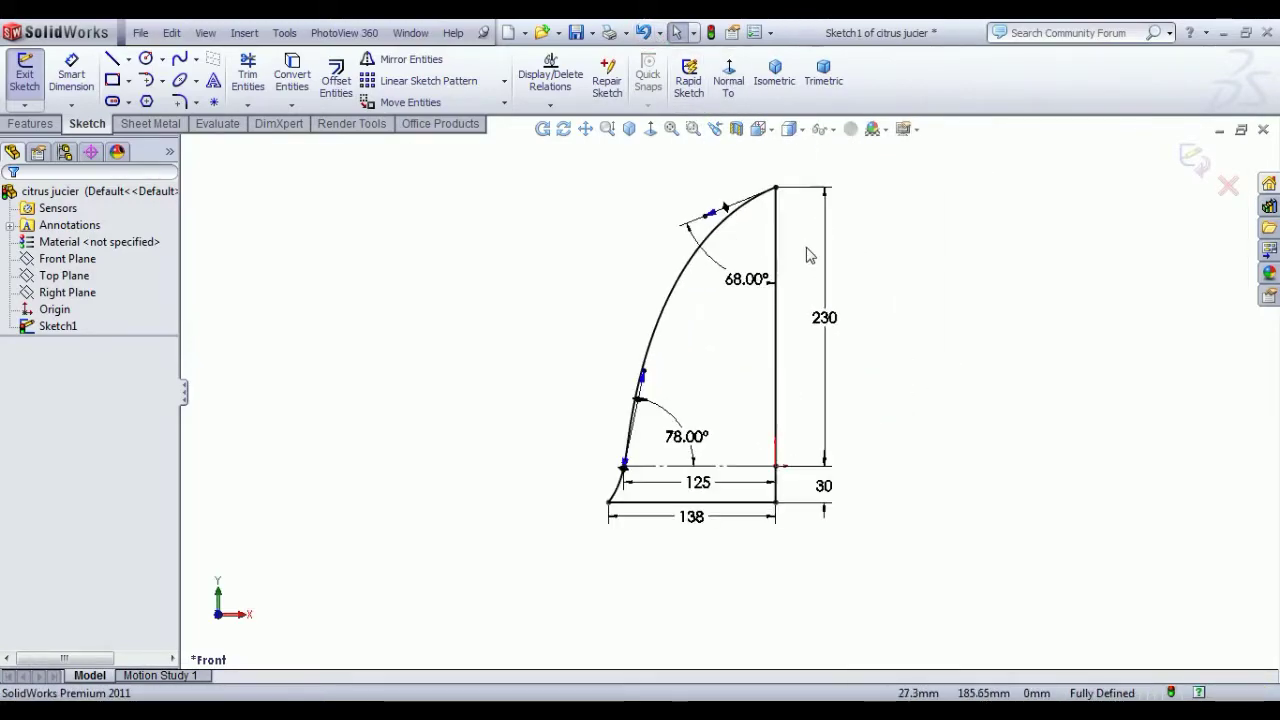
scroll(752, 405, "down", 1)
scroll(753, 405, "down", 1)
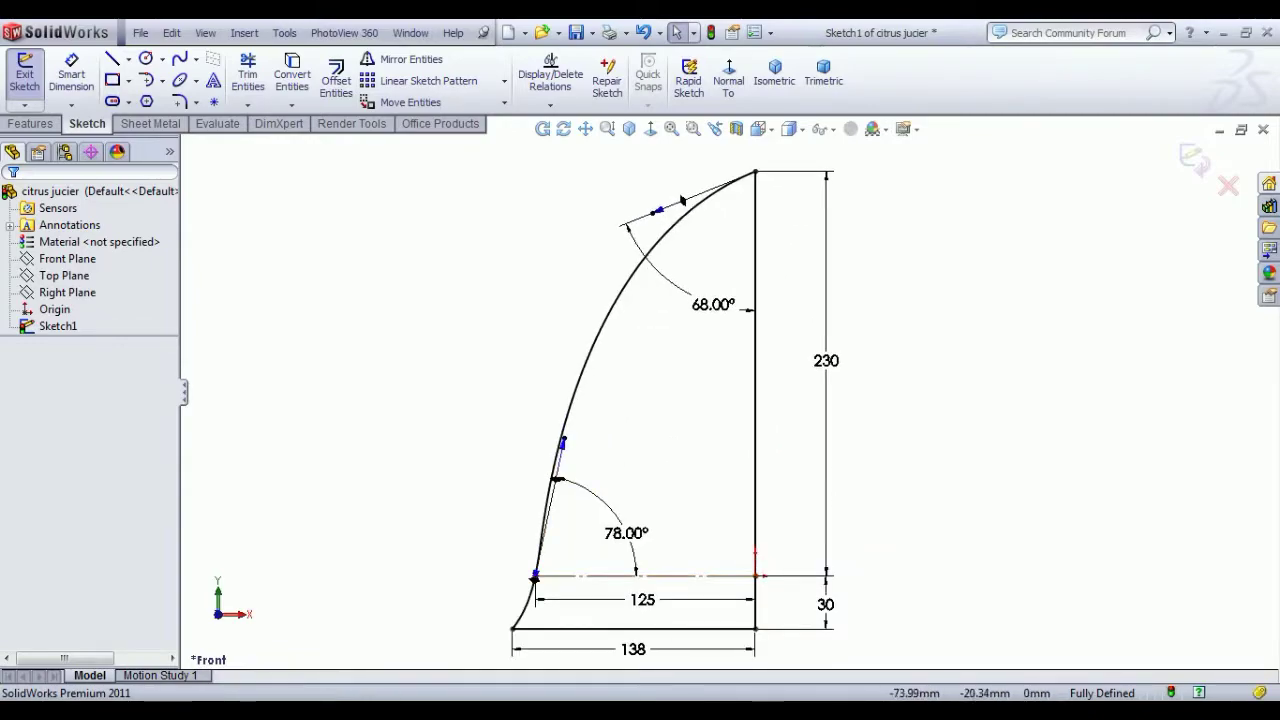
Revolve the profile 360° about its vertical line to create the dome-shaped Revolve1 body
left_click(28, 70)
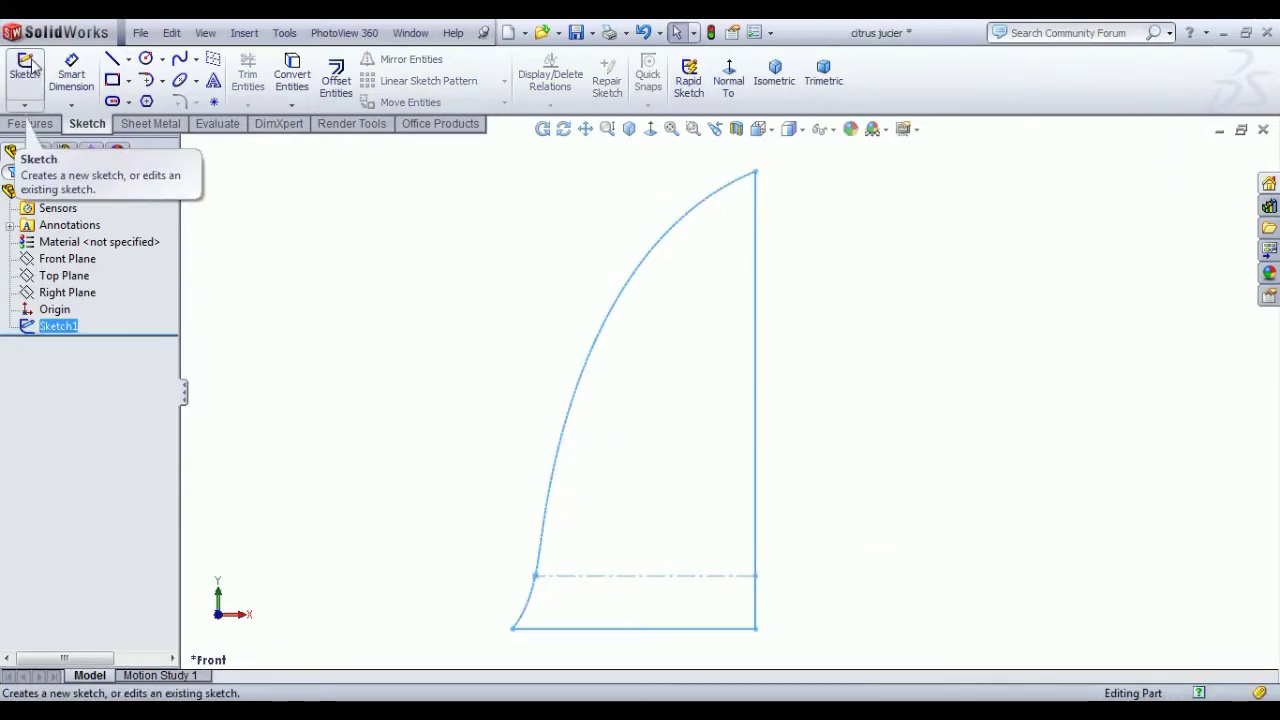
left_click(30, 123)
left_click(90, 76)
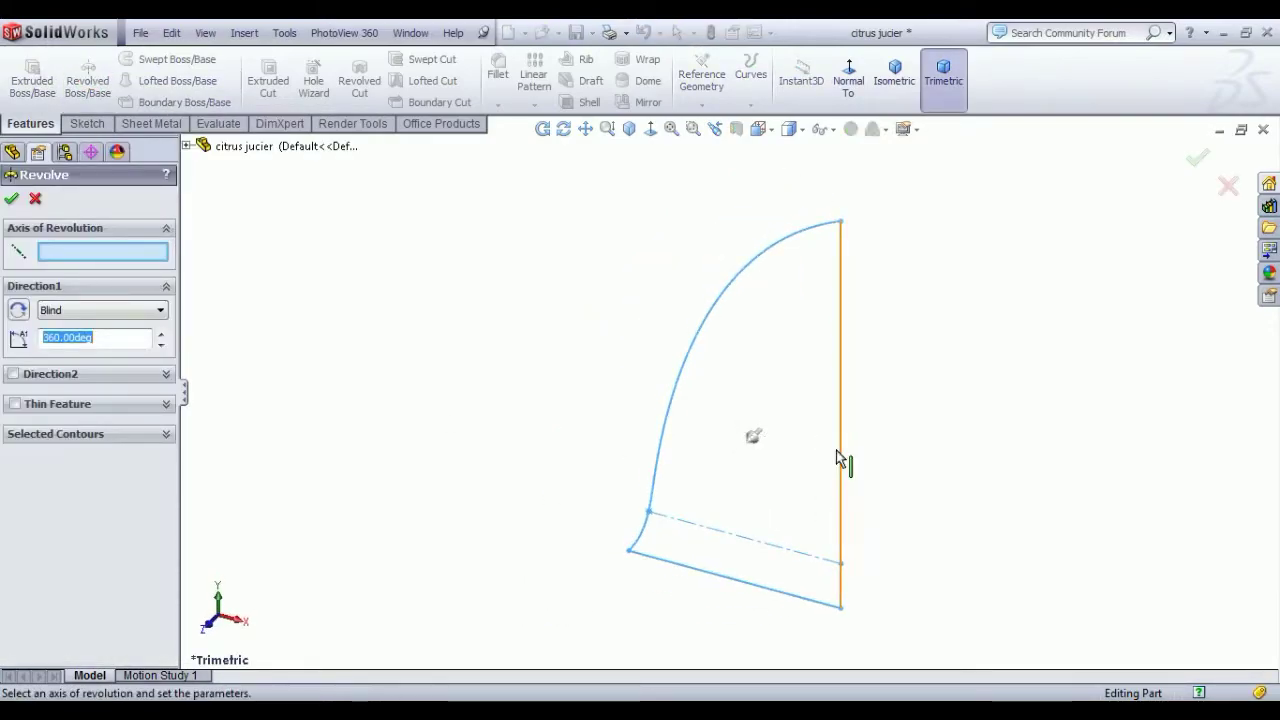
left_click(838, 455)
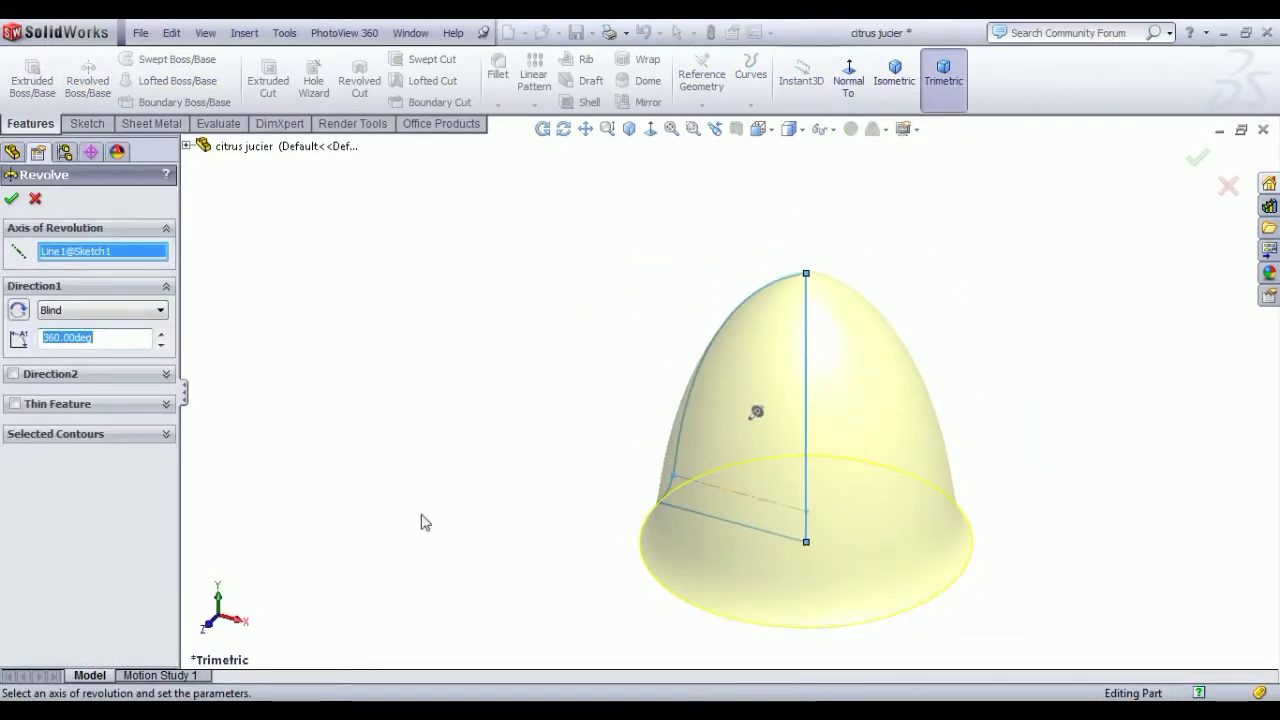
left_click(12, 198)
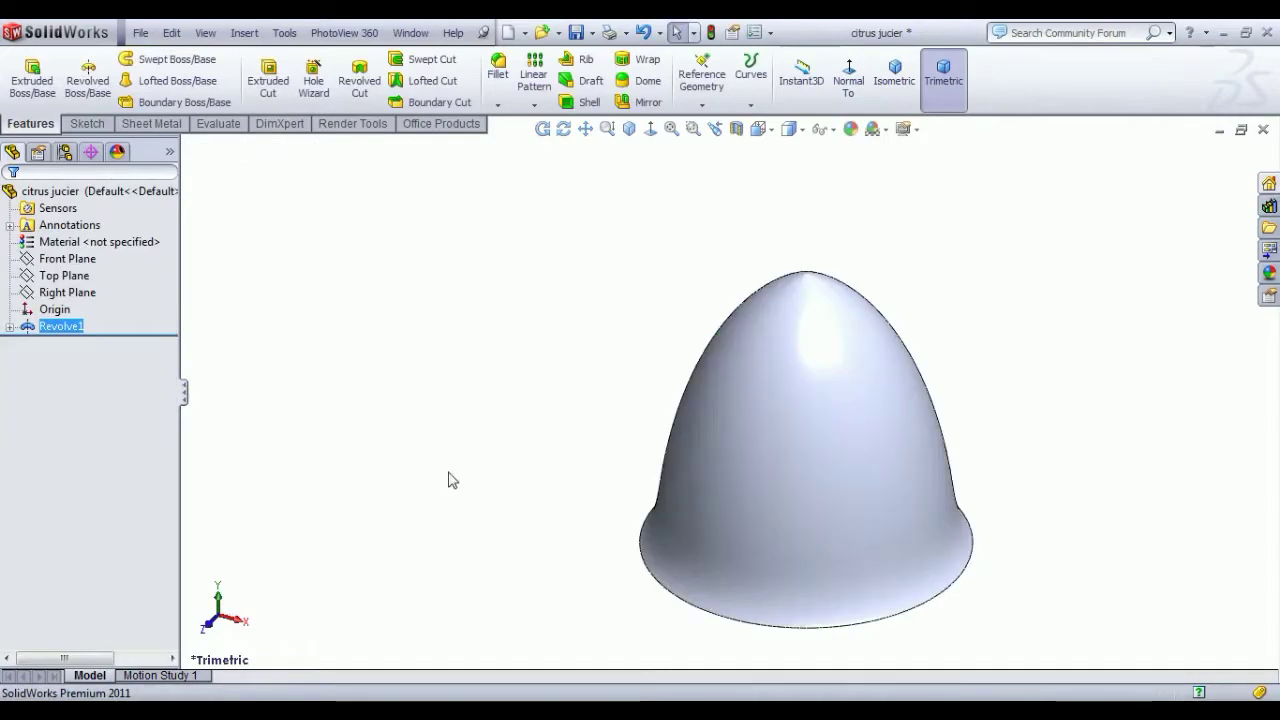
Start a new sketch on the Front Plane, viewed normal to it and zoomed in
left_click(62, 259)
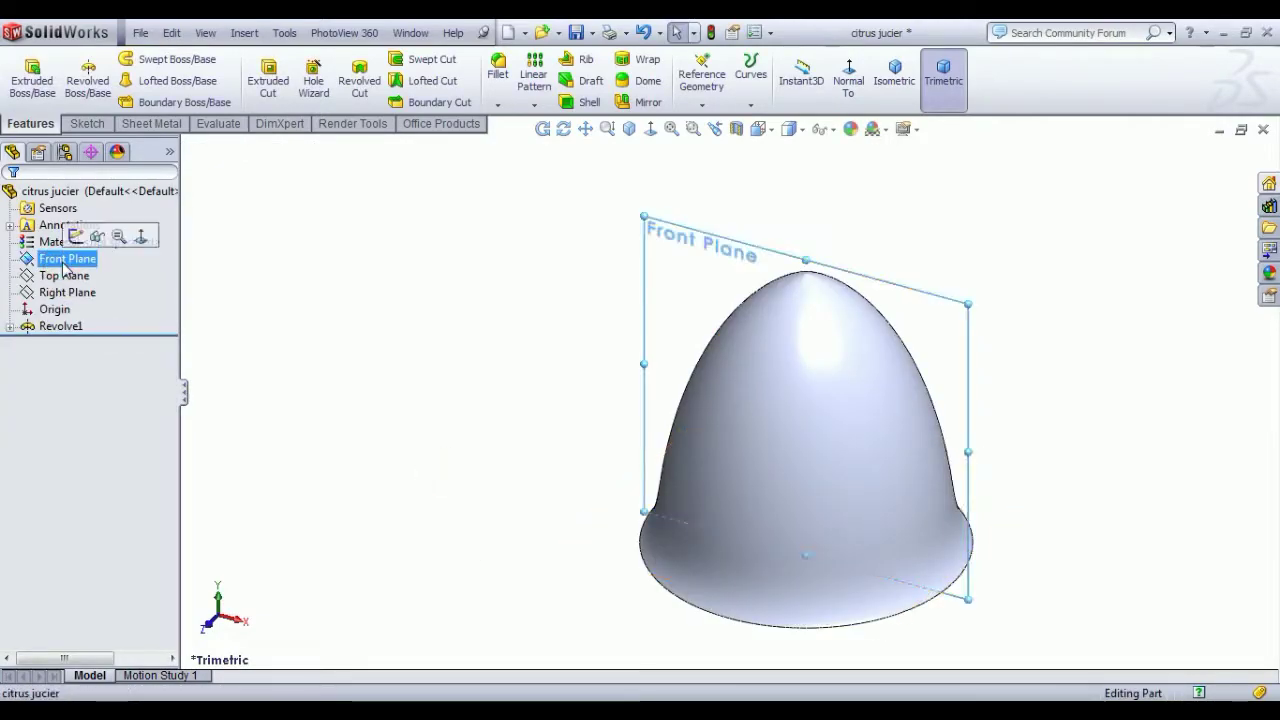
left_click(84, 230)
left_click(728, 80)
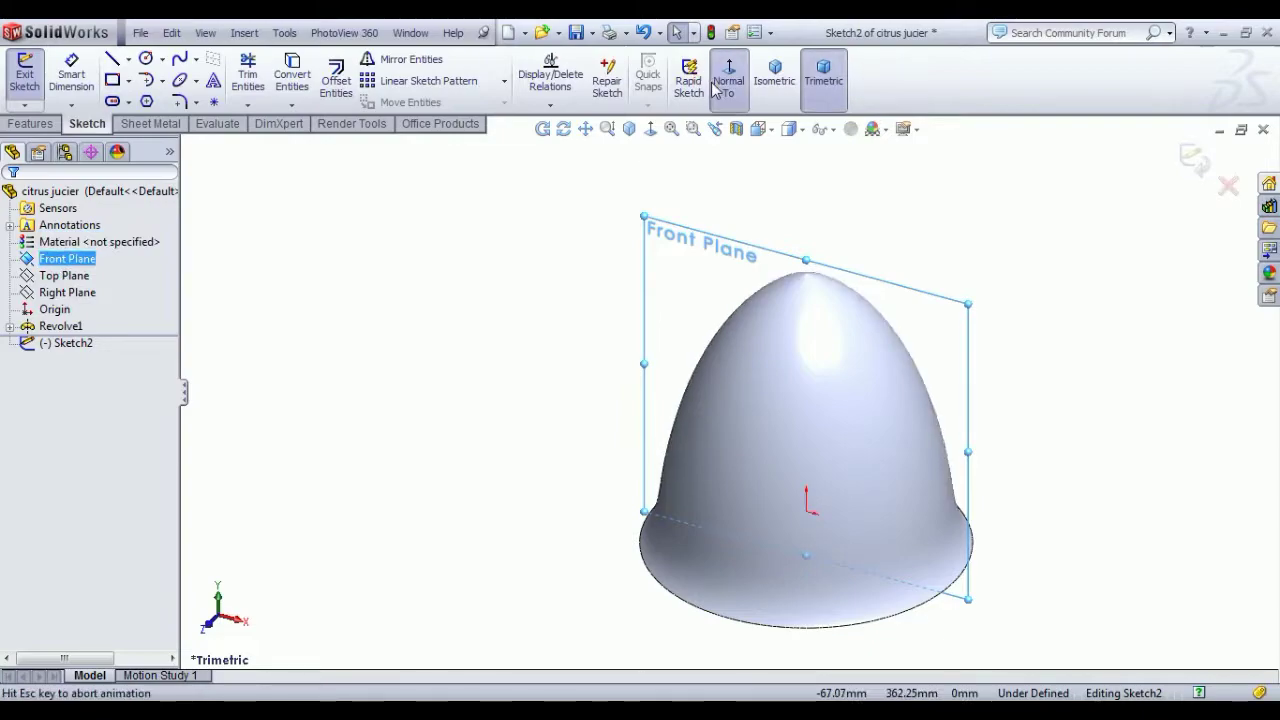
scroll(634, 571, "down", 2)
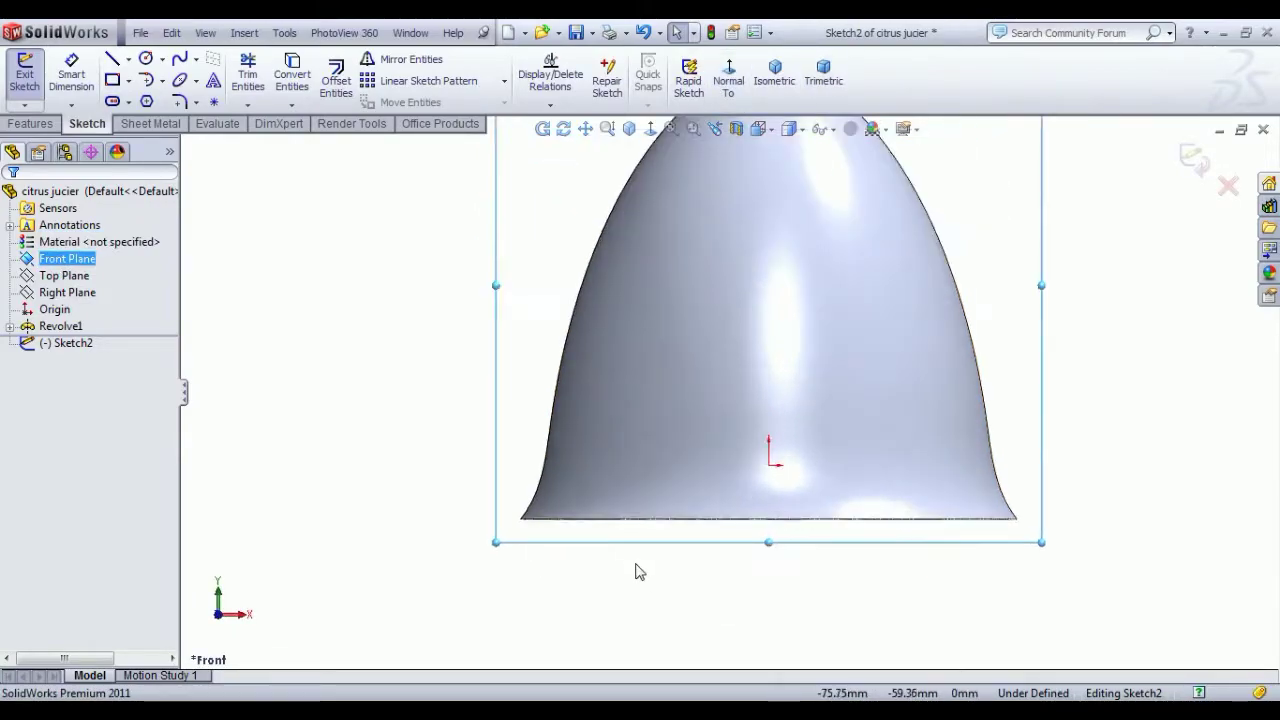
scroll(621, 563, "down", 3)
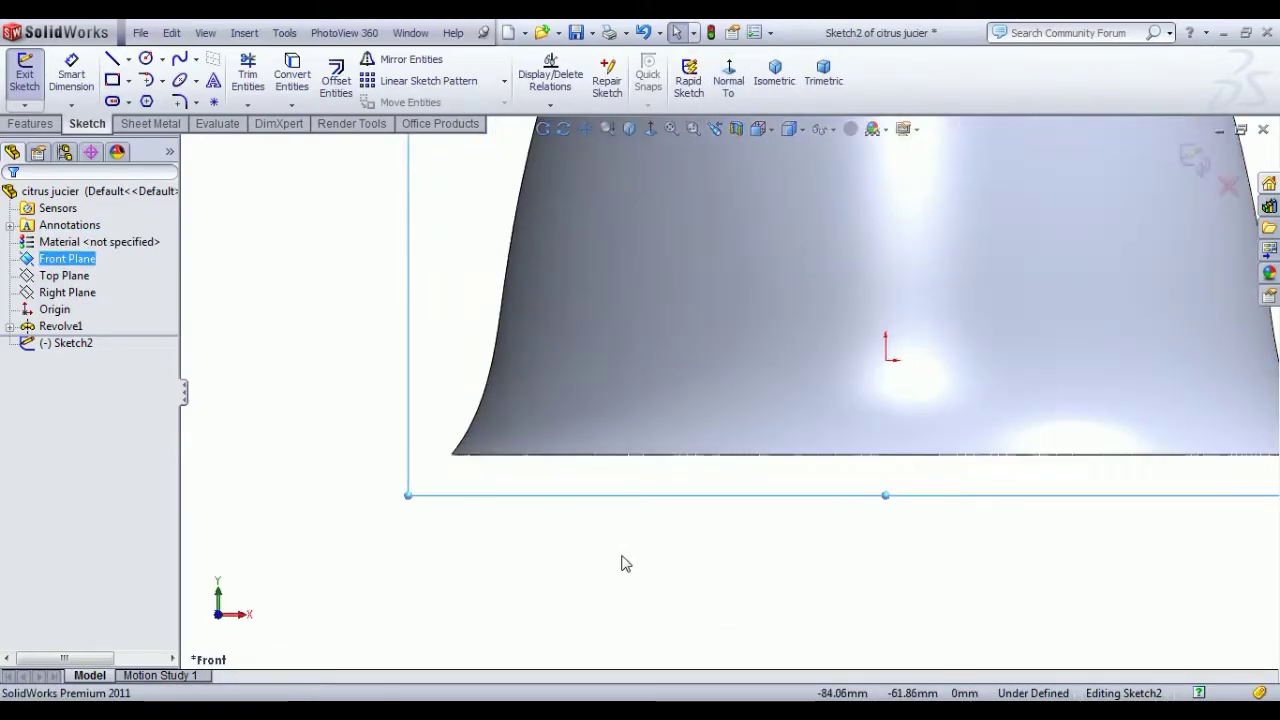
Draw a short line and a tangent arc at the dome's lower-left base corner
left_click(116, 61)
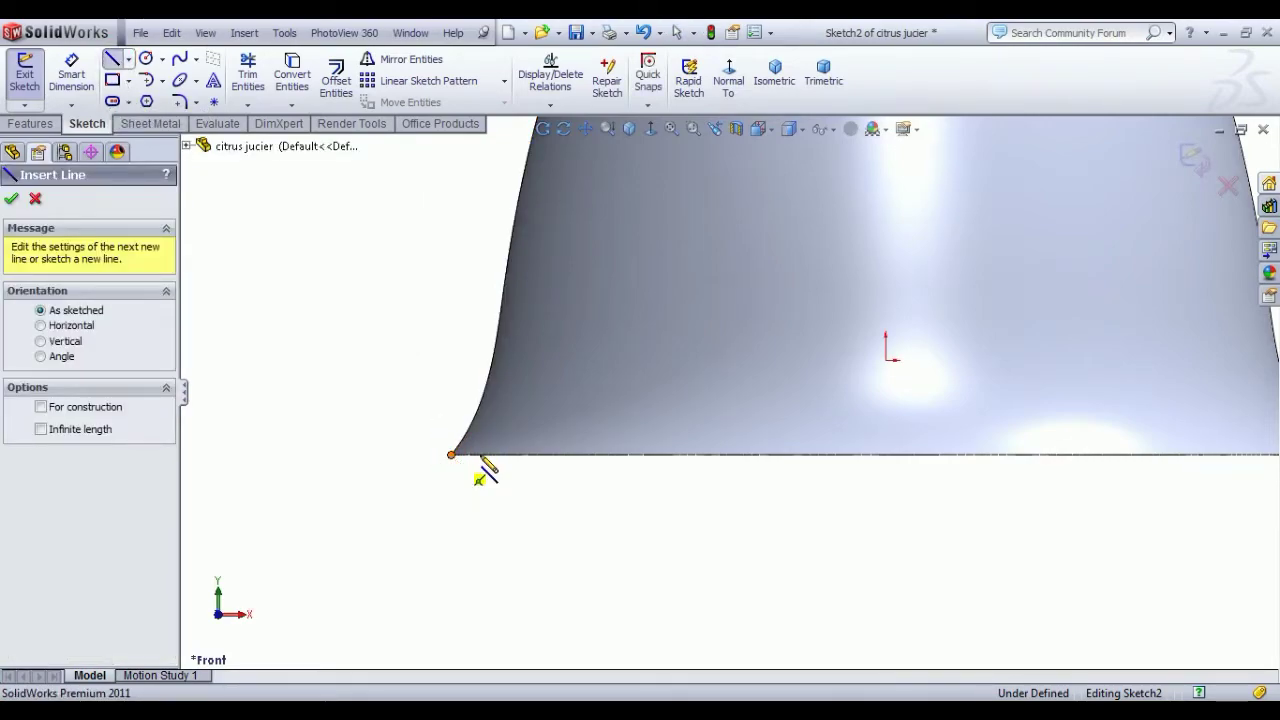
left_click(451, 455)
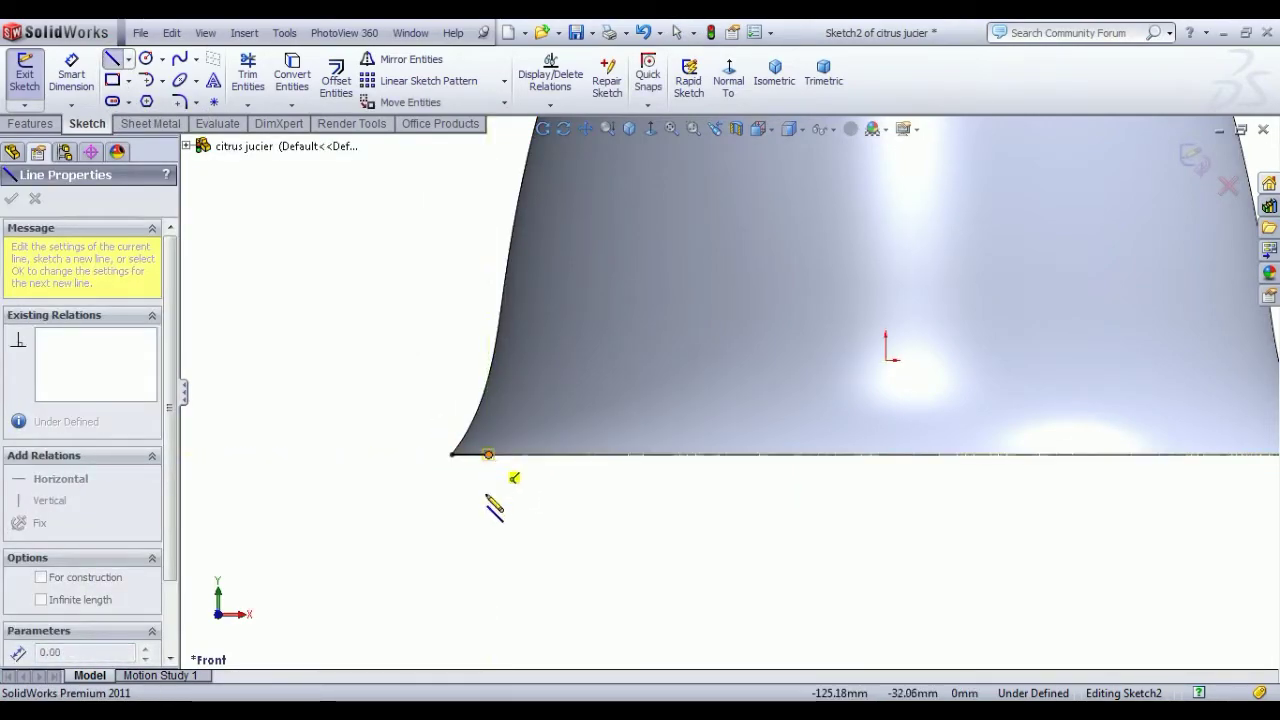
key("a")
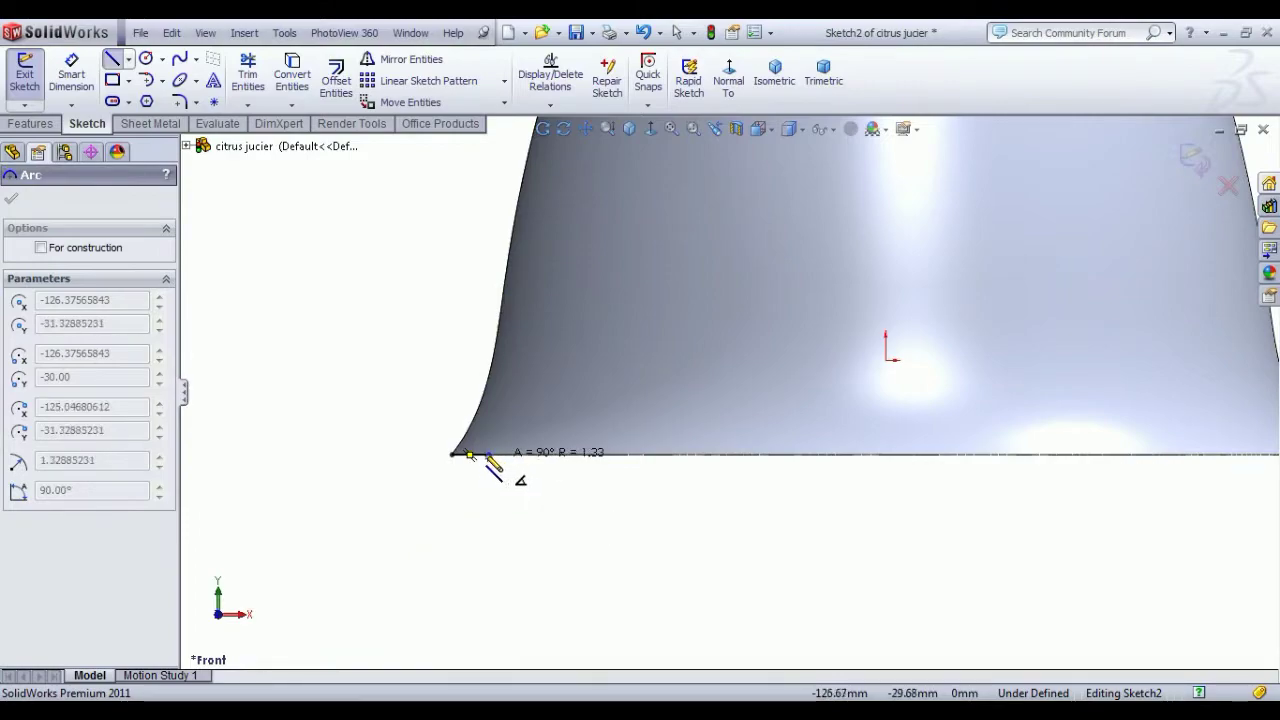
left_click(444, 526)
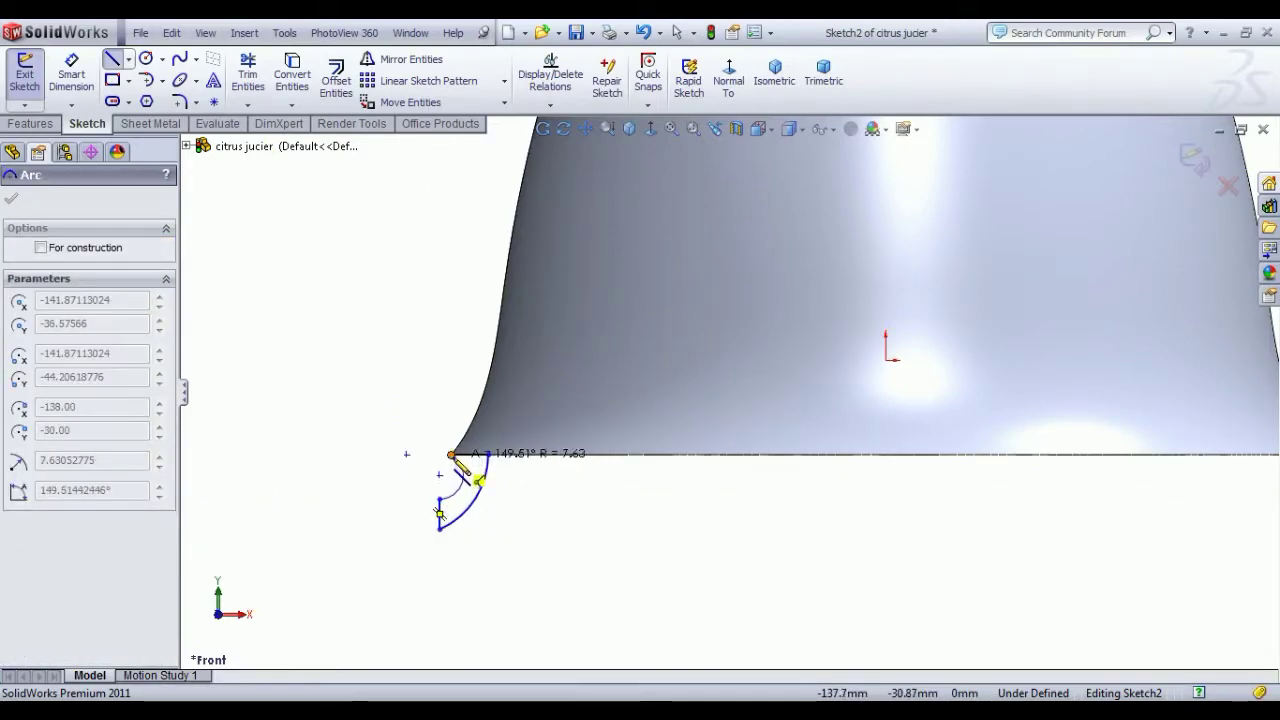
left_click(477, 475)
right_click(410, 355)
left_click(430, 361)
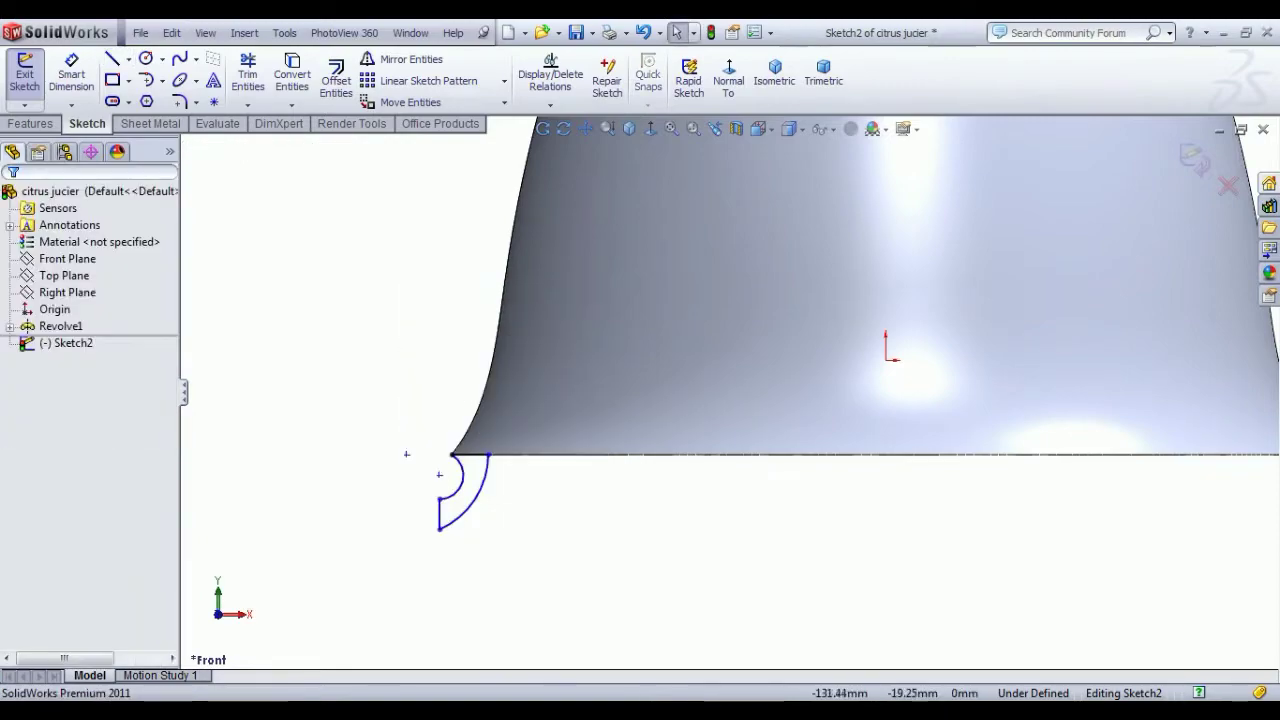
Make the small arc tangent to the dome's outline edge
left_click(461, 481)
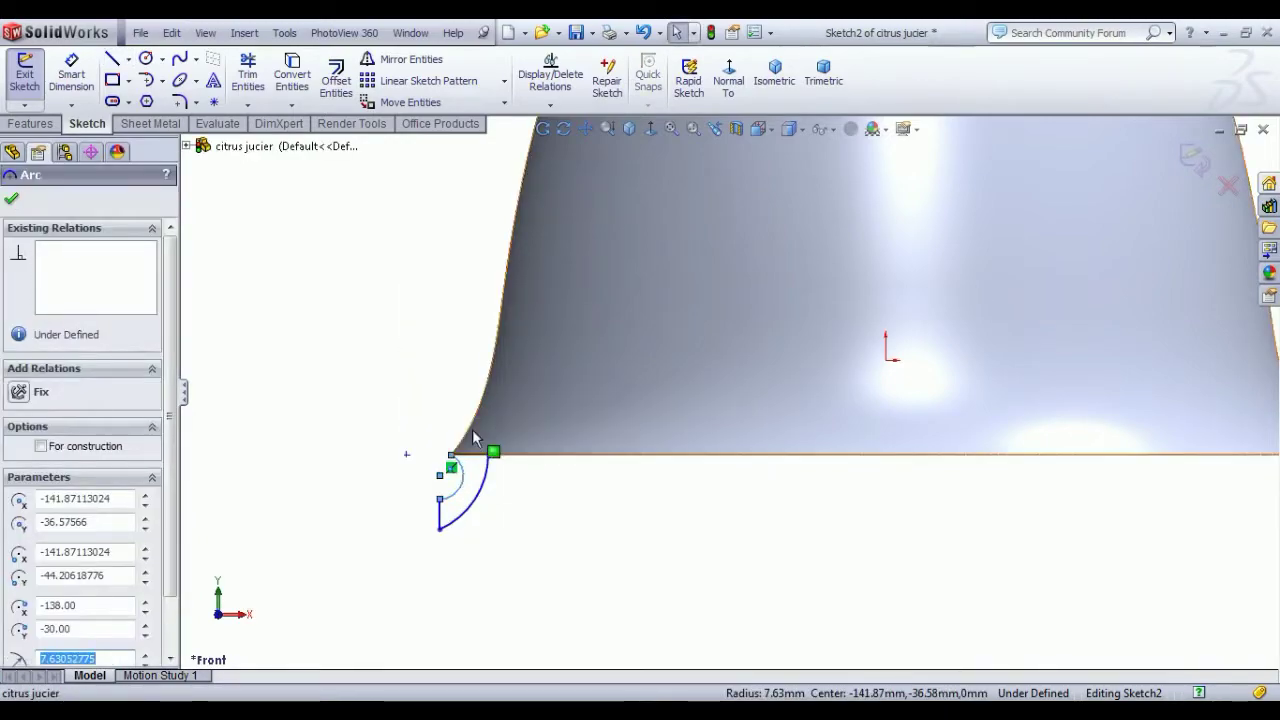
left_click(474, 425, "ctrl")
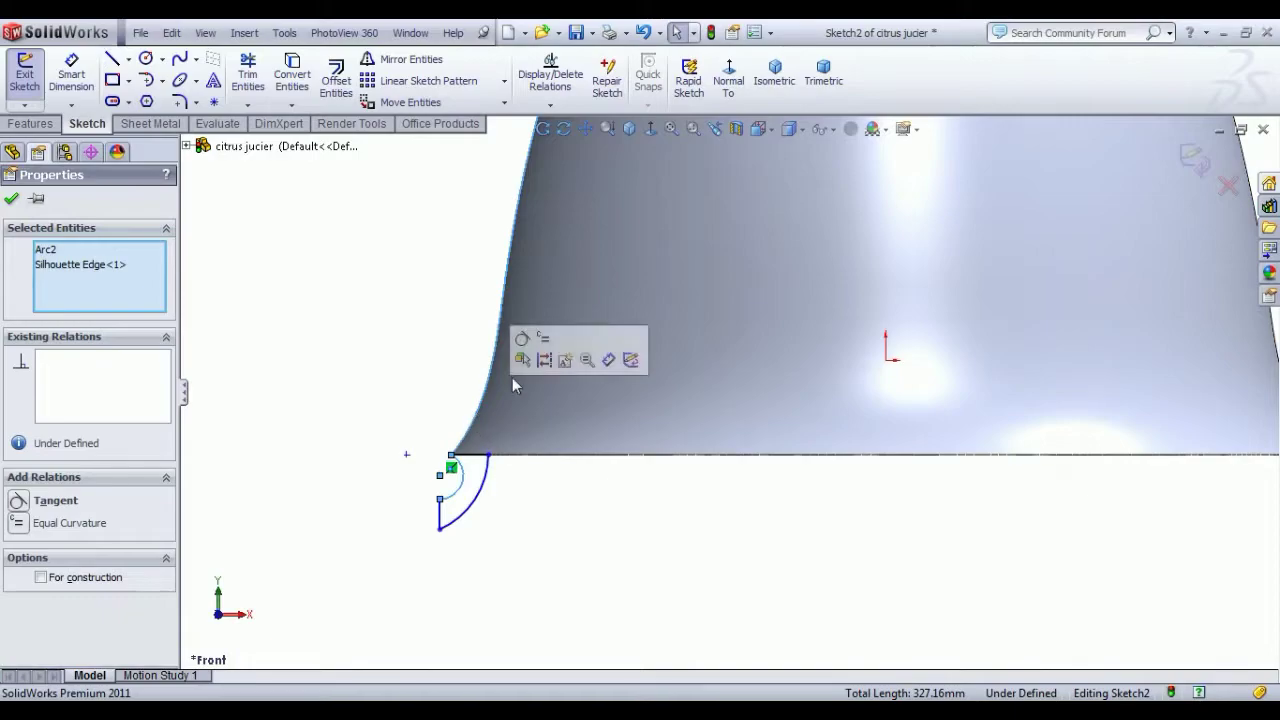
left_click(523, 340)
left_click(395, 349)
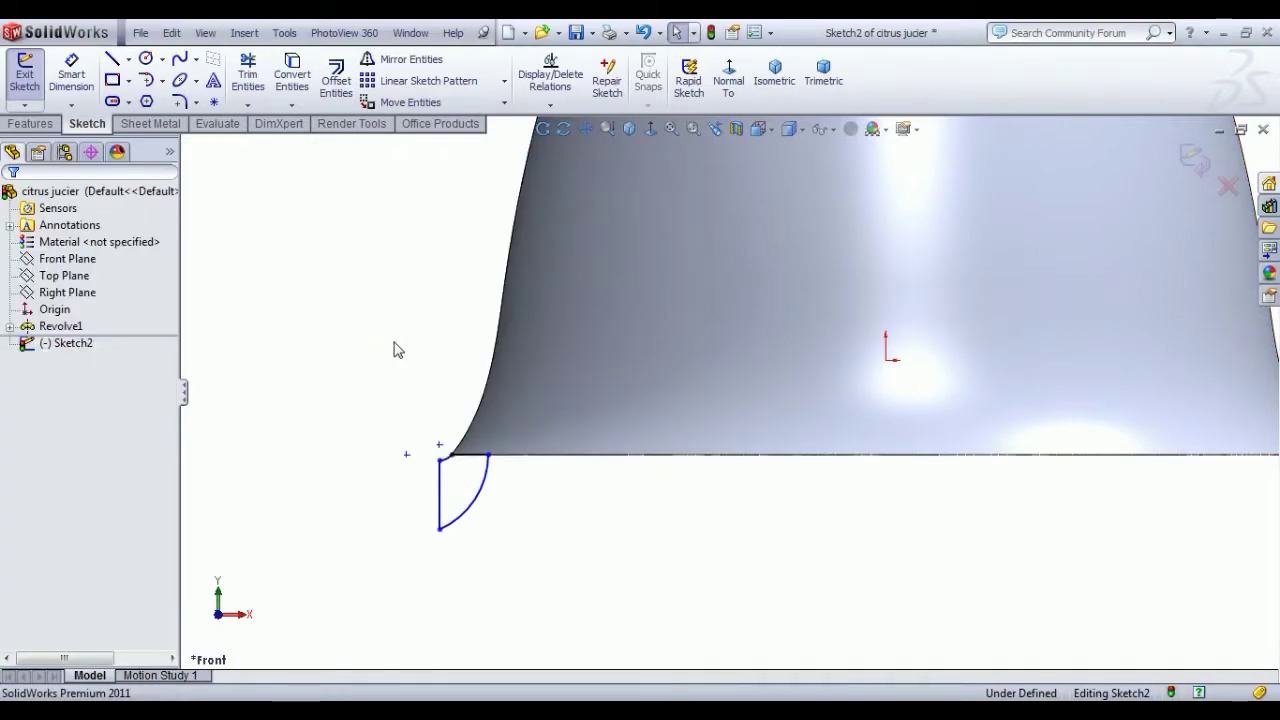
Dimension the profile's short vertical line to 5 mm
left_click(71, 75)
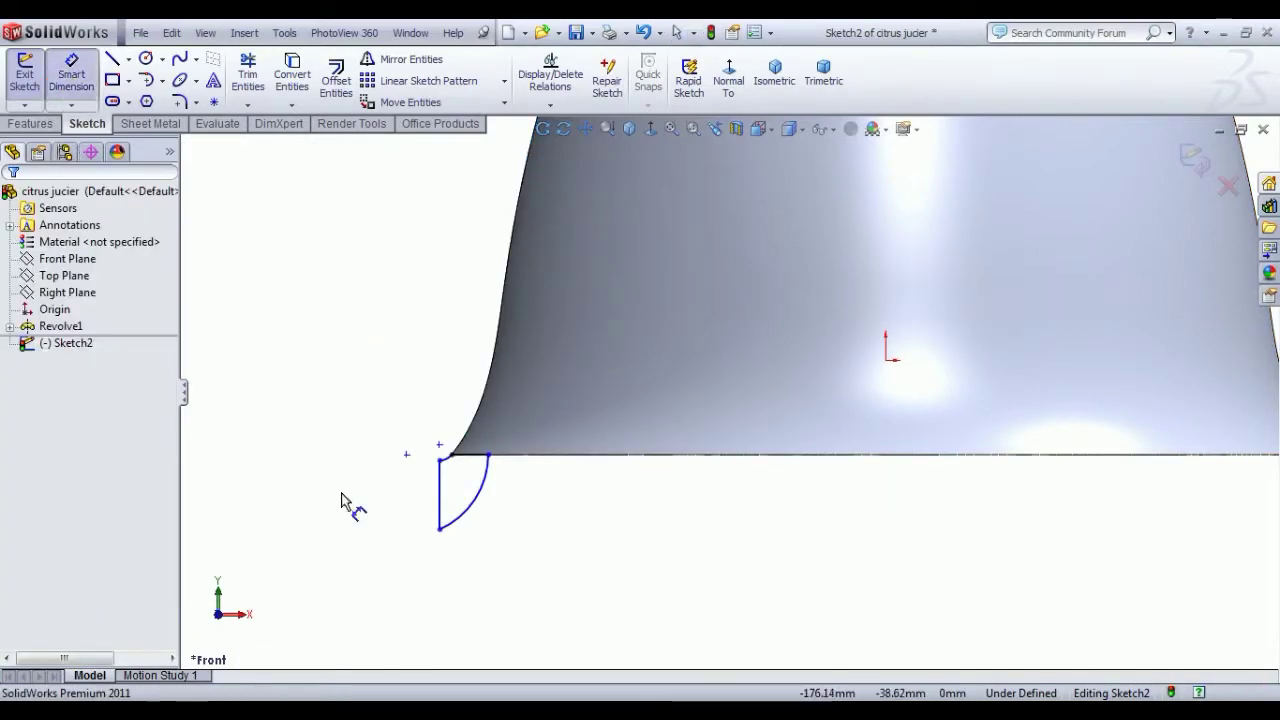
left_click(441, 505)
left_click(410, 500)
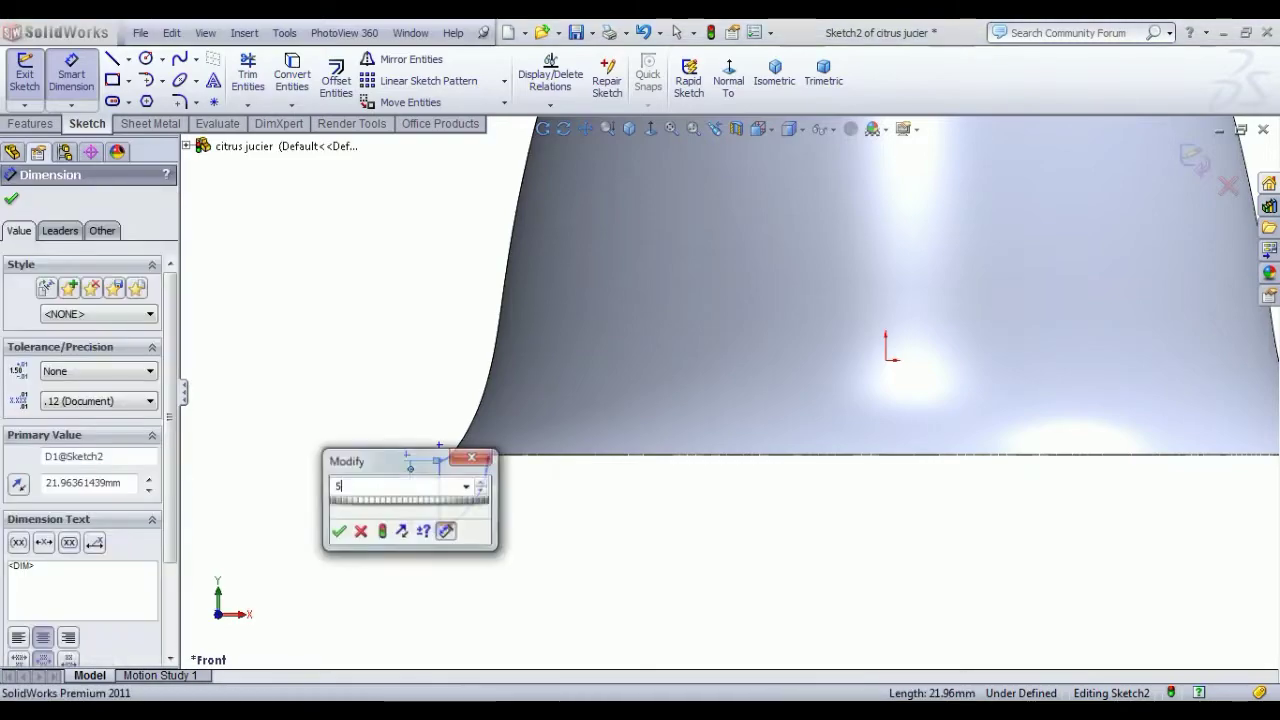
type("5")
key("Return")
scroll(465, 472, "down", 2)
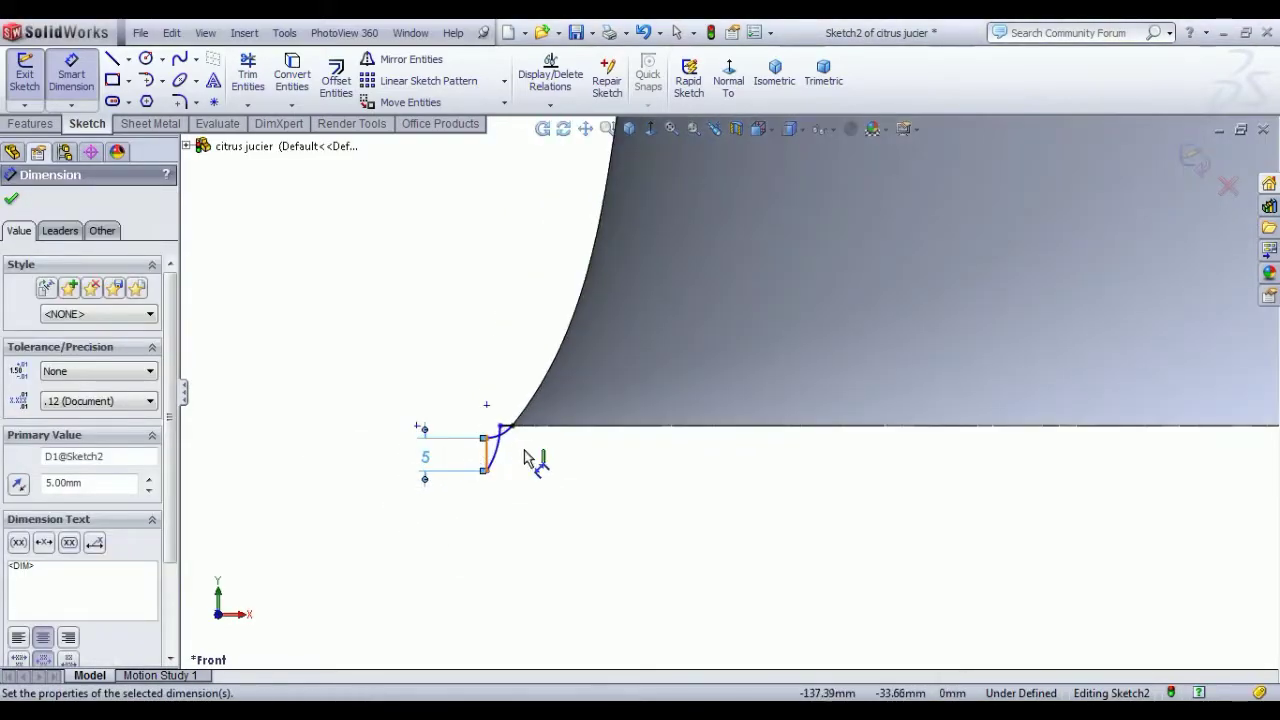
scroll(440, 400, "down", 2)
right_click(432, 362)
left_click(480, 371)
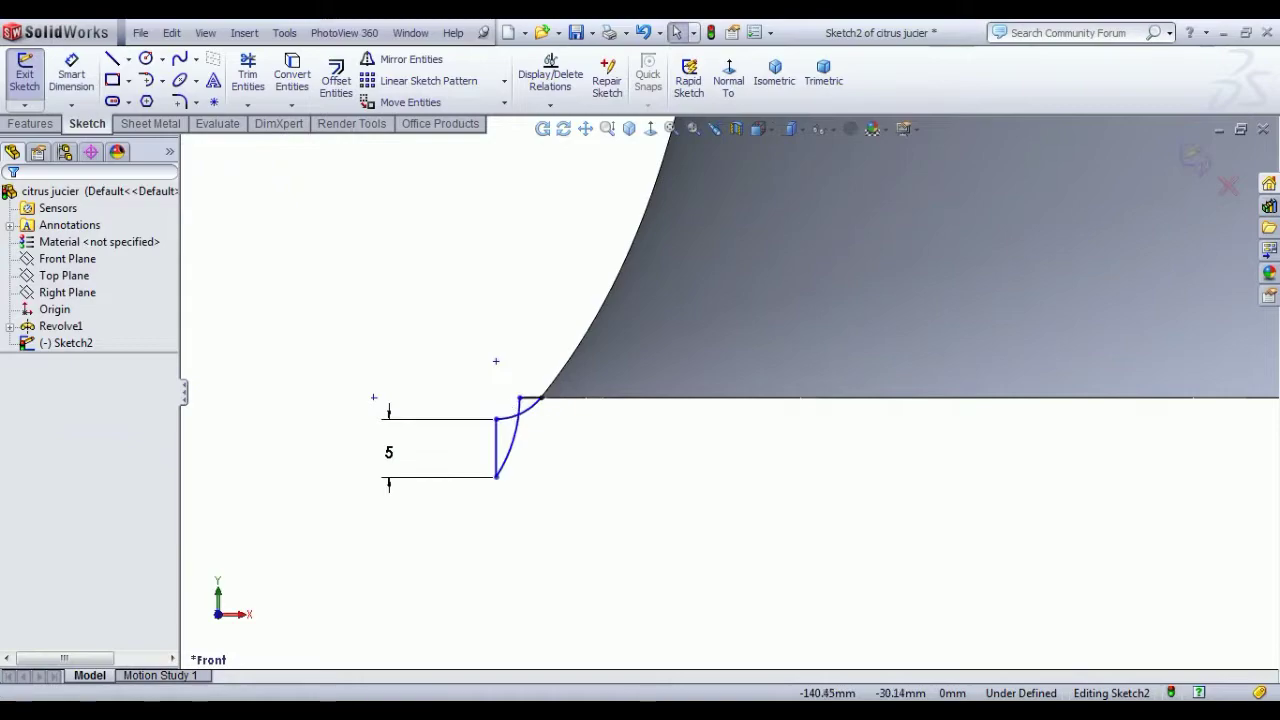
Drag the upper arc into a quarter arc and set its radius to 20 mm
left_click_drag(554, 410, 587, 398)
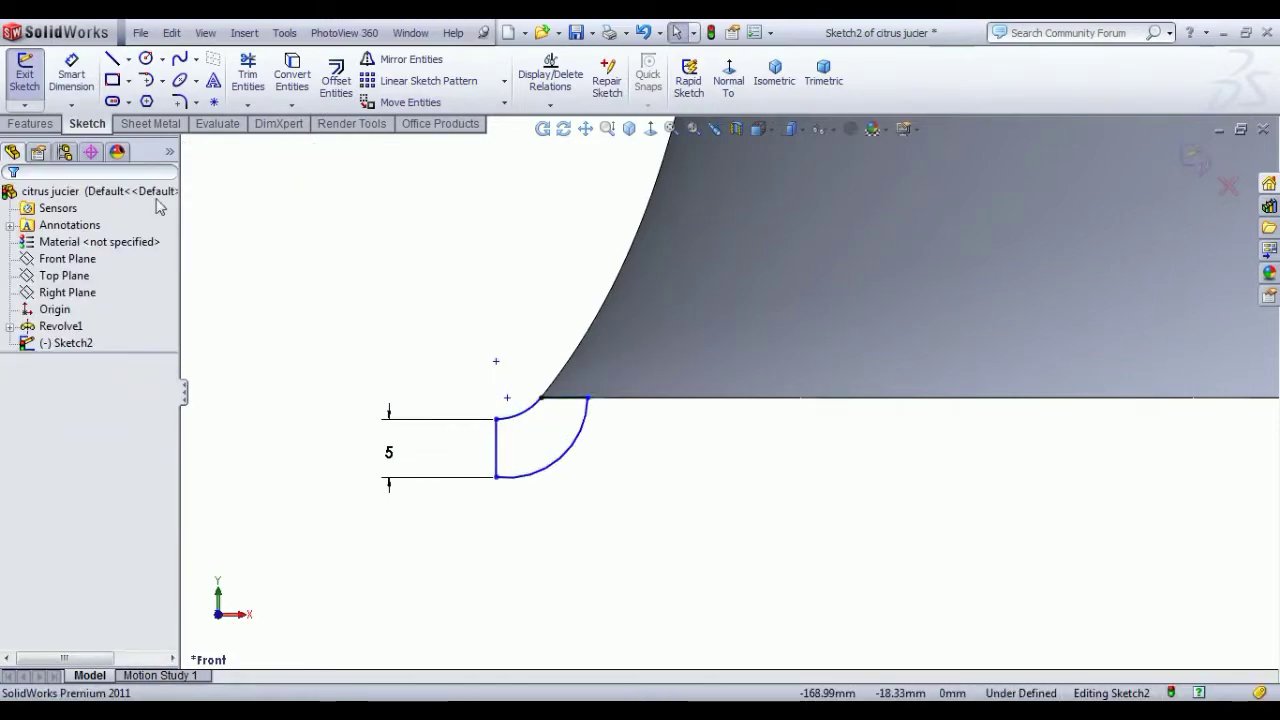
left_click(507, 399)
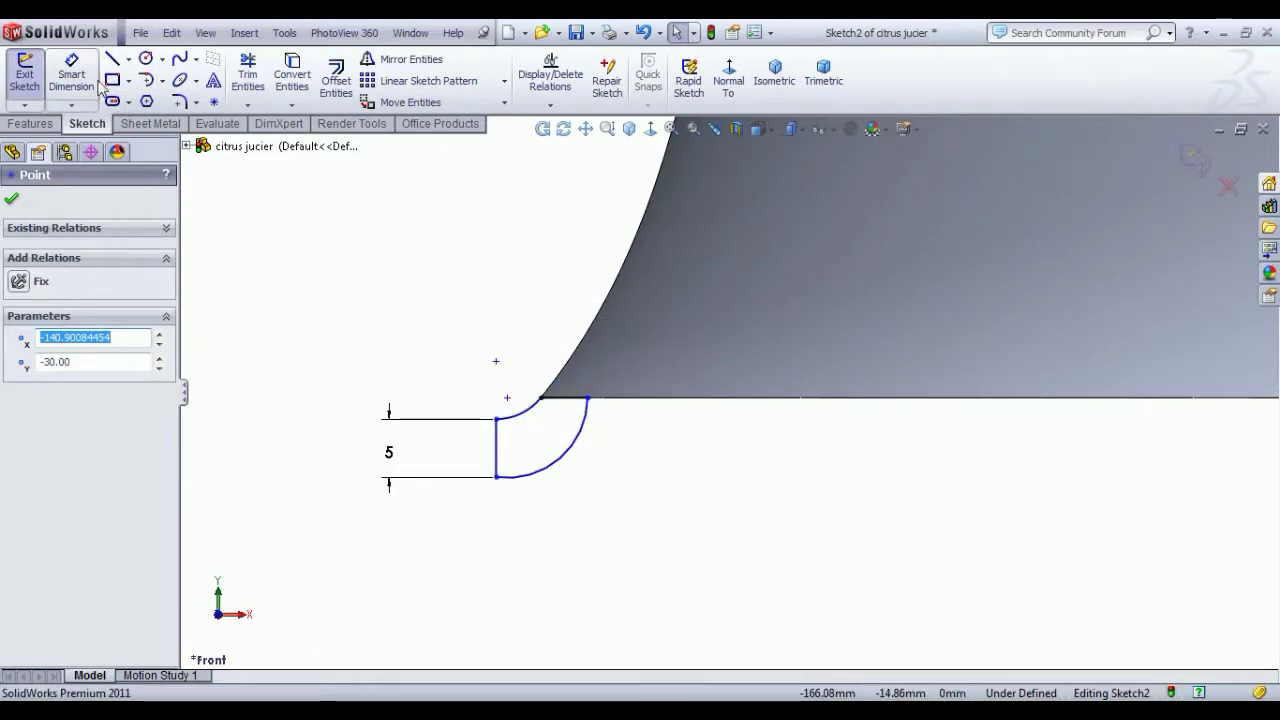
left_click(66, 80)
left_click(510, 423)
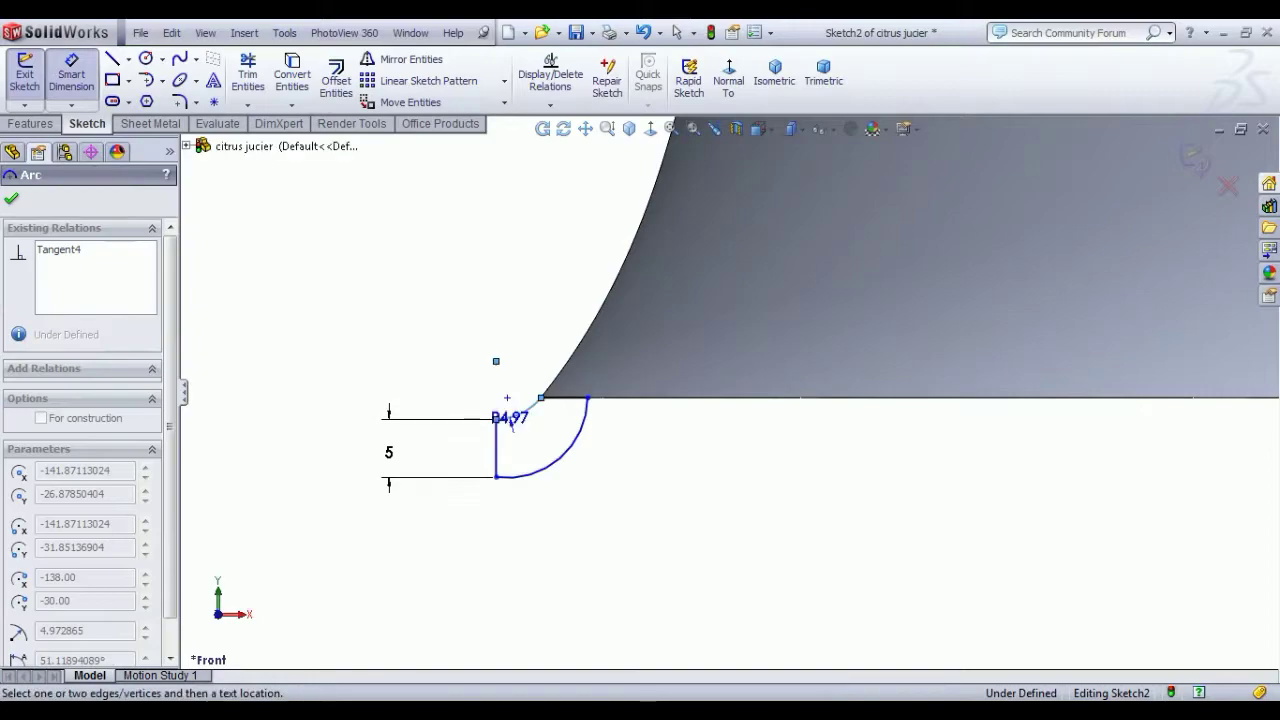
left_click(511, 383)
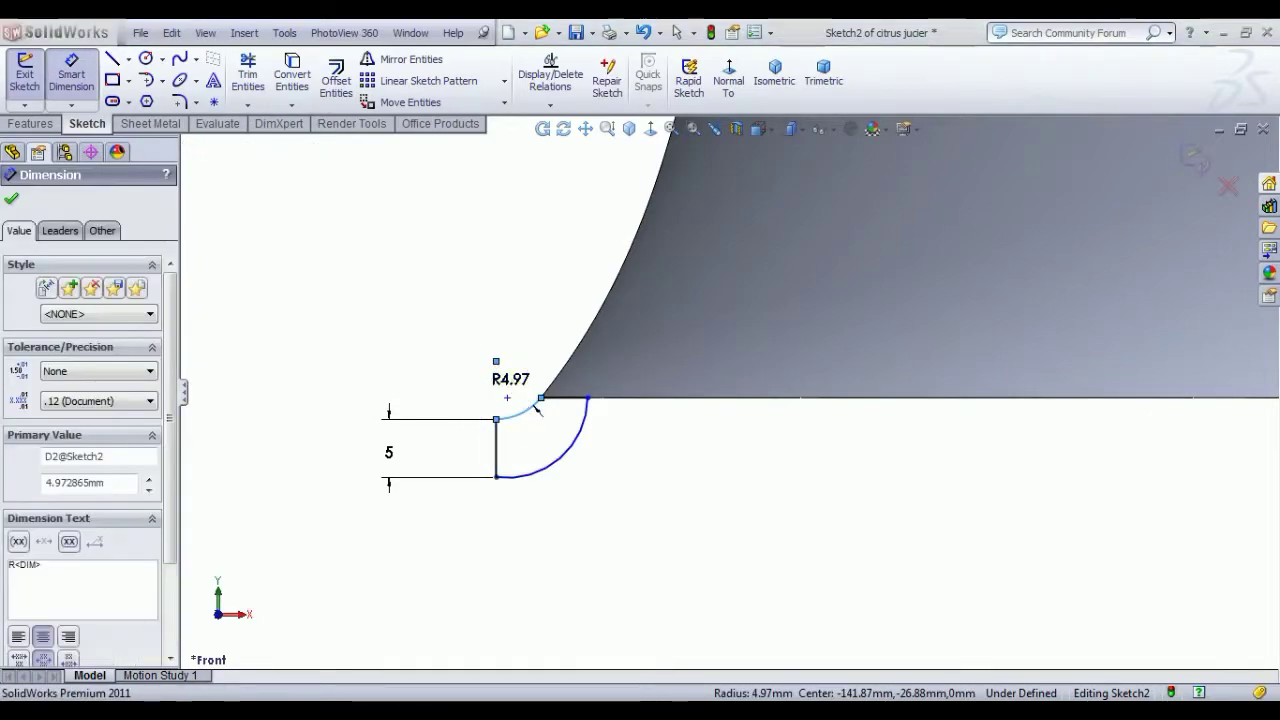
type("20")
key("Return")
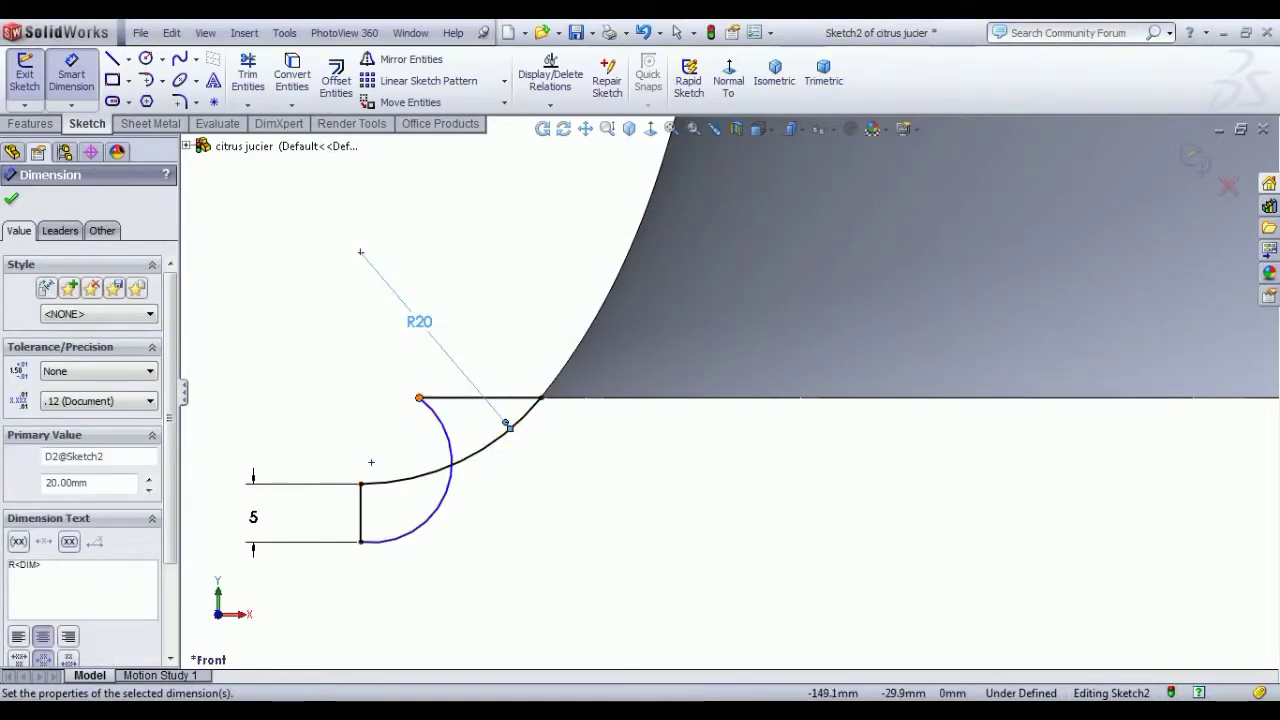
right_click(356, 342)
left_click(378, 352)
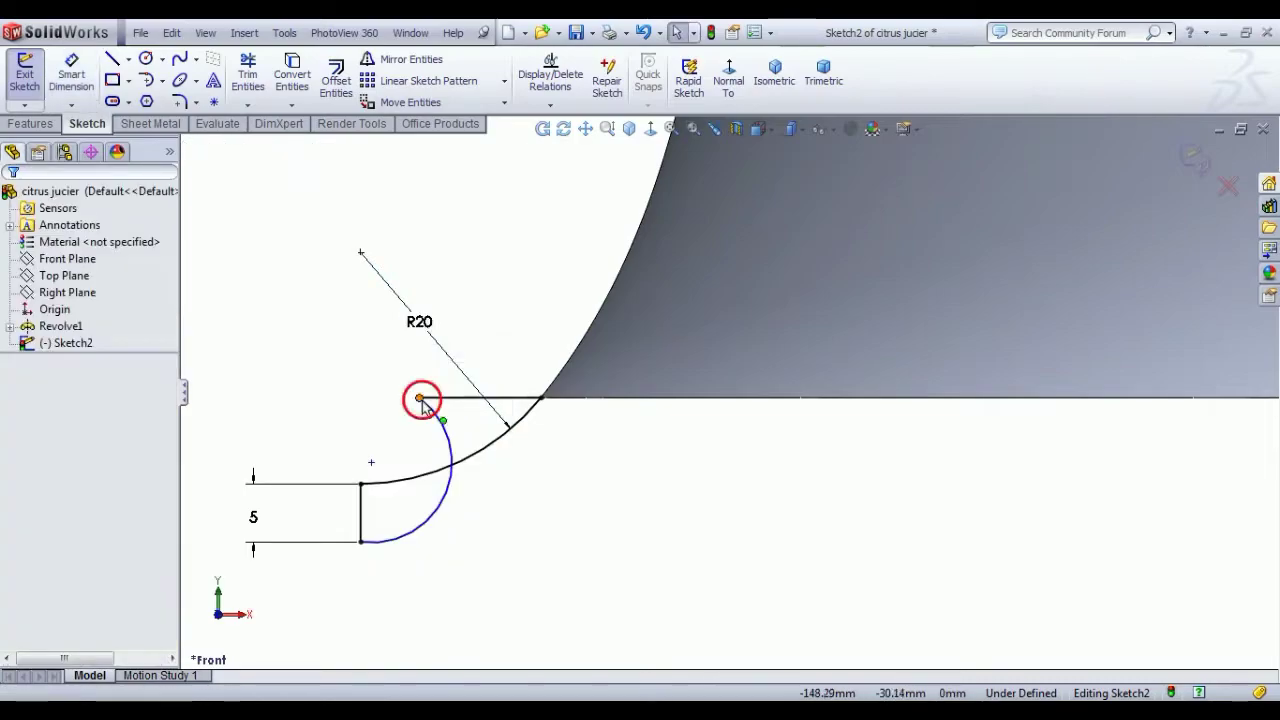
Stretch the lower arc's end out to the right and set its radius to 25 mm
mouse_move(421, 399)
left_mouse_down()
mouse_move(675, 462)
mouse_move(666, 397)
left_mouse_up()
key("d")
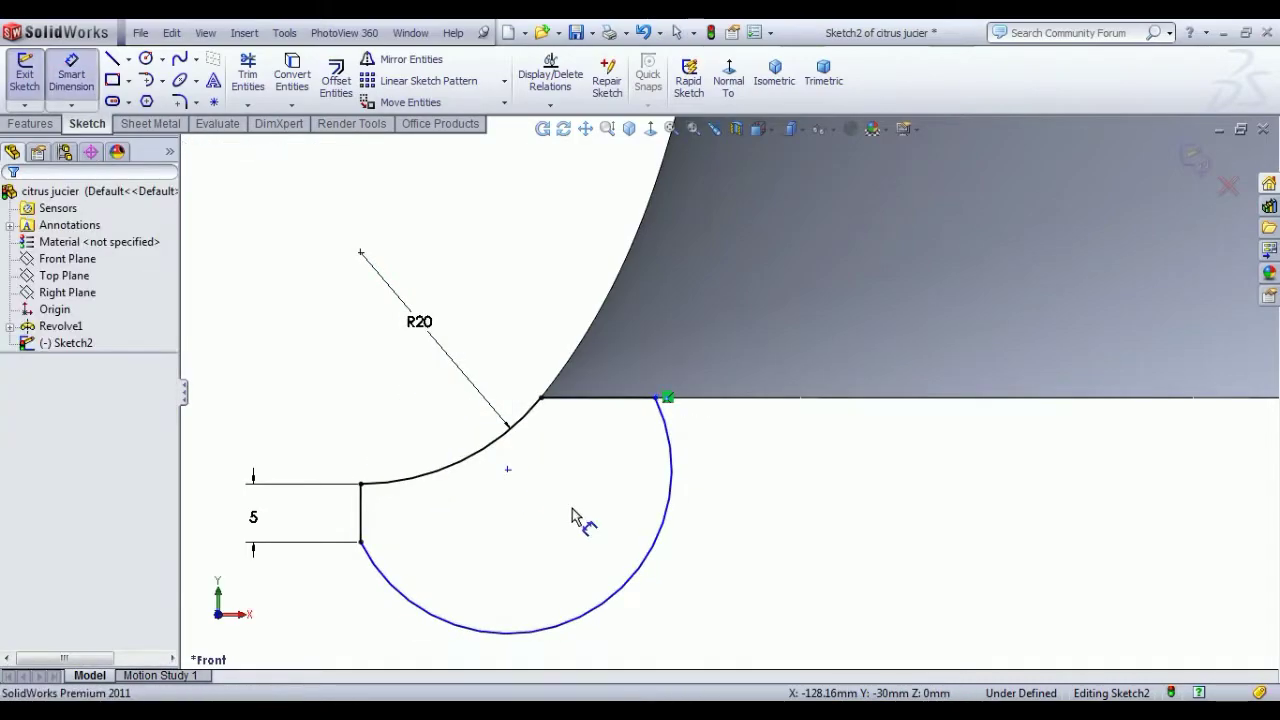
left_click(650, 565)
left_click(706, 588)
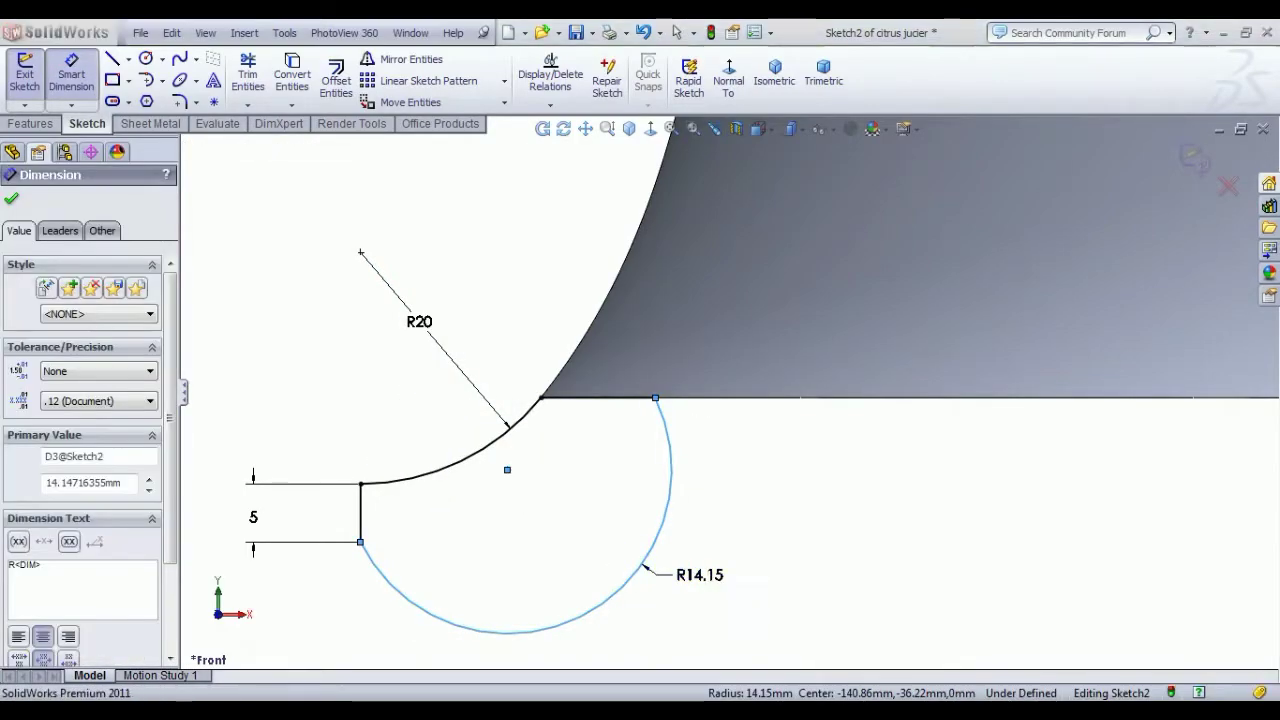
type("25")
key("Return")
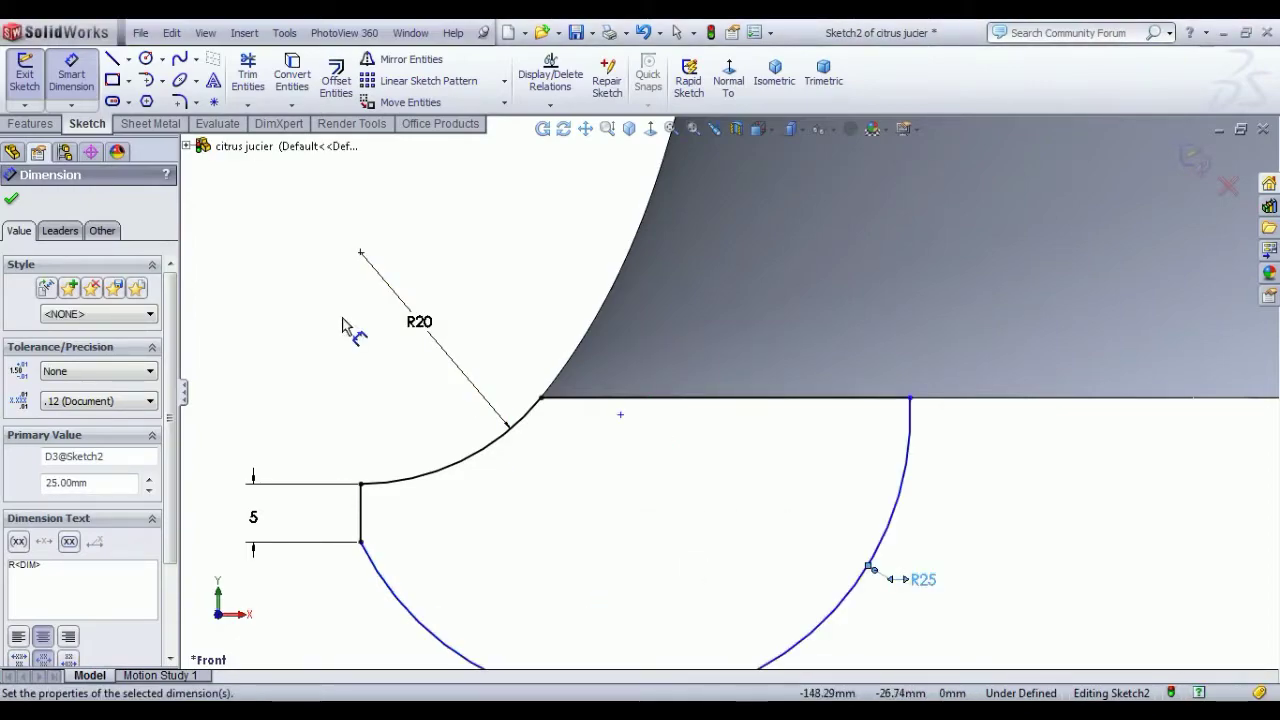
right_click(346, 320)
left_click(388, 329)
Attempt to merge the loose point with the base line point, then dismiss the error
left_click(620, 414)
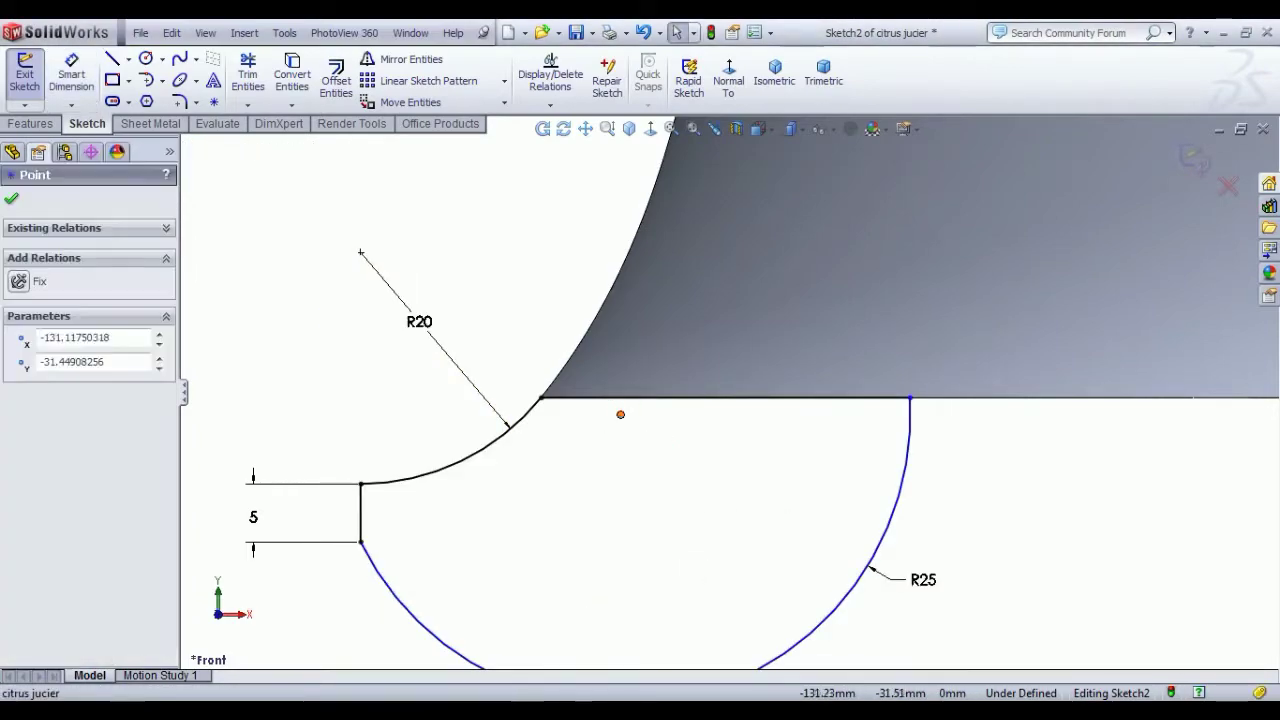
left_click(360, 254, "ctrl")
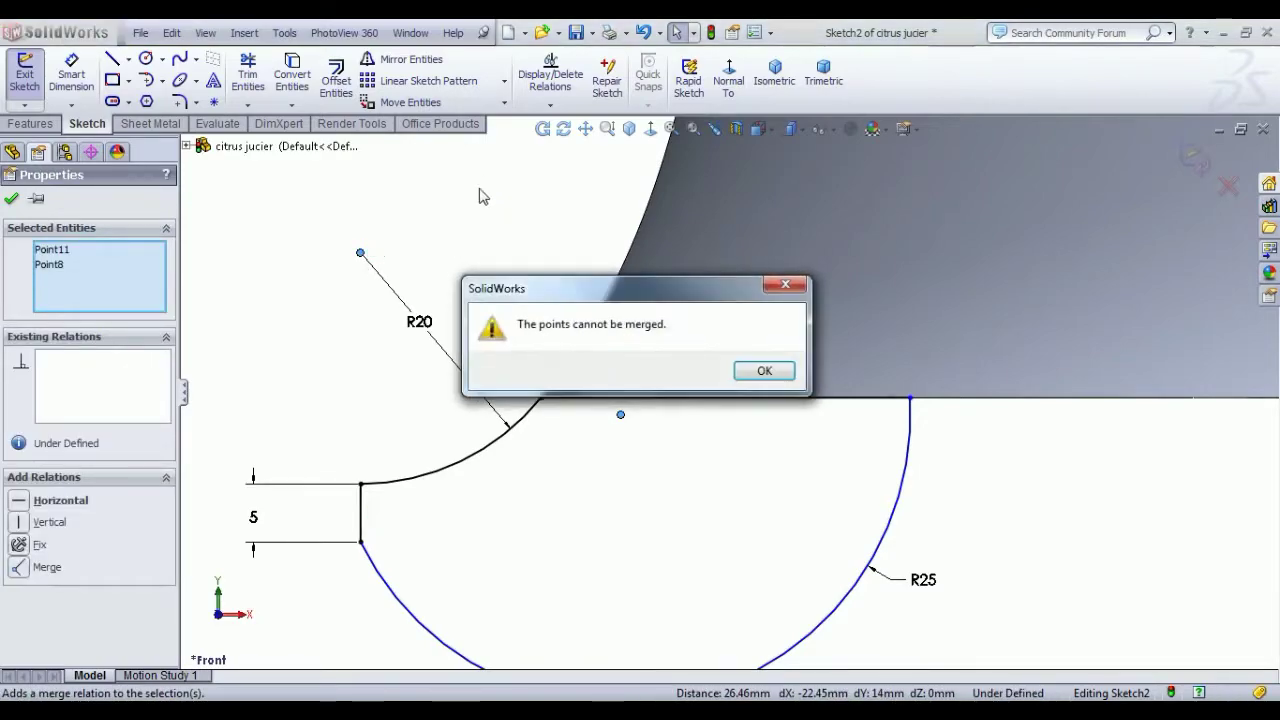
left_click(785, 374)
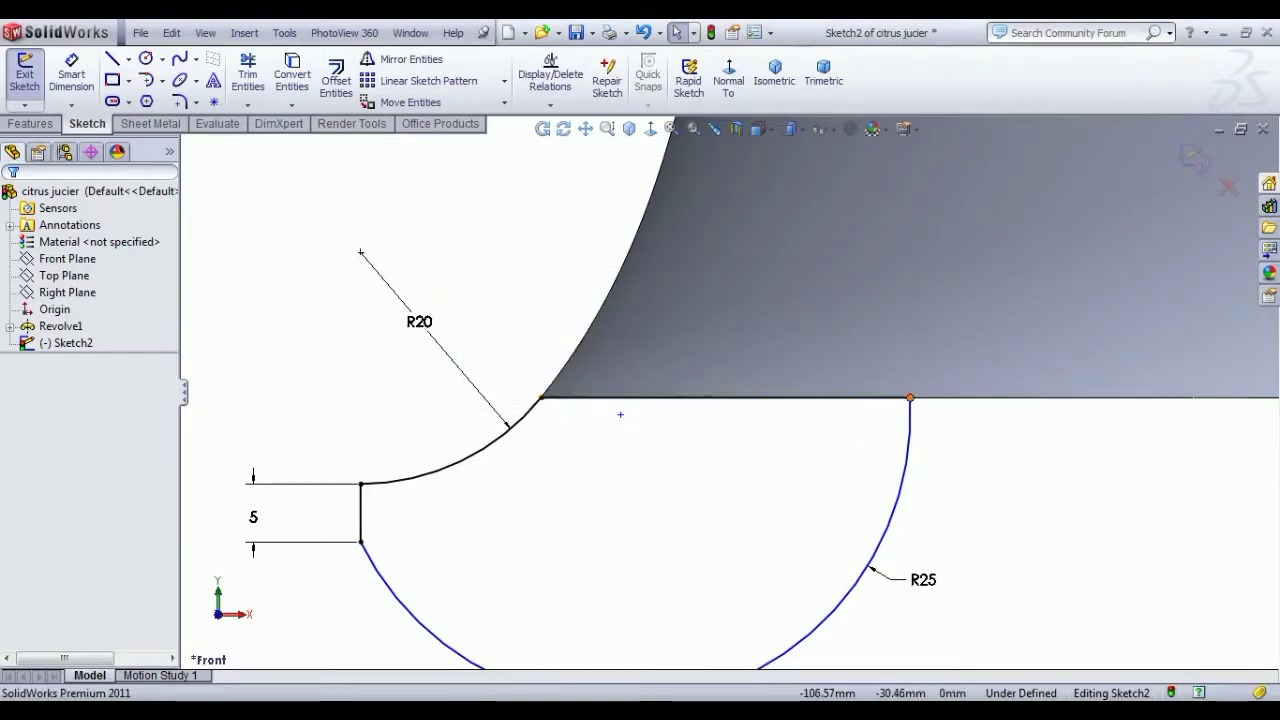
Slide the R25 arc end back onto the base line and remove the 5 mm height dimension
mouse_move(910, 399)
left_mouse_down()
mouse_move(679, 413)
mouse_move(620, 443)
mouse_move(563, 443)
mouse_move(580, 437)
left_mouse_up()
left_click(430, 545)
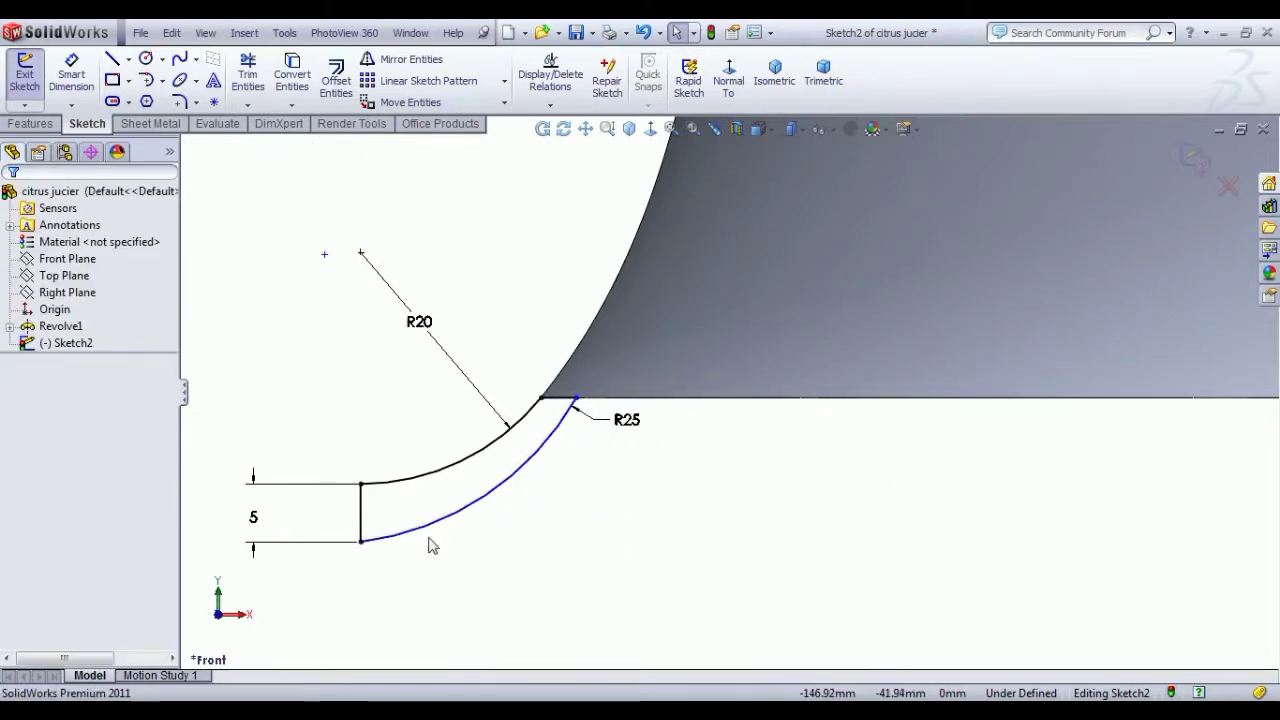
scroll(468, 545, "up", 1)
left_click(441, 543)
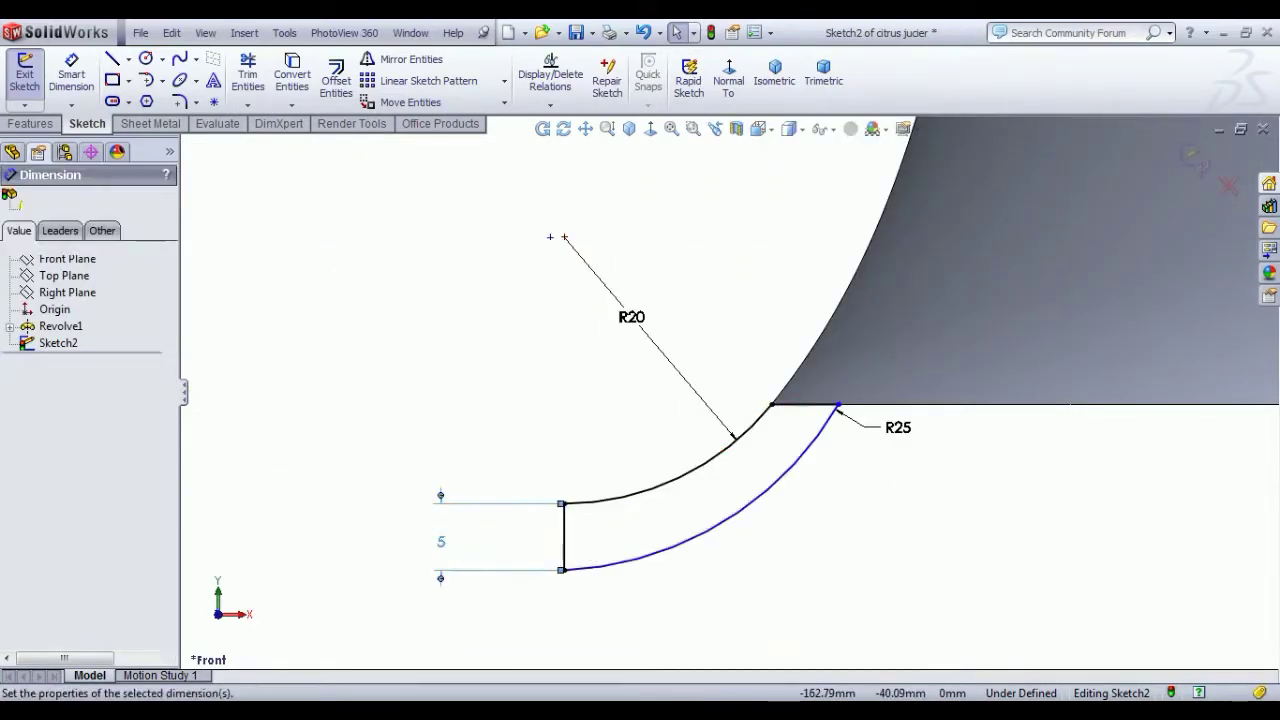
key("ctrl+z")
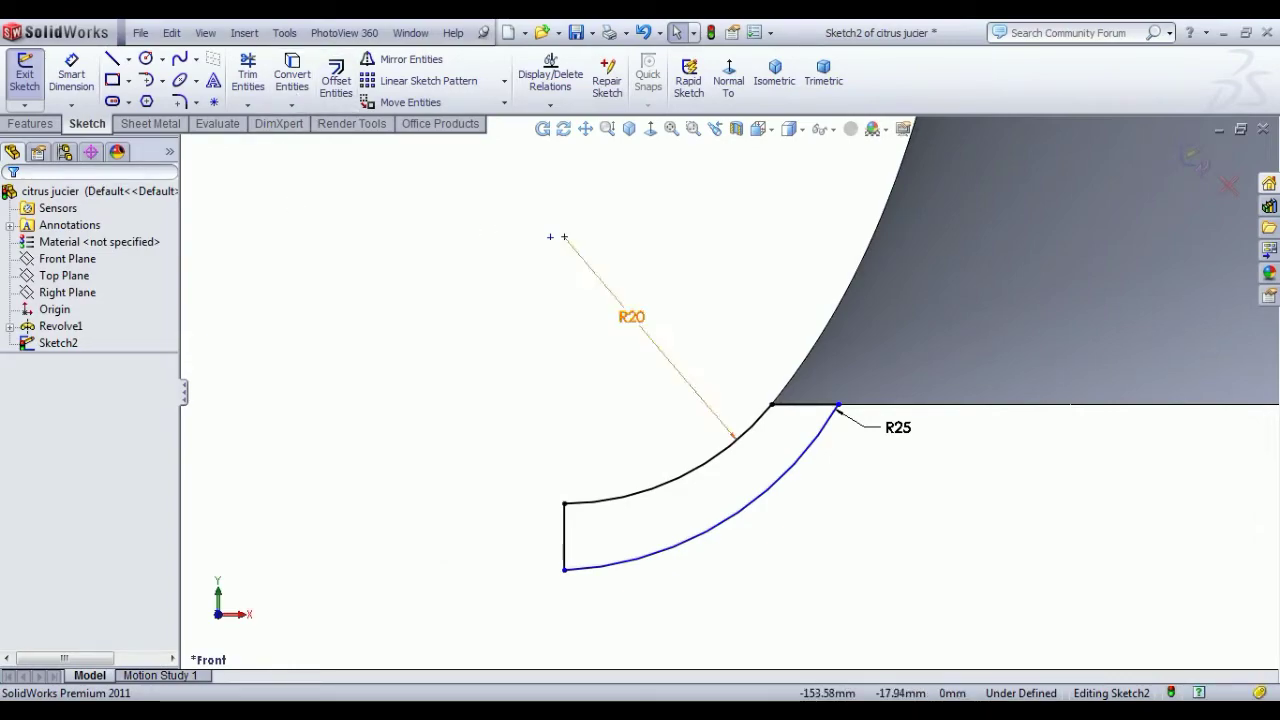
Merge the two points near the R20 centre into one
left_click(551, 238)
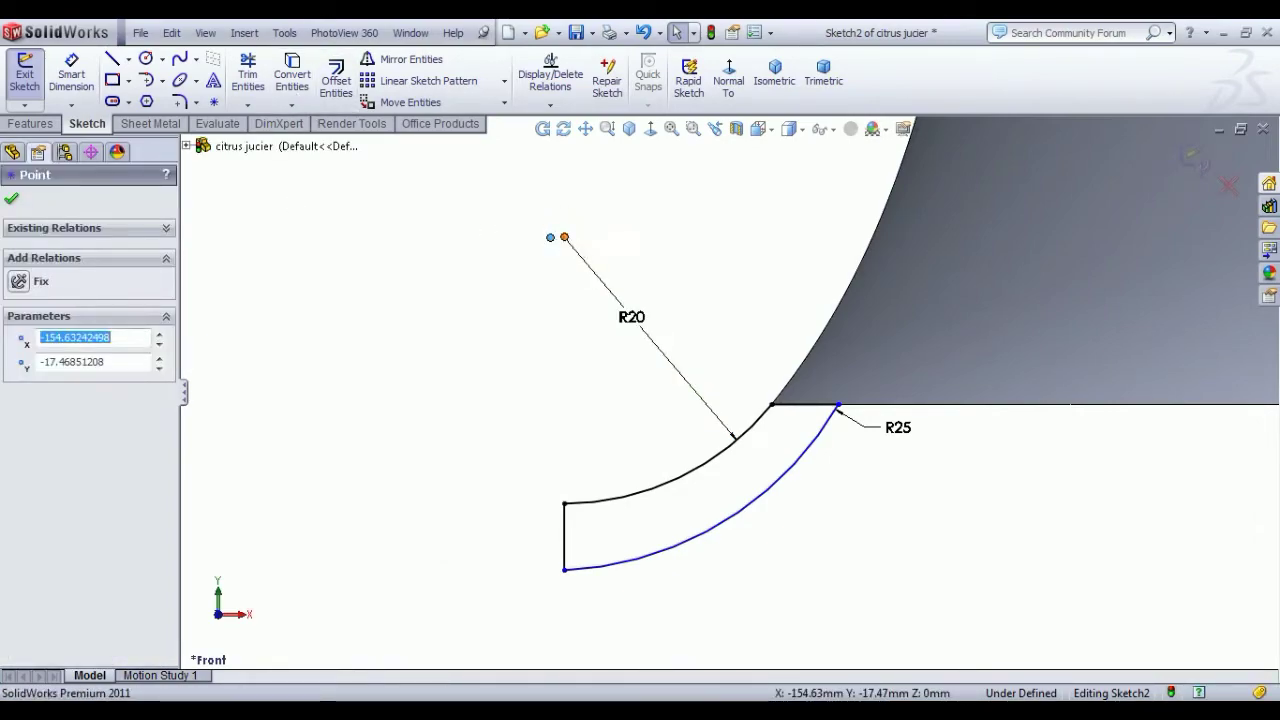
left_click(566, 245, "ctrl")
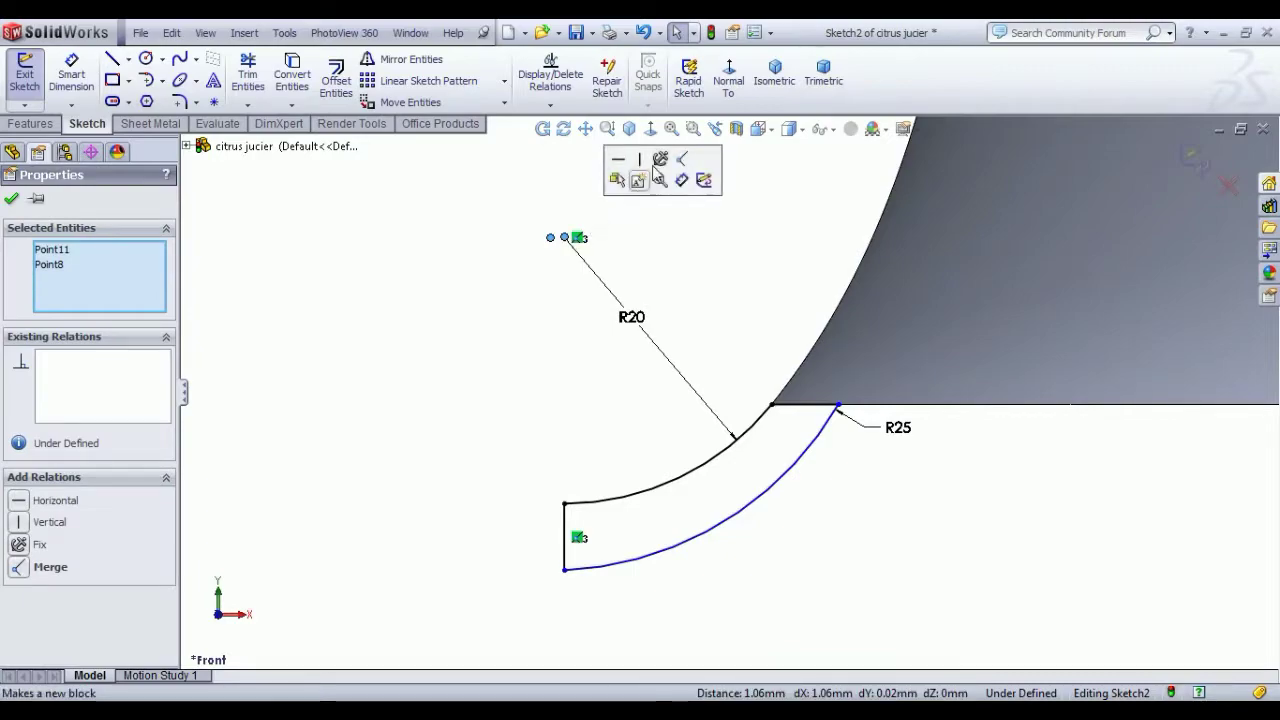
left_click(672, 165)
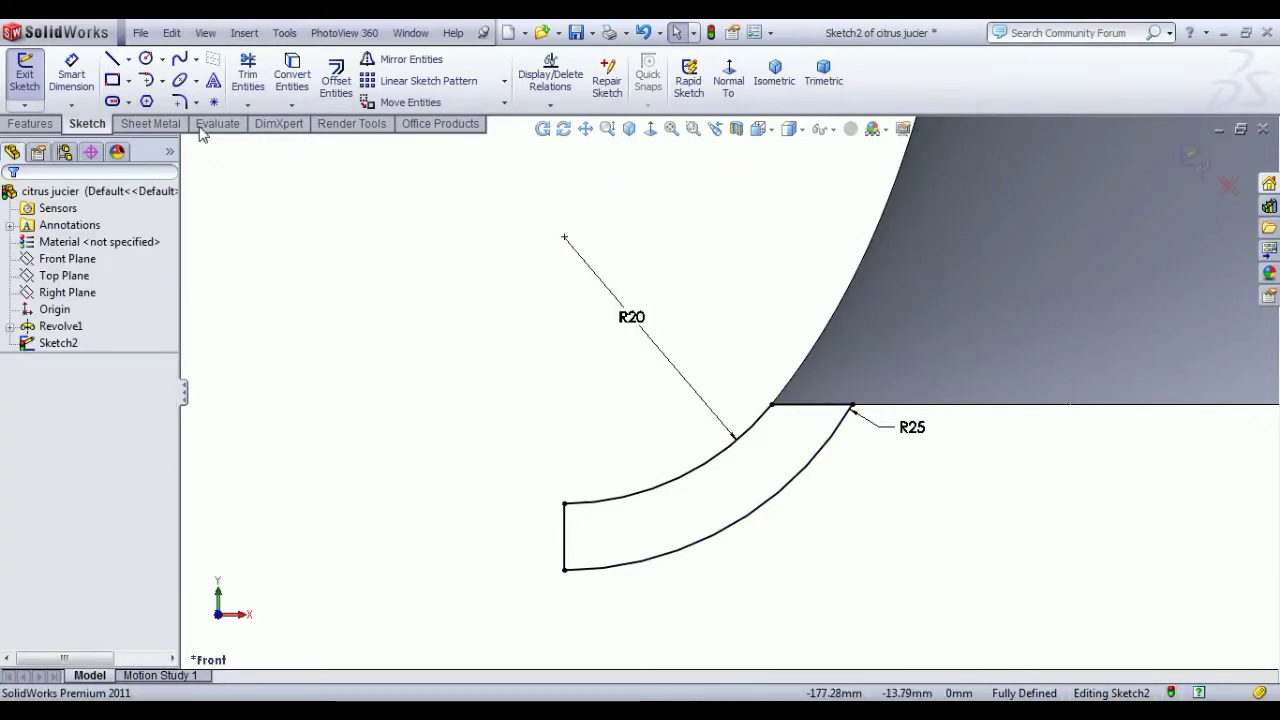
Re-add the 5 mm vertical edge as a driven dimension and reposition the R25 label
left_click(85, 50)
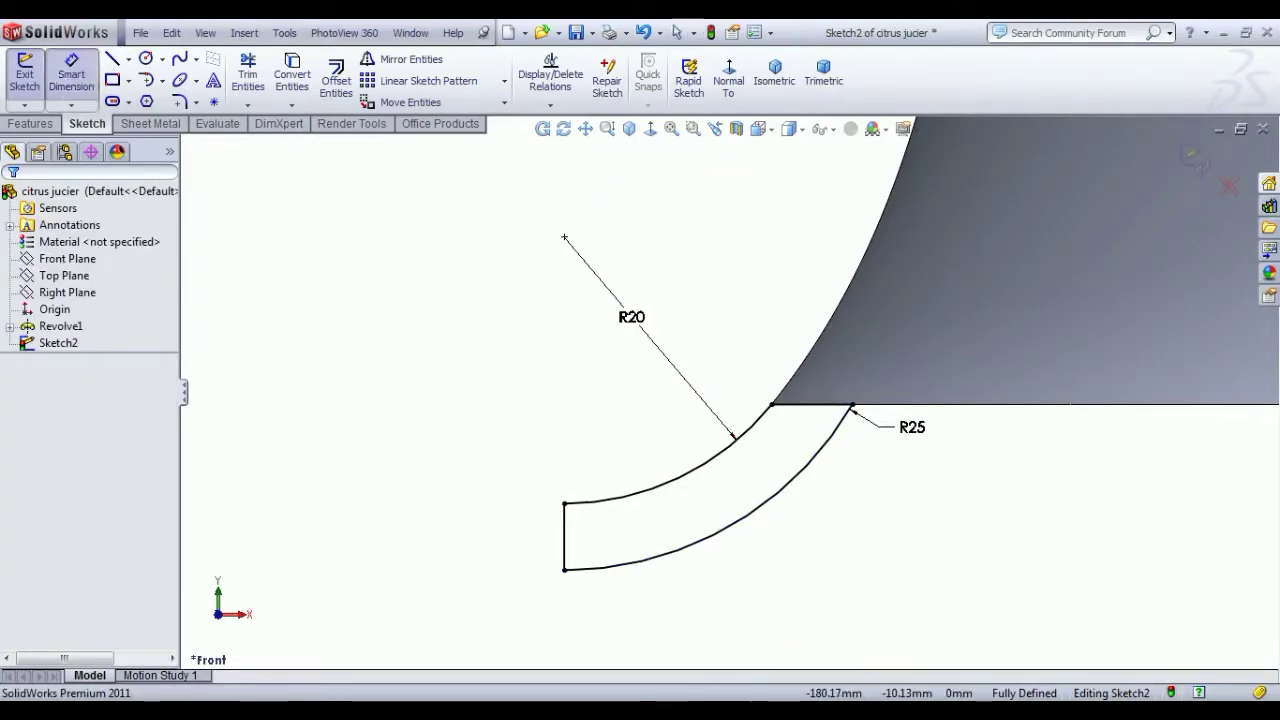
left_click(565, 548)
left_click(528, 537)
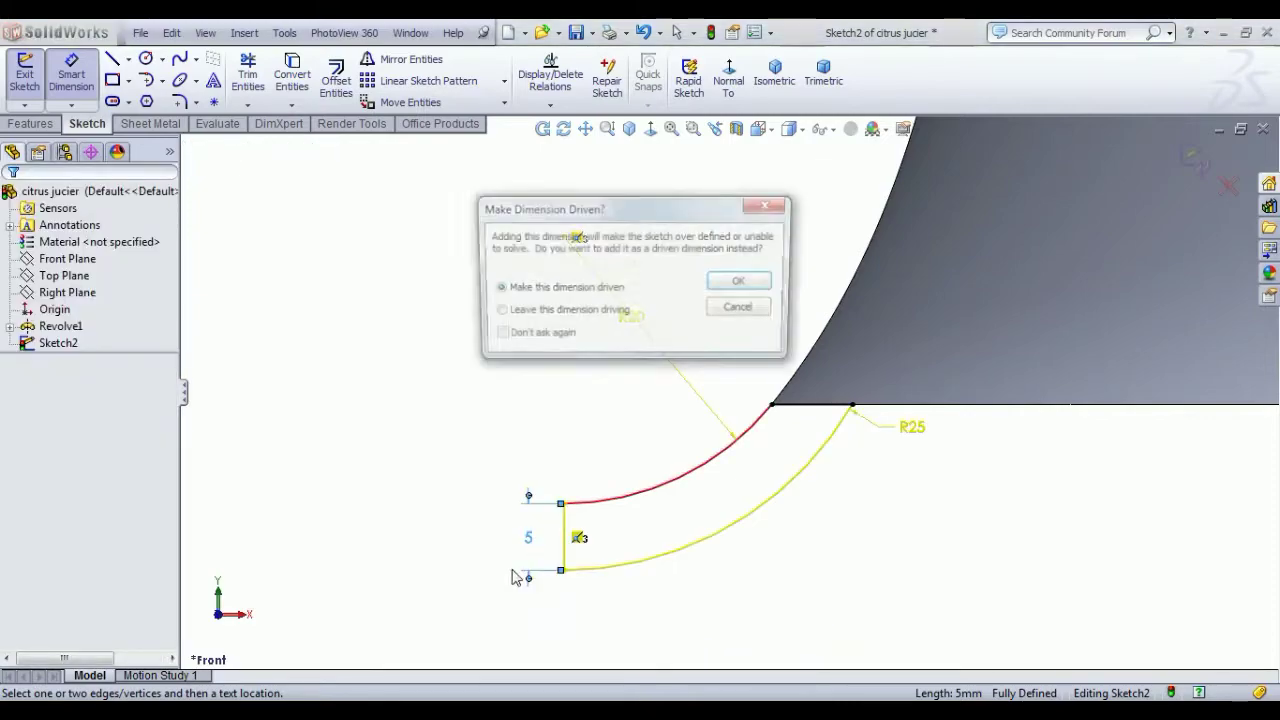
left_click(744, 284)
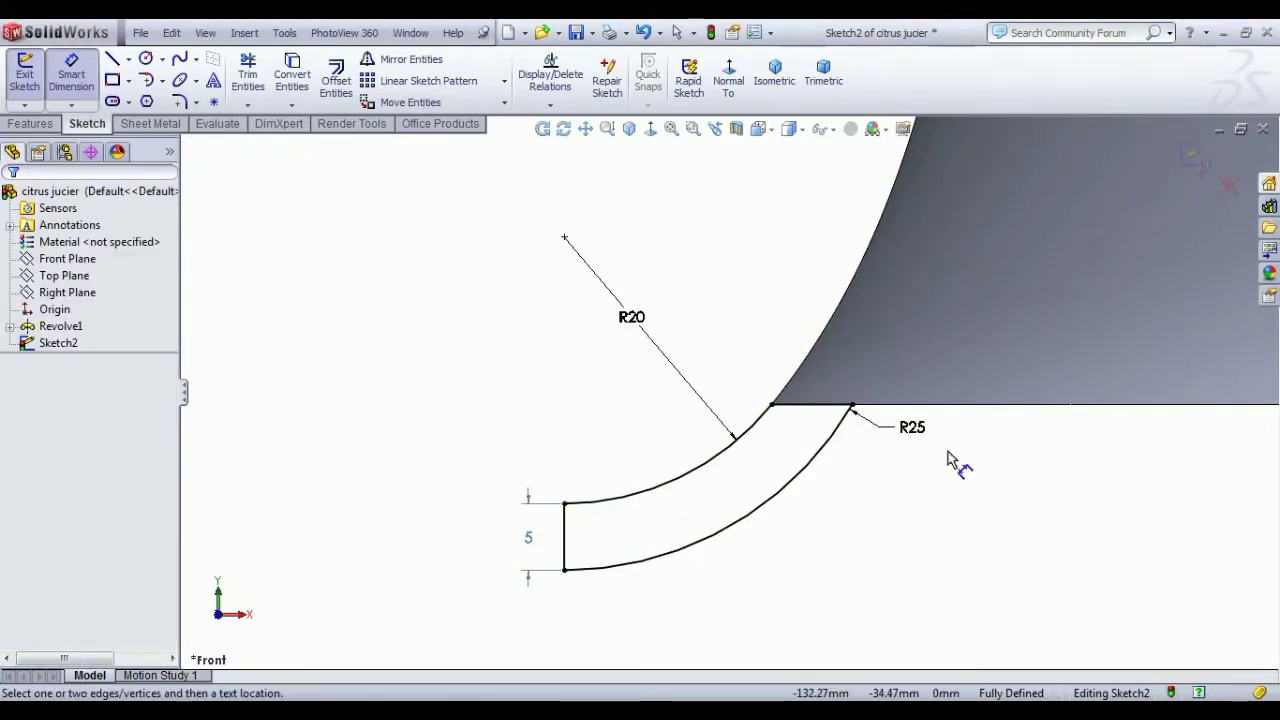
left_click(888, 463)
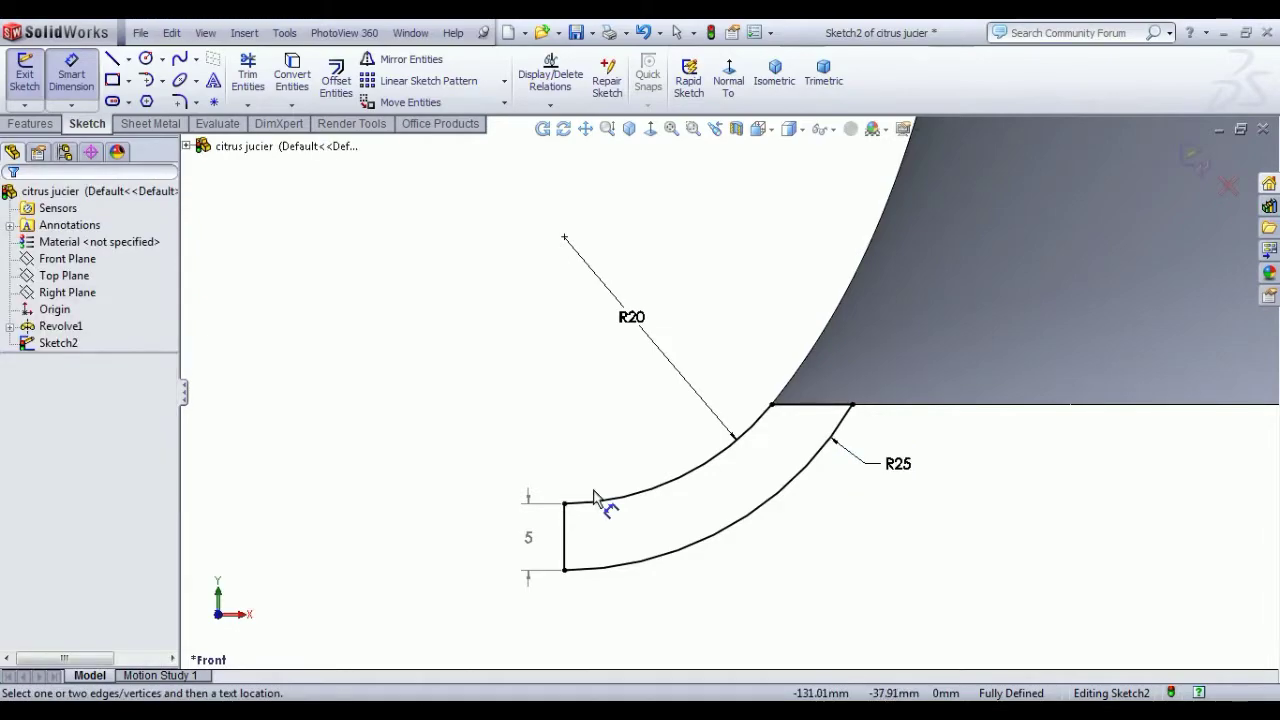
scroll(565, 374, "up", 5)
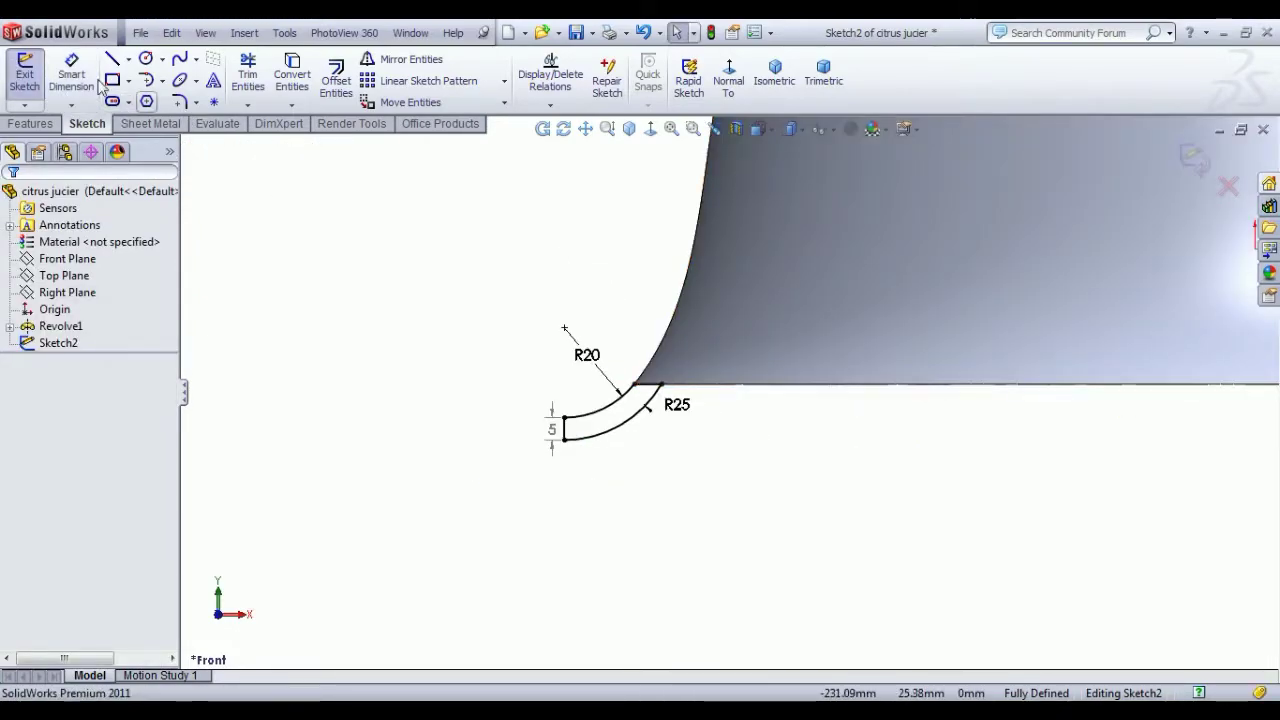
Draw a vertical construction centreline in the reamer sketch and exit the sketch
left_click(128, 59)
left_click(150, 98)
scroll(727, 380, "up", 2)
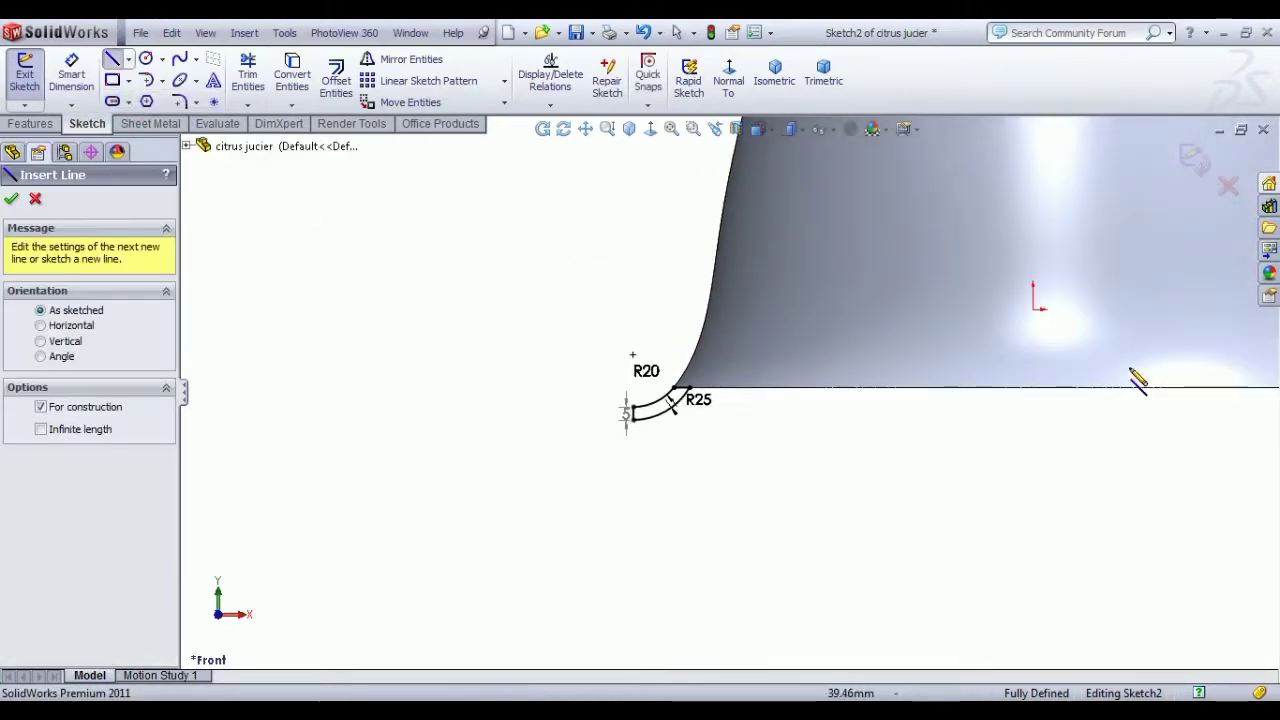
left_click(1035, 312)
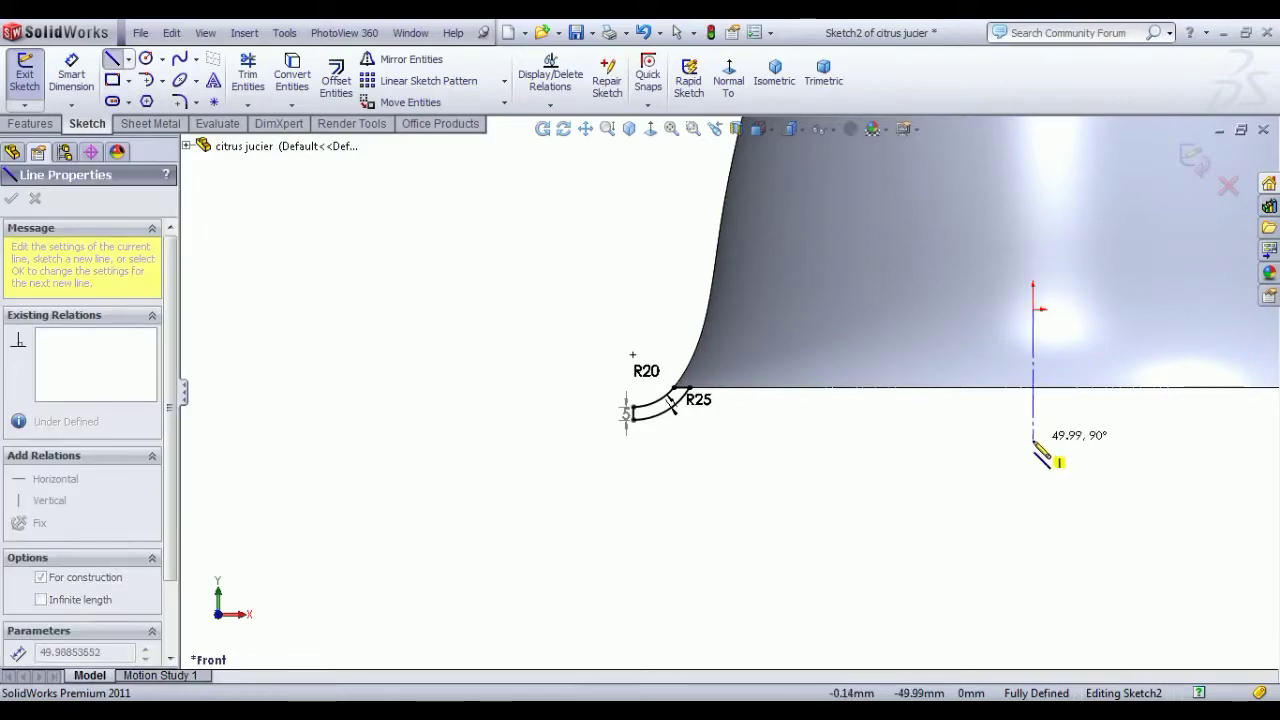
right_click(953, 433)
left_click(937, 367)
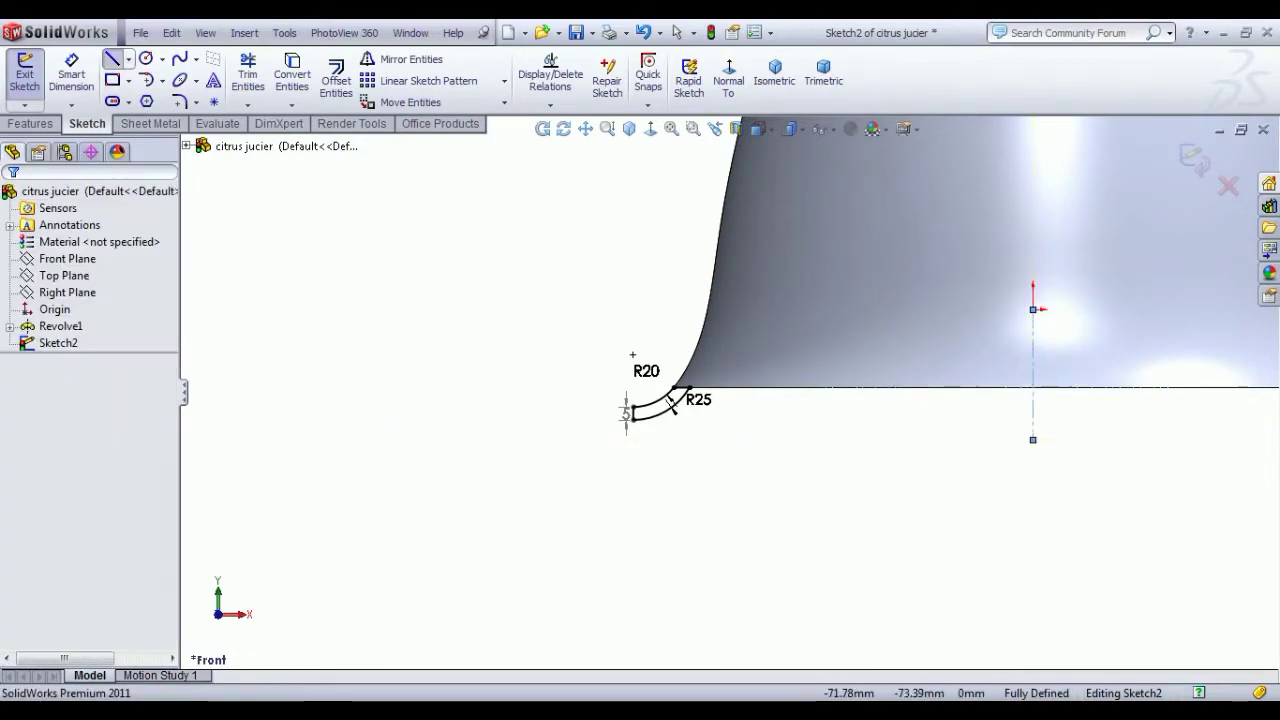
left_click(25, 75)
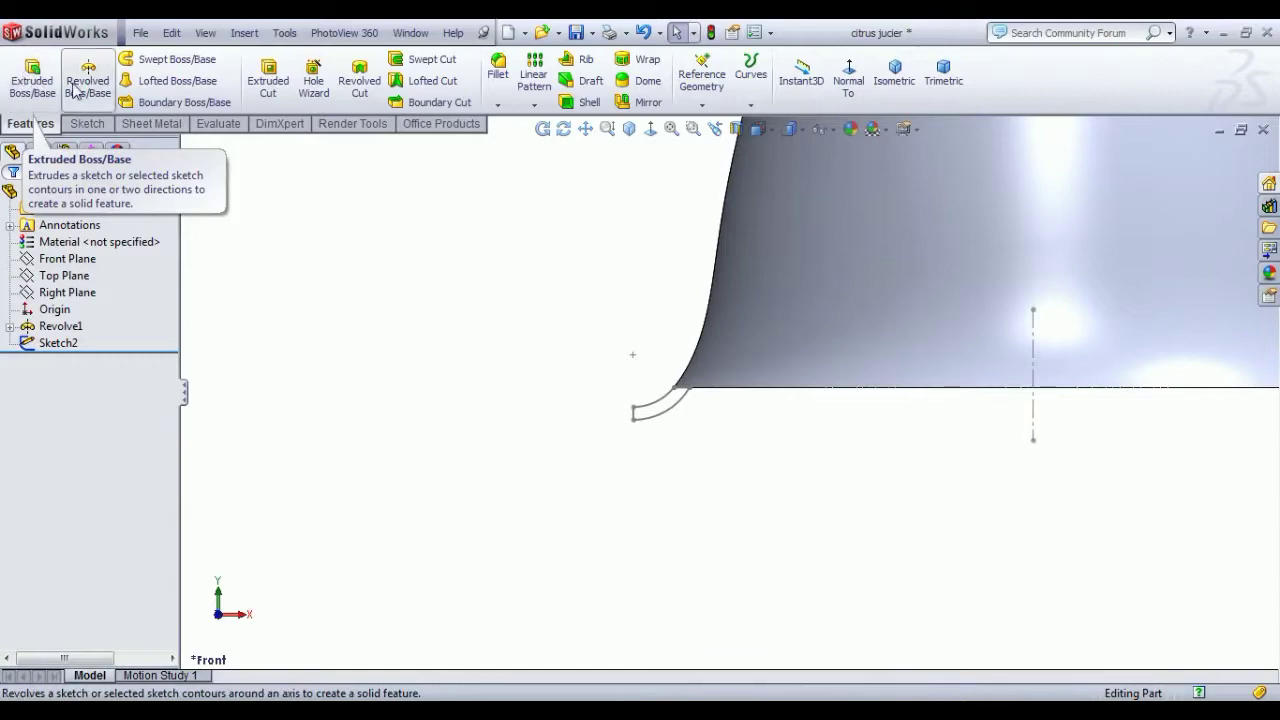
Revolve the reamer profile 360° about the centreline to create Revolve2
left_click(88, 75)
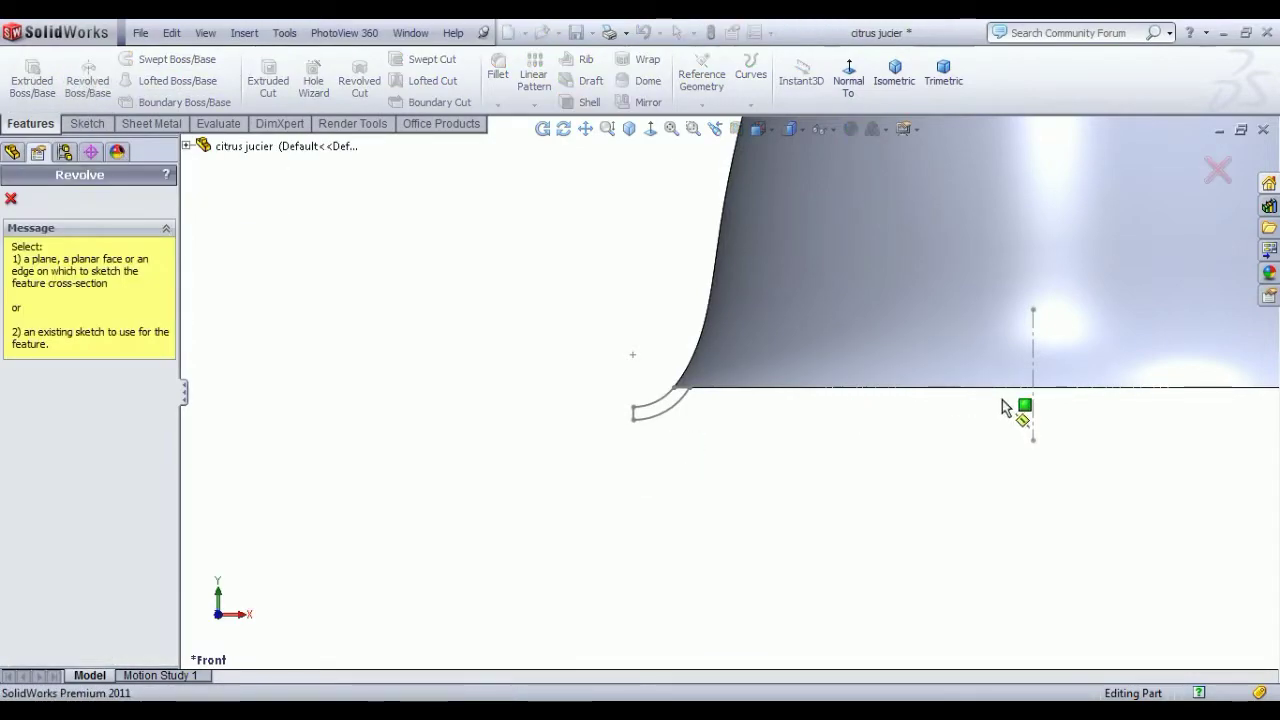
left_click(1035, 420)
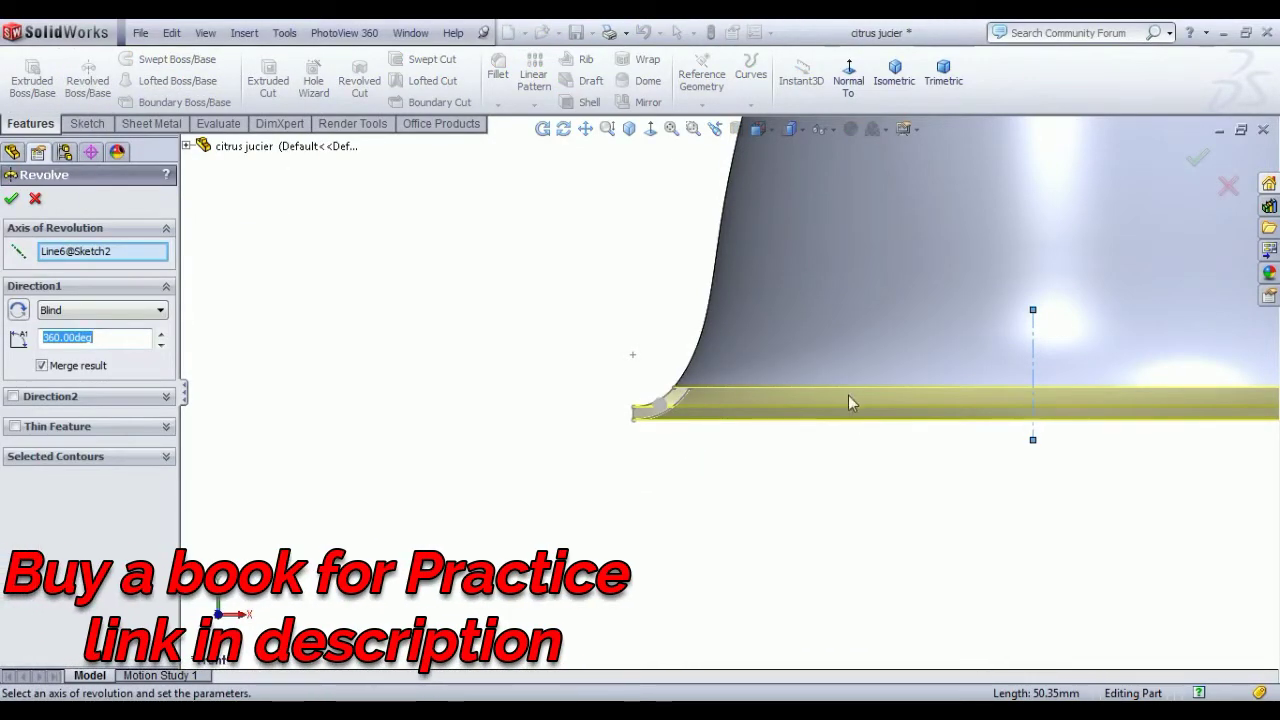
middle_click_drag(1000, 438, 986, 491)
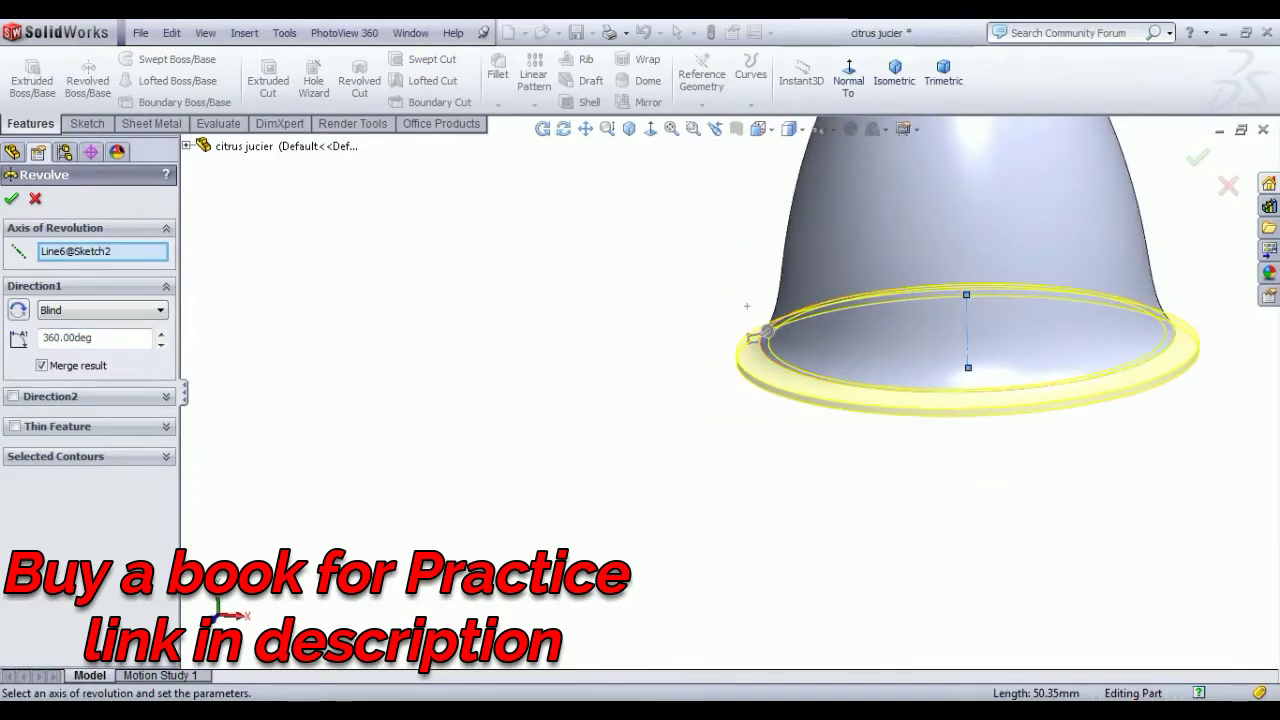
left_click(11, 198)
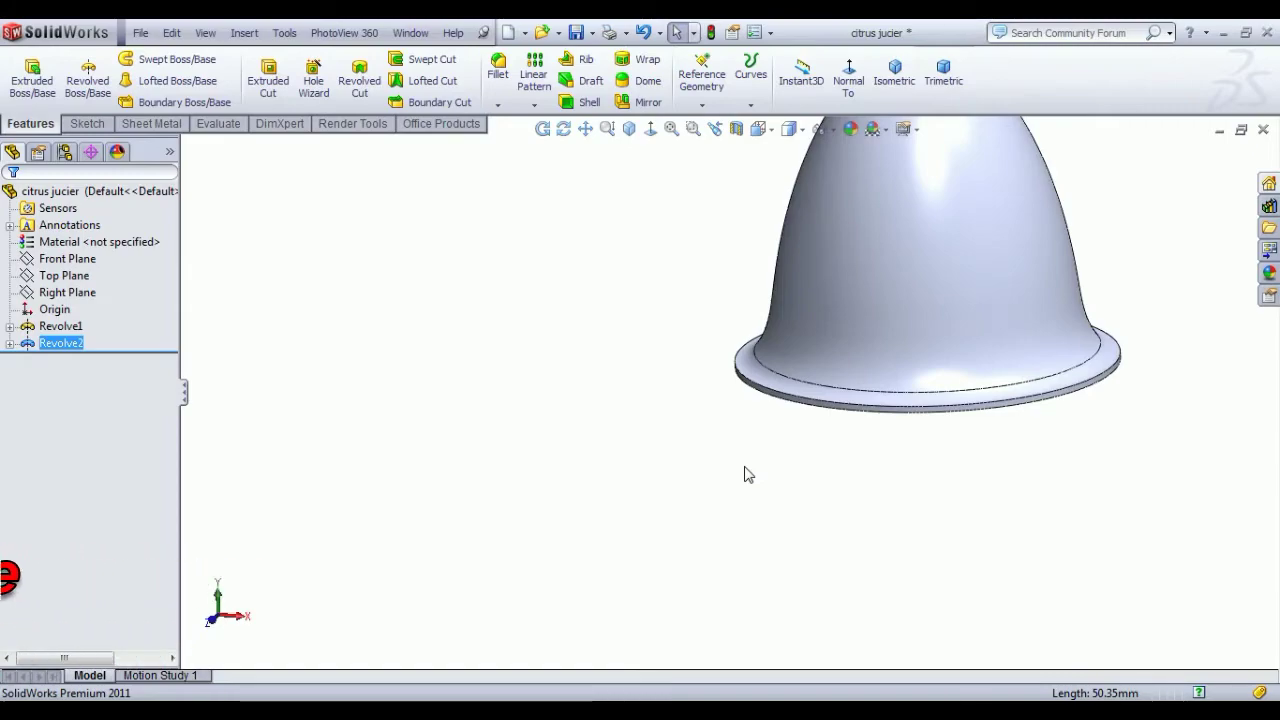
Start a new sketch on the Front Plane with the Line tool
left_click(60, 258)
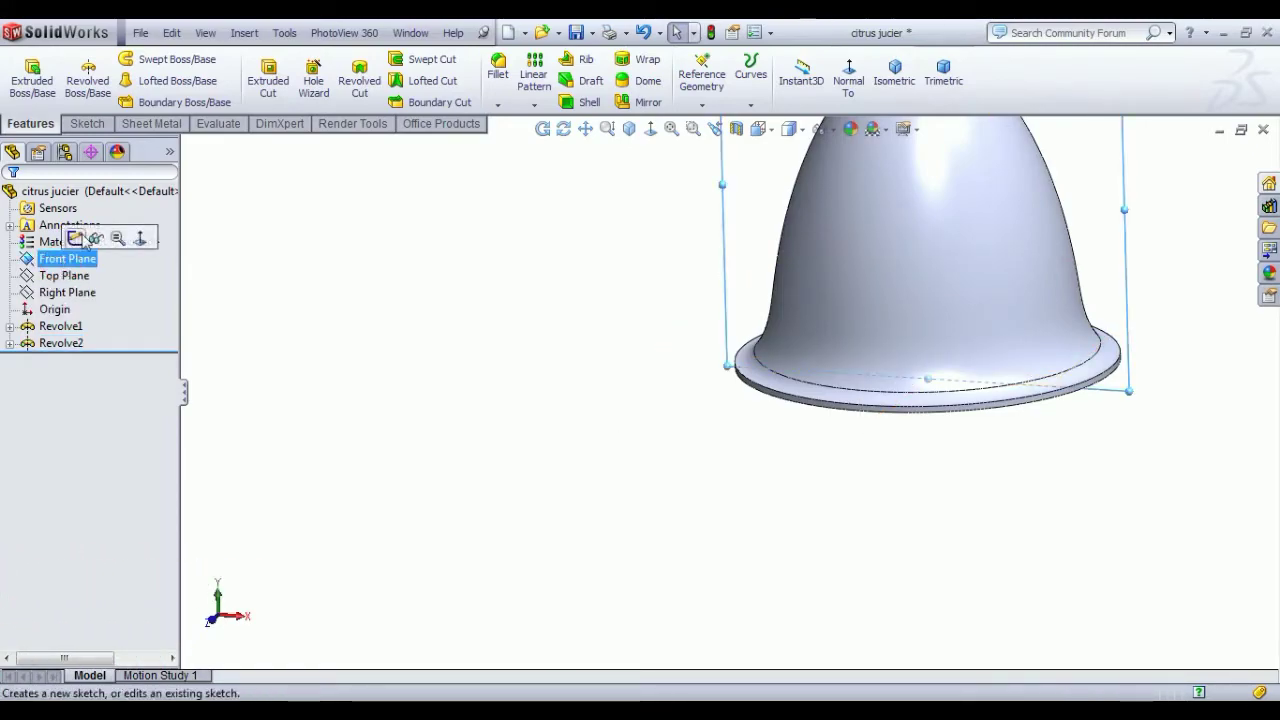
left_click(78, 239)
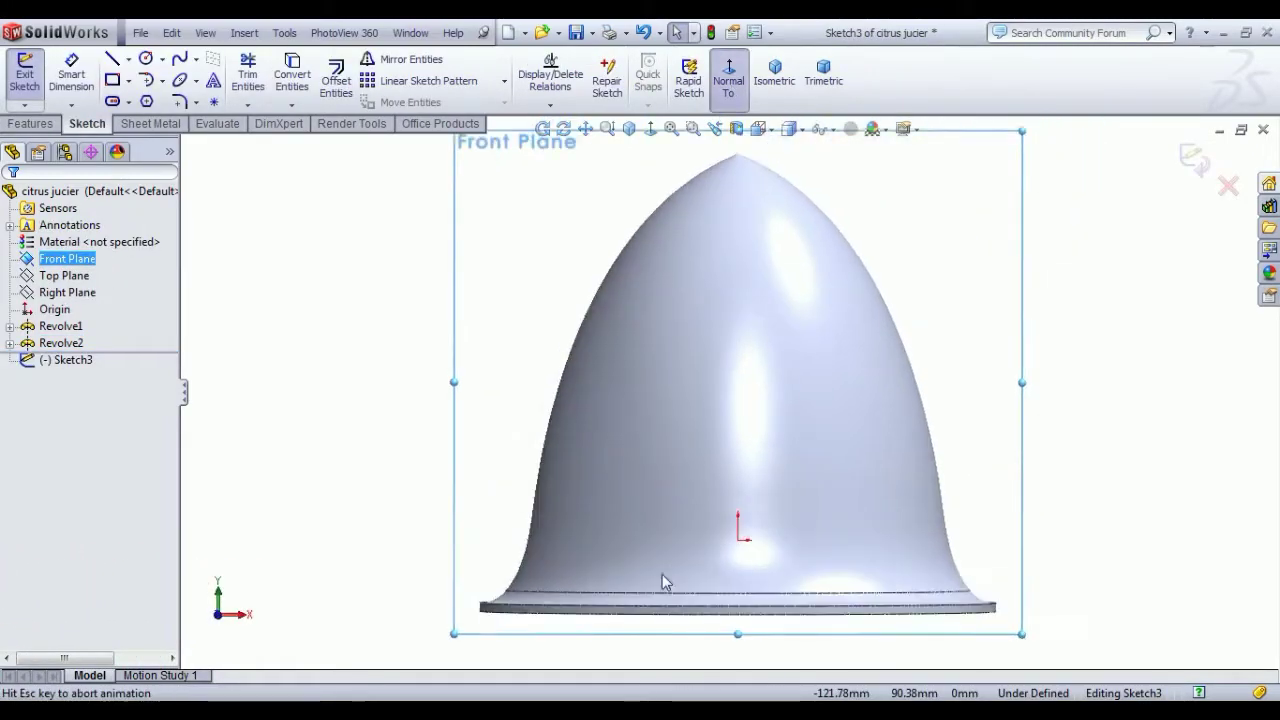
left_click(112, 60)
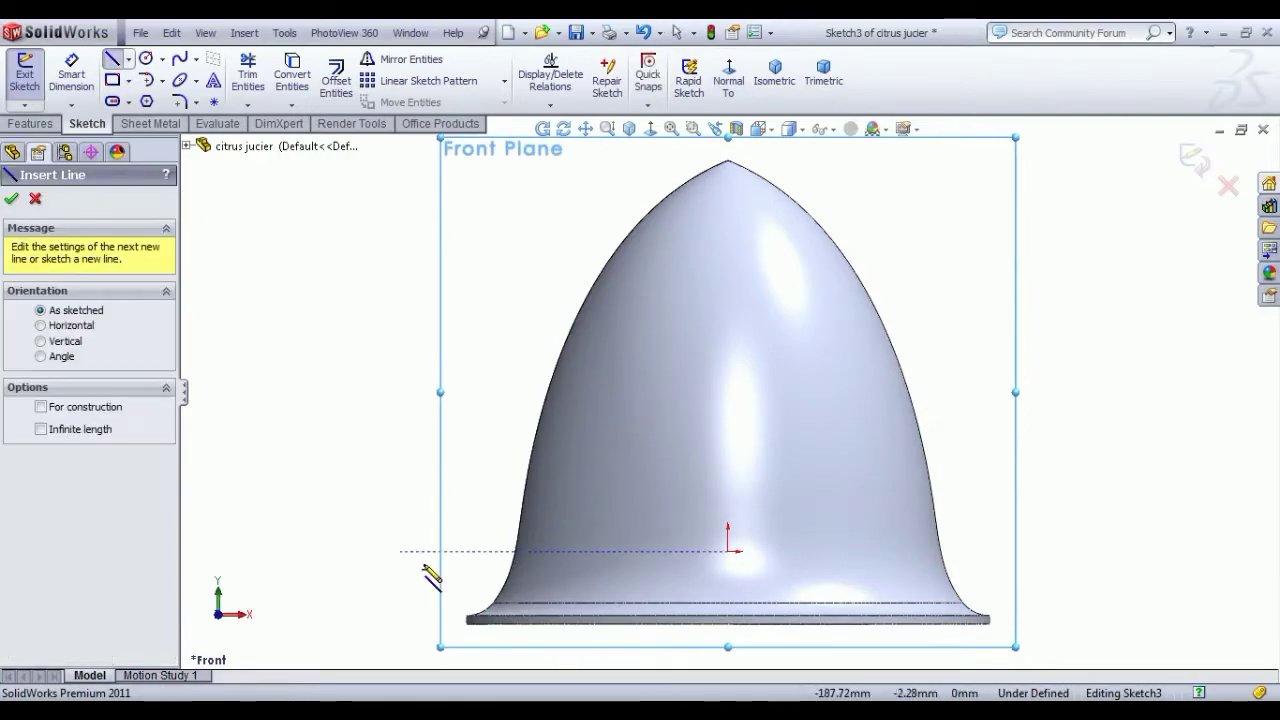
scroll(520, 585, "up", 1)
scroll(590, 530, "down", 5)
scroll(547, 453, "down", 1)
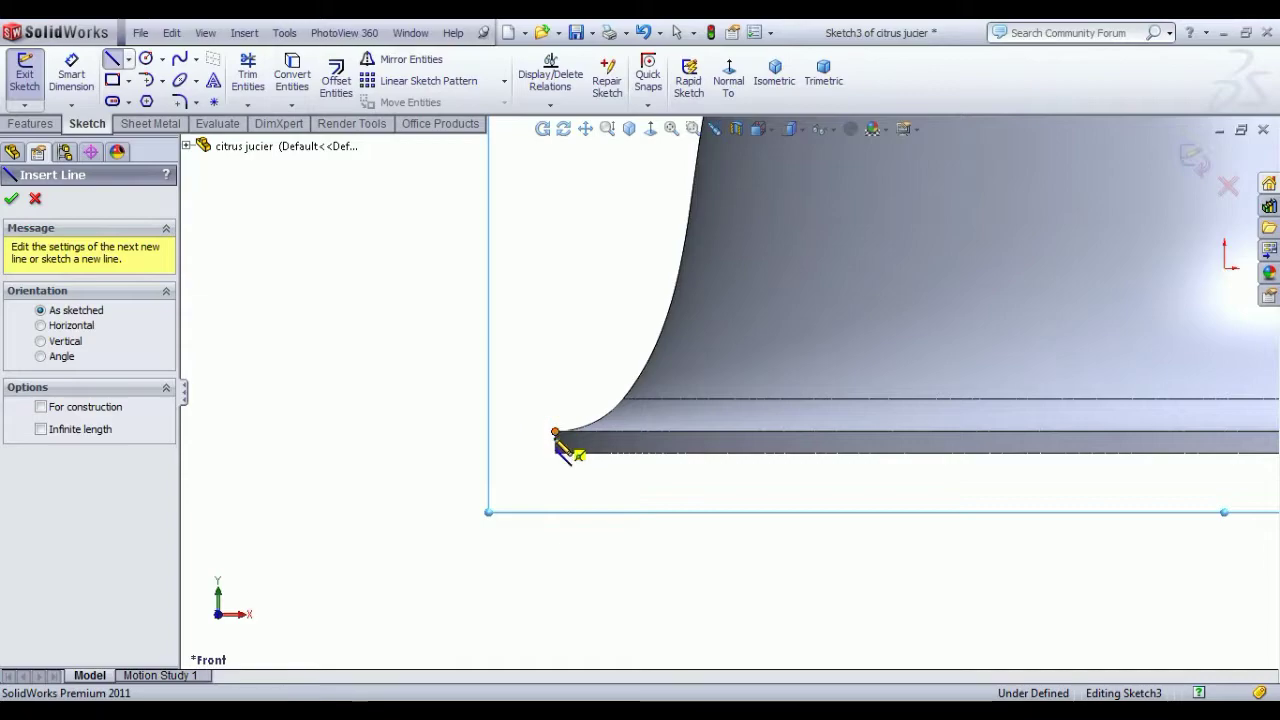
Draw the closed rim outline: short flange line, sloped wall, stepped lip and inner slope back
left_click(556, 434)
scroll(551, 443, "up", 2)
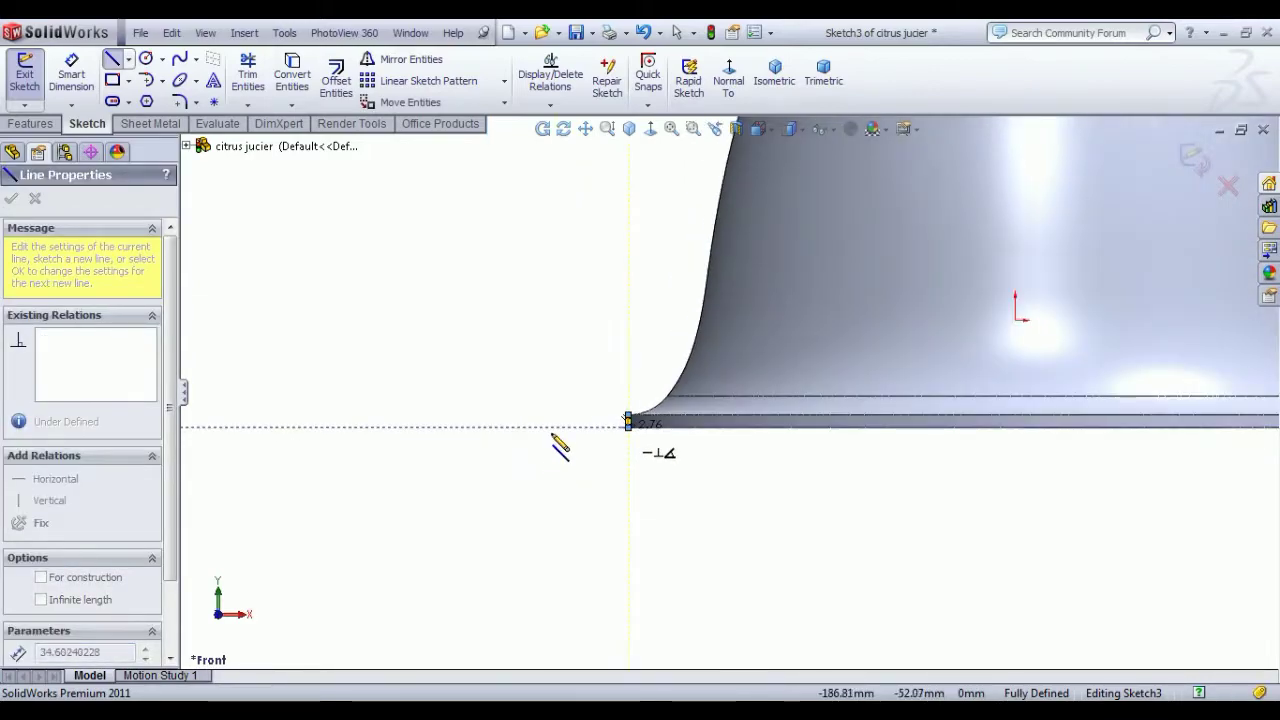
left_click(560, 427)
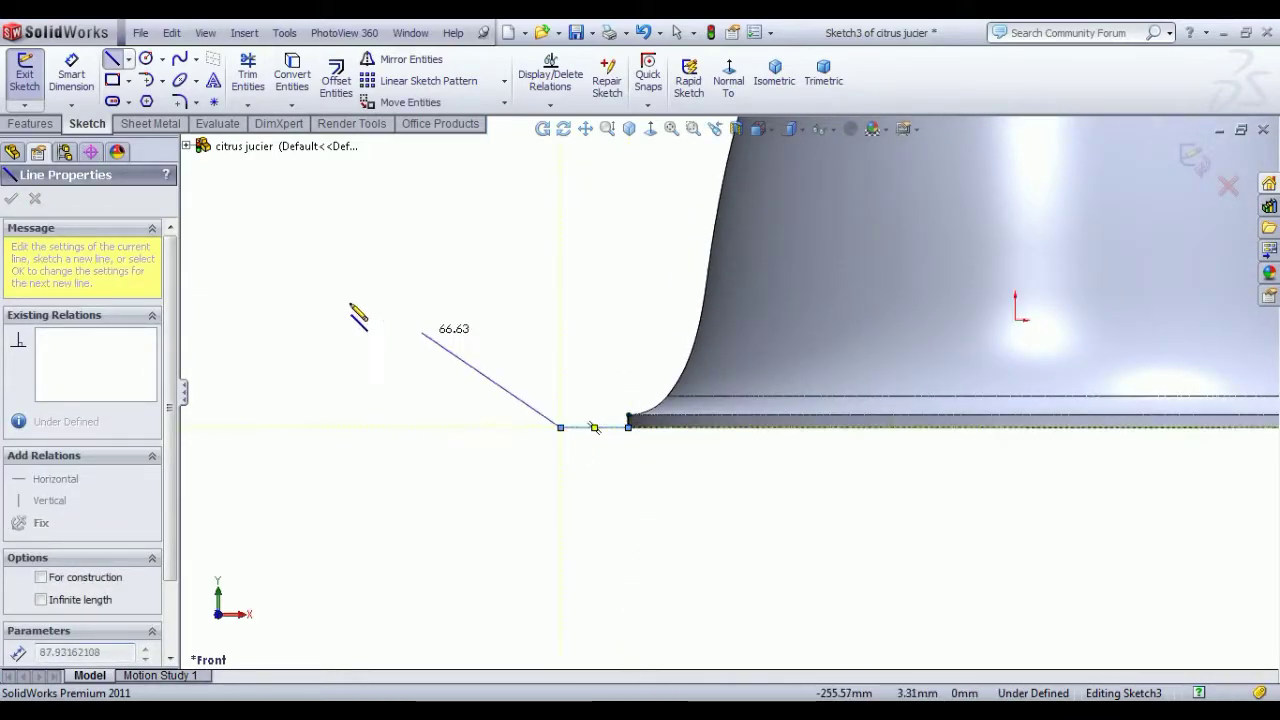
left_click(380, 308)
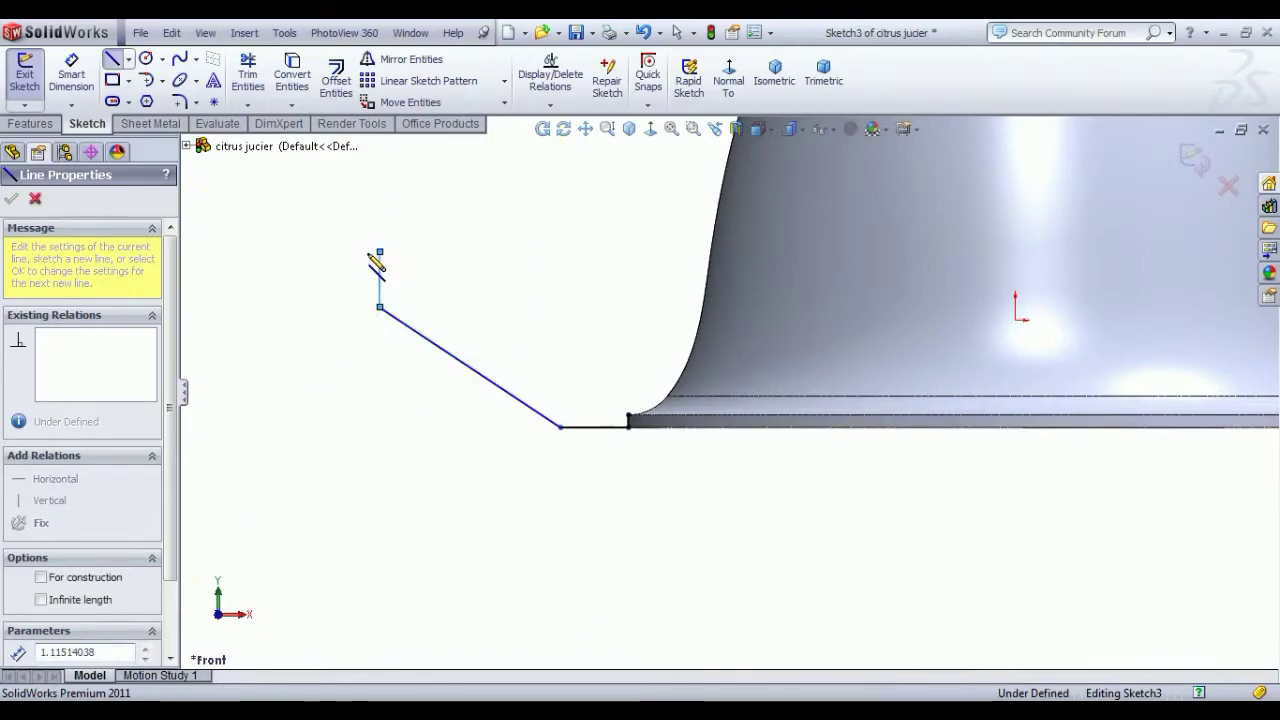
left_click(380, 251)
left_click(340, 251)
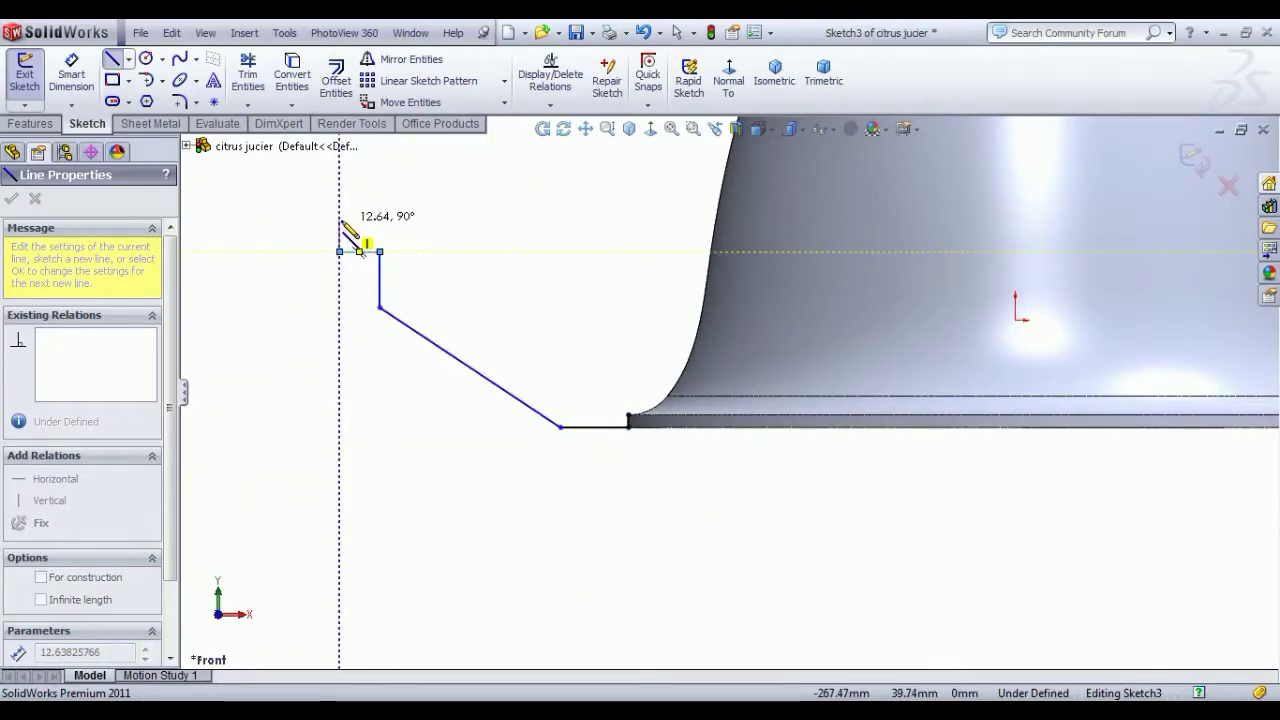
left_click(340, 219)
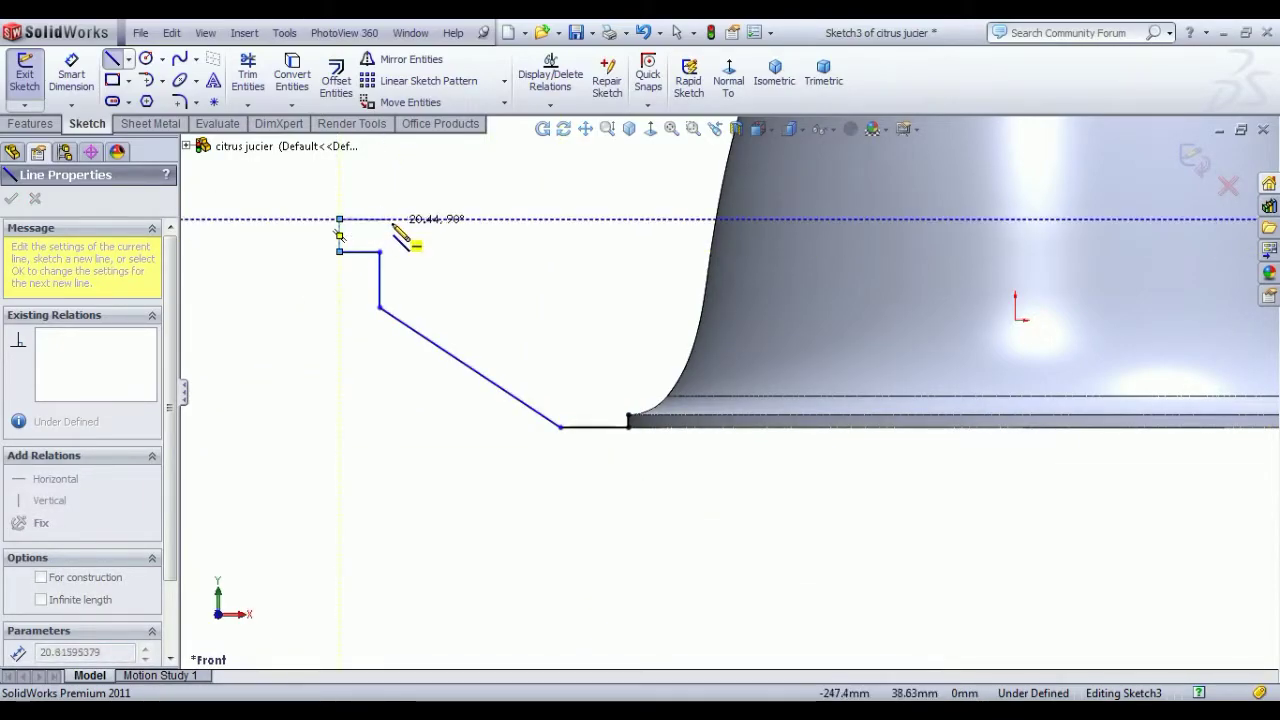
left_click(393, 219)
left_click(393, 287)
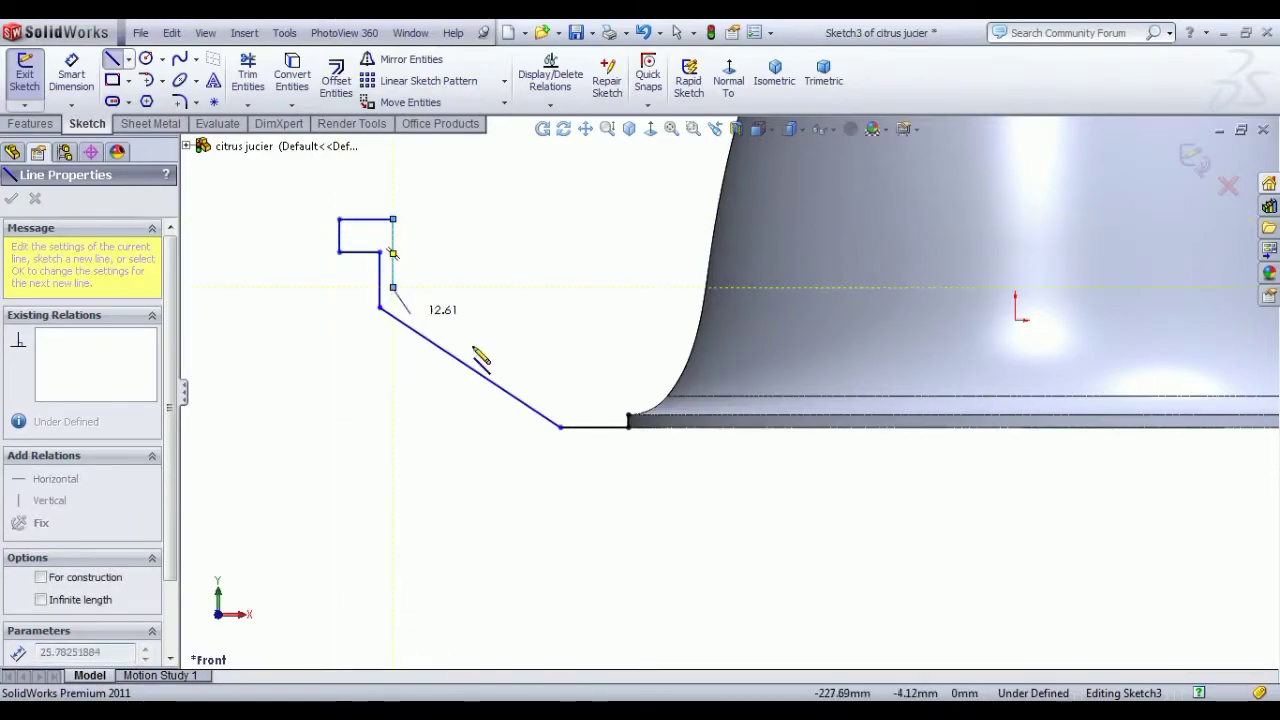
left_click(561, 398)
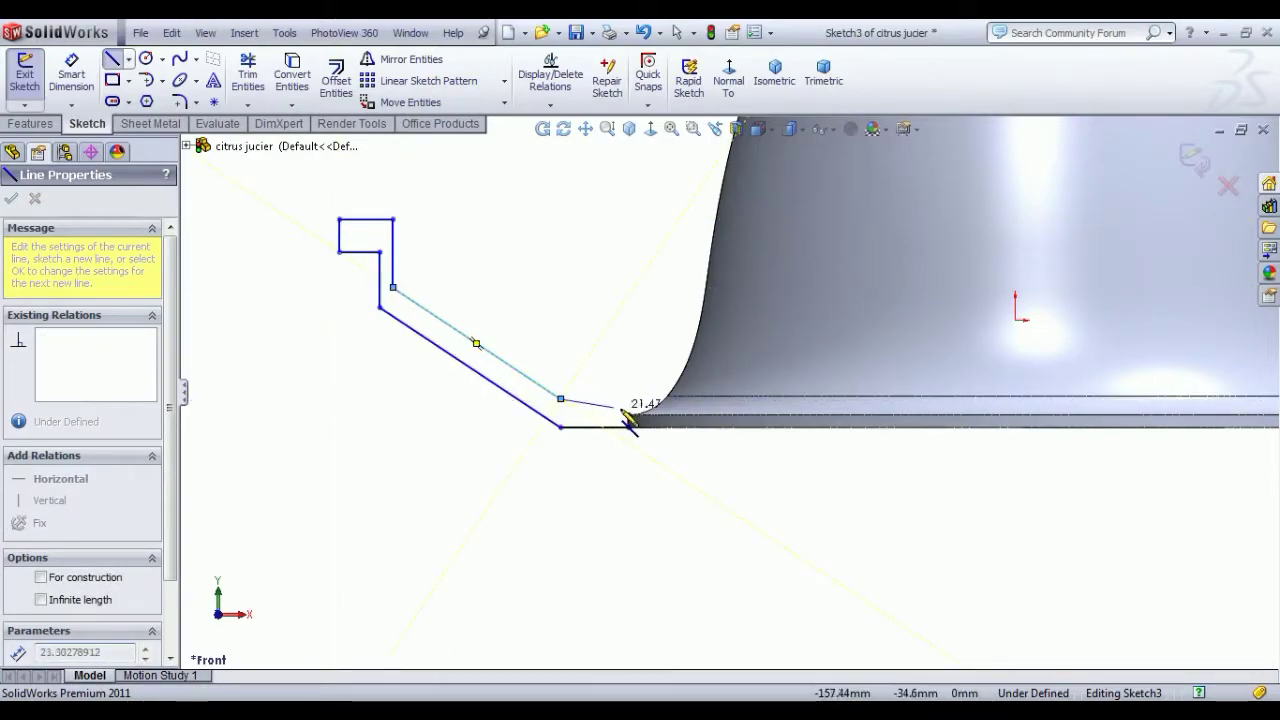
right_click(561, 281)
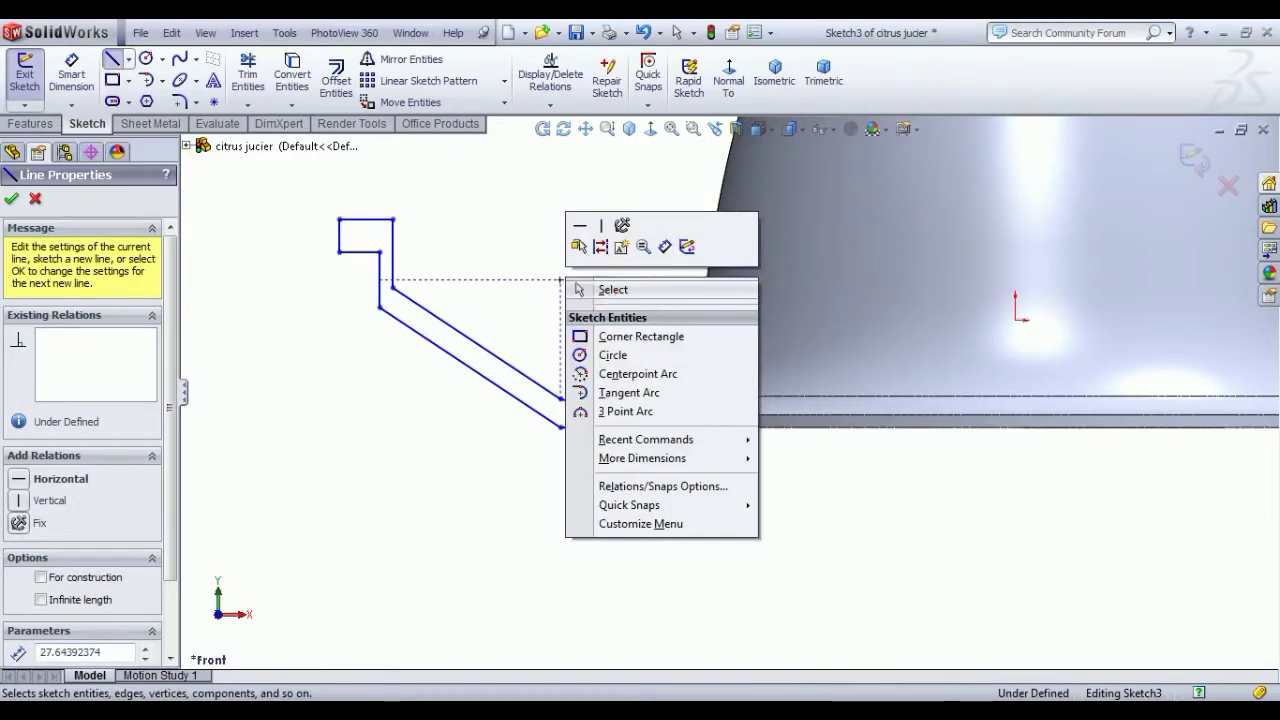
left_click(613, 289)
Make the short closing line horizontal and the two sloped lines parallel
left_click(596, 414)
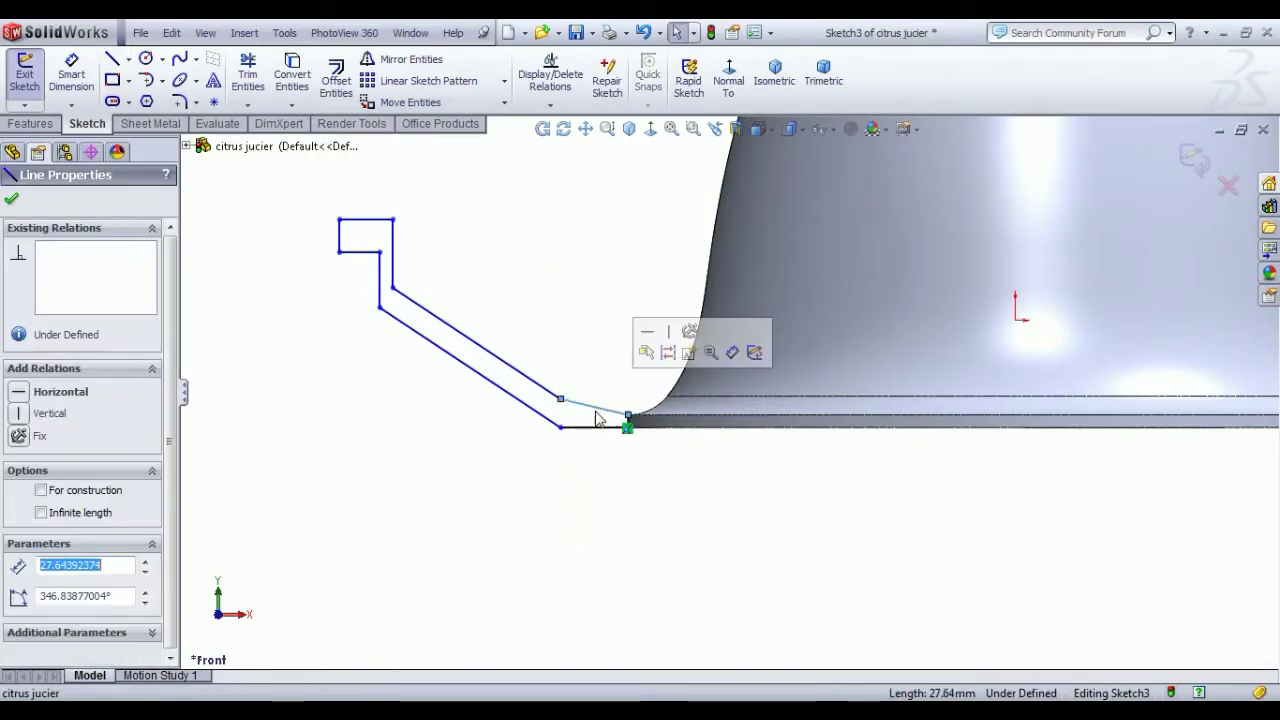
left_click(647, 332)
left_click(557, 277)
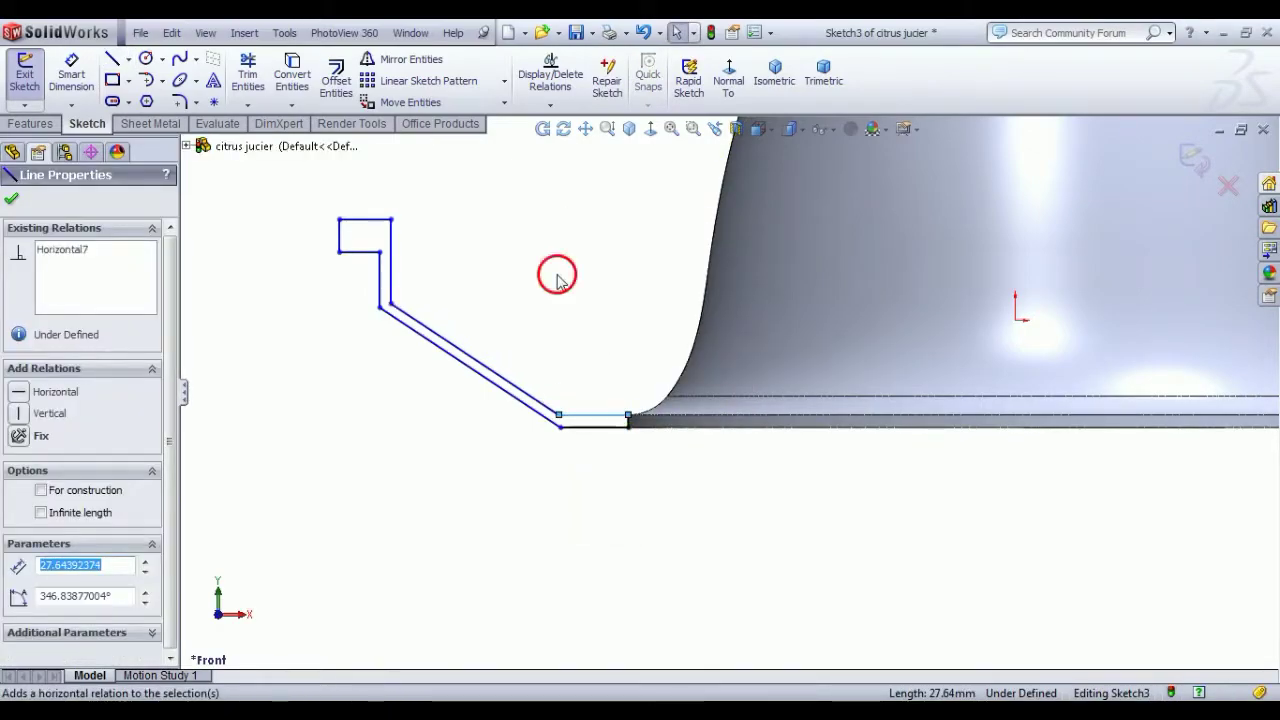
left_click(511, 386)
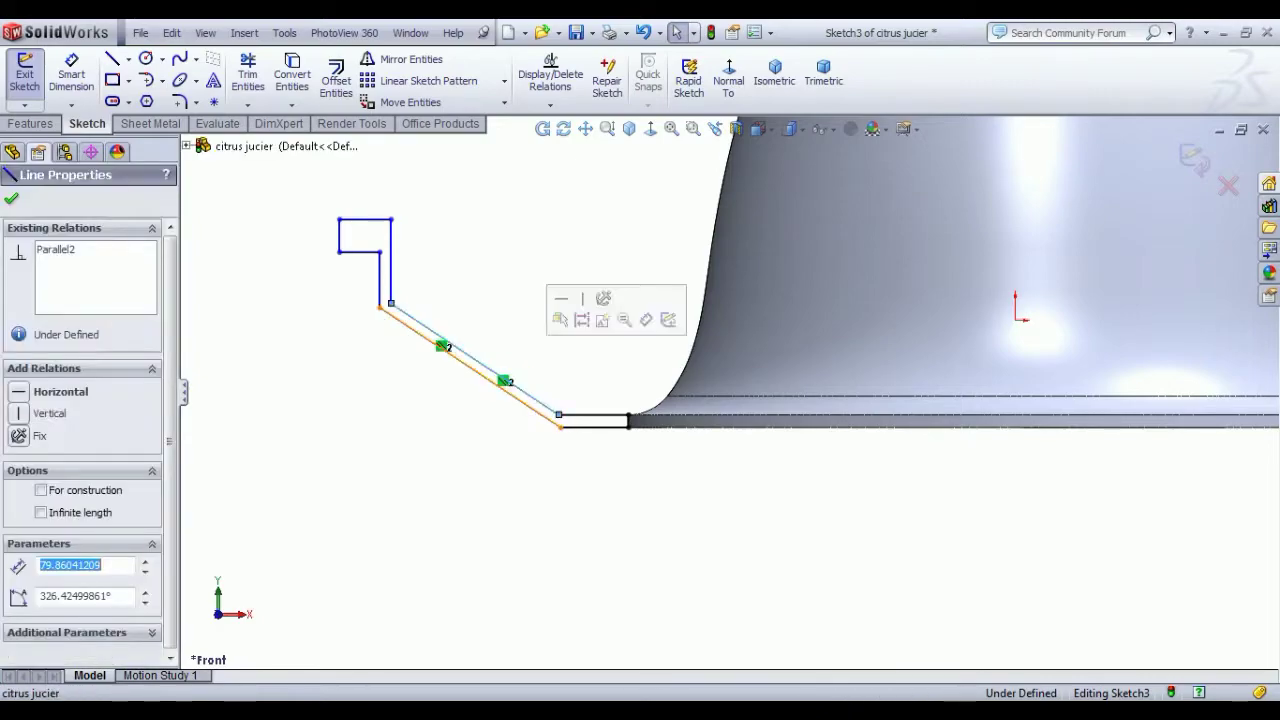
left_click(509, 393, "ctrl")
left_click(651, 314)
left_click(508, 287)
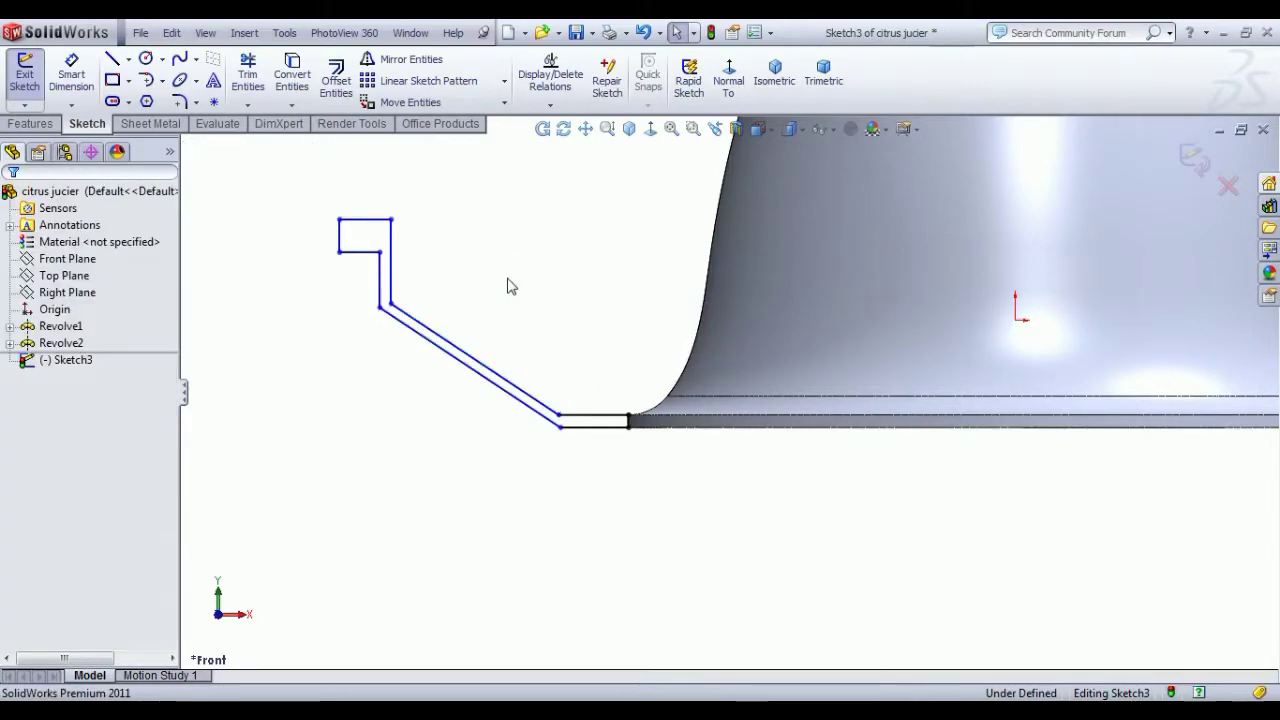
left_click(71, 78)
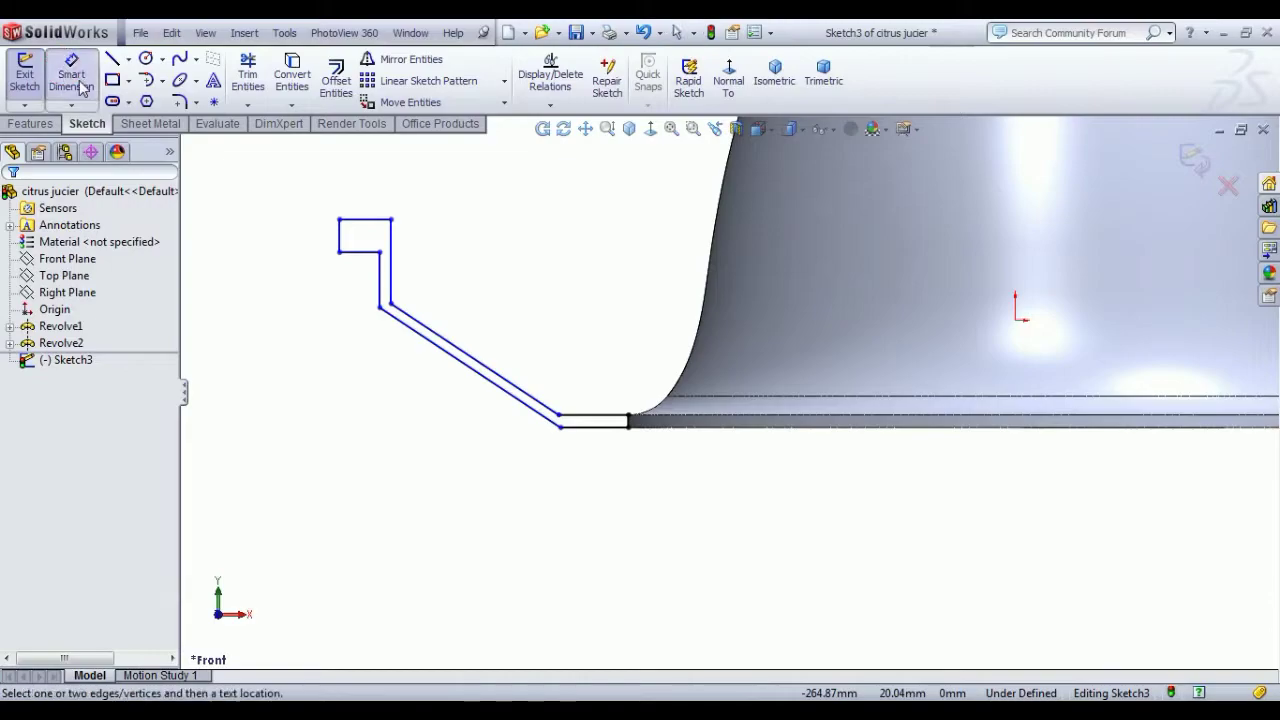
Dimension the short vertical line 5, the top rim edge 20 and the tall wall 50
left_click(340, 237)
left_click(316, 237)
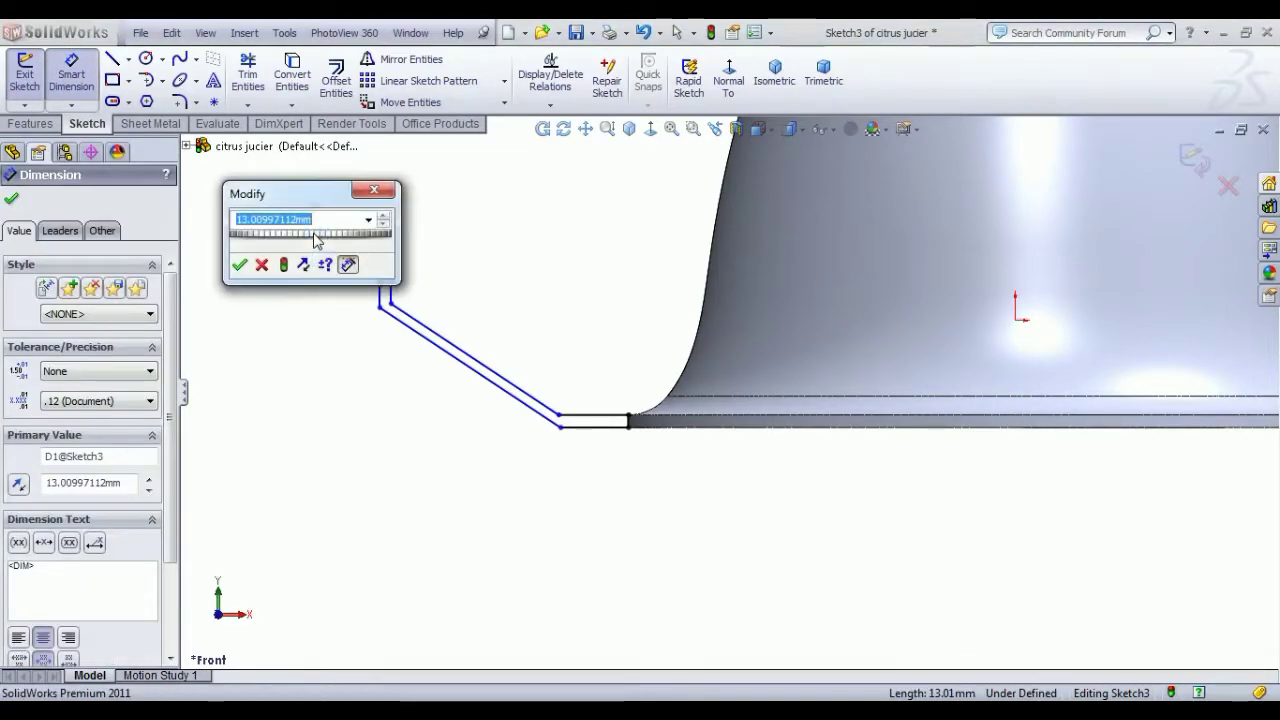
type("5")
key("Return")
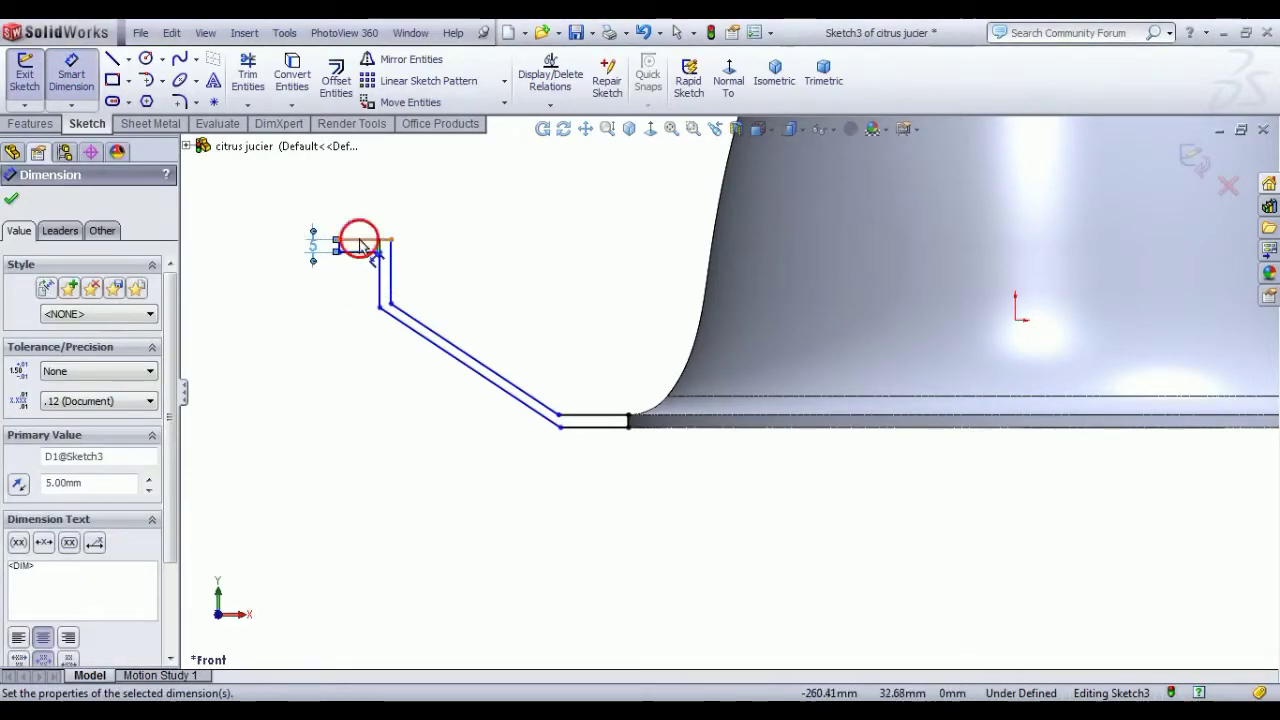
left_click(361, 243)
left_click(366, 207)
type("20")
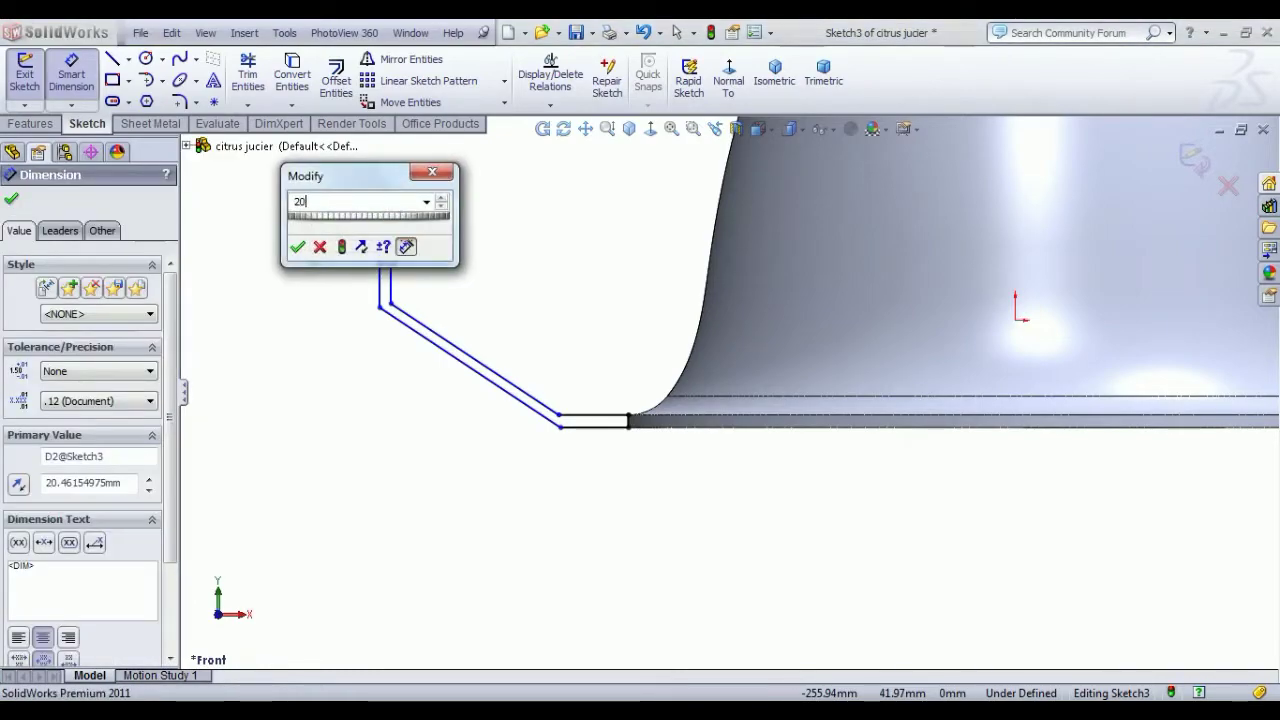
key("Return")
left_click(391, 270)
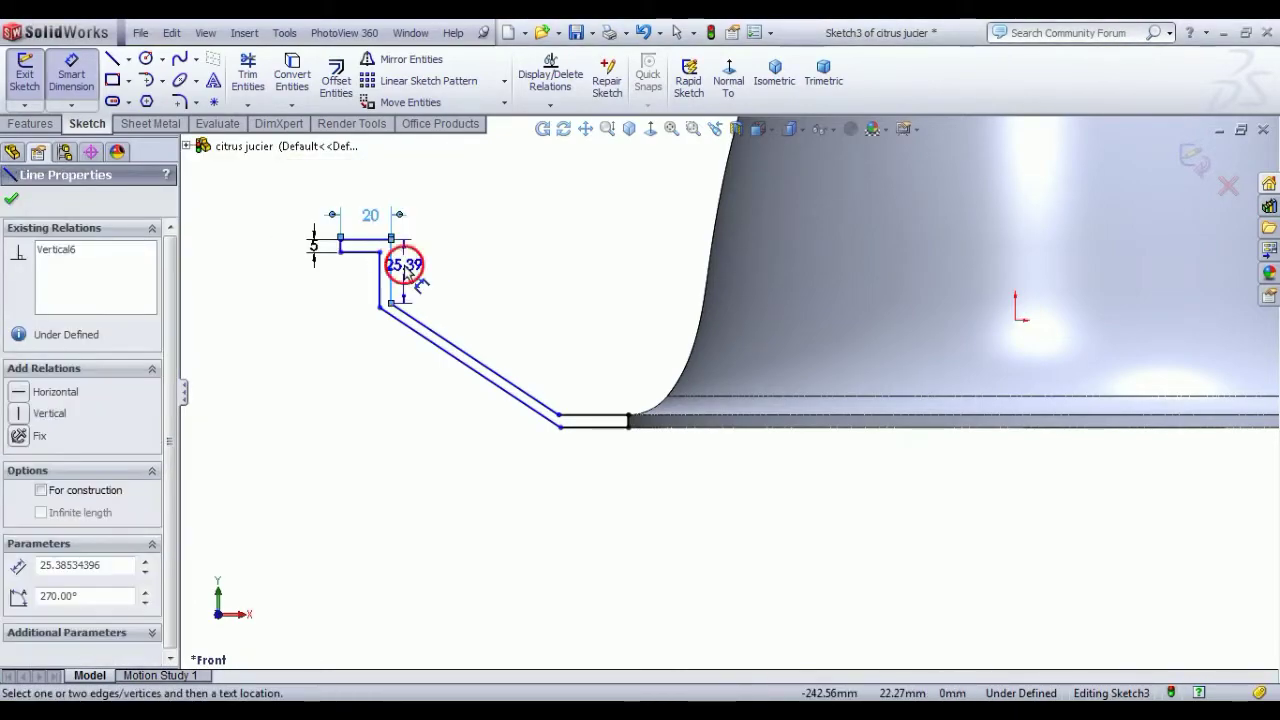
left_click(407, 270)
type("50")
key("Return")
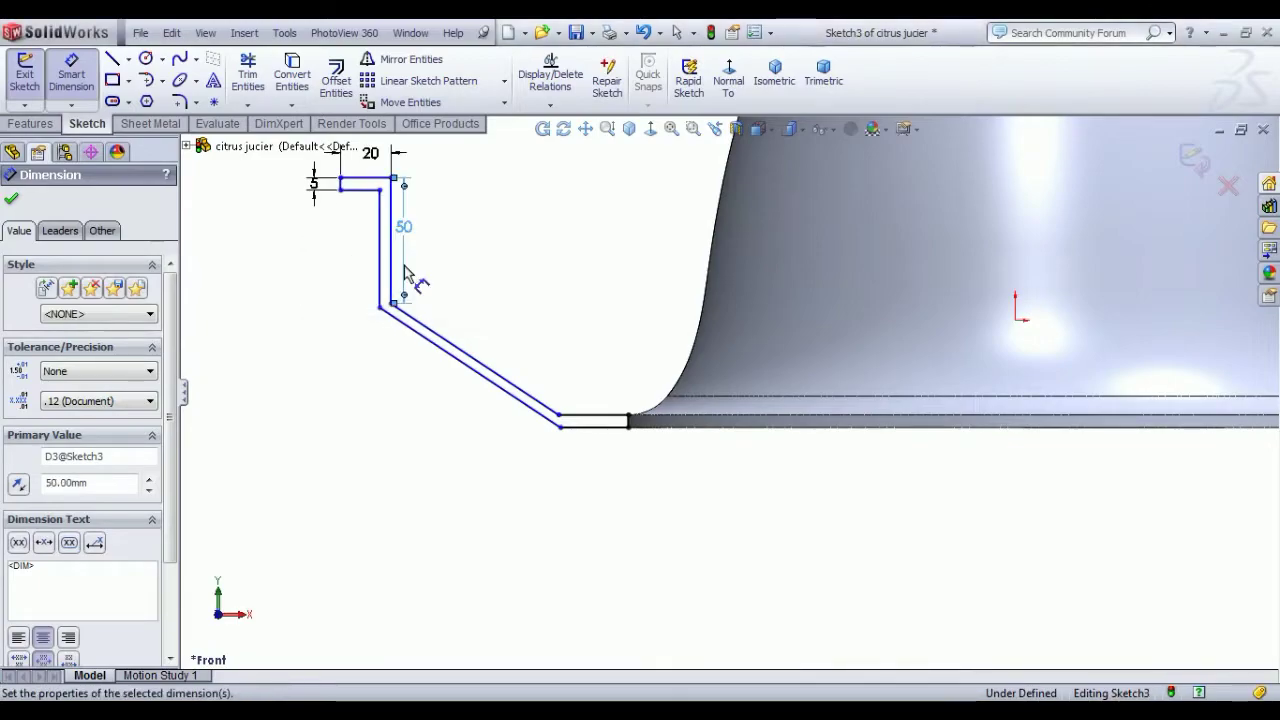
Set the slope height to 50 and both the vertical and sloped wall thicknesses to 5
left_click(432, 340)
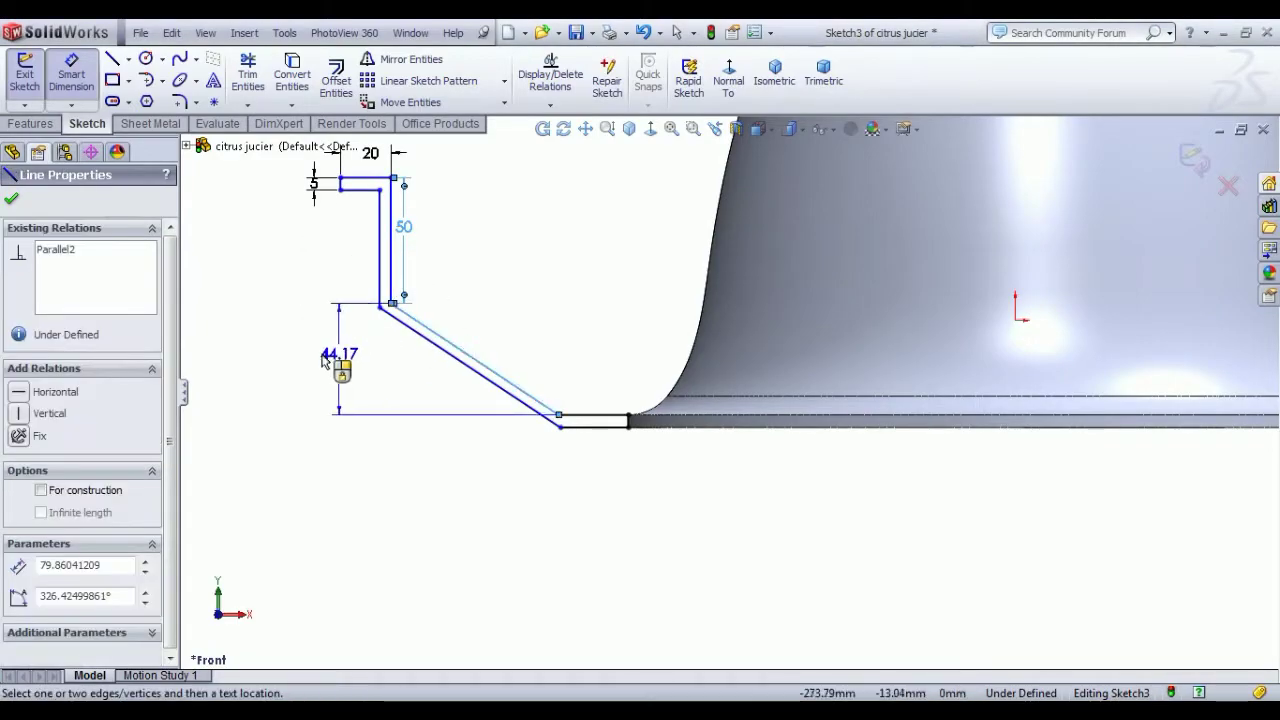
left_click(322, 356)
type("50")
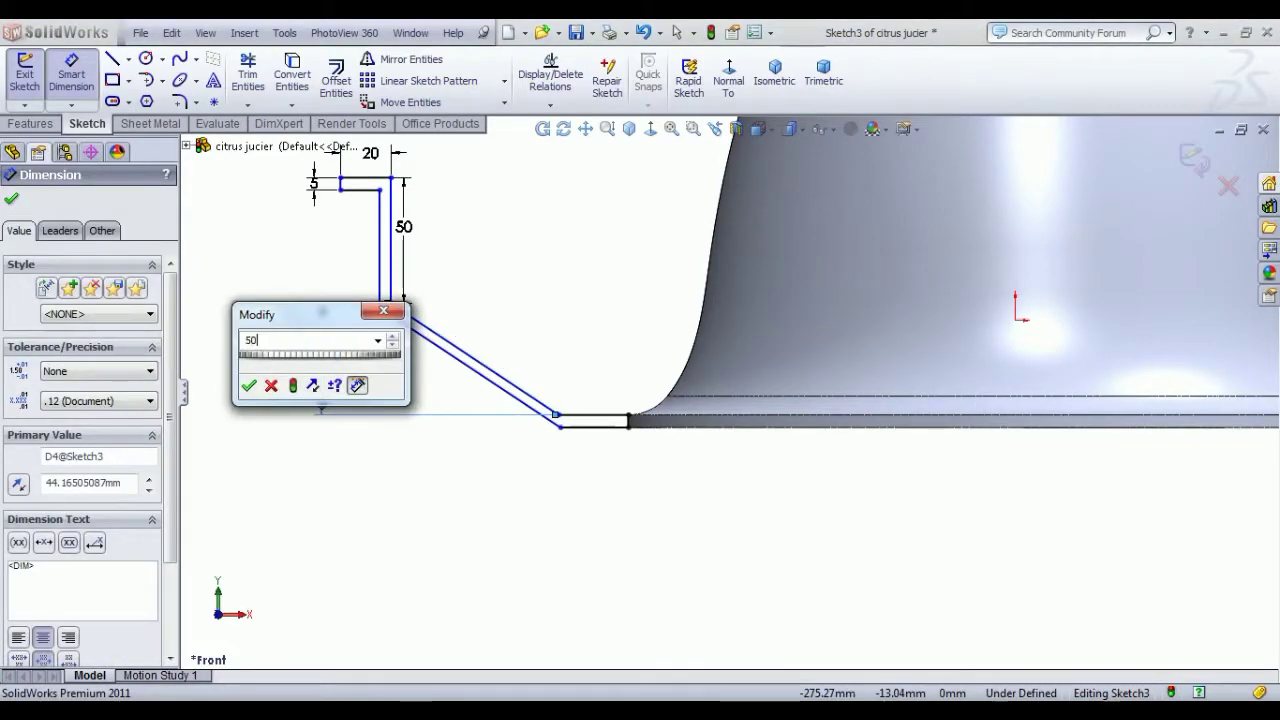
key("Return")
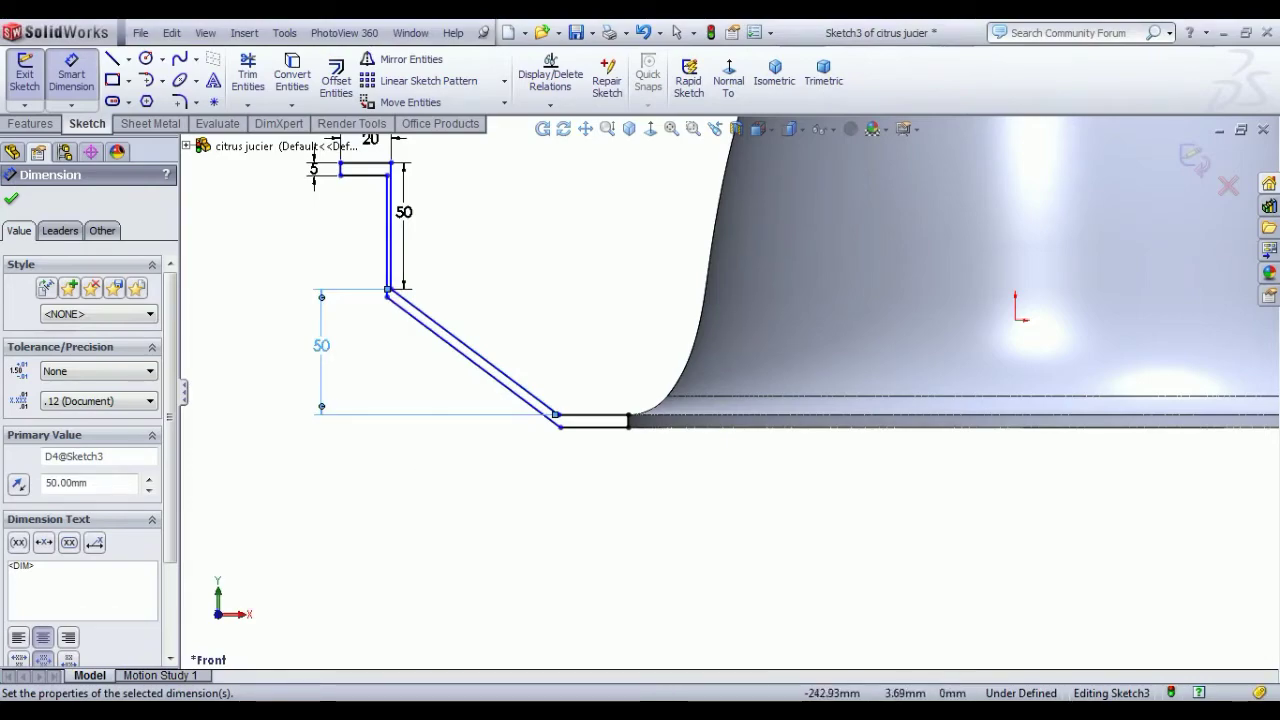
scroll(310, 240, "down", 3)
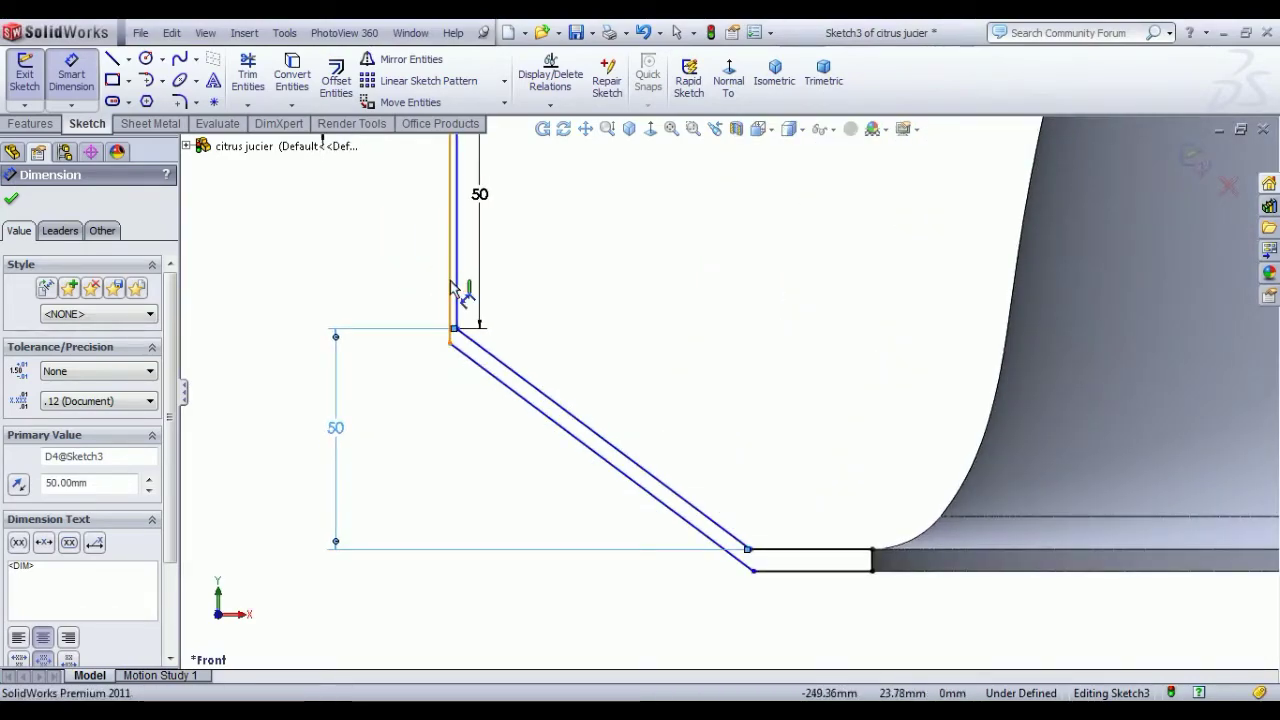
left_click(452, 288)
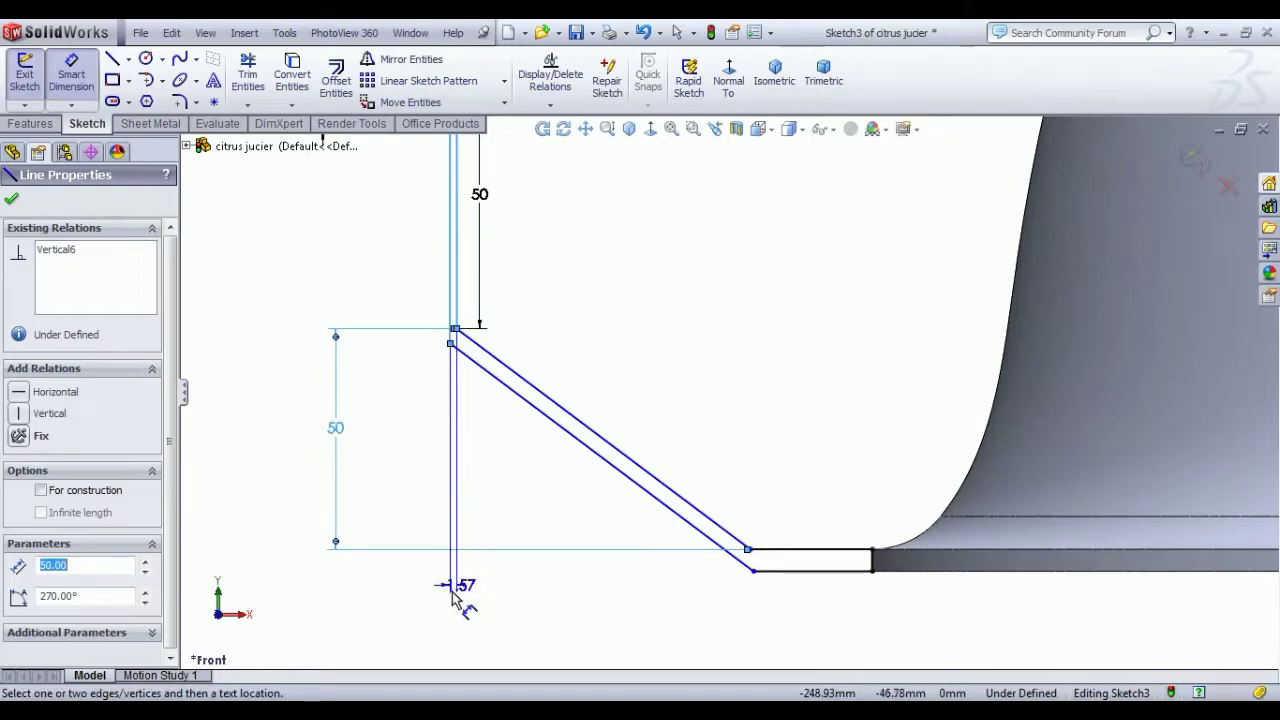
left_click(427, 473)
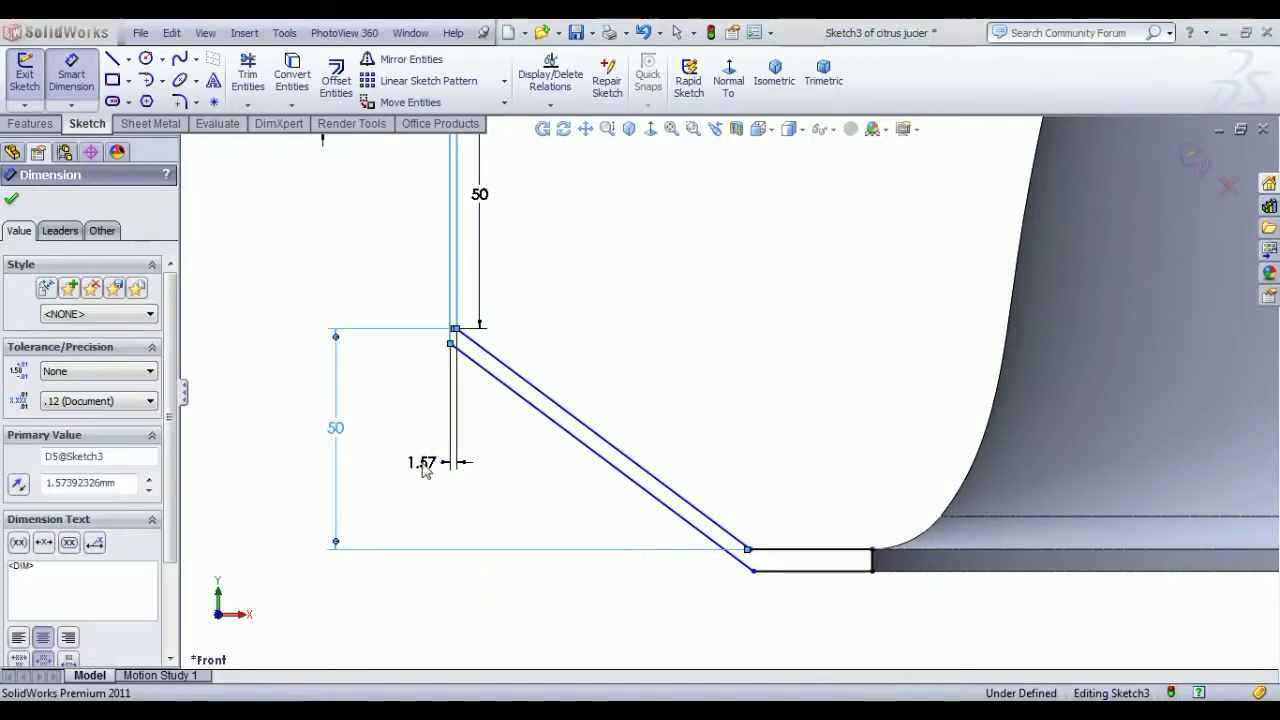
type("5")
key("Return")
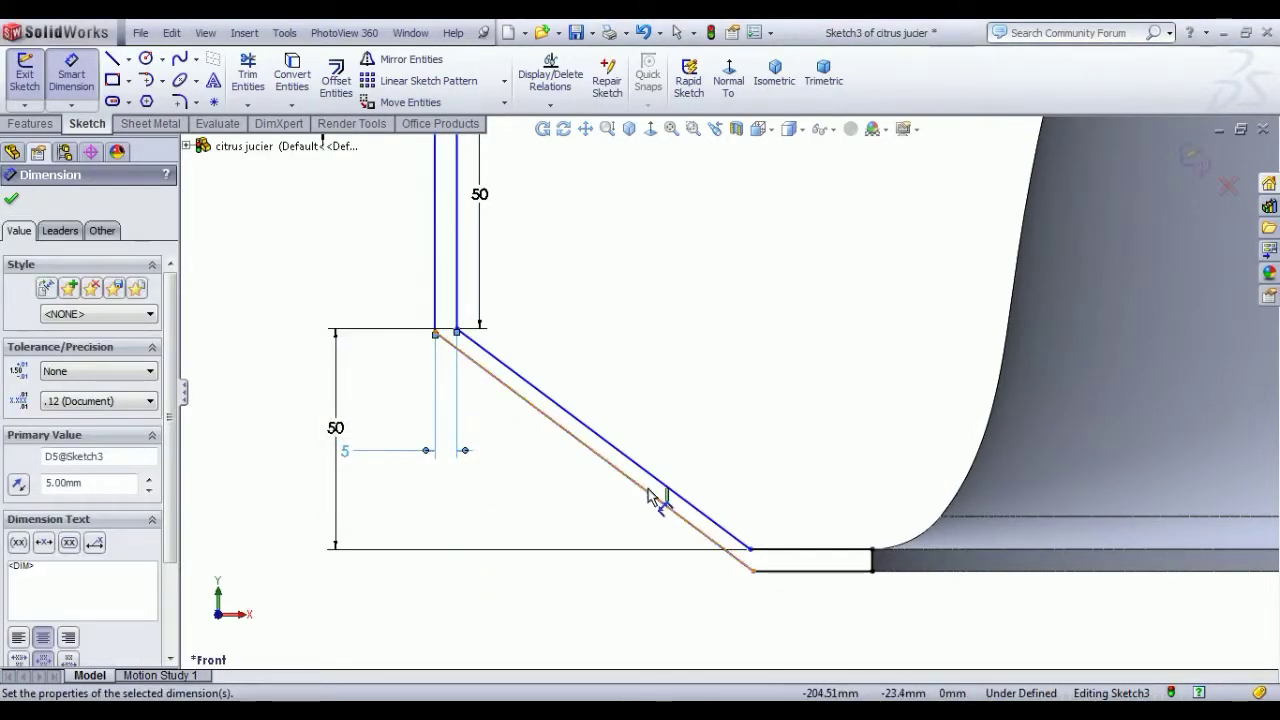
left_click(648, 494)
left_click(659, 482)
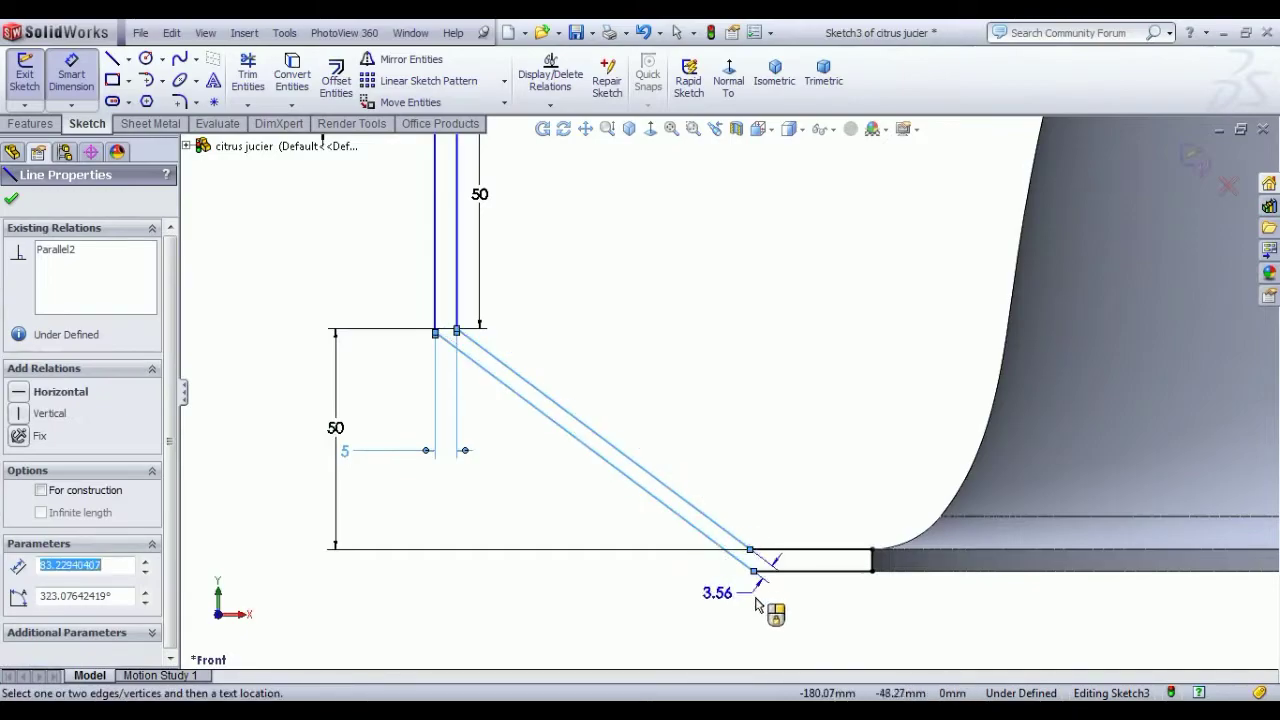
left_click(757, 605)
type("5")
key("Return")
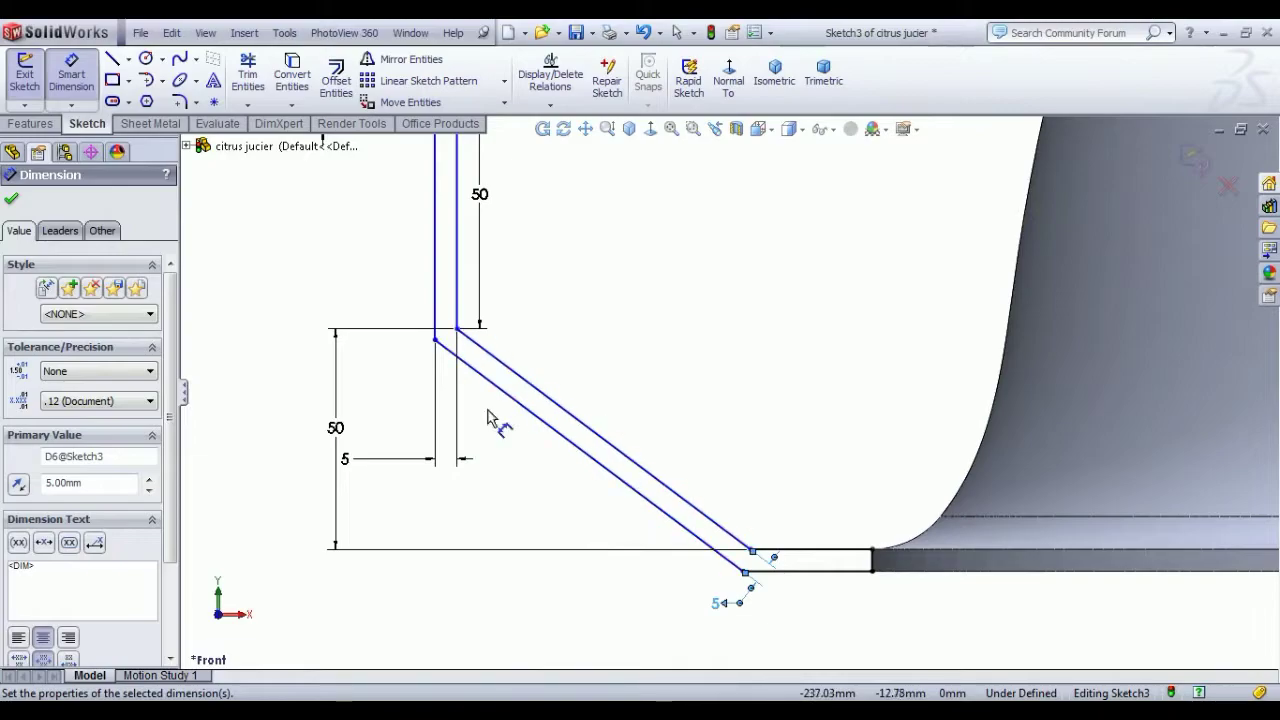
Give the sloped wall a 150 mm horizontal span and shift the profile left to the tray edge
left_click(476, 348)
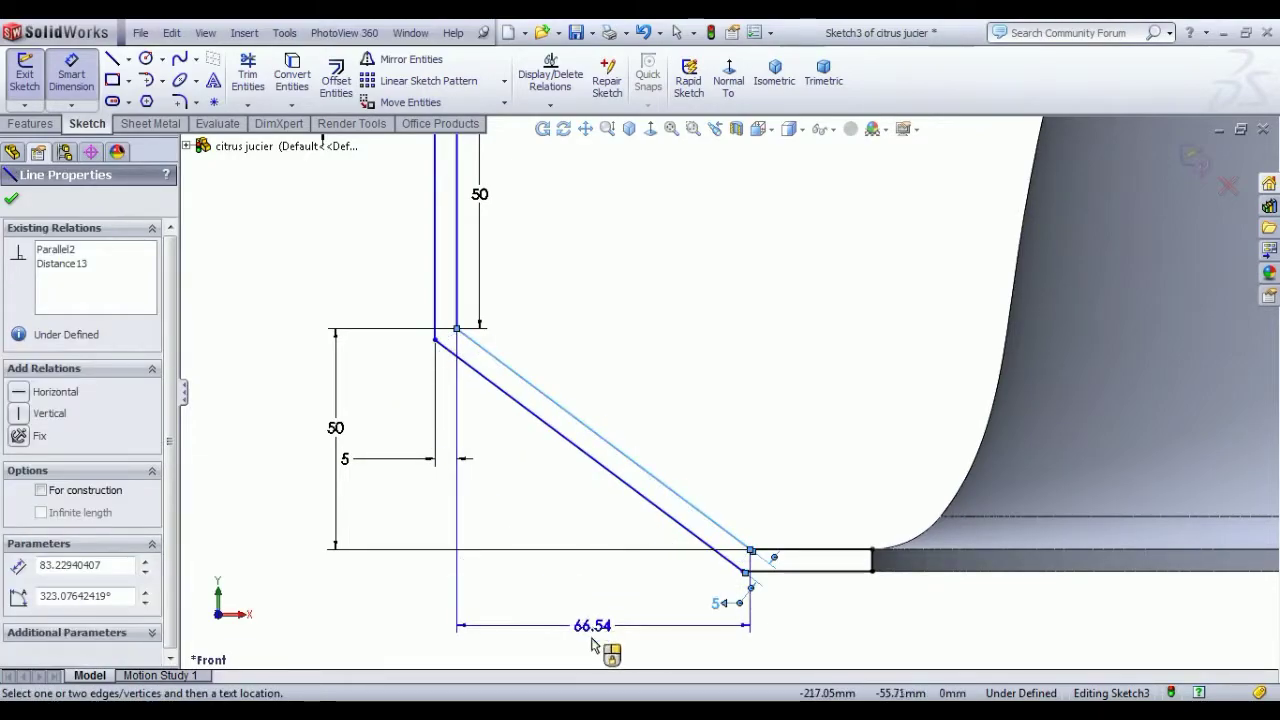
left_click(590, 648)
type("150")
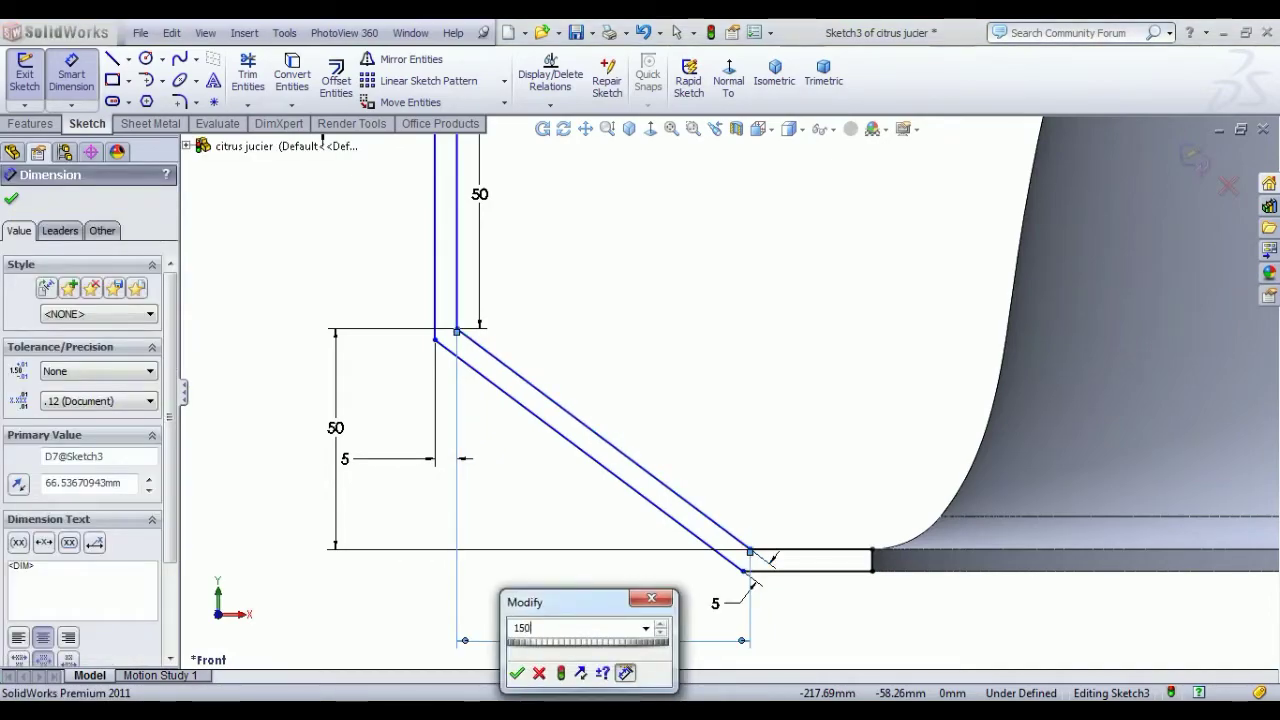
key("Return")
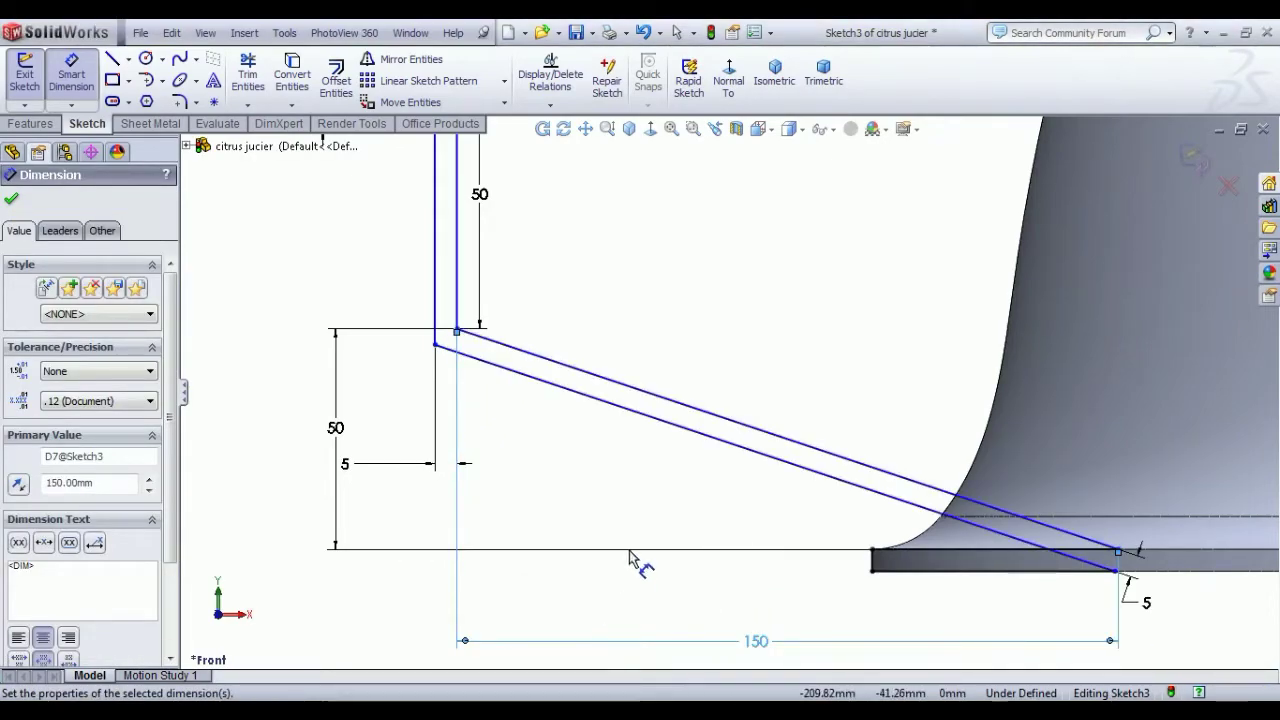
scroll(630, 556, "up", 3)
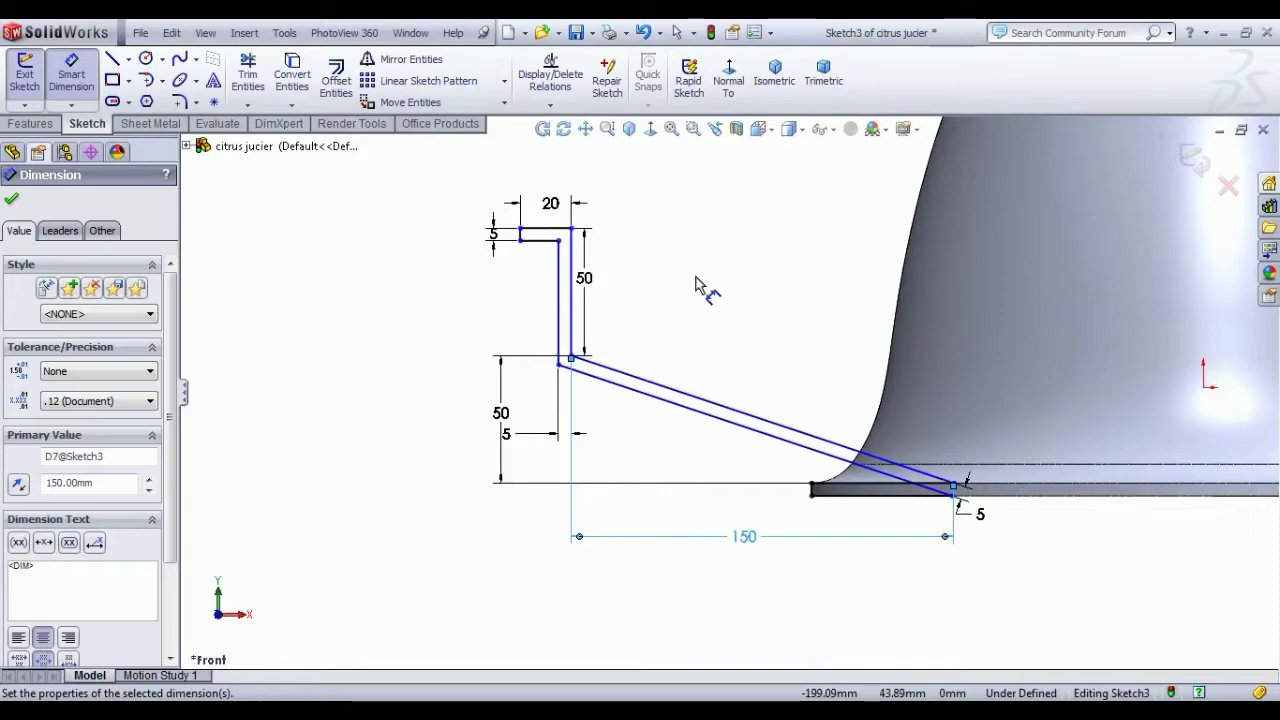
right_click(697, 285)
left_click(710, 287)
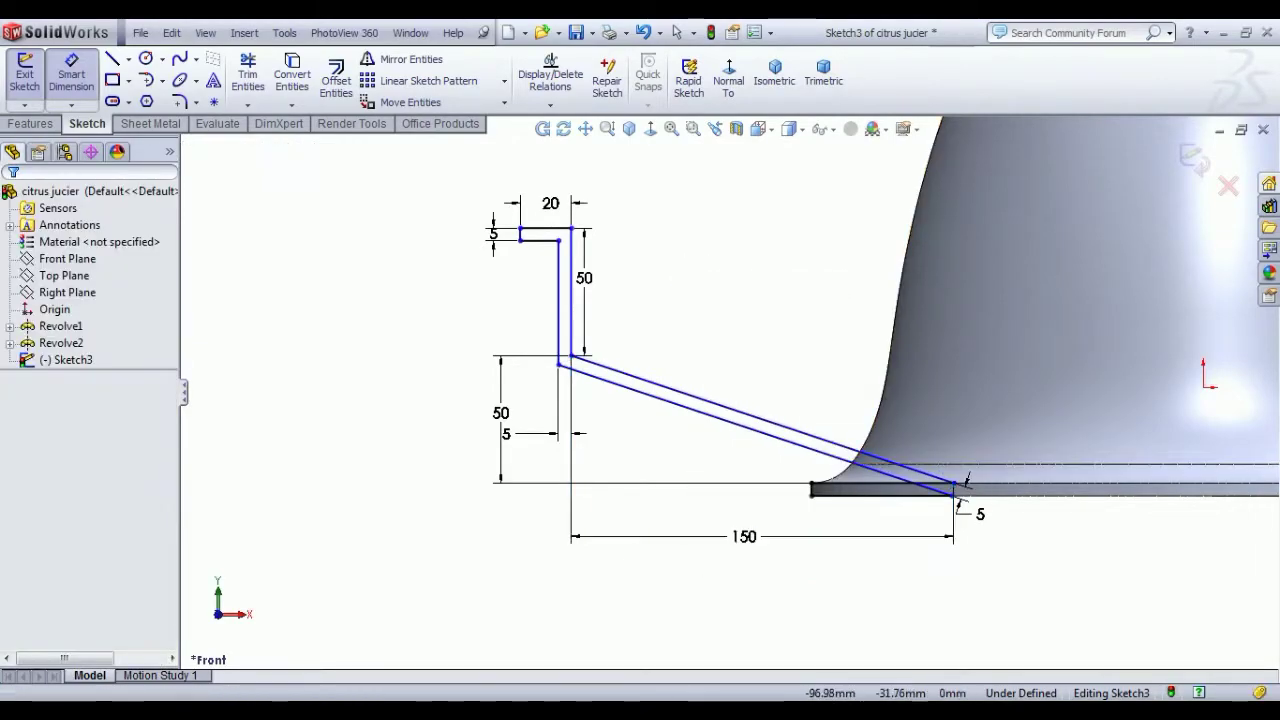
left_click_drag(955, 484, 745, 484)
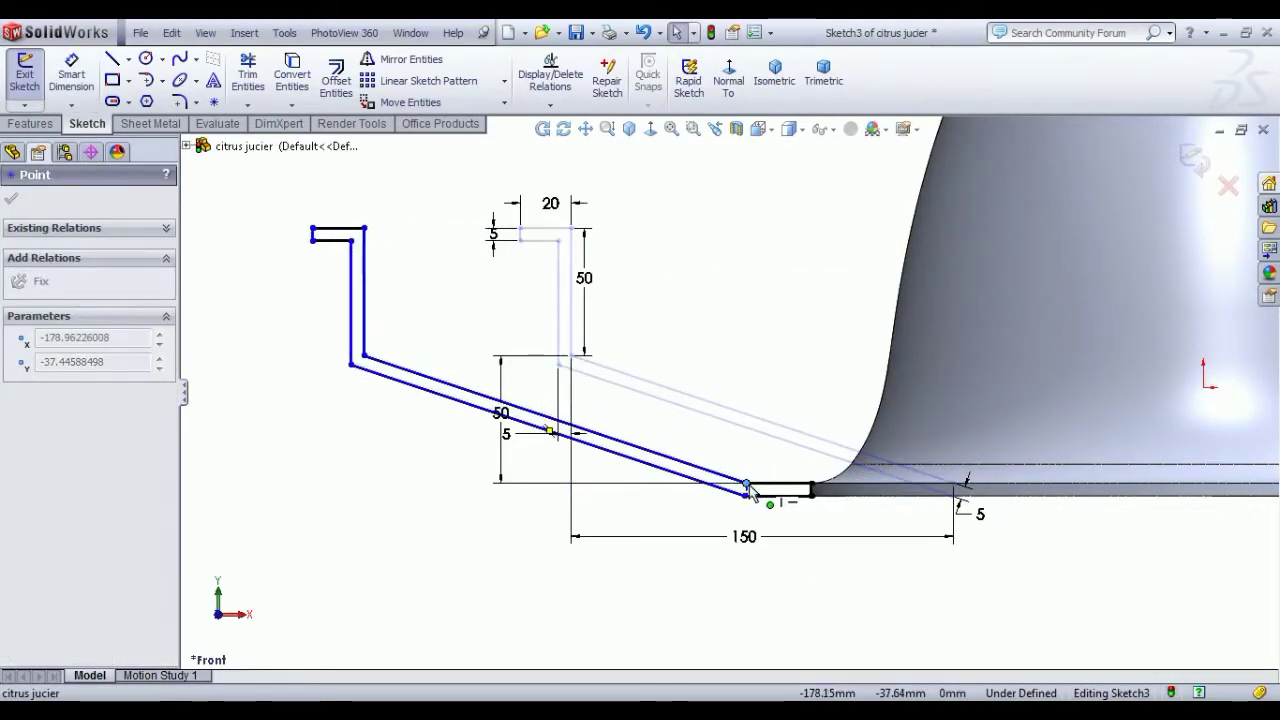
left_click(743, 339)
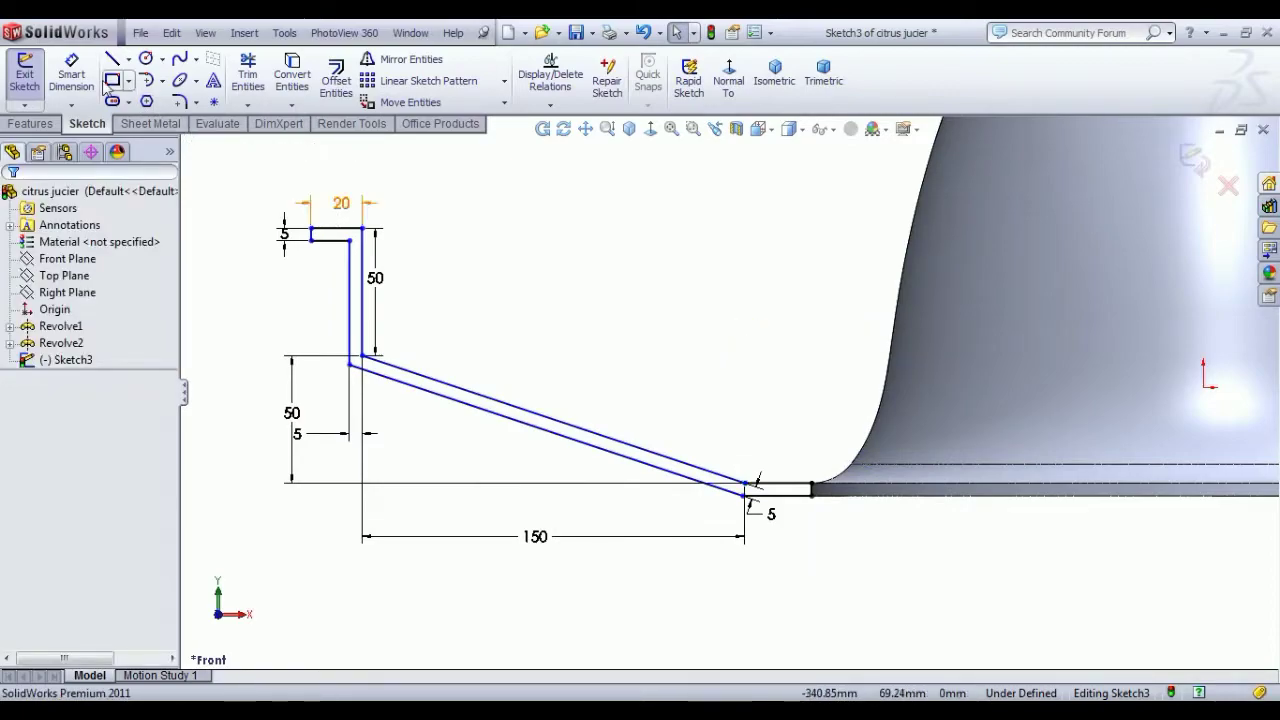
Dimension the flat ledge line to 30 mm
left_click(71, 75)
left_click(757, 490)
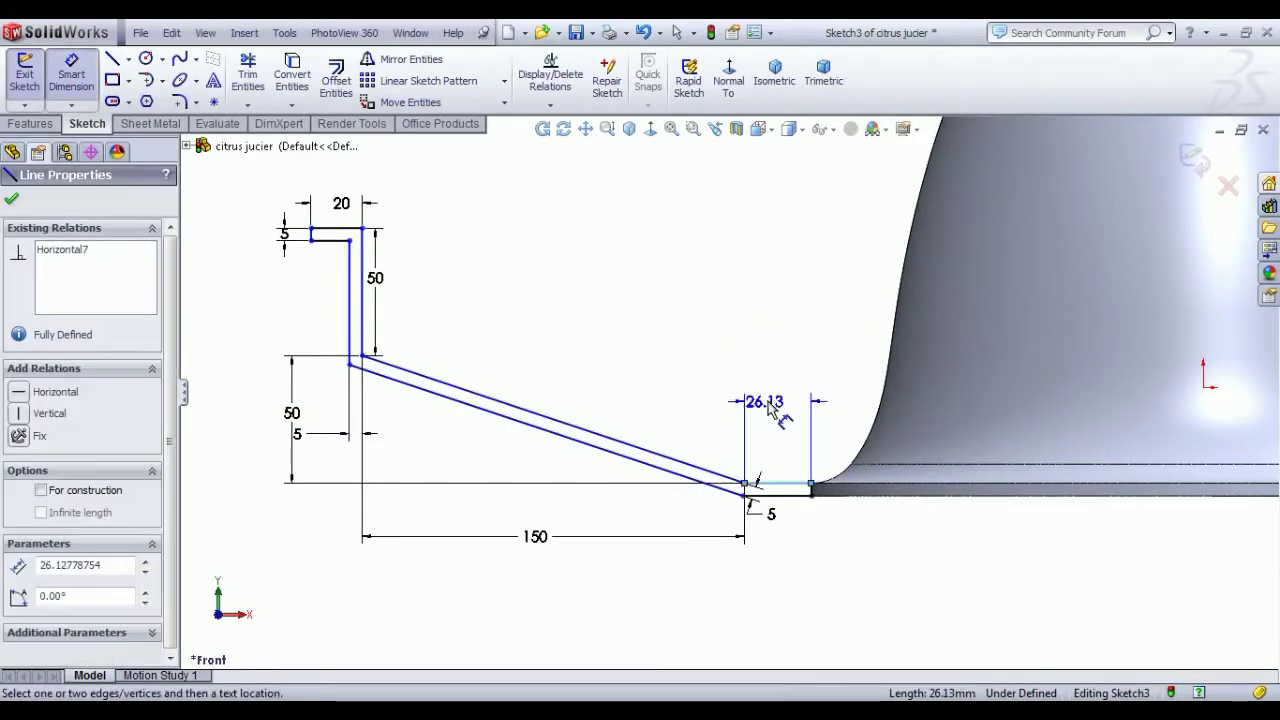
left_click(768, 335)
type("30")
key("Return")
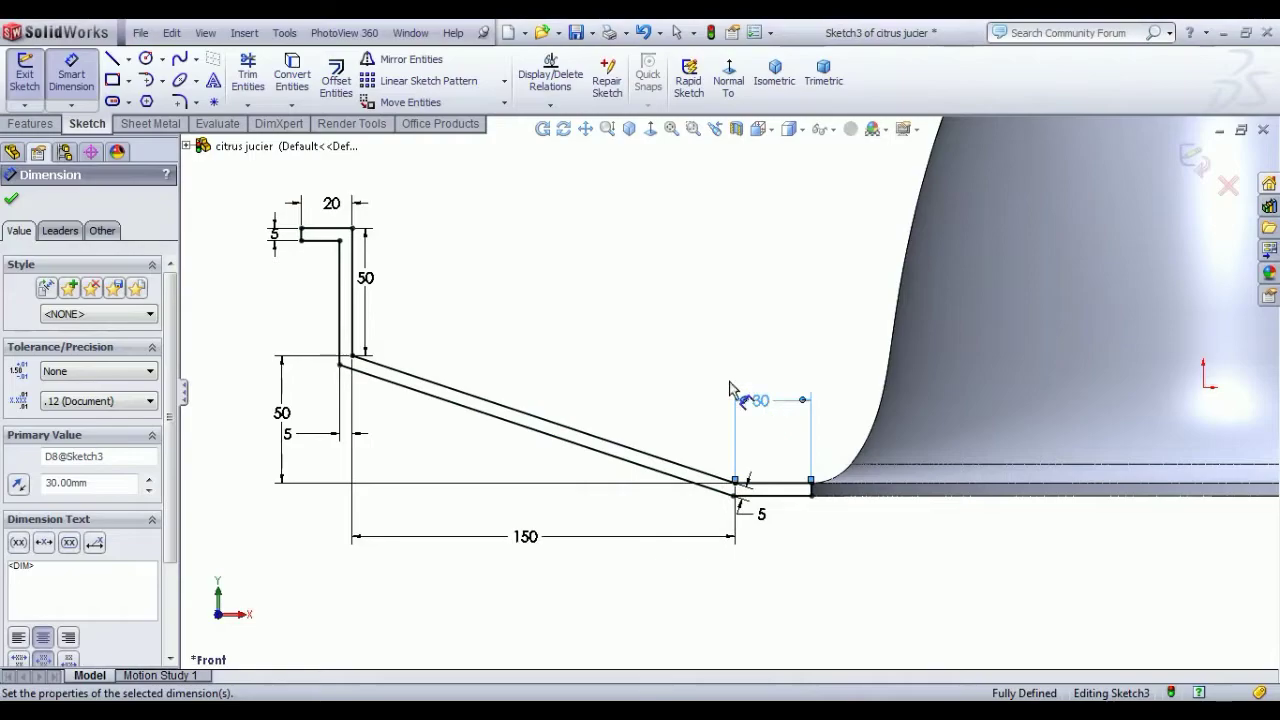
right_click(541, 288)
left_click(580, 298)
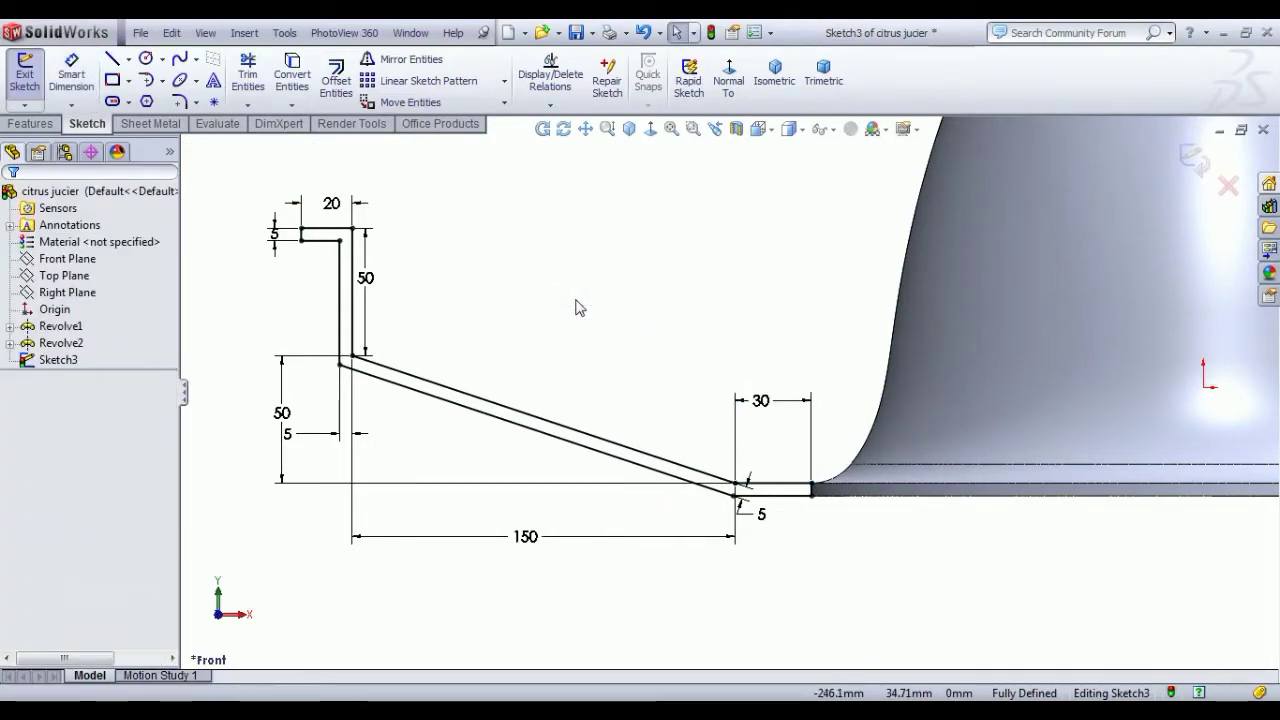
Draw a vertical axis line through the dome centre and exit the sketch
left_click(112, 60)
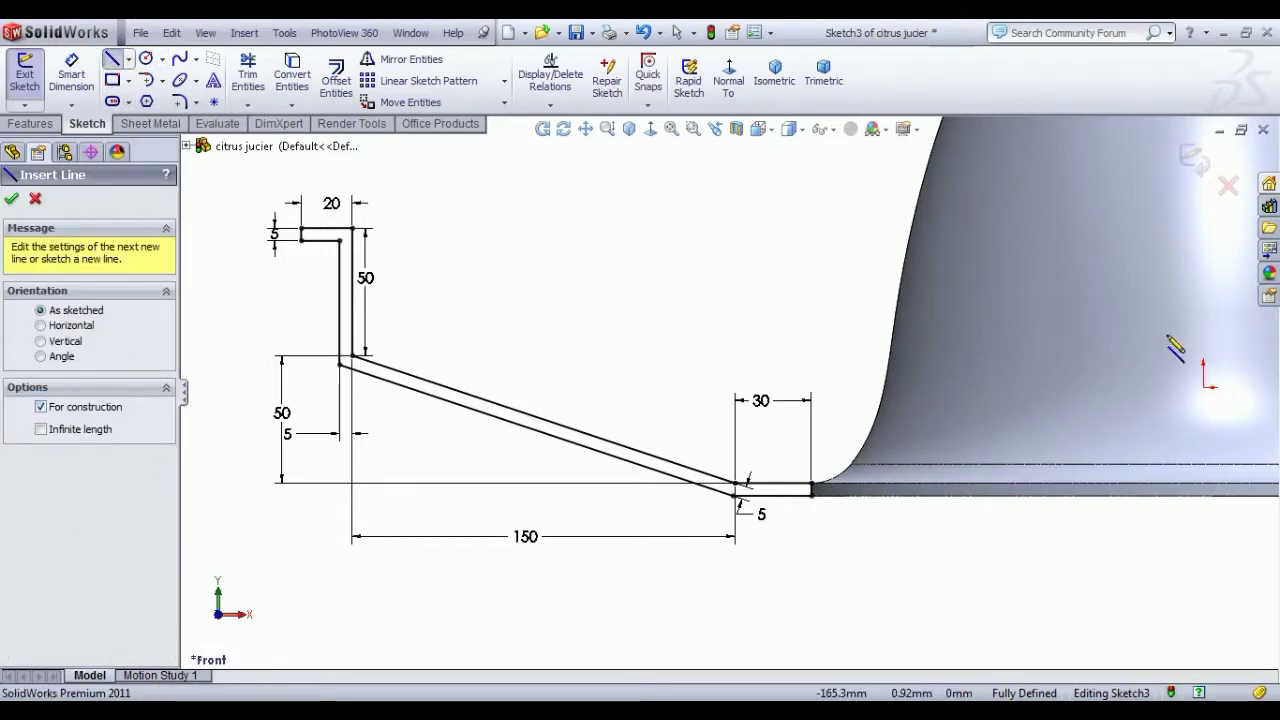
left_click(1204, 387)
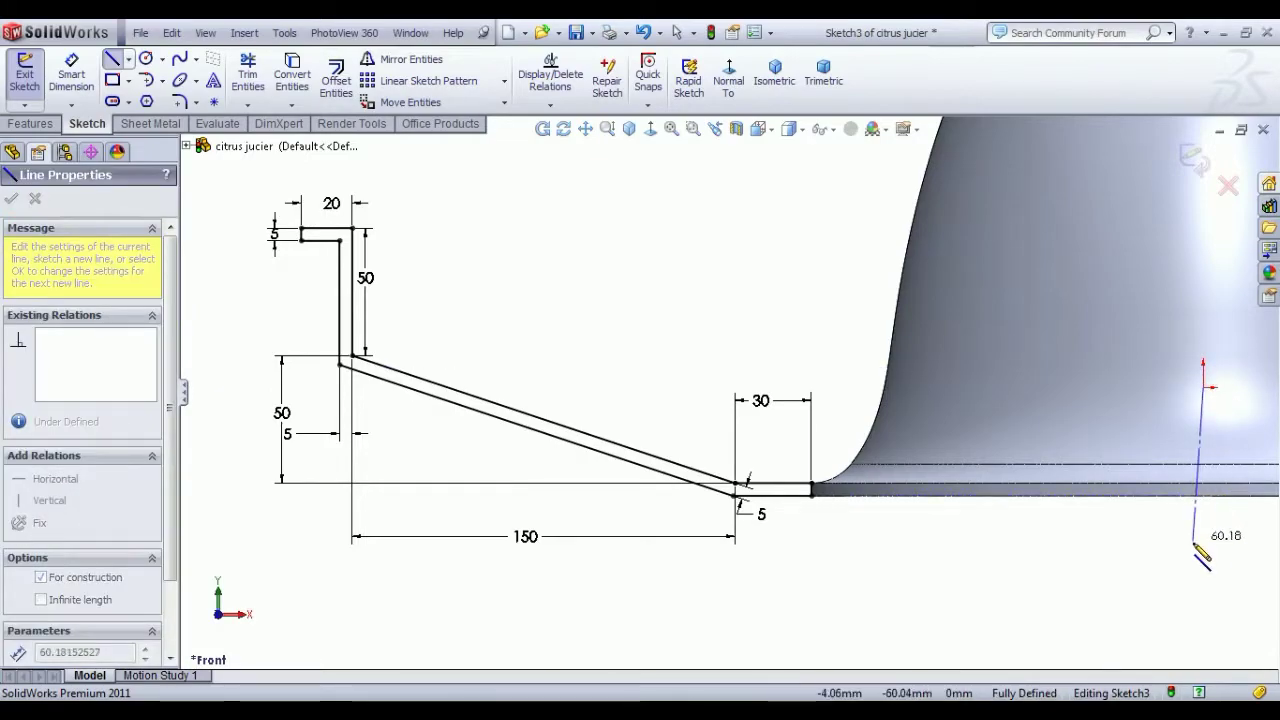
left_click(1204, 555)
right_click(1204, 555)
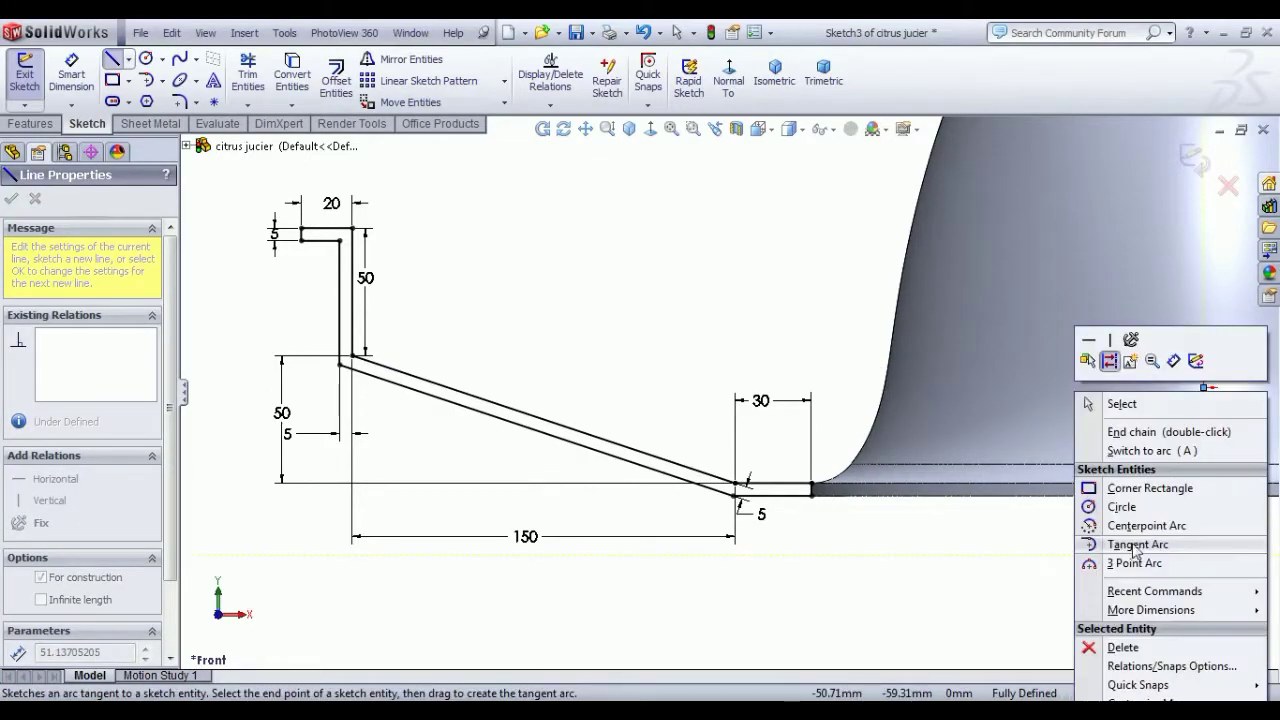
left_click(1100, 403)
key("Escape")
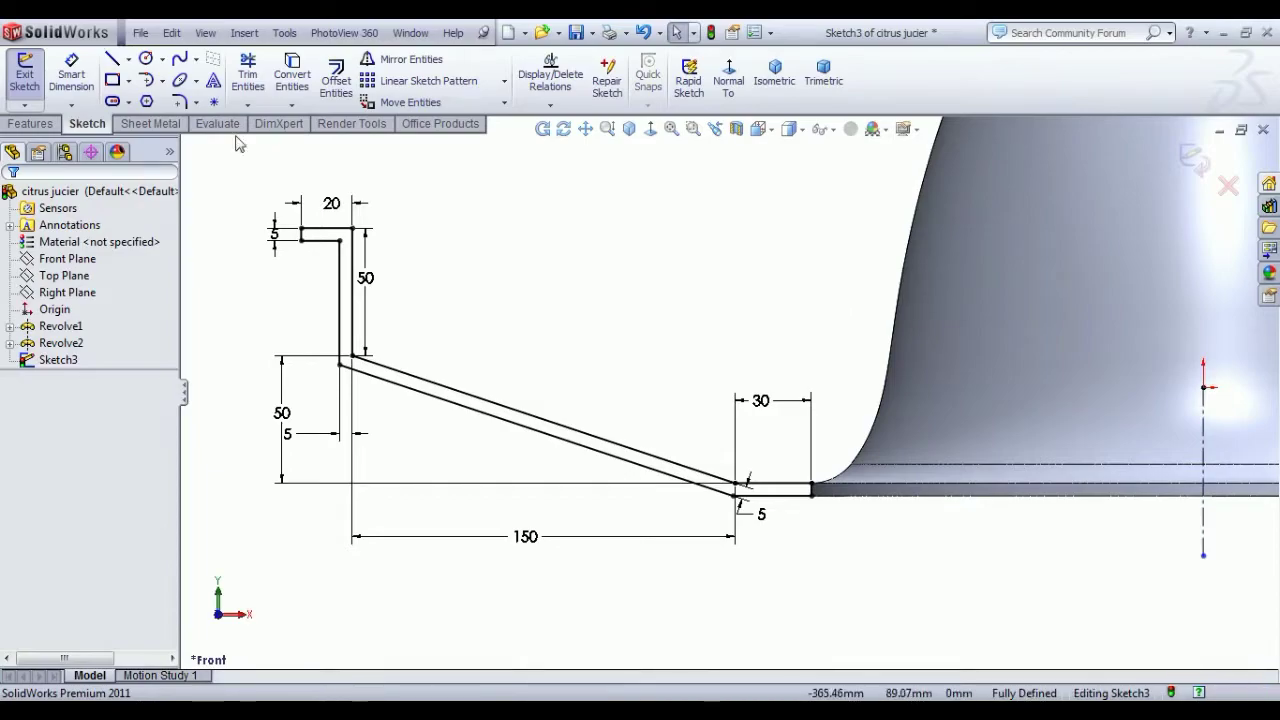
left_click(24, 75)
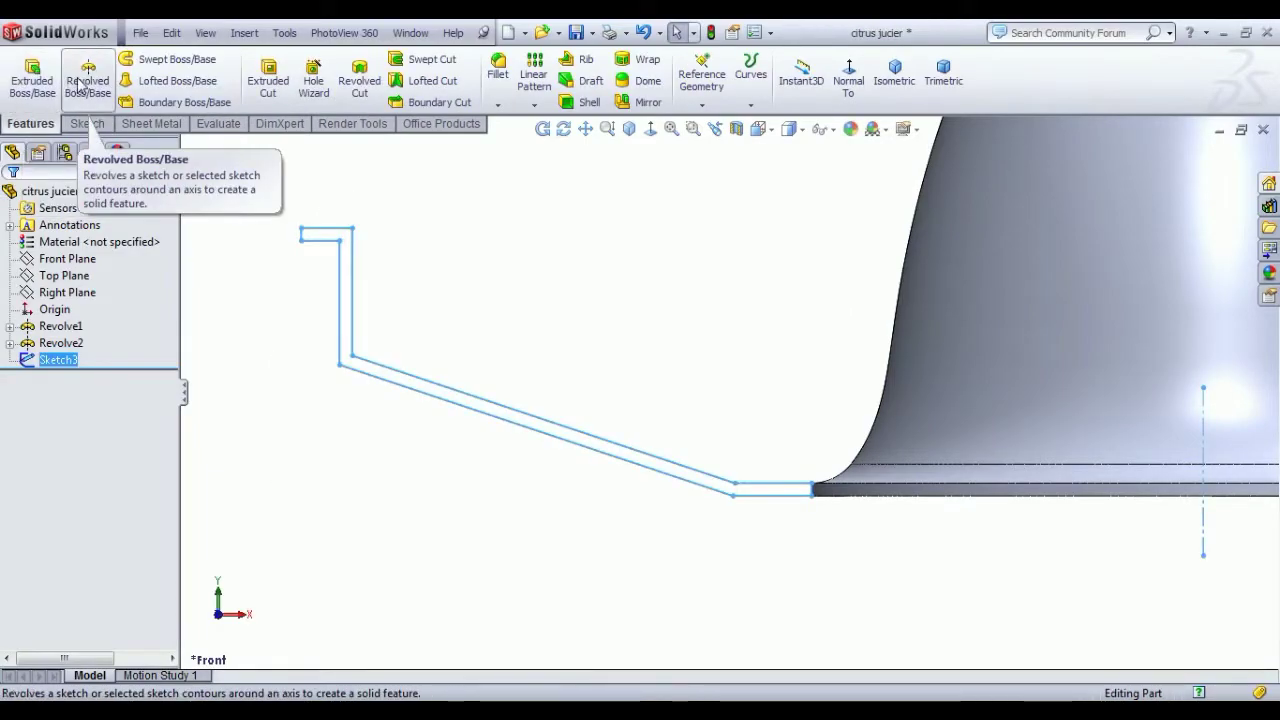
Revolve the wall profile a full 360° about the axis line to create Revolve3
left_click(80, 84)
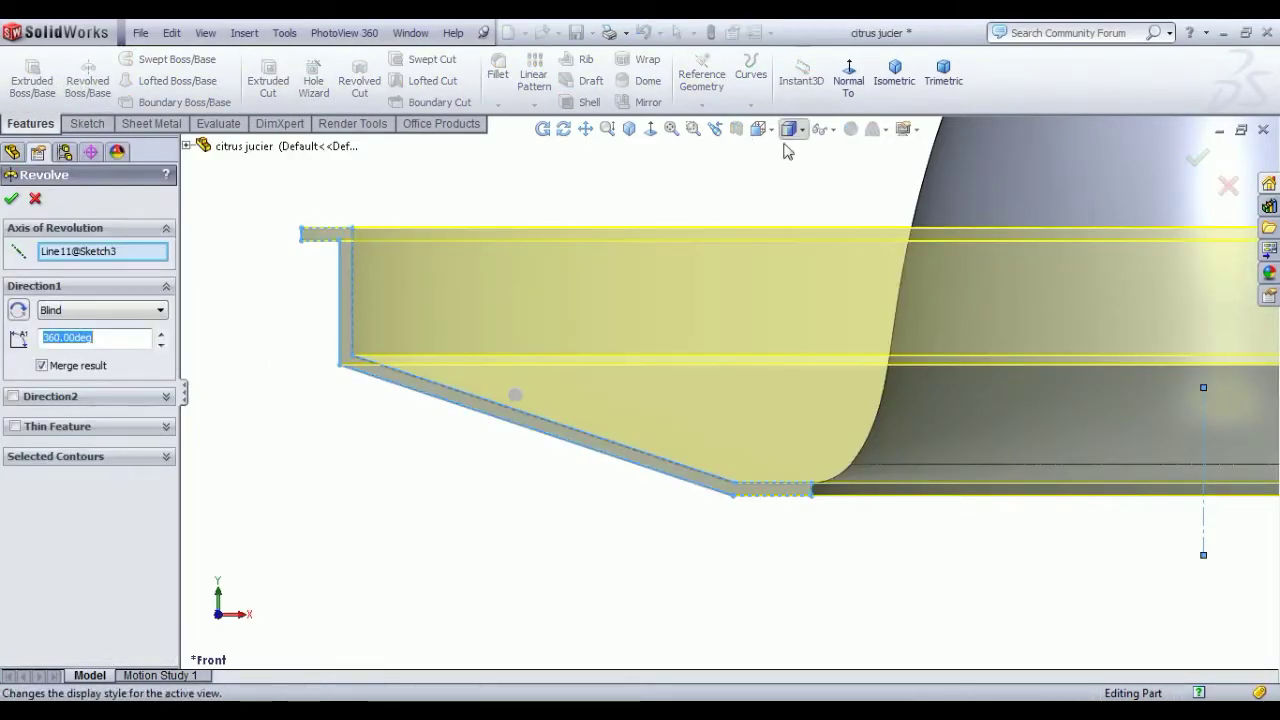
middle_click_drag(789, 150, 770, 258)
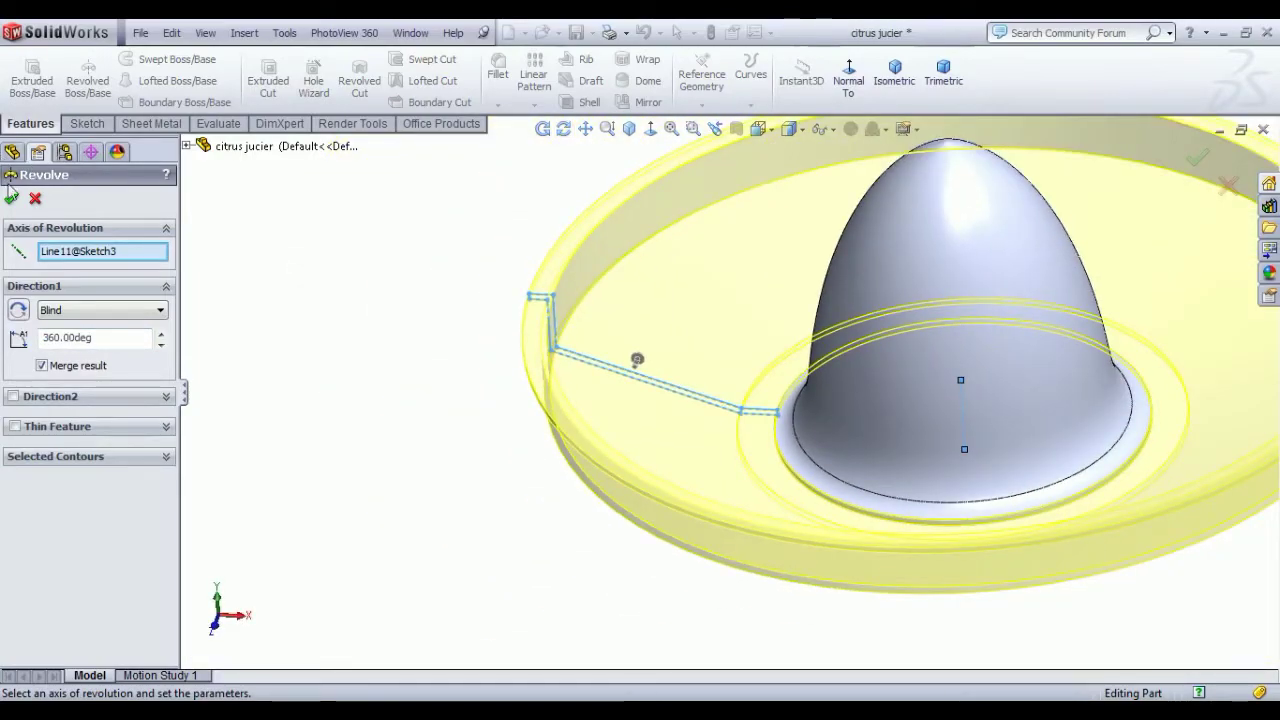
left_click(13, 199)
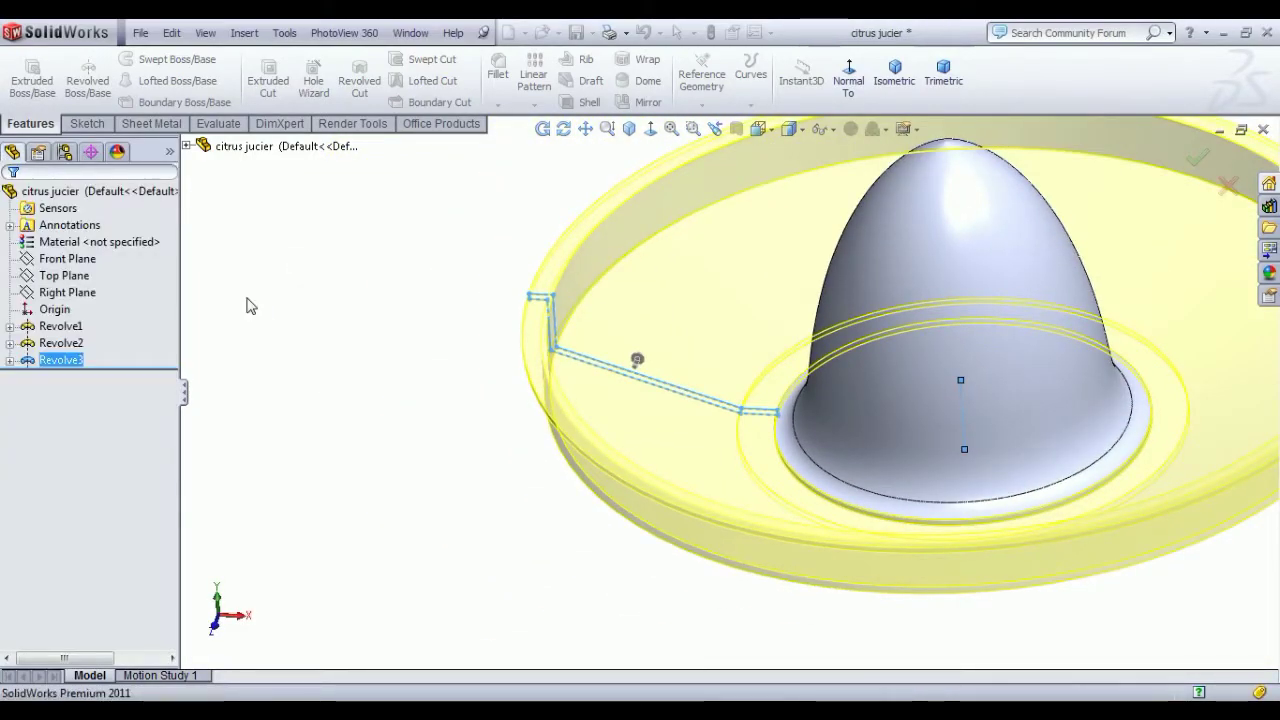
left_click(68, 275)
Start a Top Plane sketch viewed from above and draw a small circle at the dome's edge
left_click(96, 248)
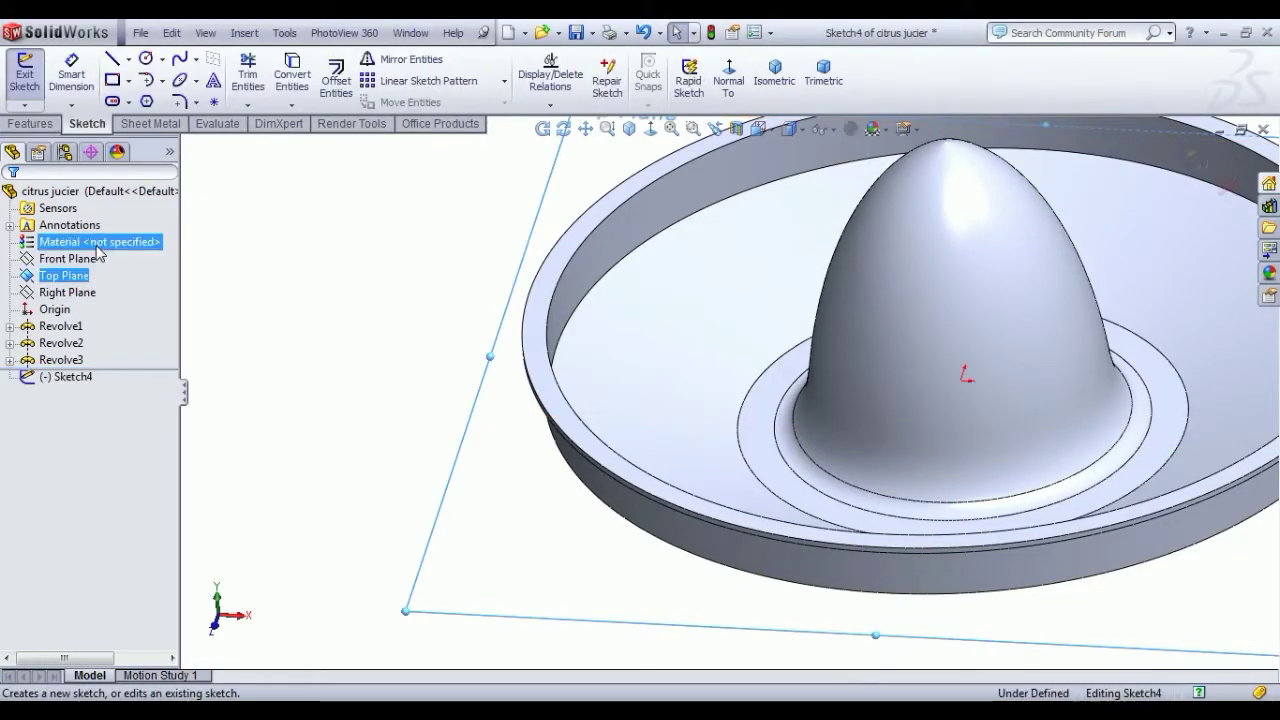
left_click(728, 75)
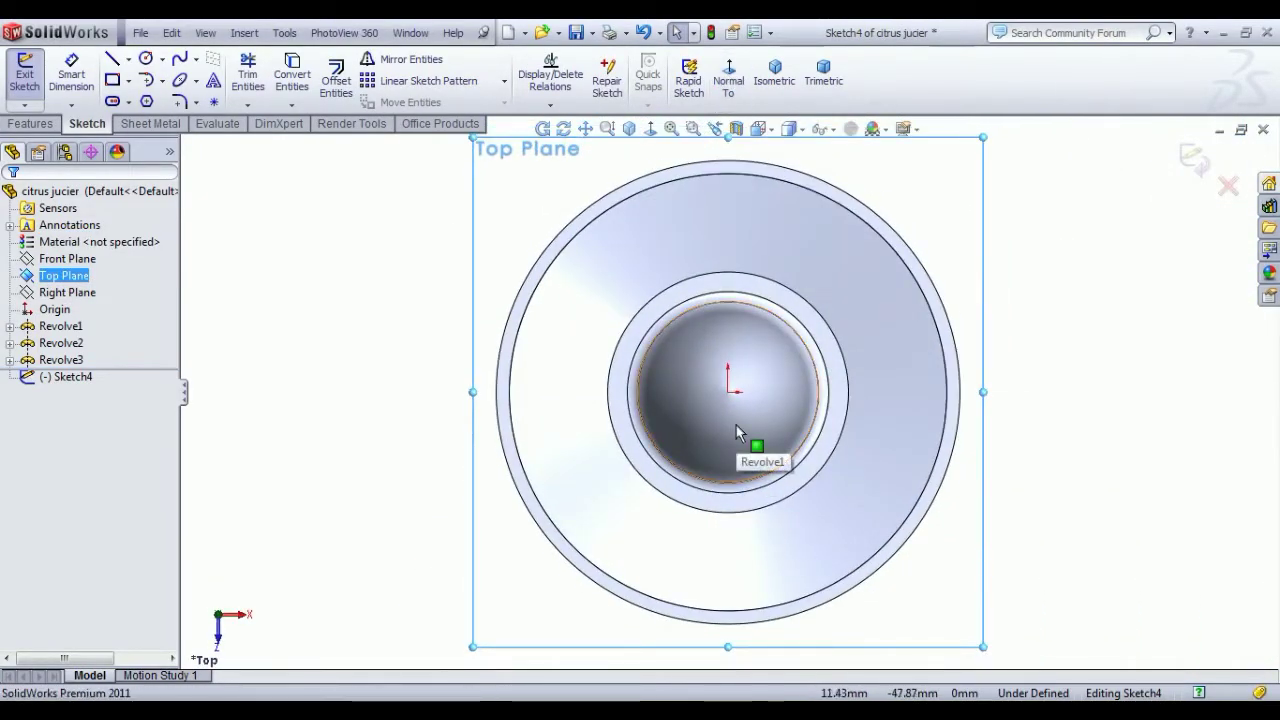
scroll(735, 432, "down", 2)
scroll(740, 430, "down", 2)
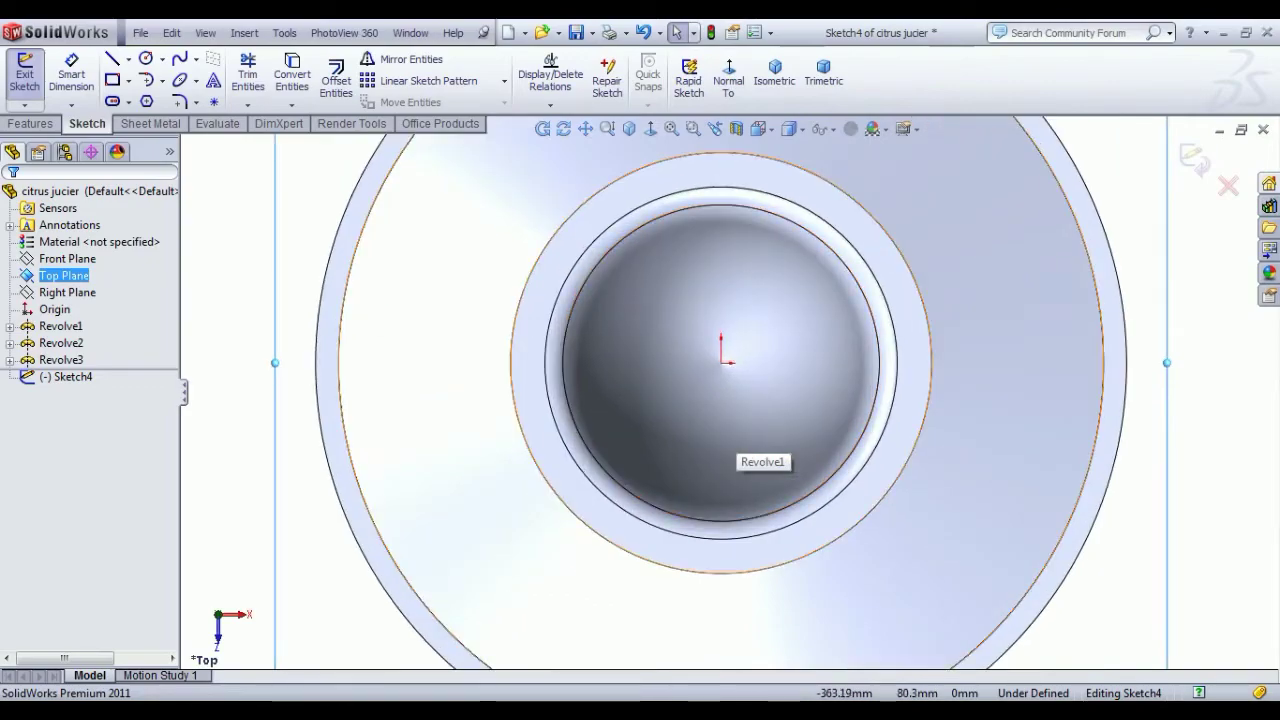
left_click(145, 60)
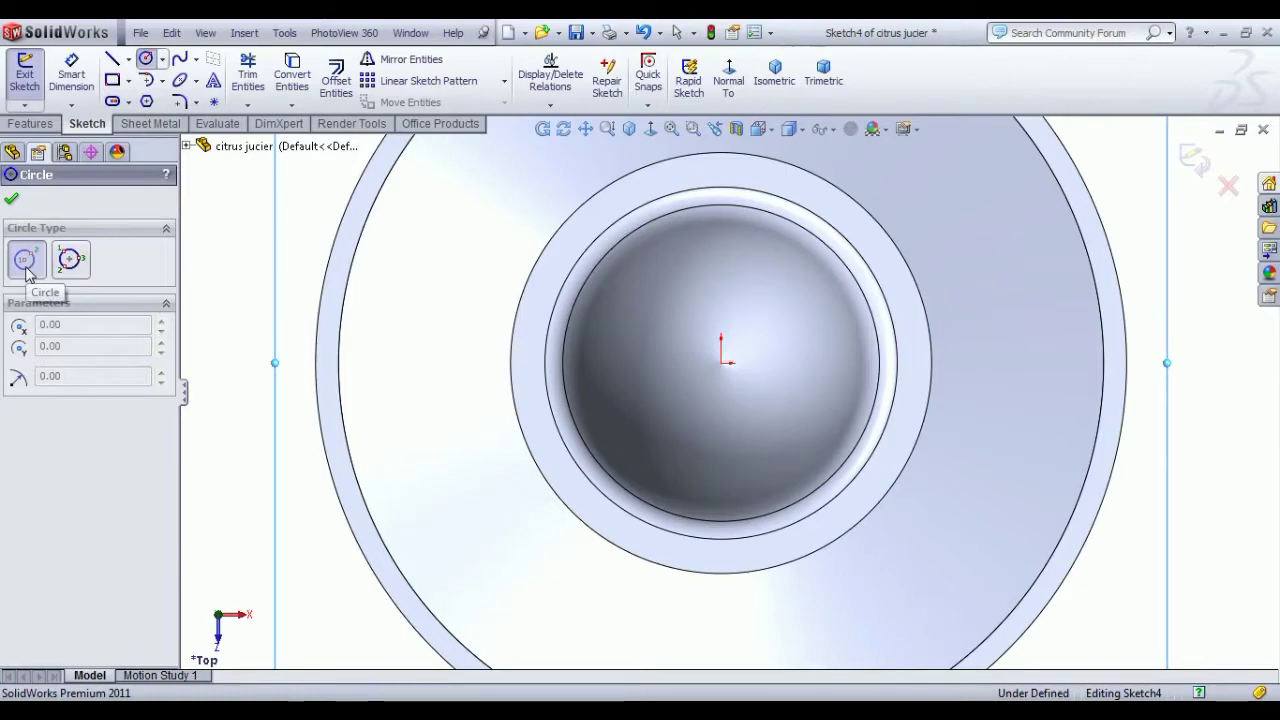
left_click(567, 370)
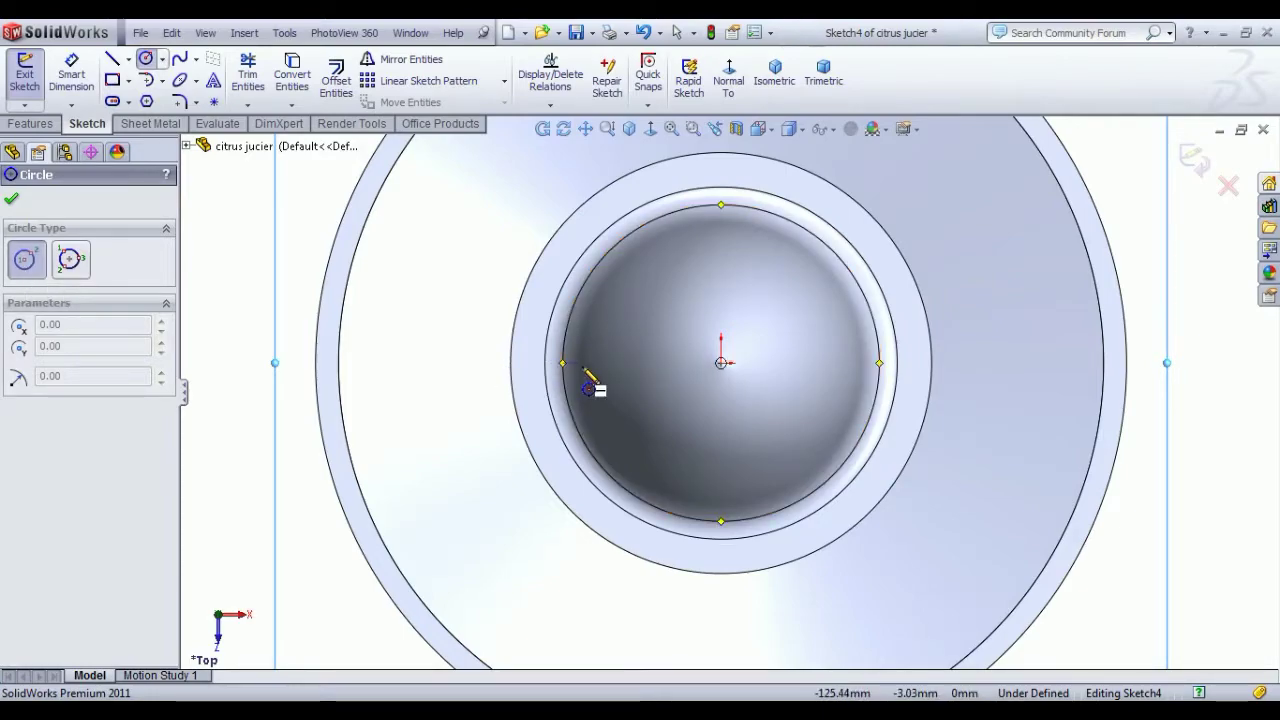
left_click(582, 363)
left_click(606, 386)
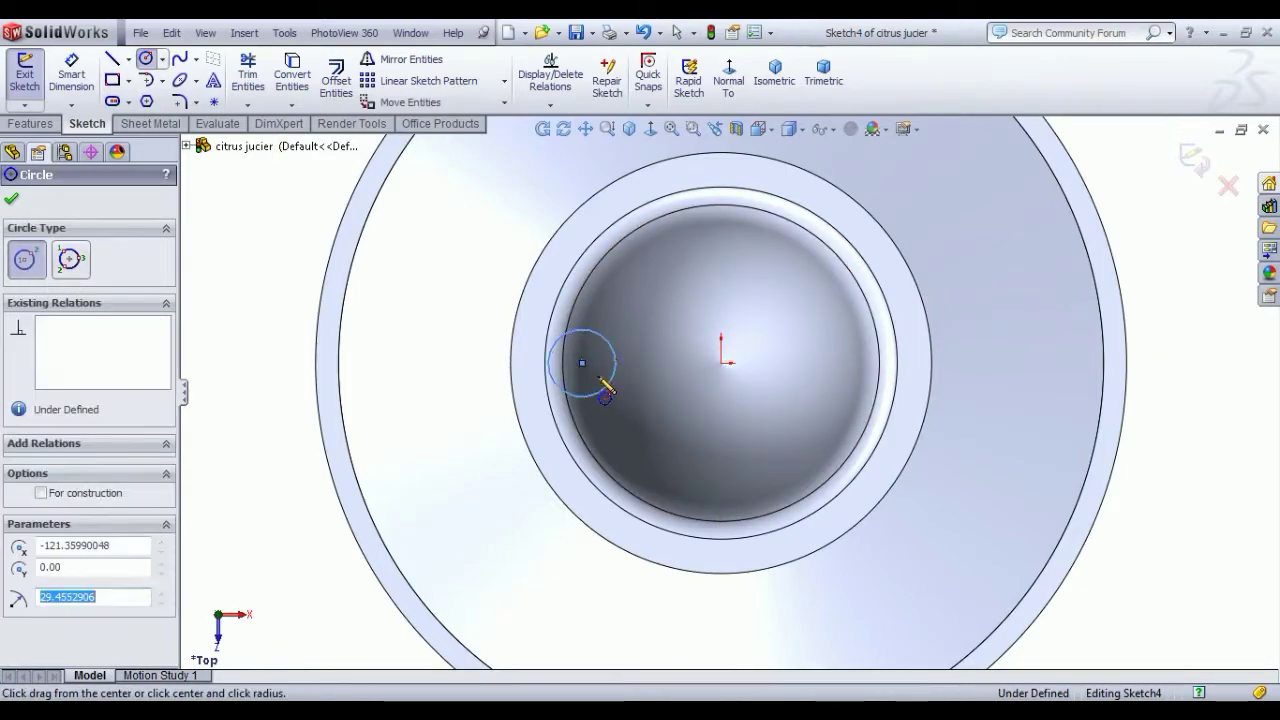
right_click(250, 283)
left_click(281, 286)
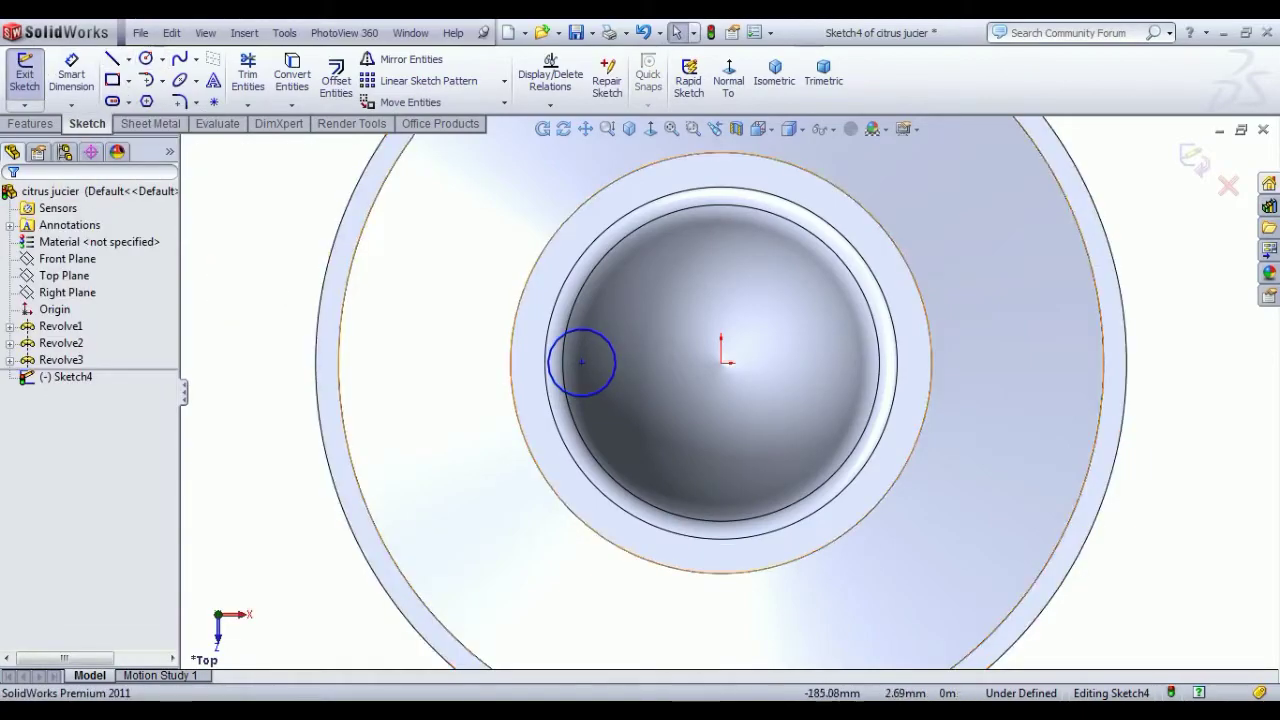
Align the circle centre horizontally with the origin
left_click(582, 364)
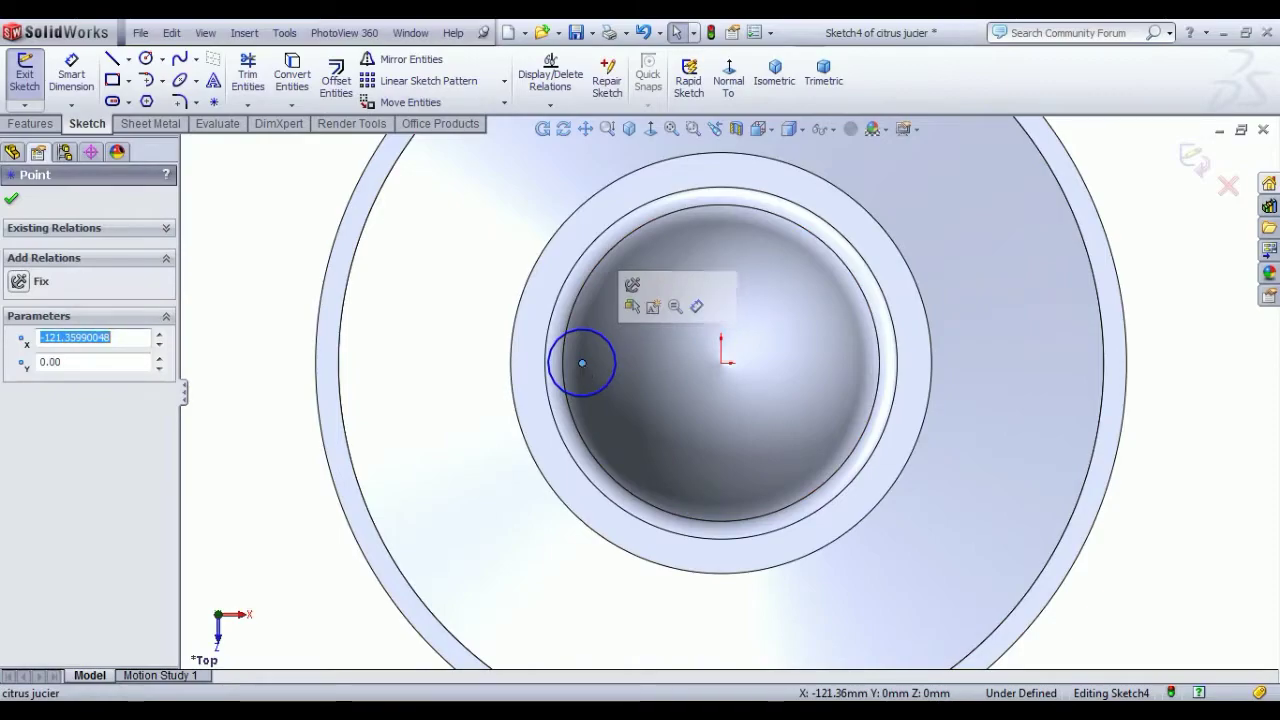
left_click(720, 364, "ctrl")
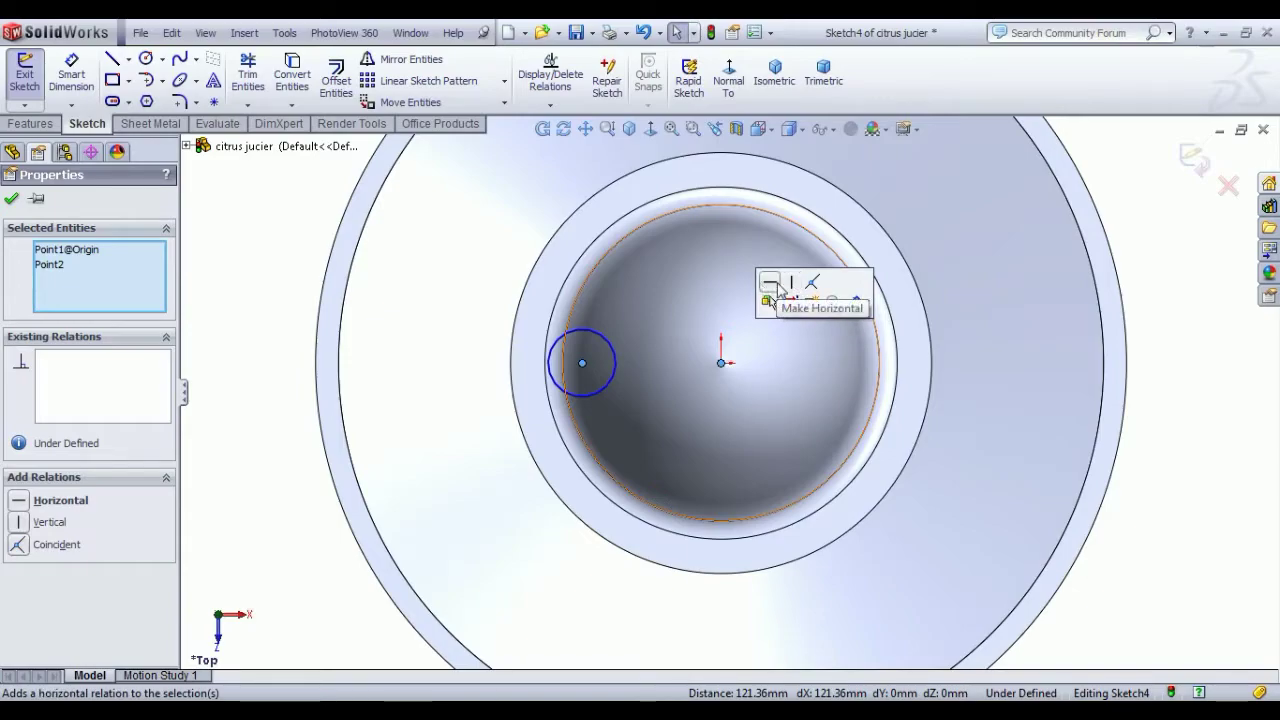
left_click(777, 289)
left_click(286, 263)
Dimension the circle to ⌀60 and 125 mm from the origin, then exit the sketch
left_click(75, 90)
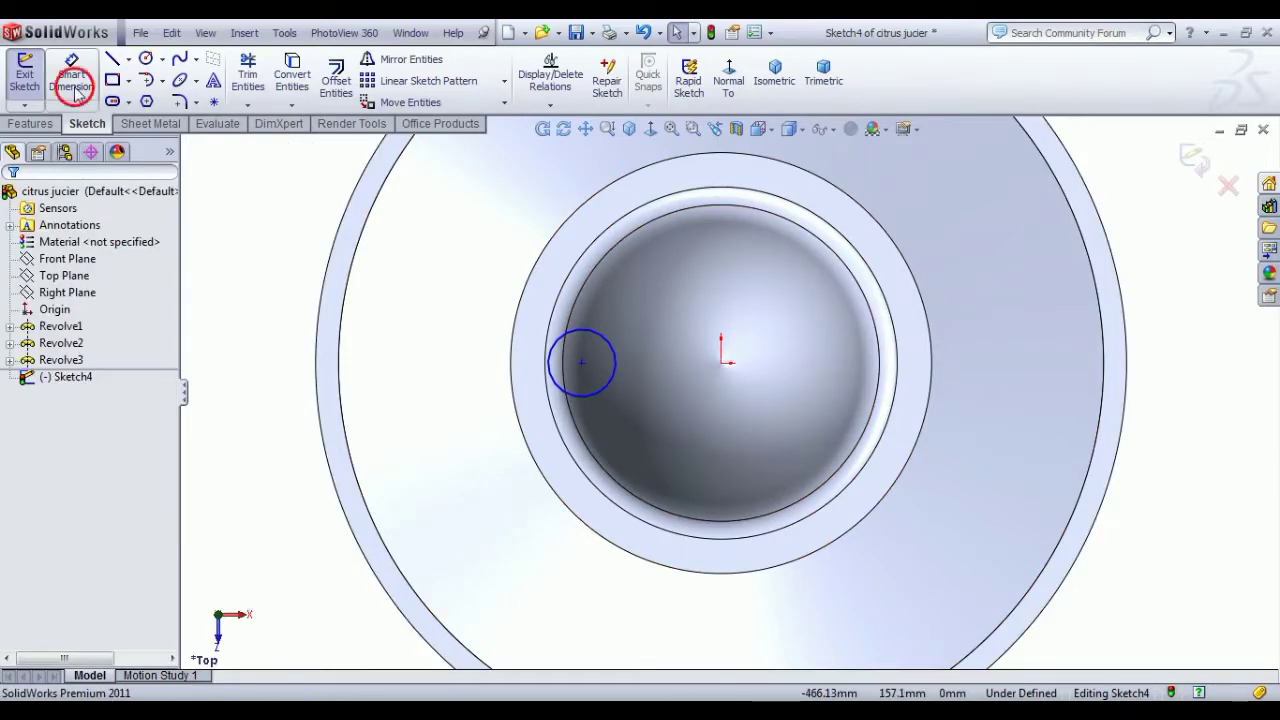
left_click(570, 395)
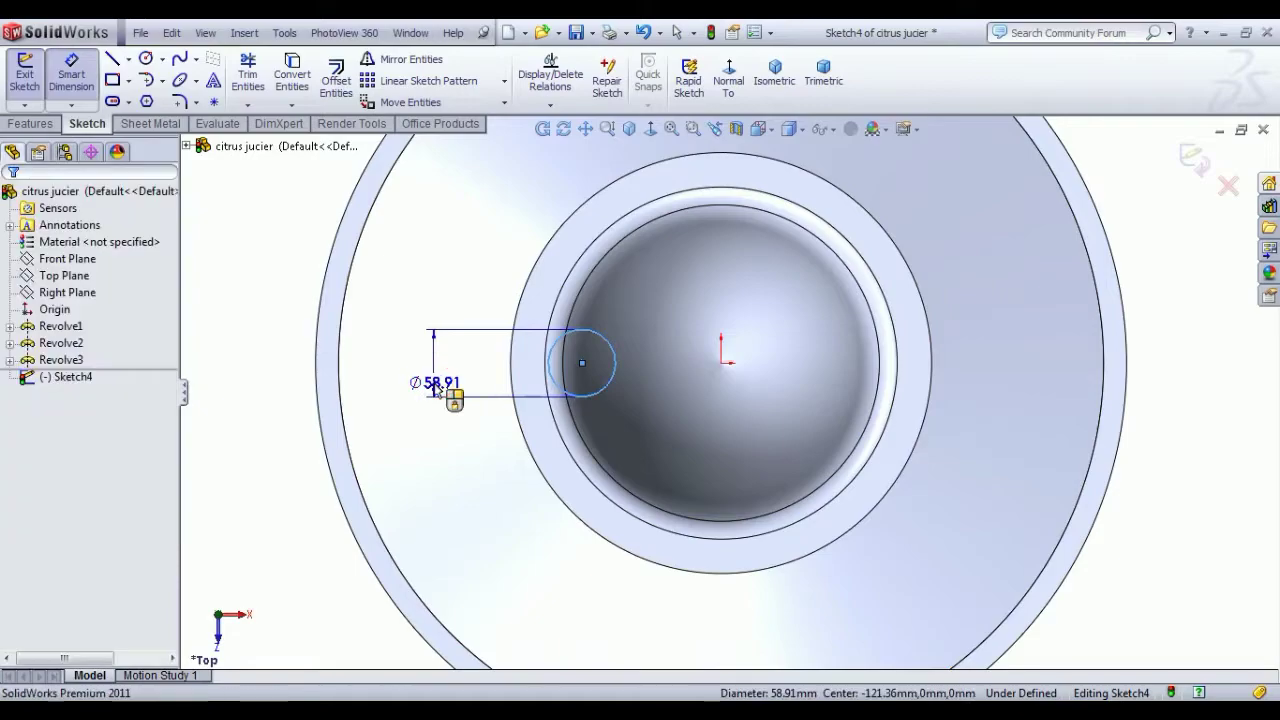
left_click(440, 385)
type("60")
key("Return")
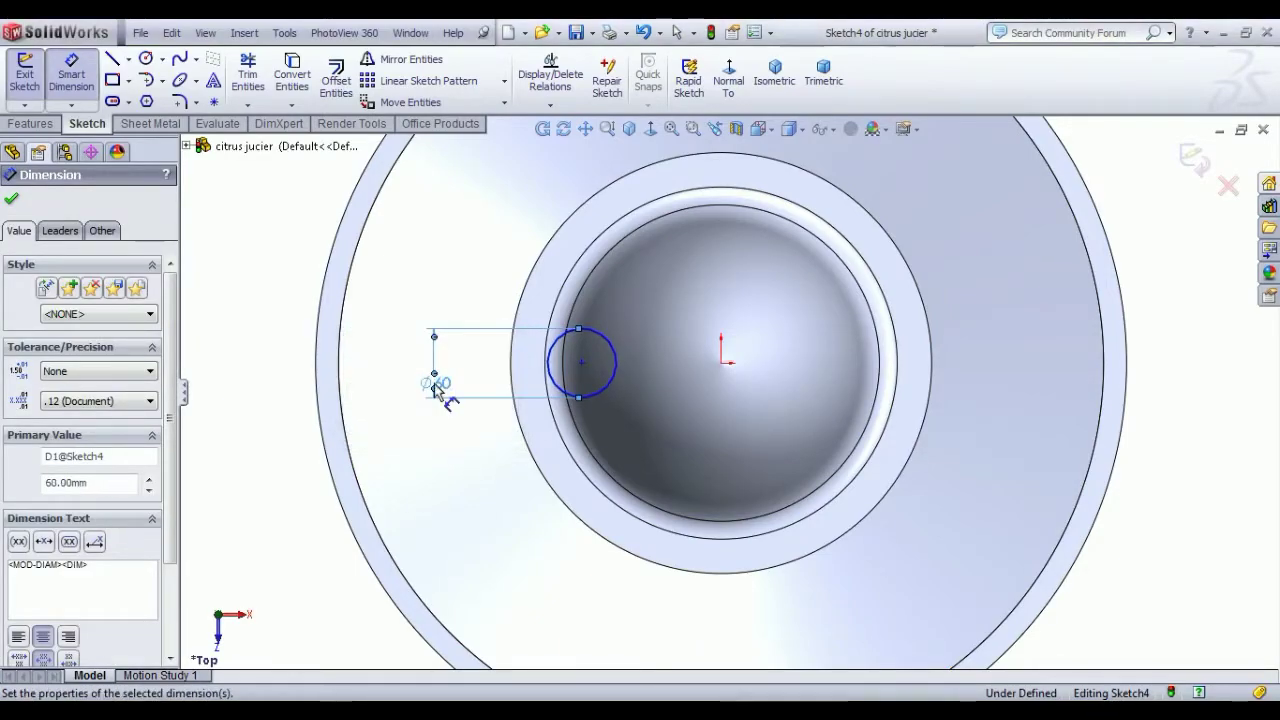
left_click(617, 380)
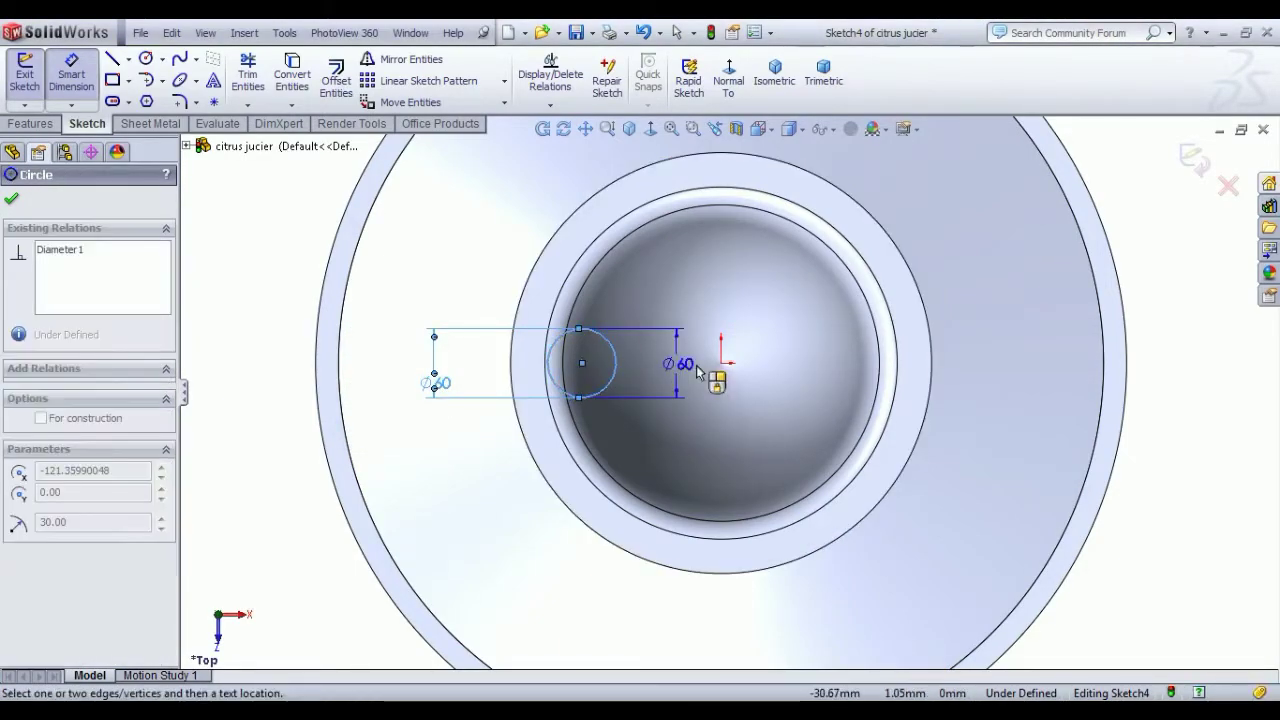
left_click(721, 362)
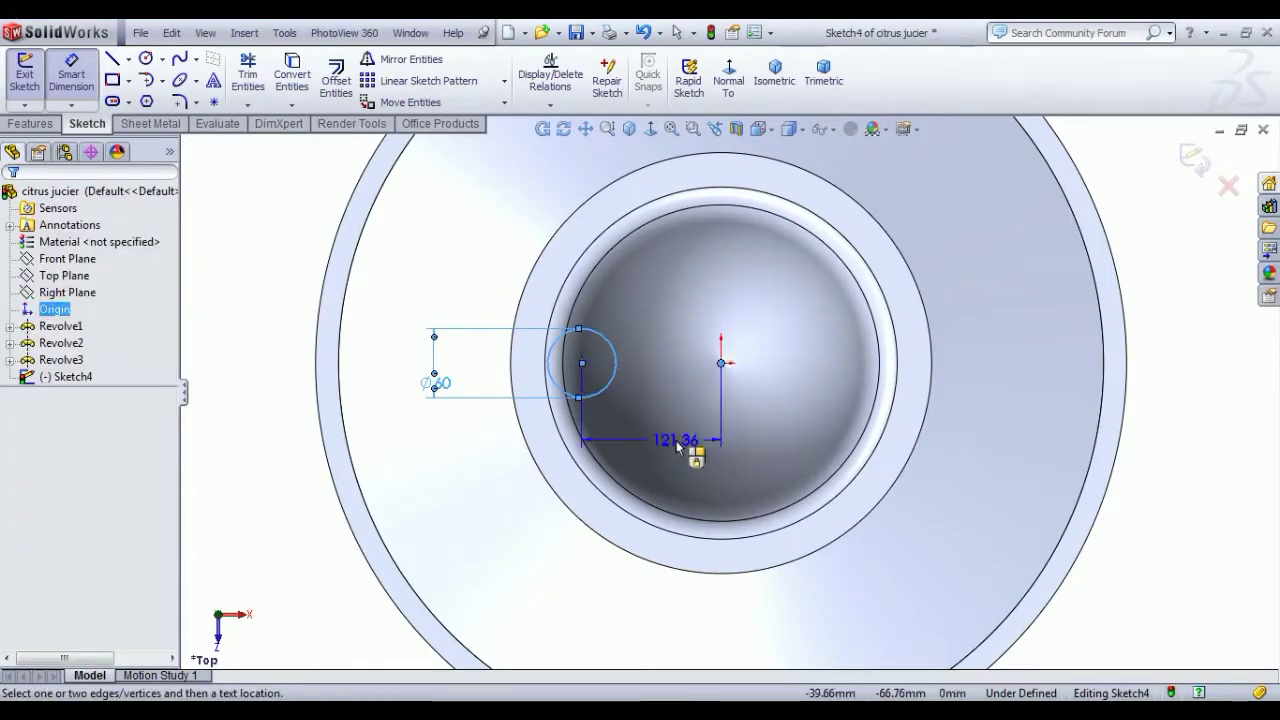
left_click(677, 447)
type("125")
key("Return")
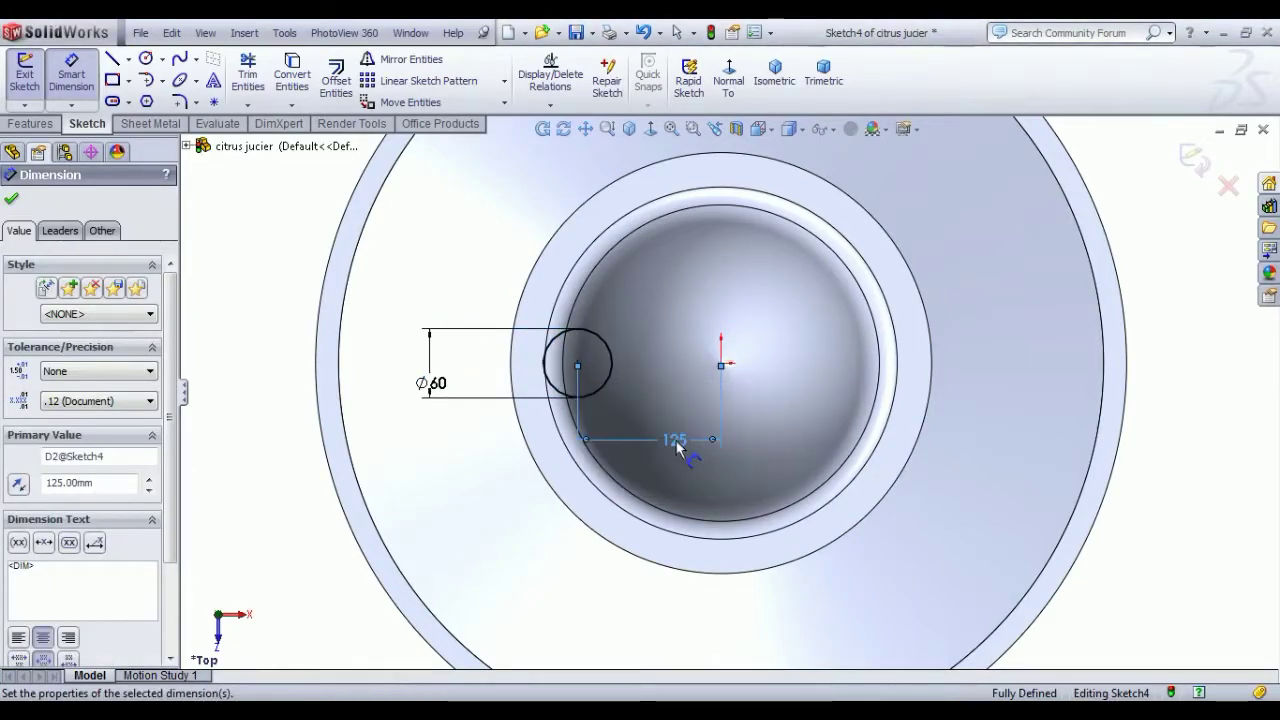
right_click(238, 253)
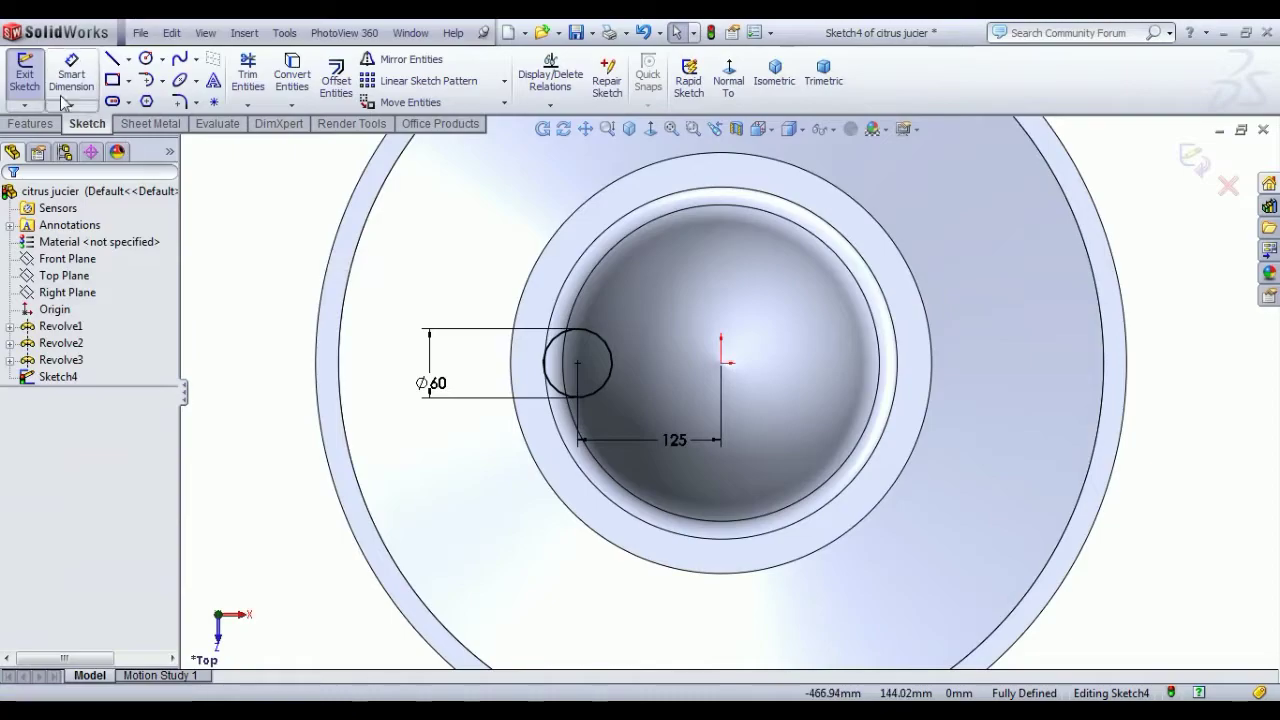
left_click(24, 75)
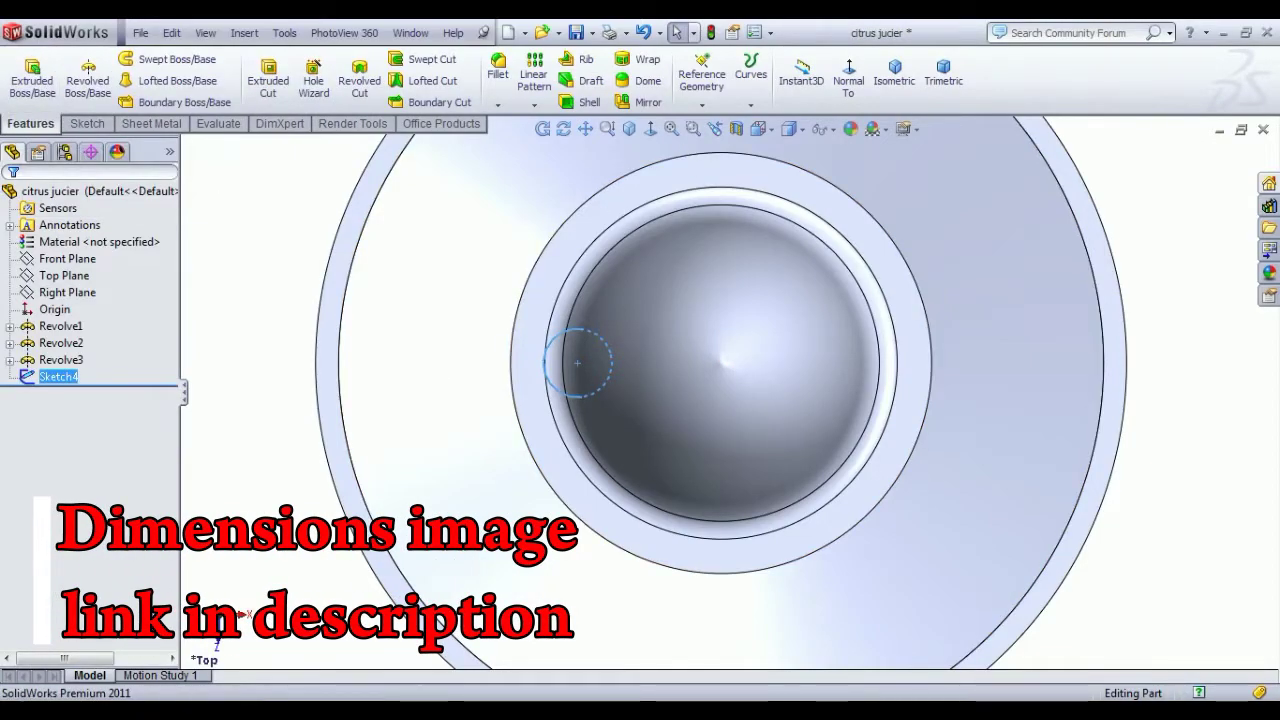
Start a Front Plane sketch, view it face-on, and convert the dome's left outline edge into it
left_click(893, 76)
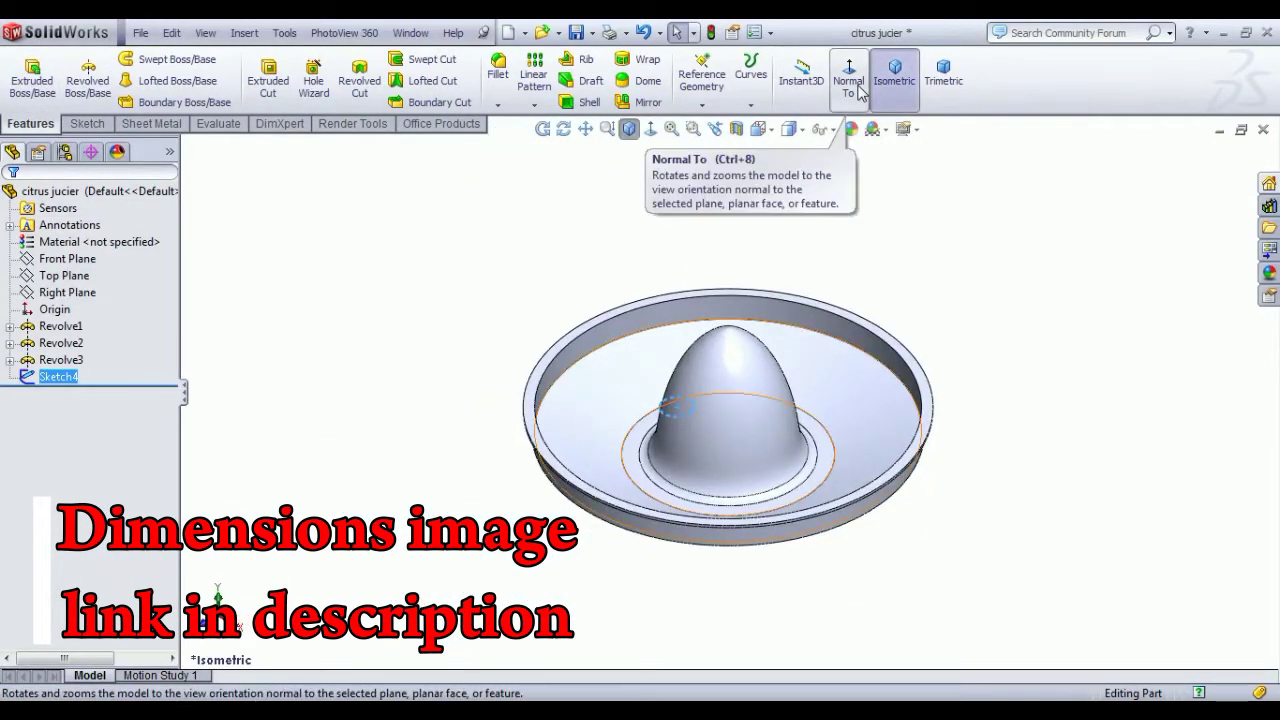
left_click(849, 78)
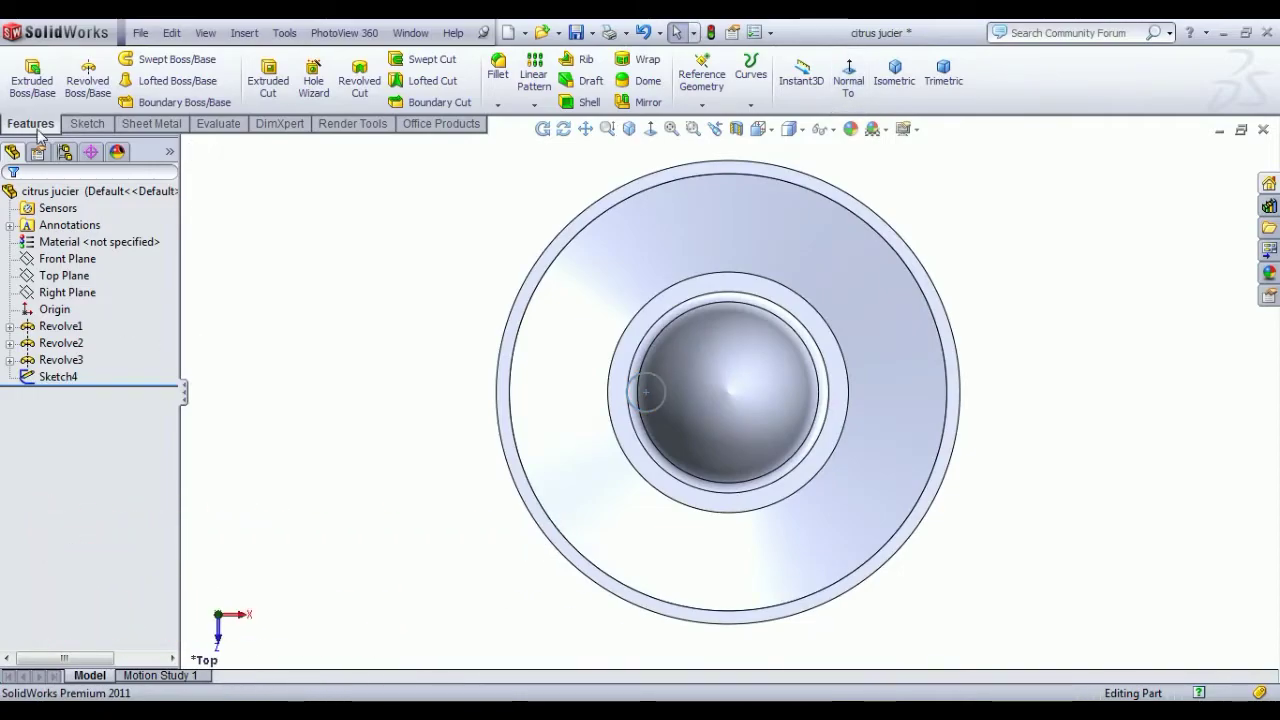
left_click(80, 259)
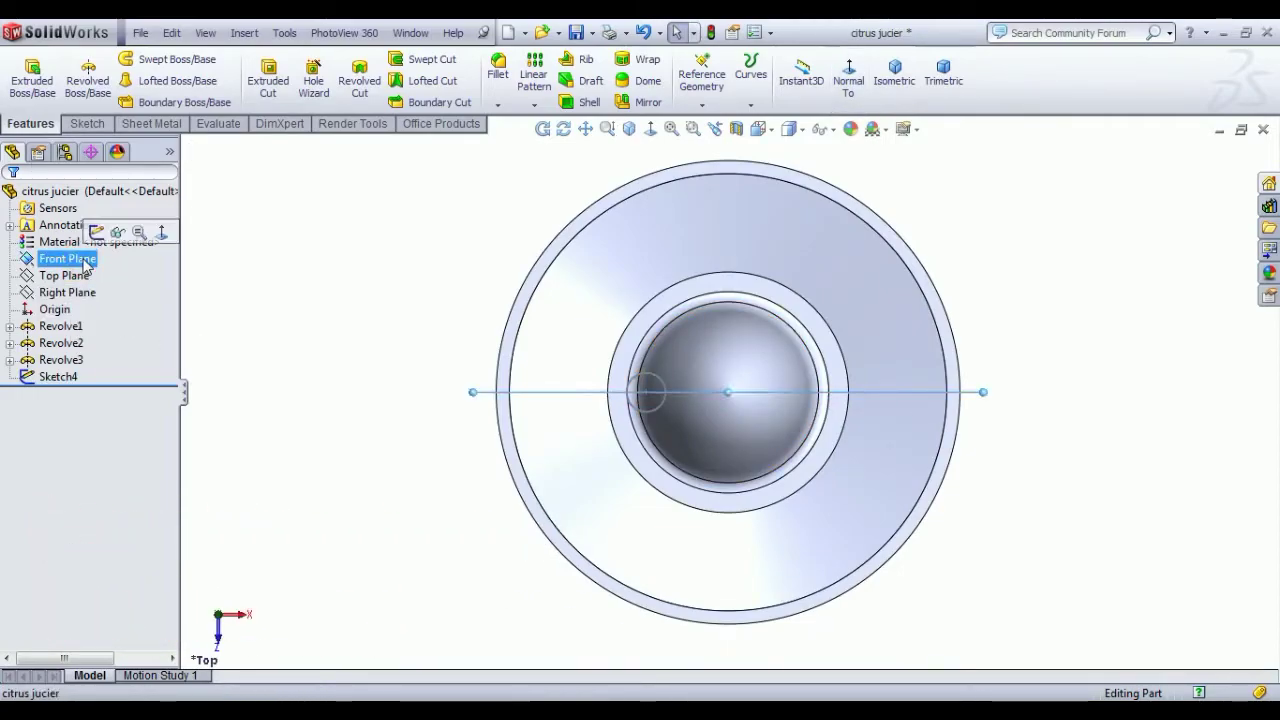
left_click(94, 231)
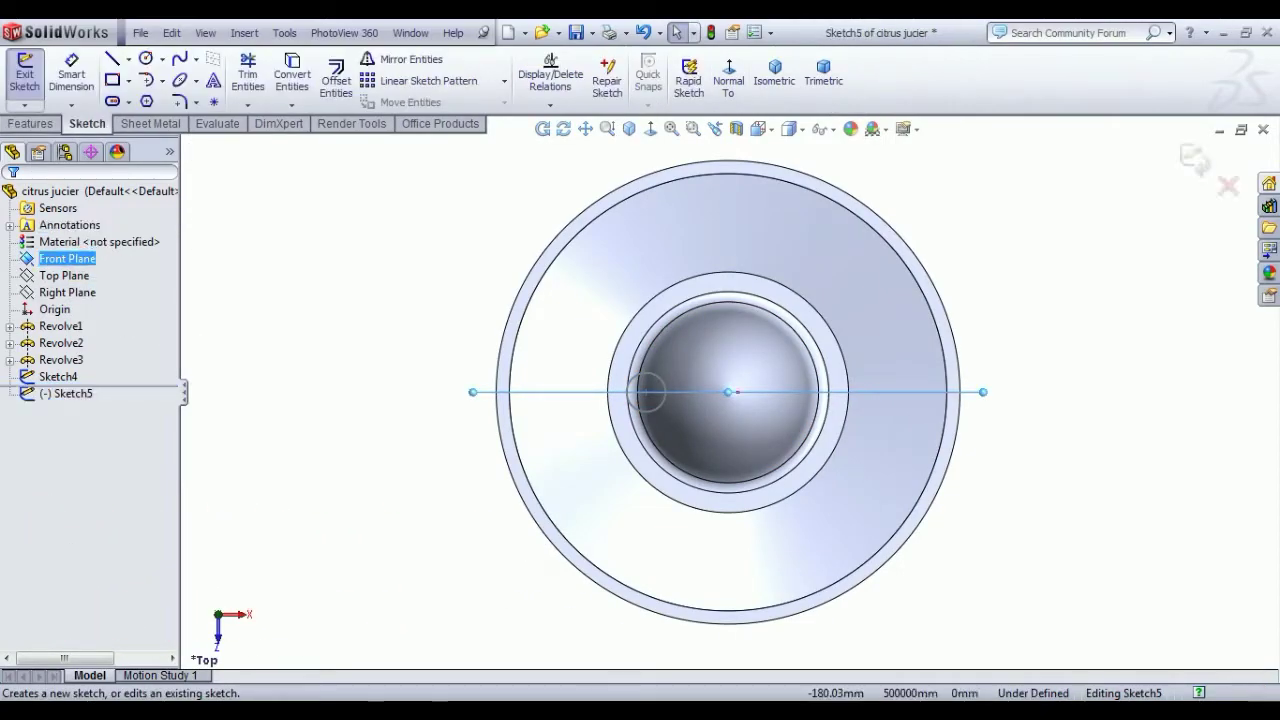
left_click(729, 72)
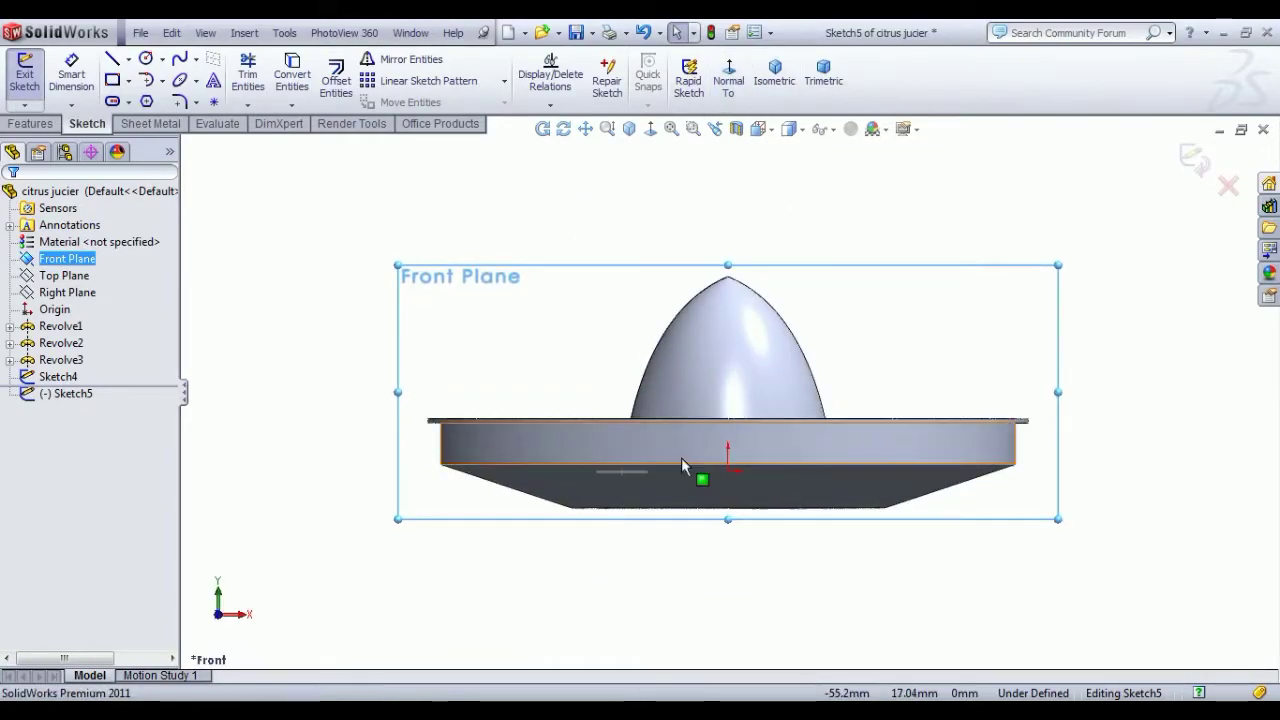
scroll(681, 457, "down", 2)
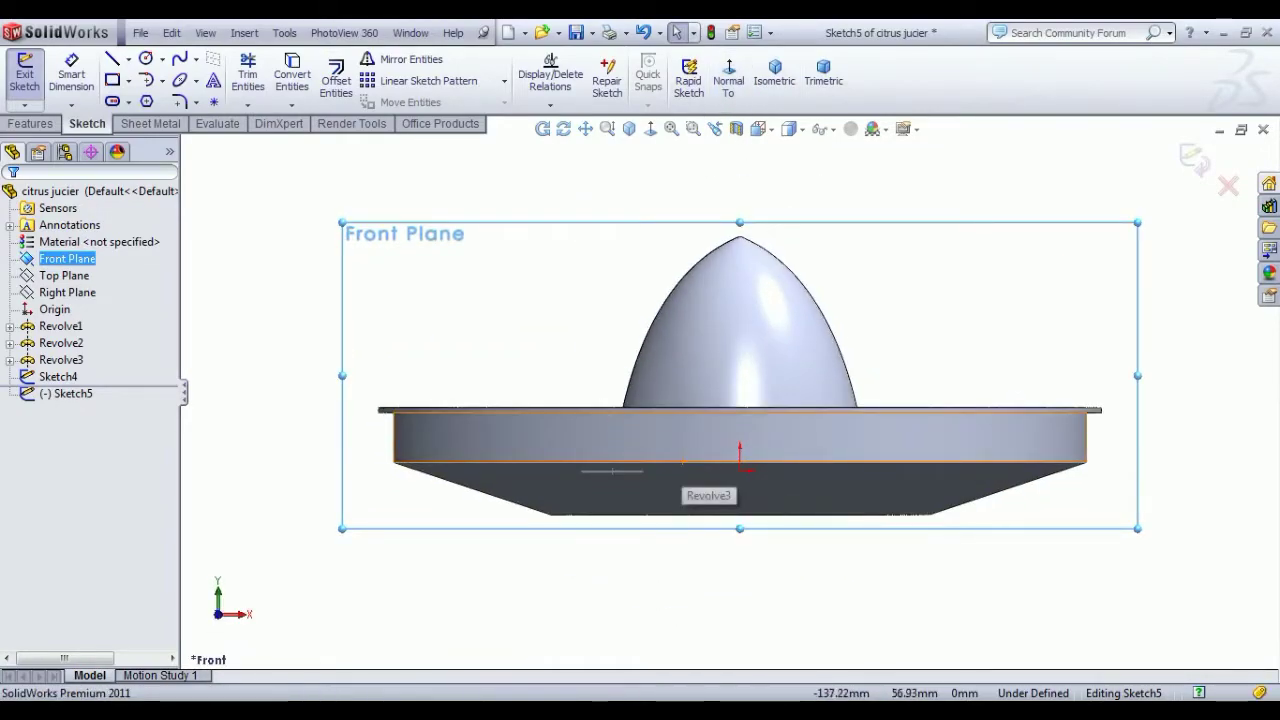
left_click(638, 353)
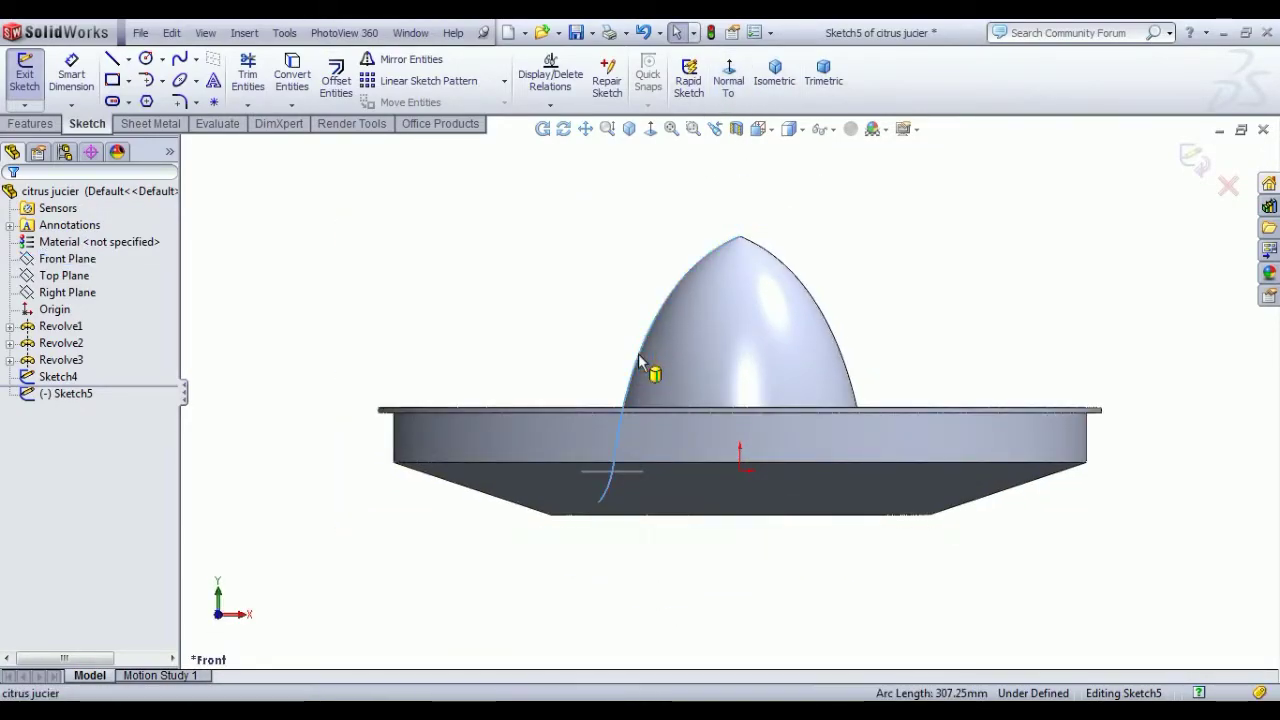
left_click(292, 75)
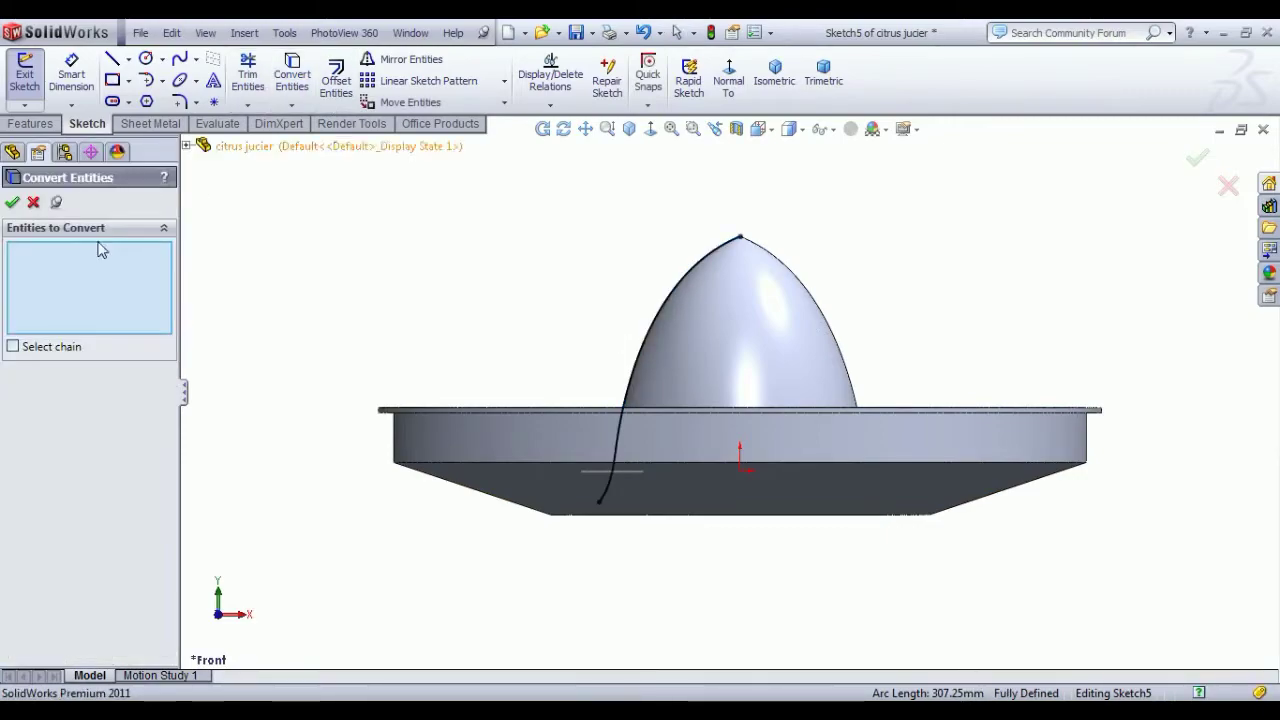
left_click(12, 203)
Draw a horizontal helper line from the origin, trim the curve below it, then delete the line
scroll(630, 460, "down", 2)
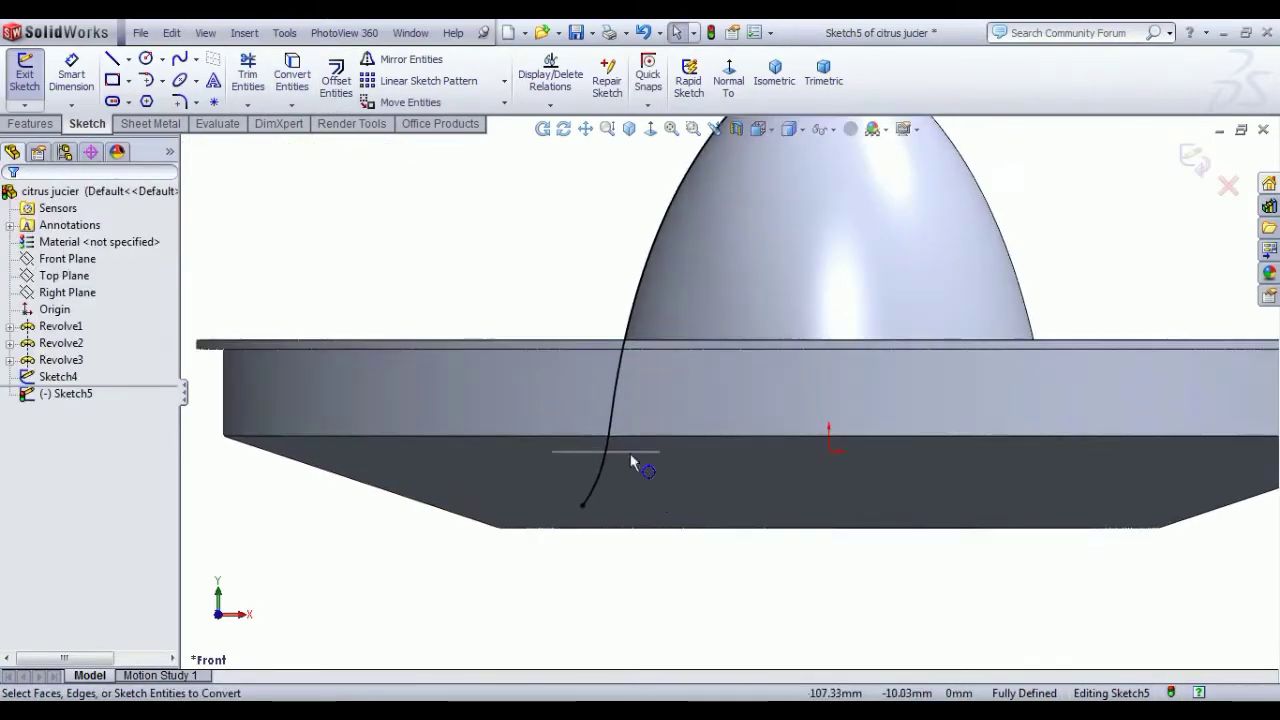
scroll(630, 460, "down", 1)
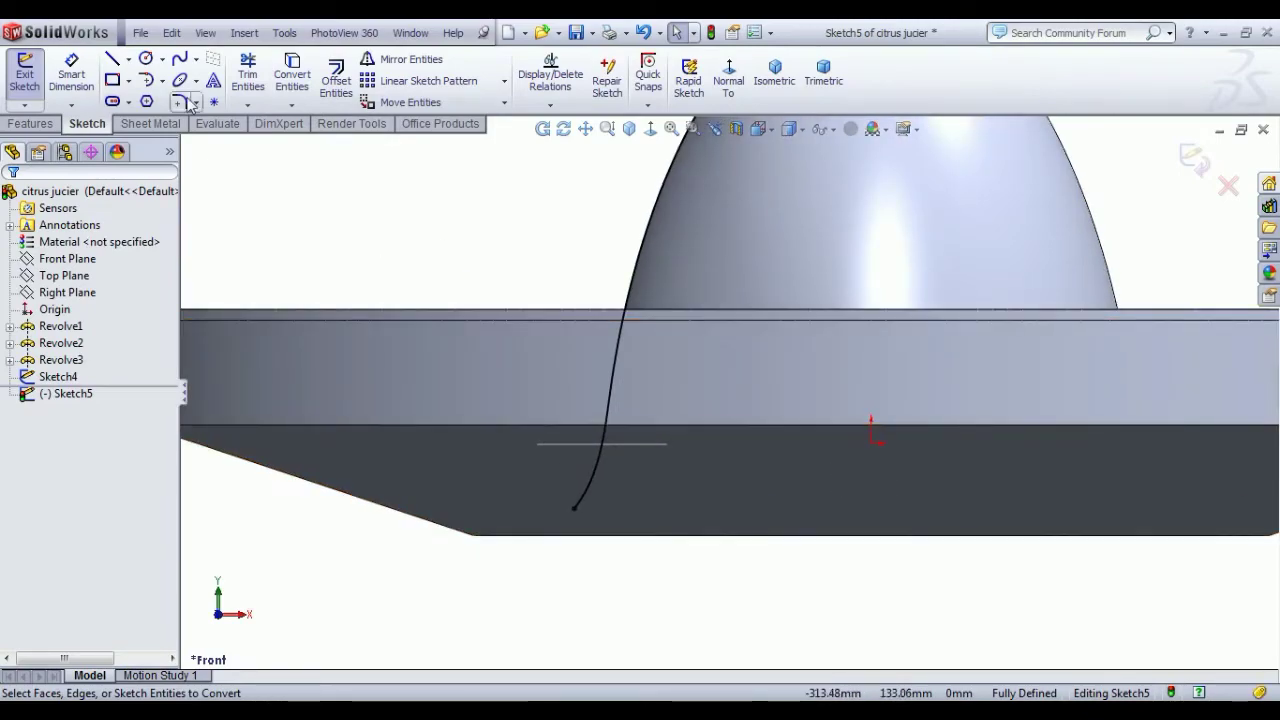
left_click(113, 59)
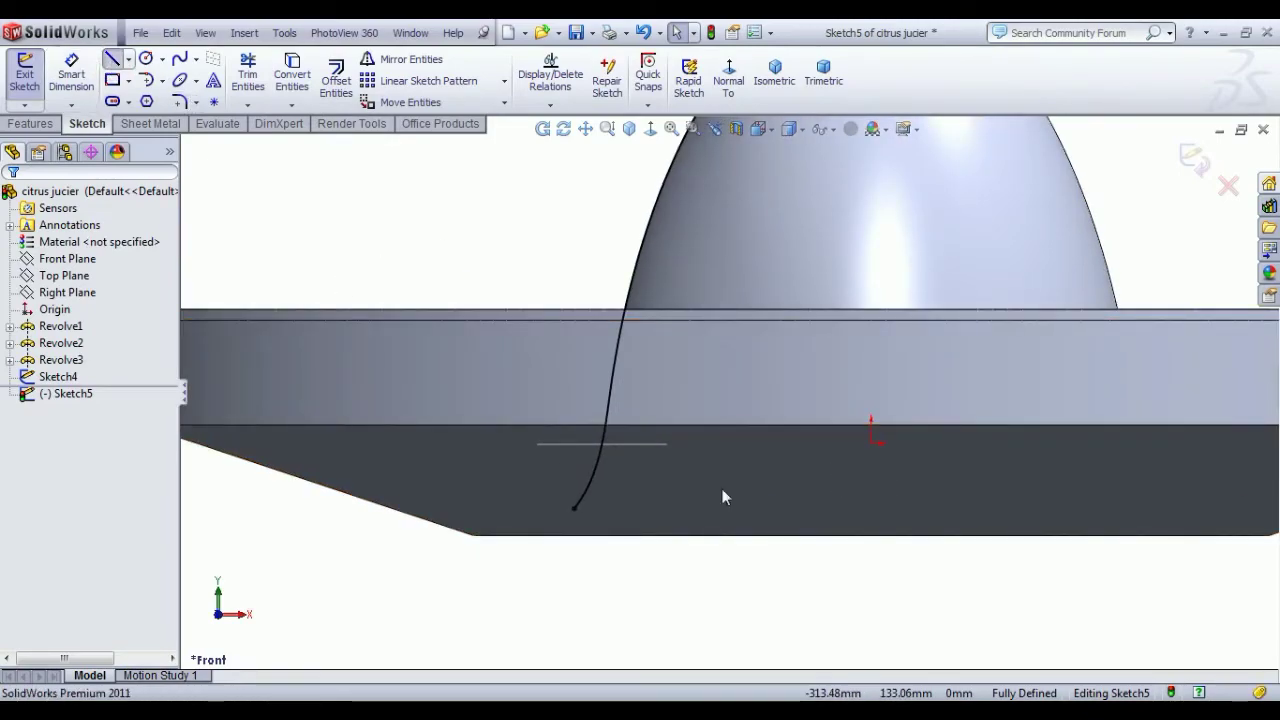
left_click(872, 444)
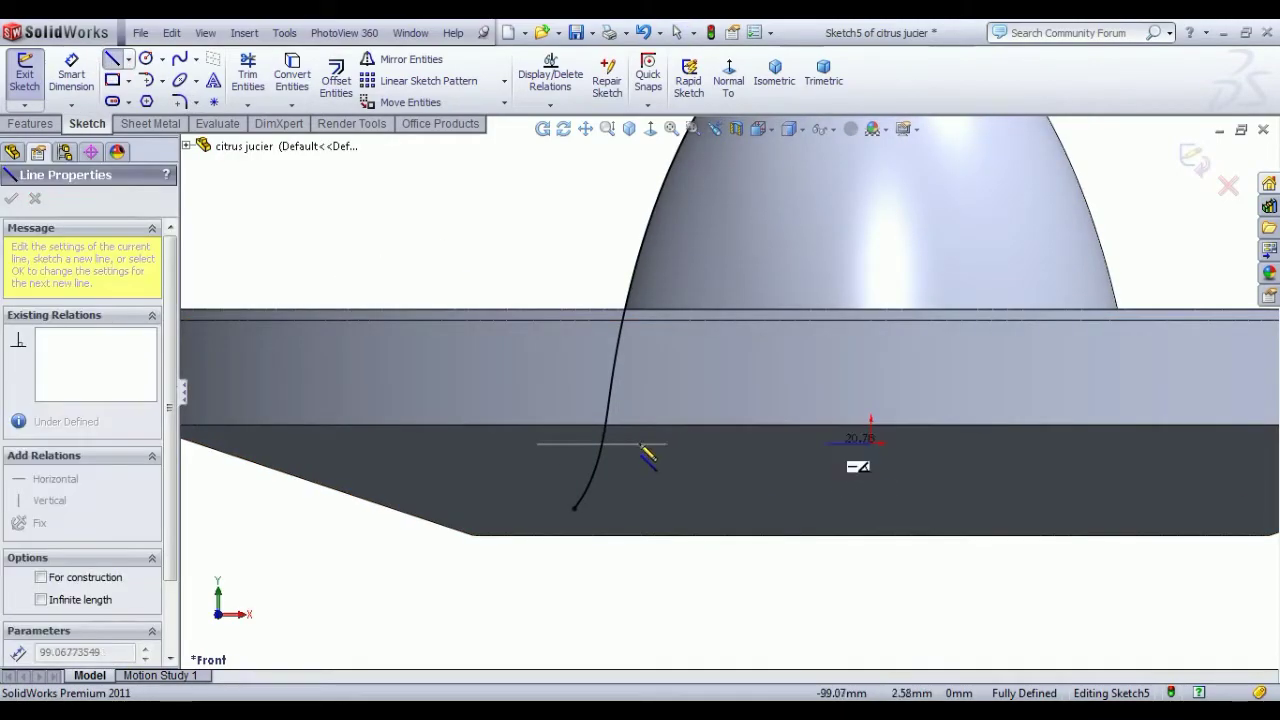
left_click(524, 444)
right_click(457, 243)
left_click(494, 251)
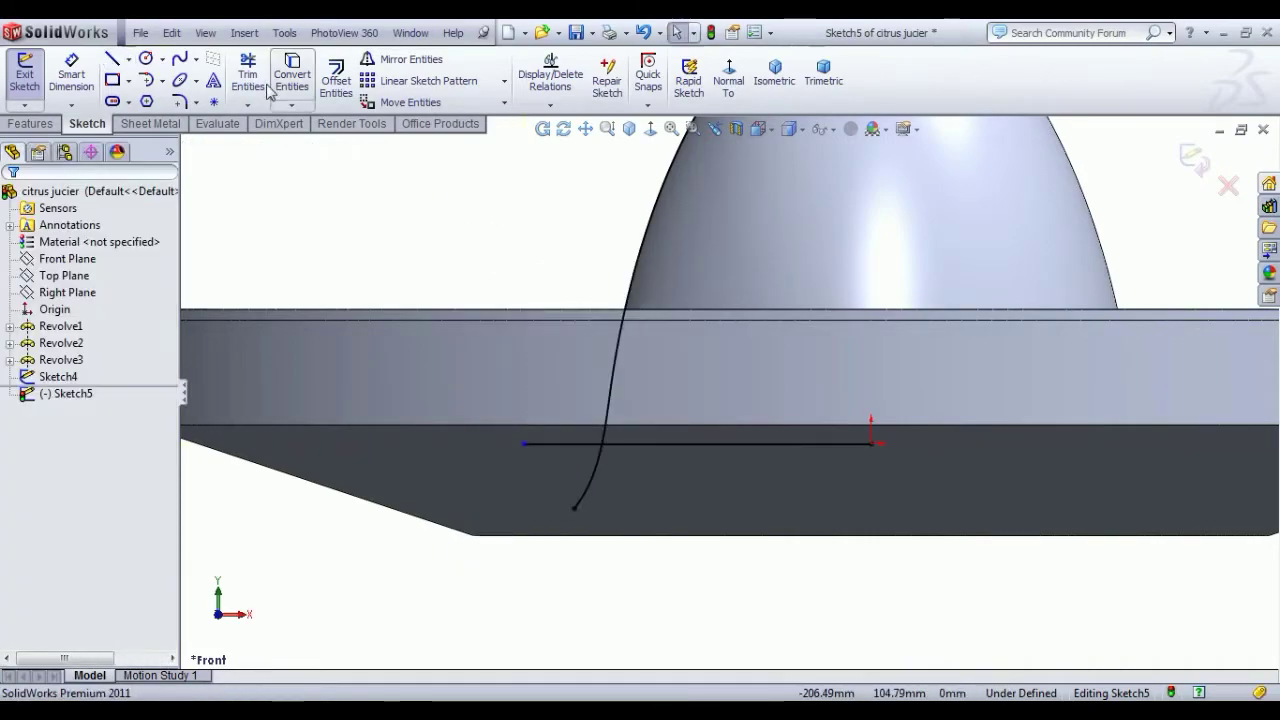
left_click(266, 86)
left_click_drag(543, 457, 593, 484)
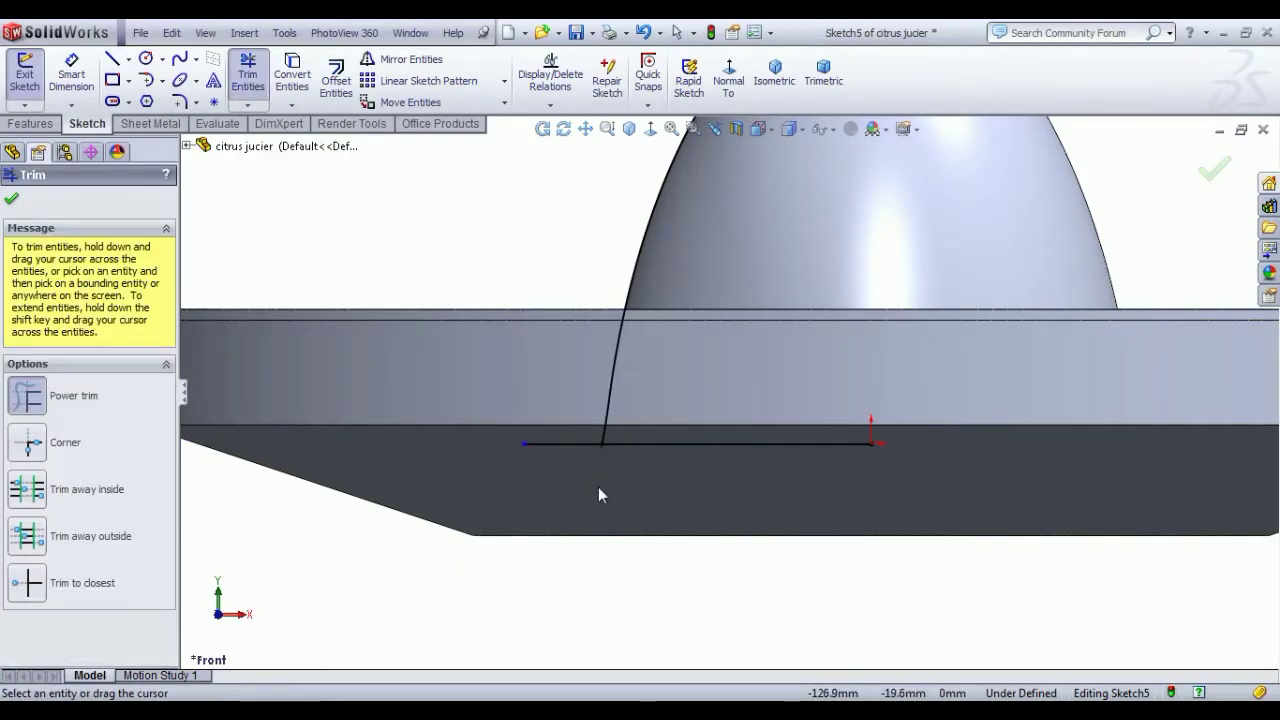
right_click(434, 200)
left_click(458, 194)
left_click(681, 446)
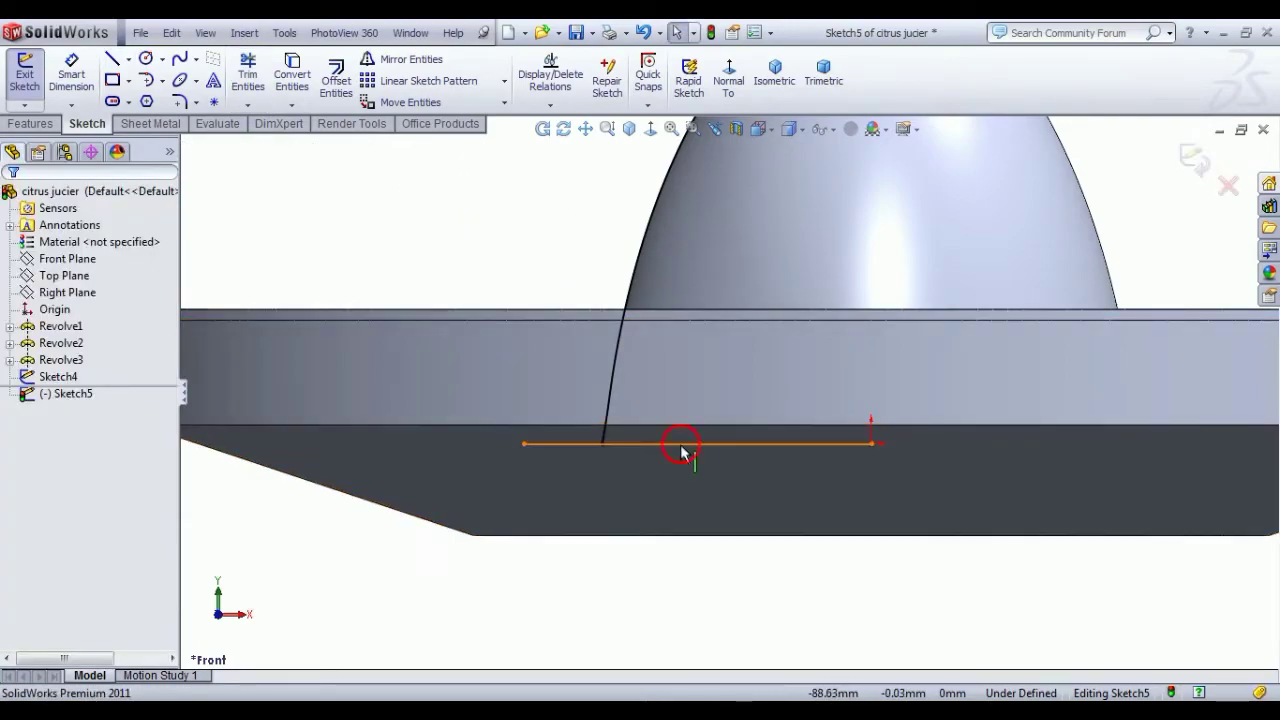
key("Delete")
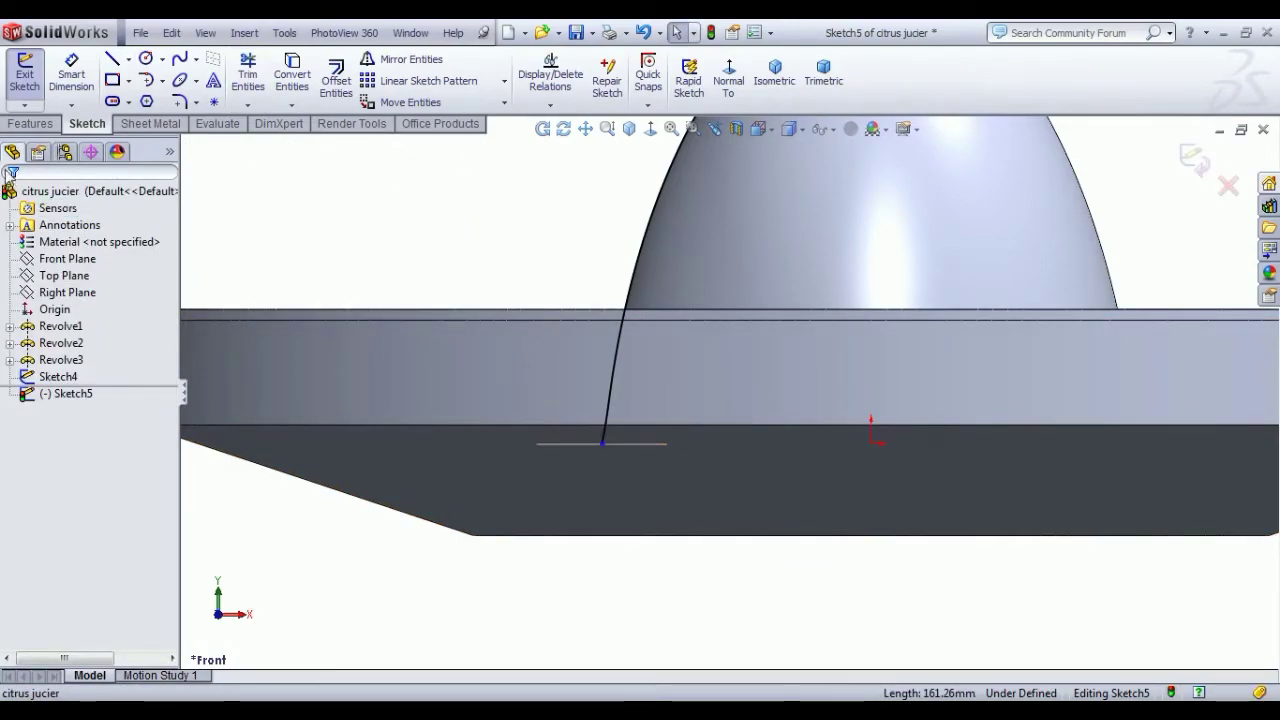
Add a Pierce relation between the curve's lower end and the 60 mm circle, then undo it
middle_click_drag(517, 251, 548, 362)
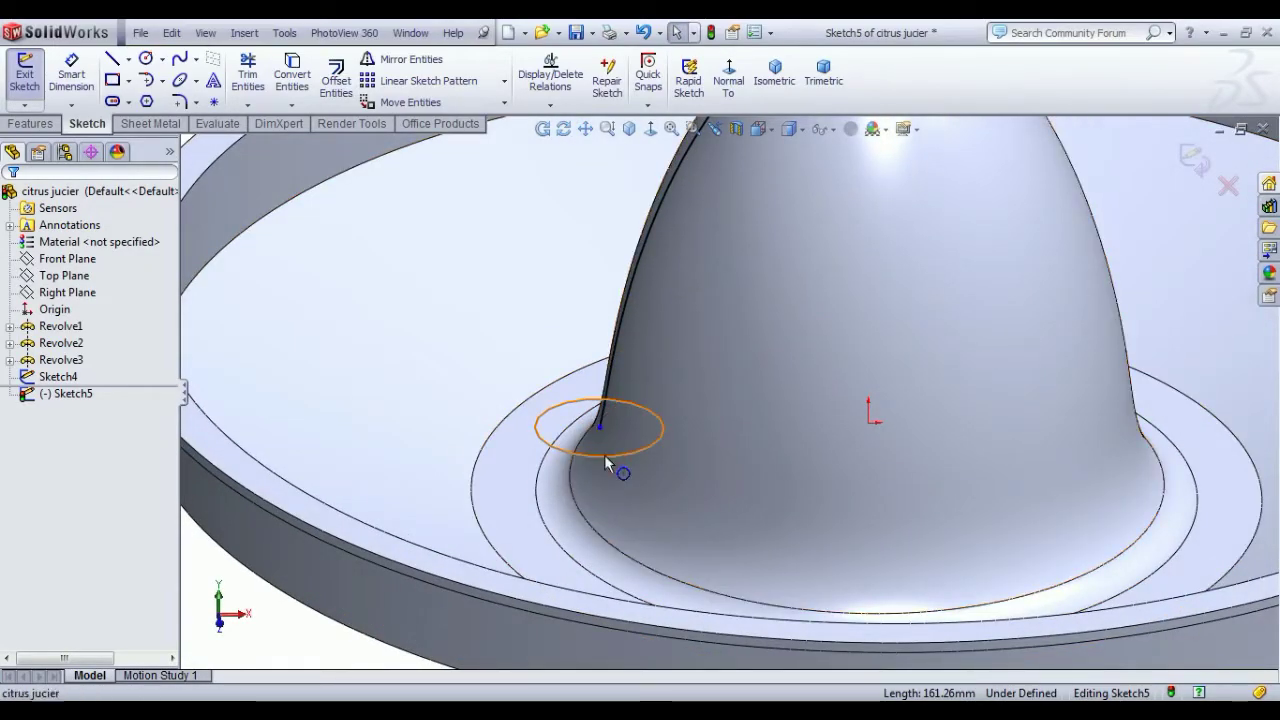
left_click(610, 453)
left_click(599, 428, "ctrl")
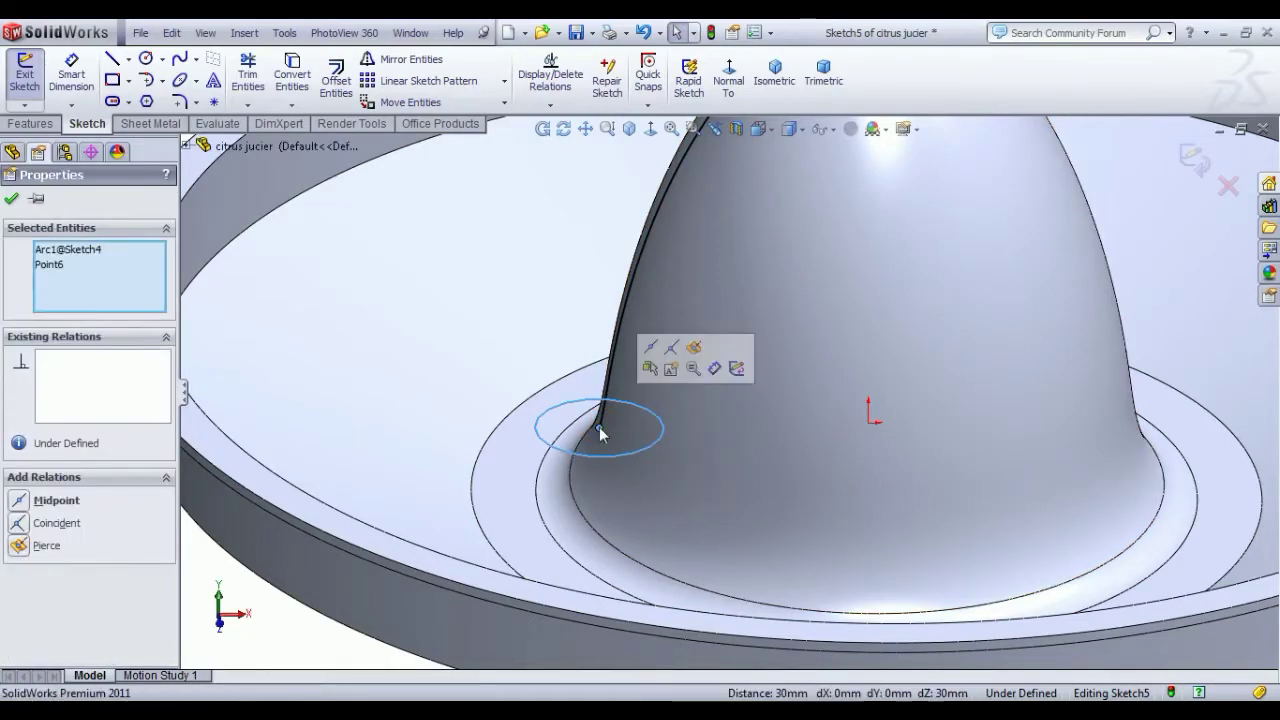
left_click(693, 347)
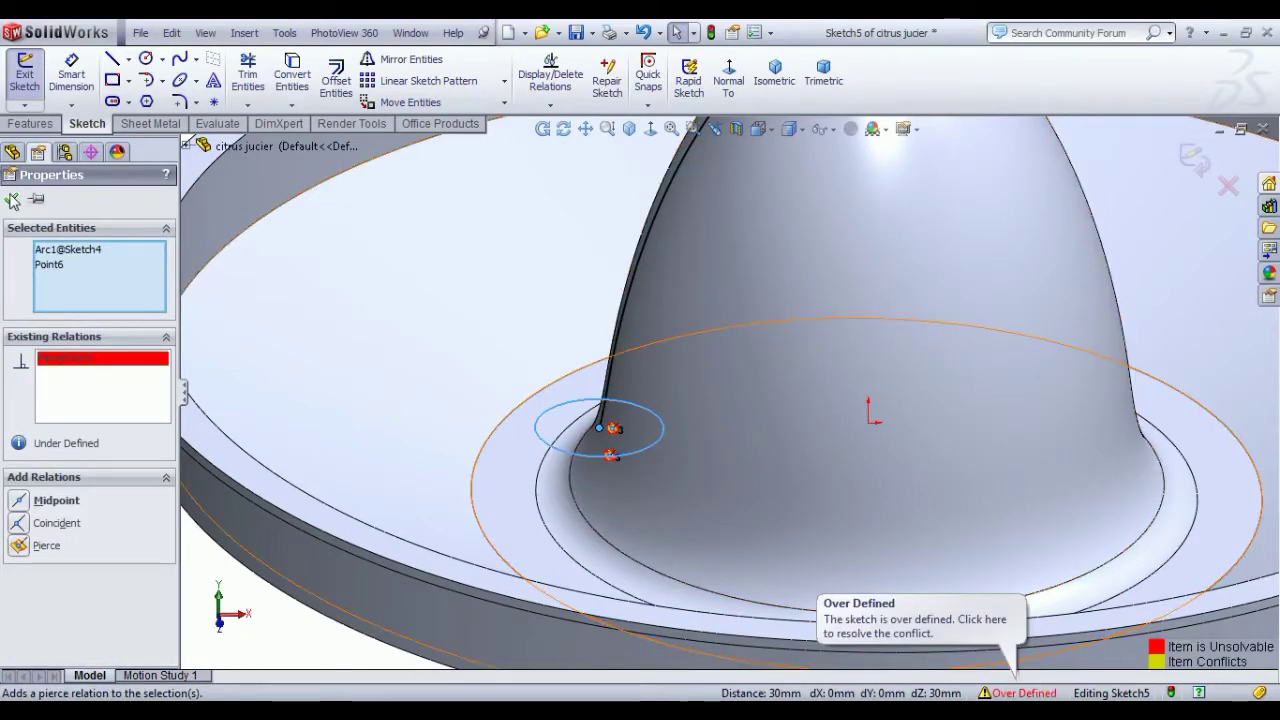
left_click(12, 200)
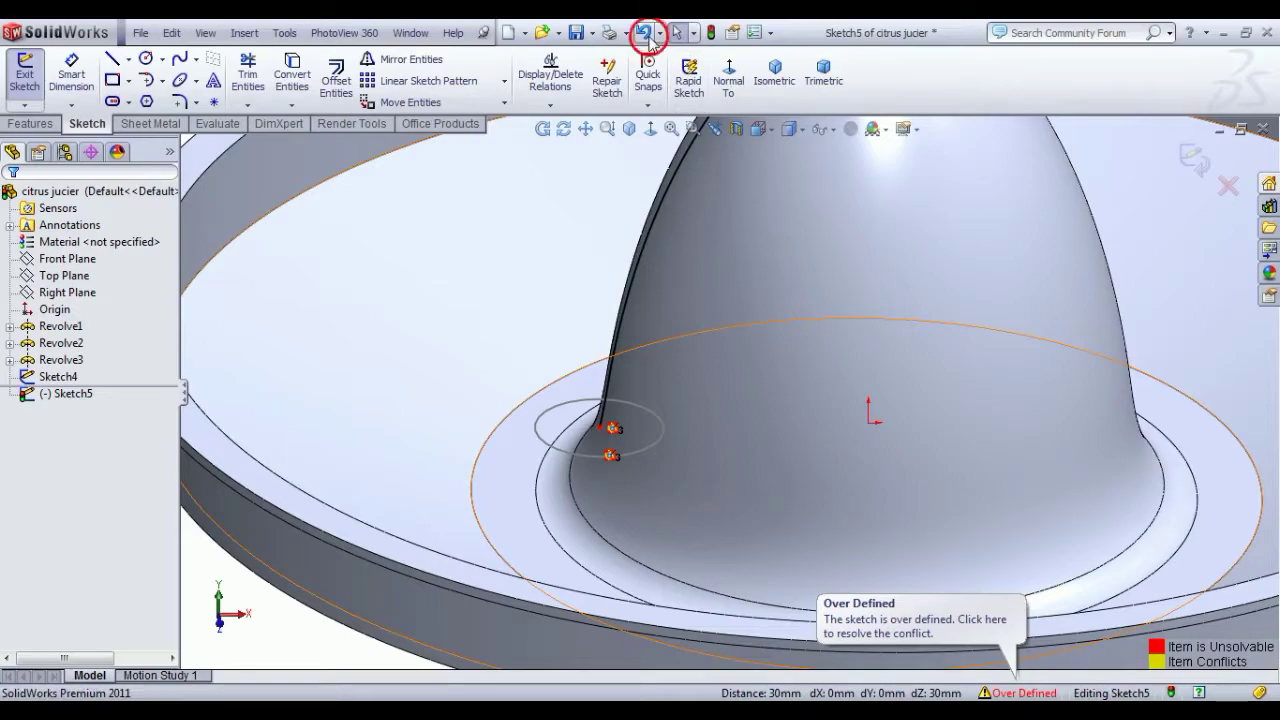
left_click(646, 34)
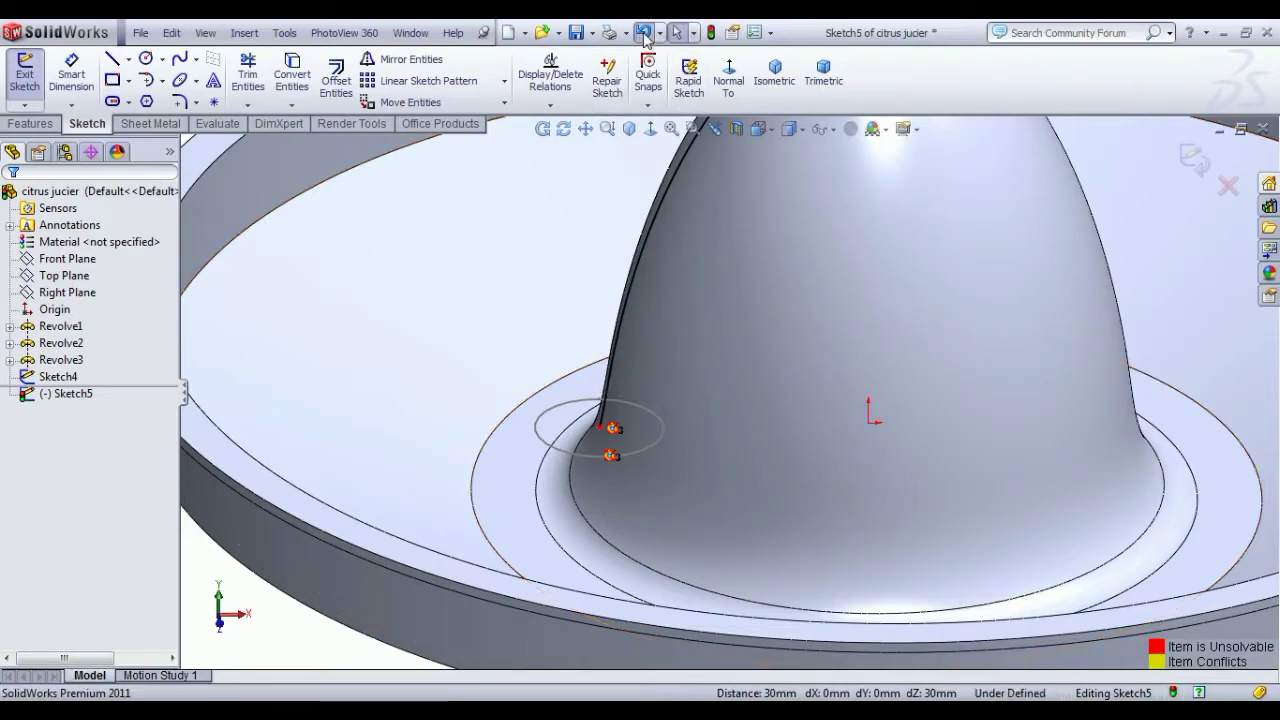
Clear the selection and exit the dome-outline sketch, leaving it under defined
scroll(543, 386, "up", 5)
key("Escape")
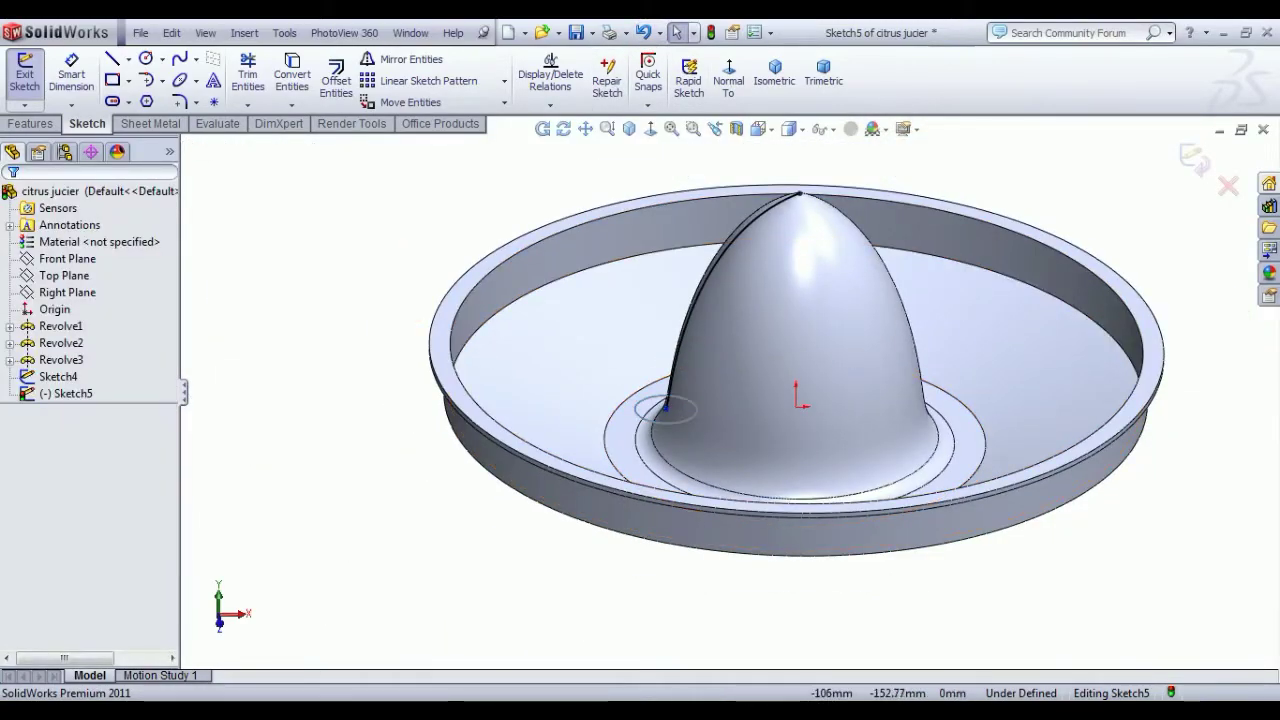
left_click(24, 75)
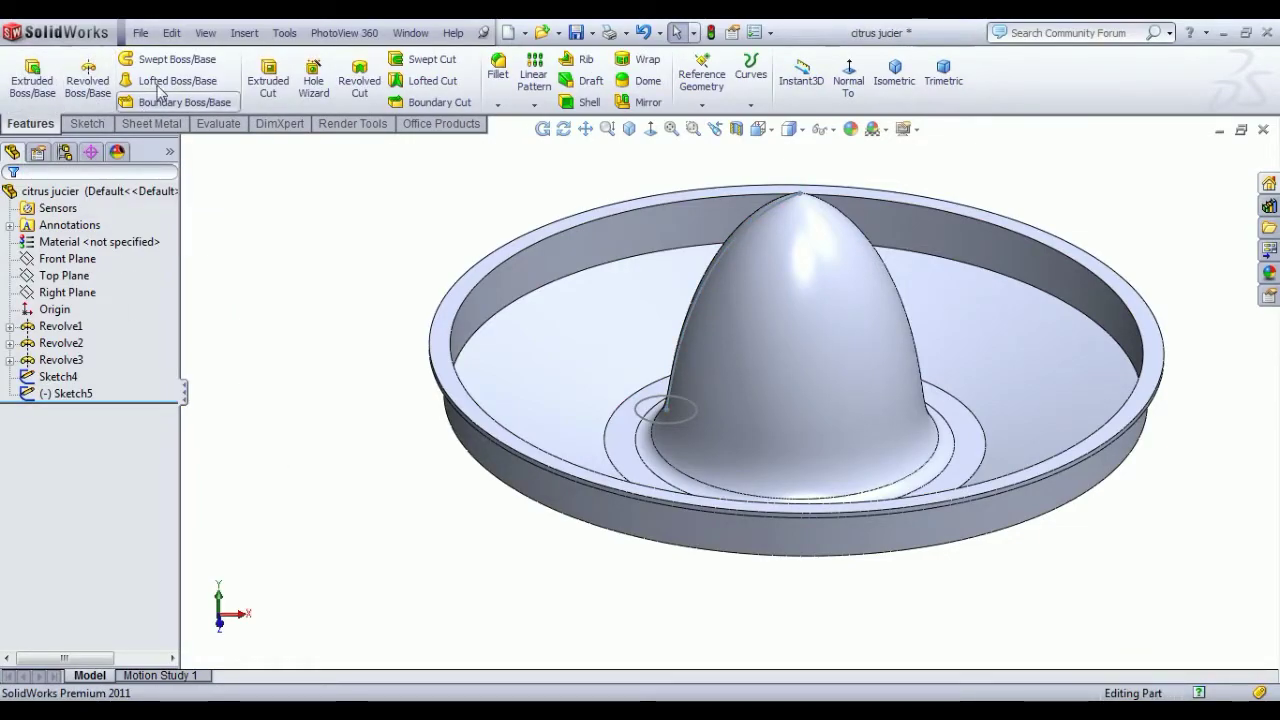
Sweep-cut the Sketch4 circle along the Sketch5 dome curve to create Cut-Sweep1
left_click(425, 59)
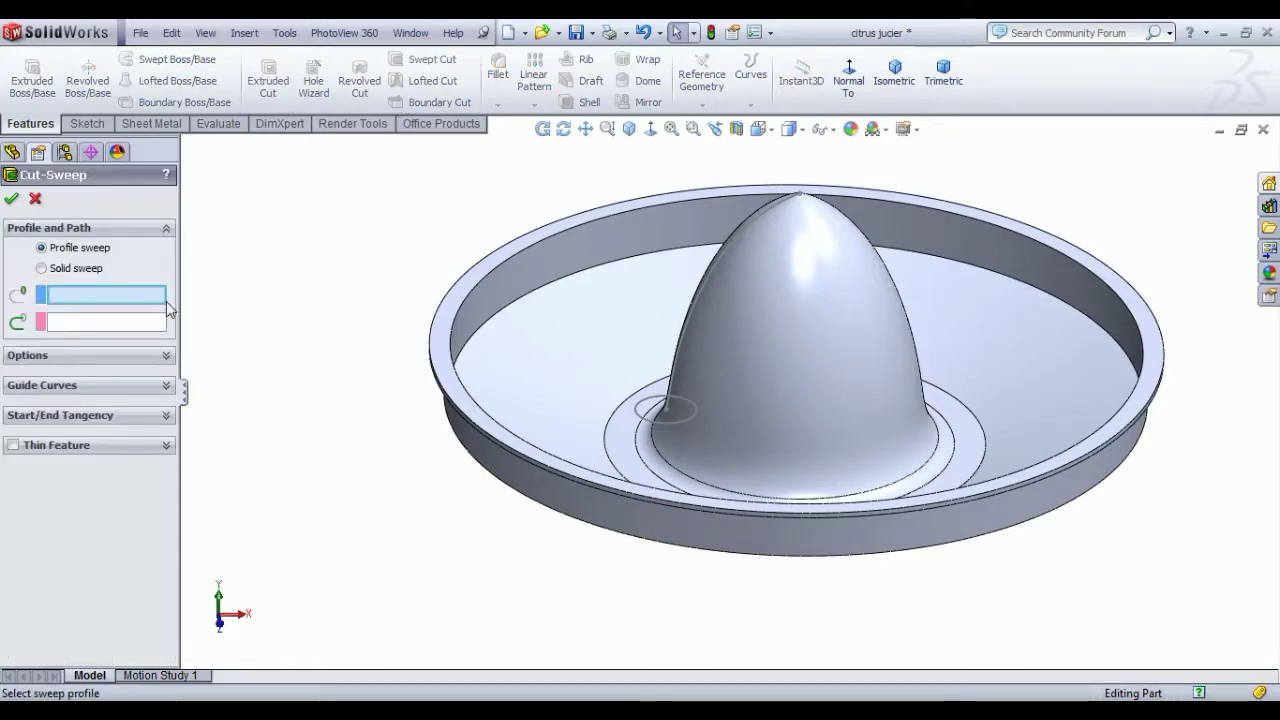
left_click(642, 423)
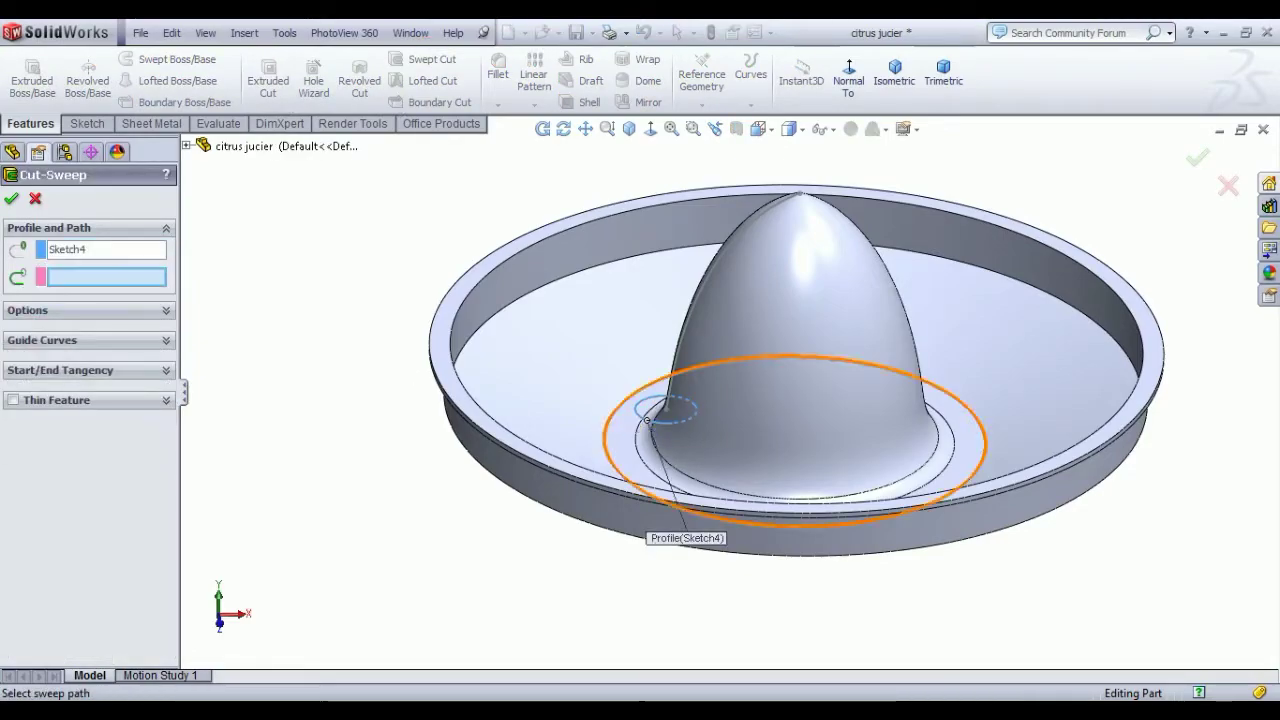
left_click(686, 312)
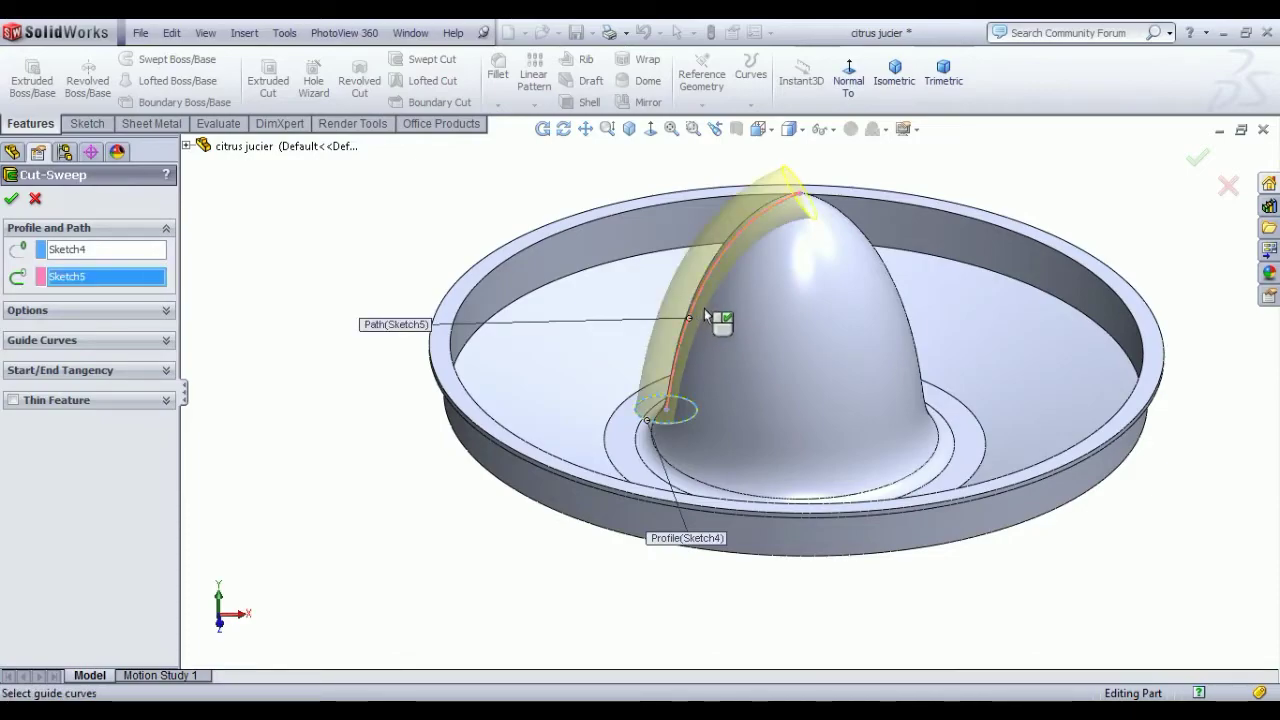
middle_click_drag(710, 333, 727, 364)
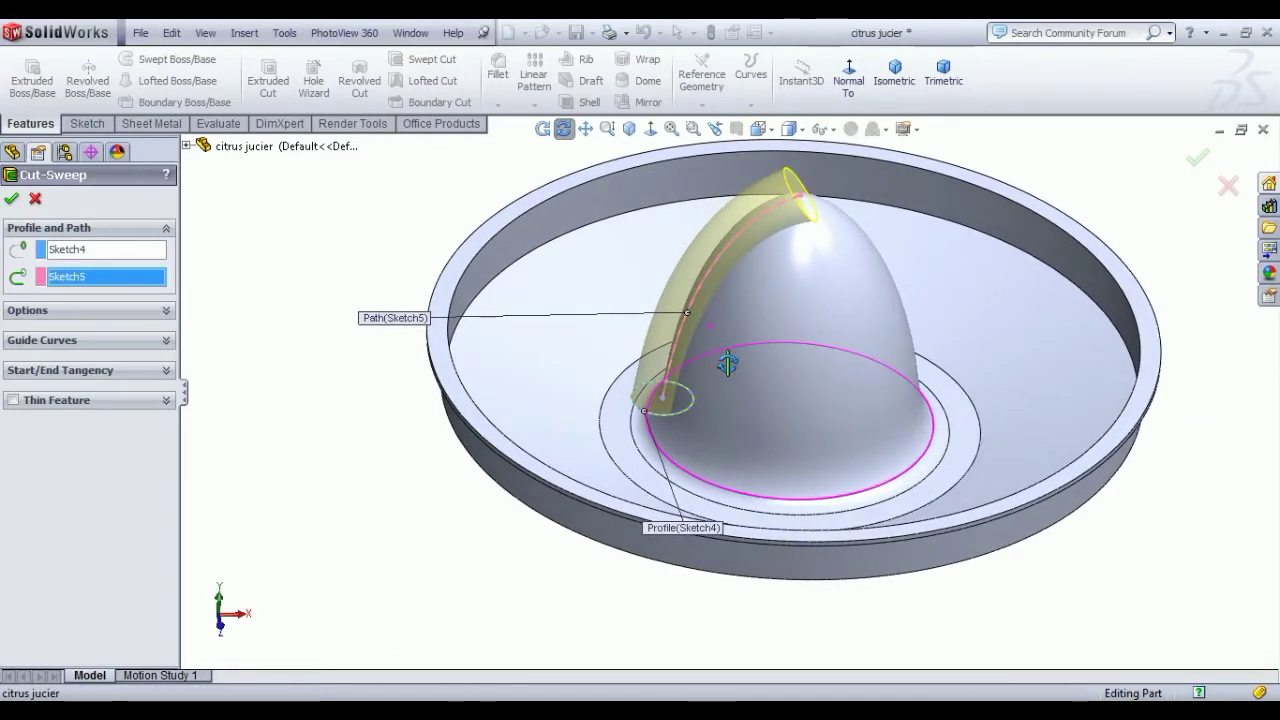
left_click(12, 200)
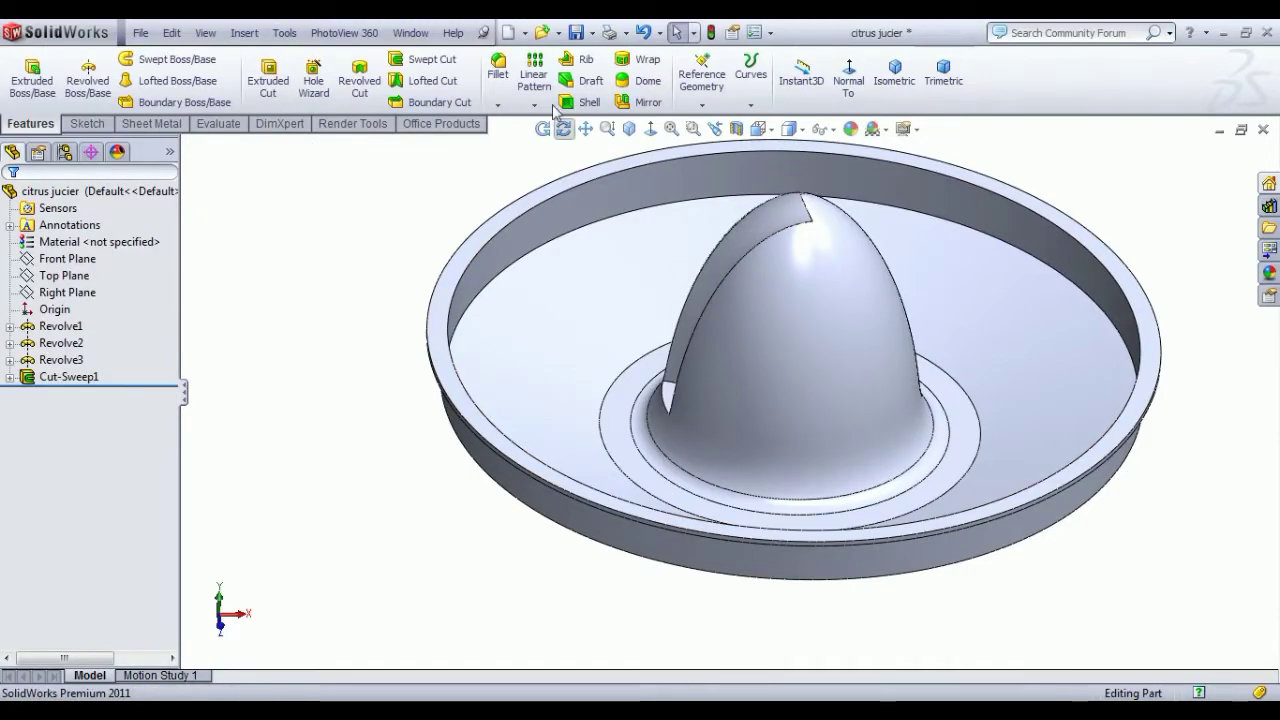
Circular-pattern Cut-Sweep1 as 13 instances over 360° about the rim face axis
left_click(534, 105)
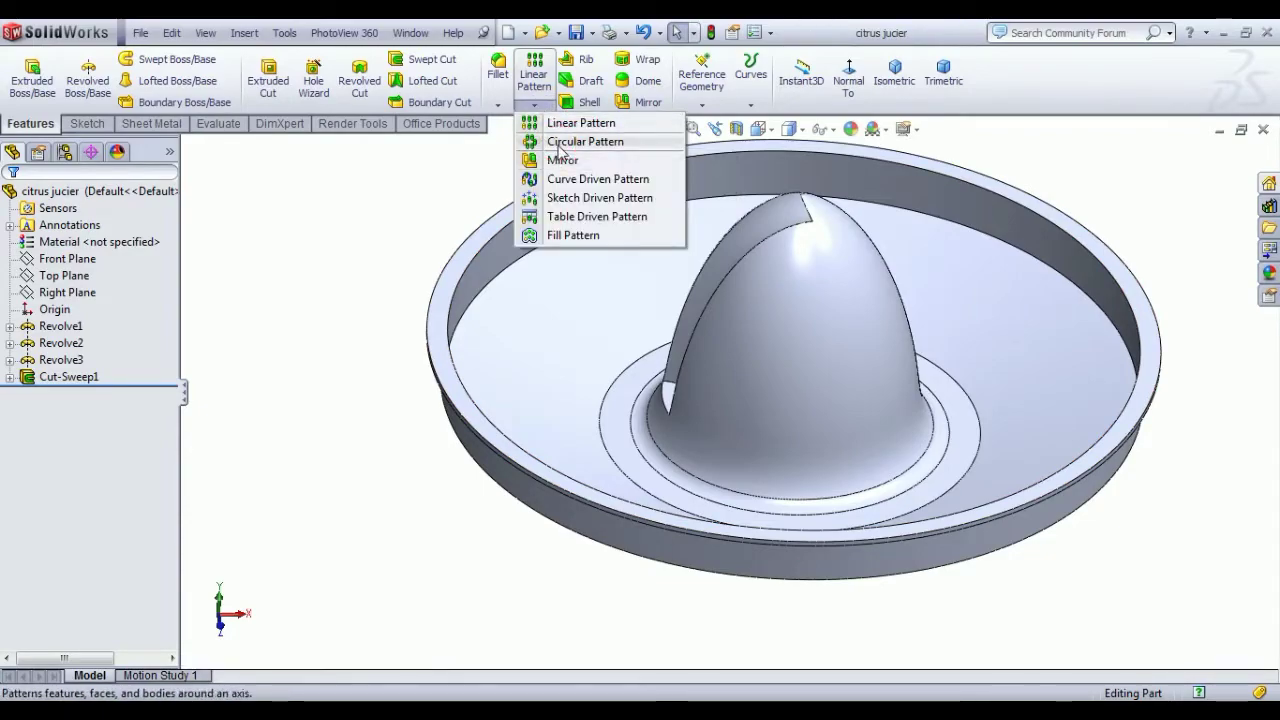
left_click(562, 143)
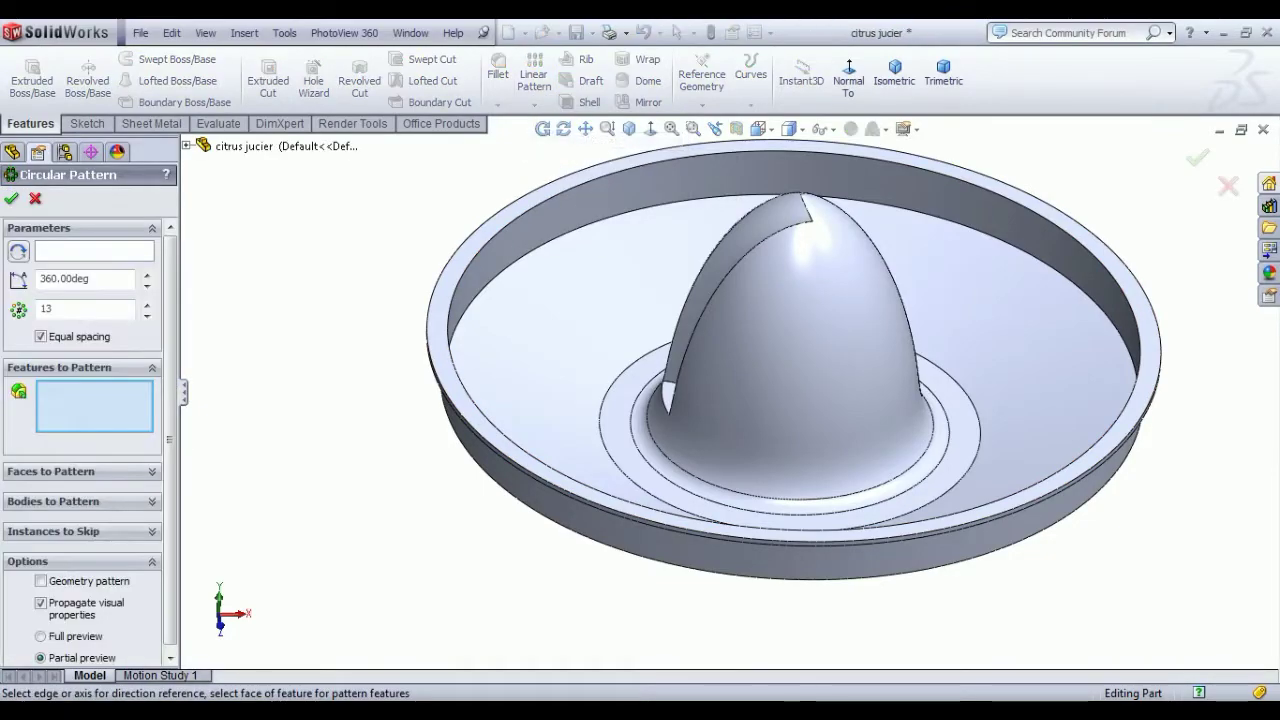
left_click(59, 255)
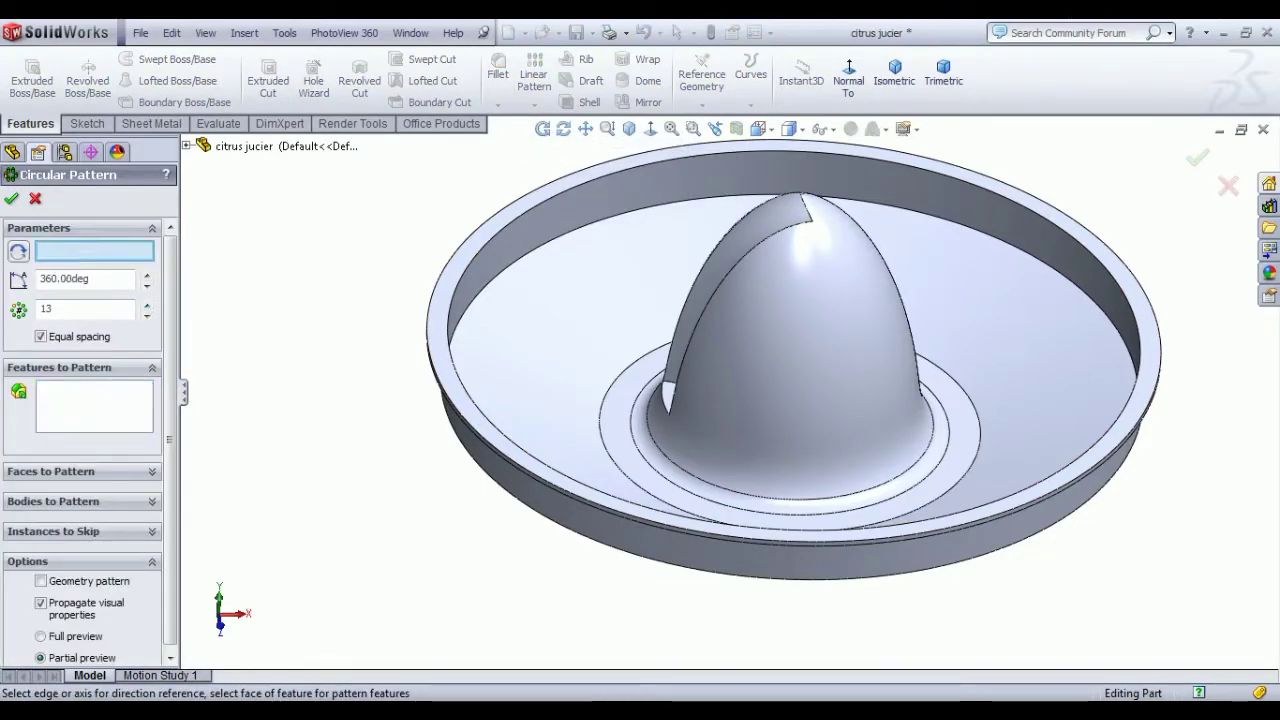
left_click(706, 556)
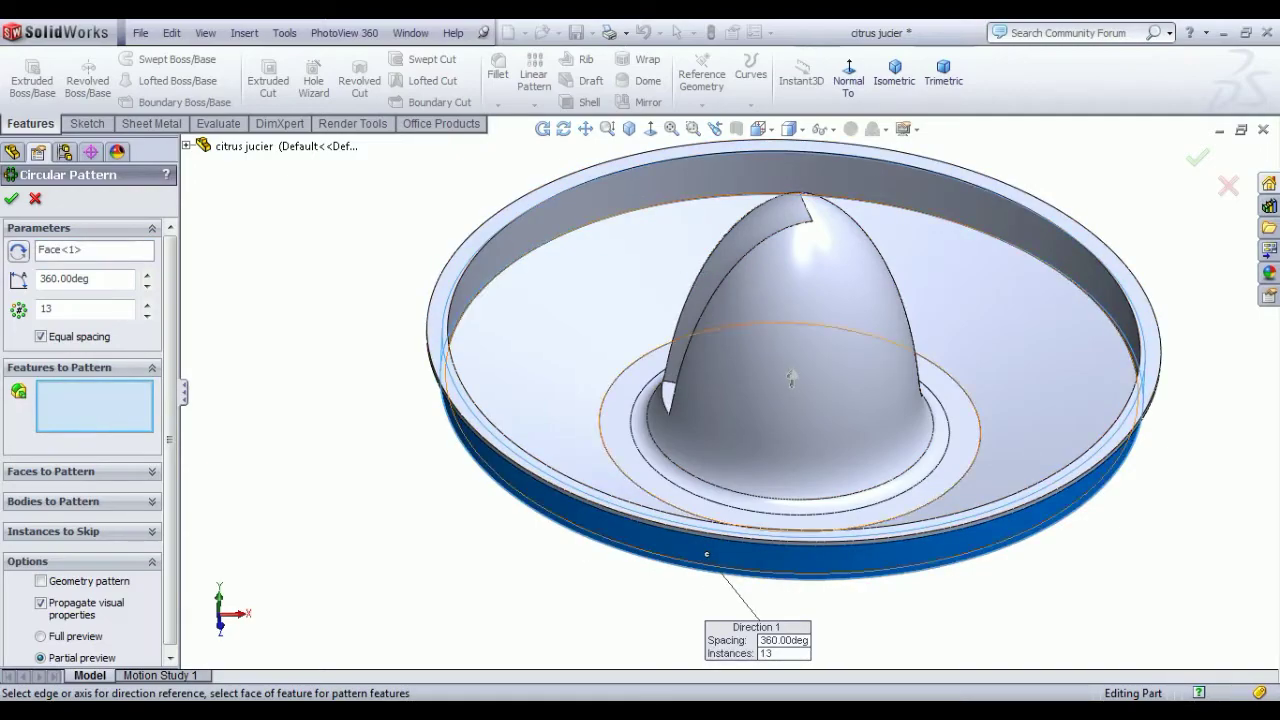
left_click(739, 239)
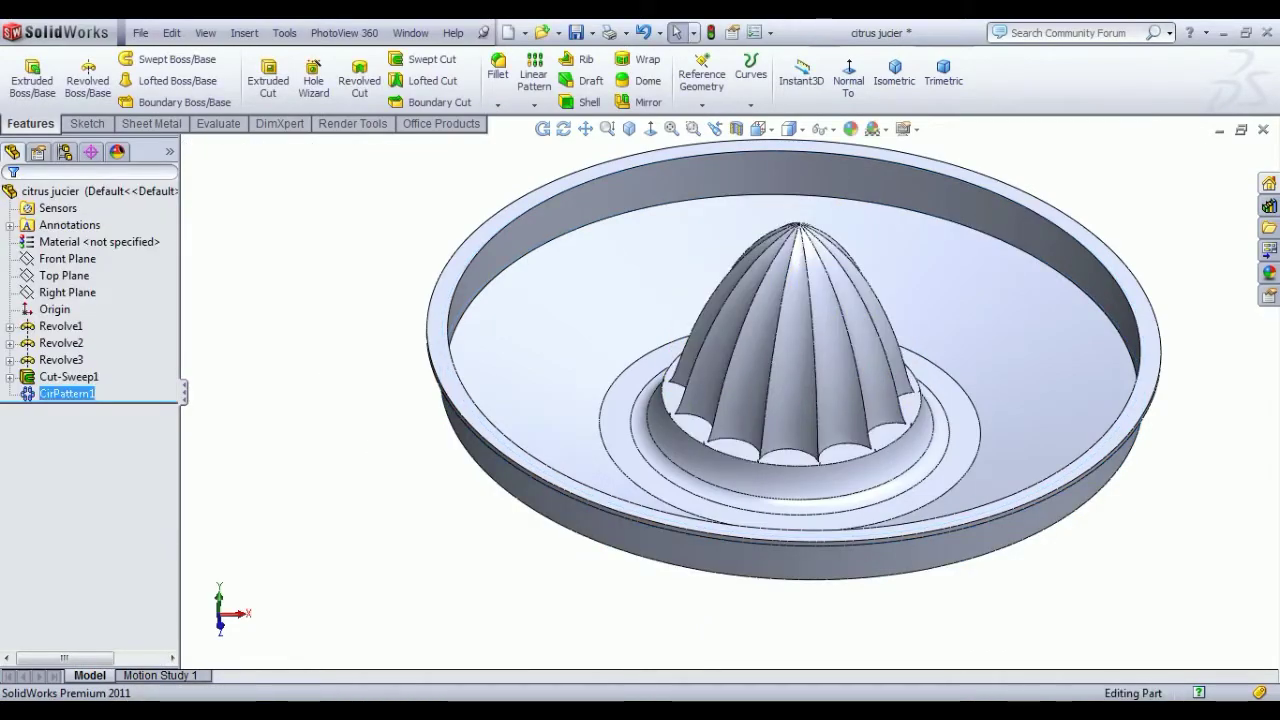
middle_click_drag(380, 431, 403, 475)
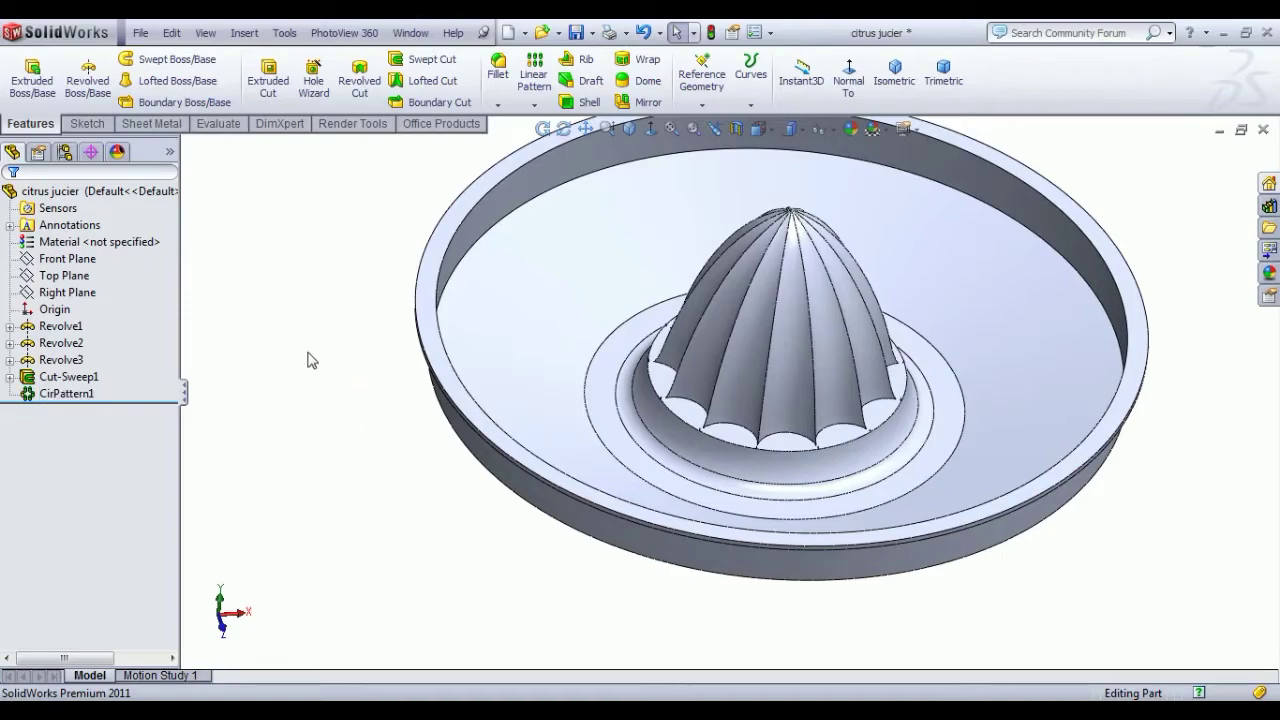
Start a new sketch on the Top Plane, viewed face-on
left_click(64, 275)
left_click(82, 245)
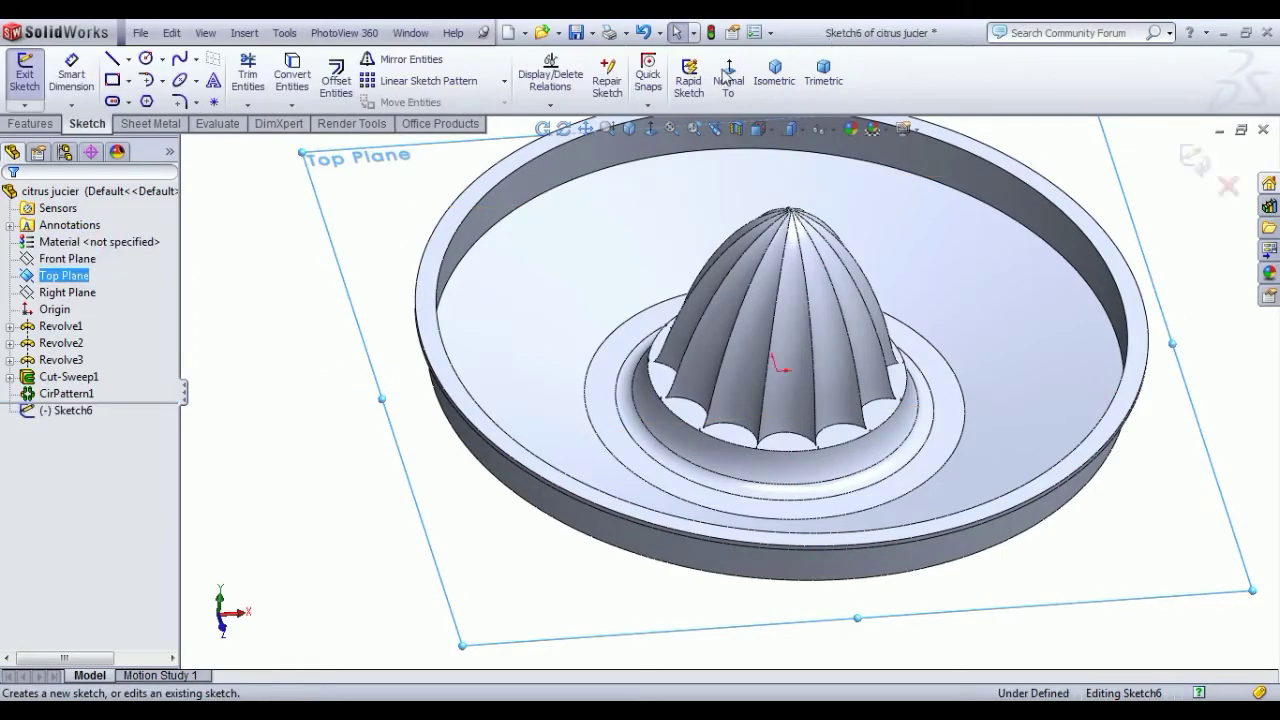
left_click(728, 75)
scroll(697, 405, "down", 3)
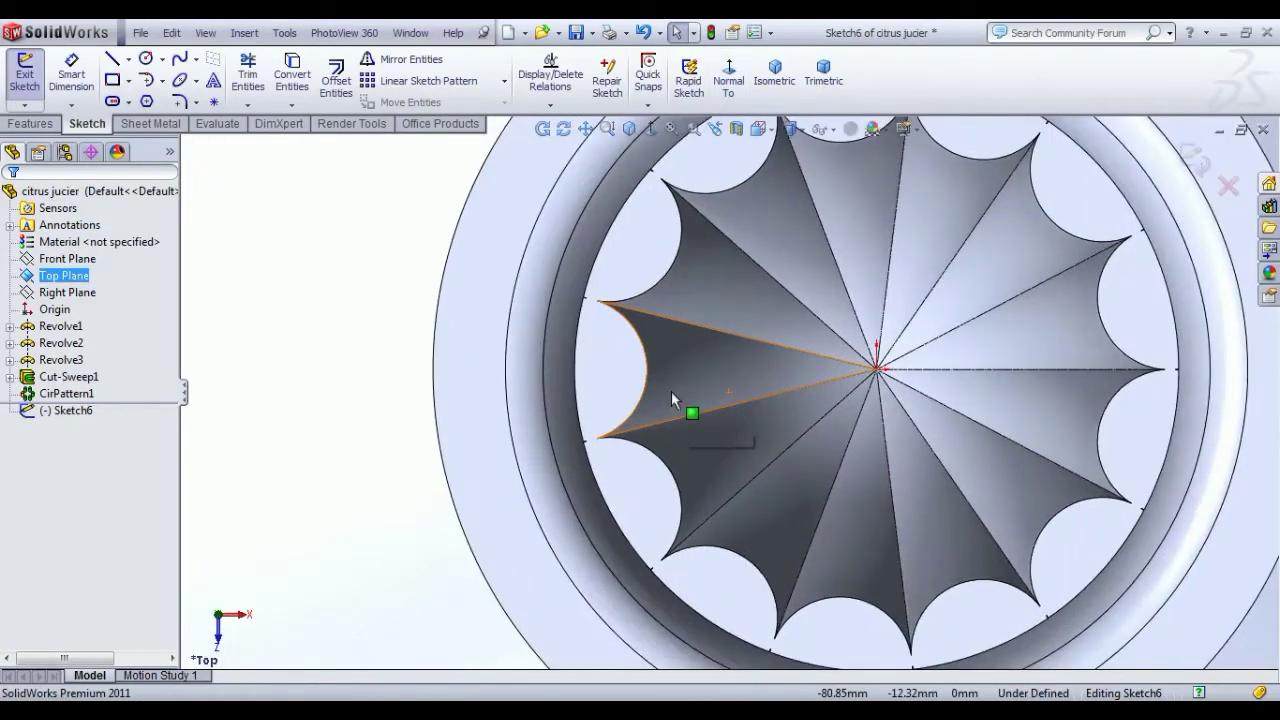
scroll(671, 391, "down", 2)
scroll(651, 400, "up", 3)
scroll(810, 230, "up", 2)
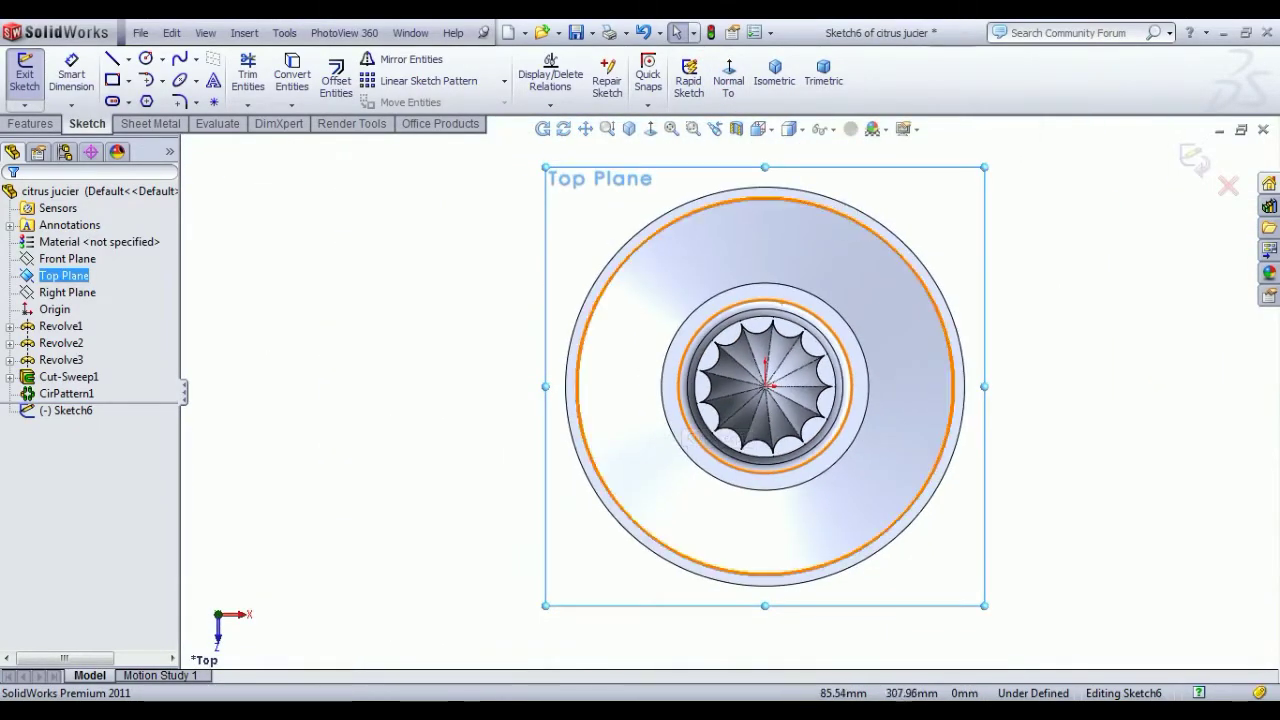
scroll(778, 250, "down", 2)
scroll(777, 254, "down", 2)
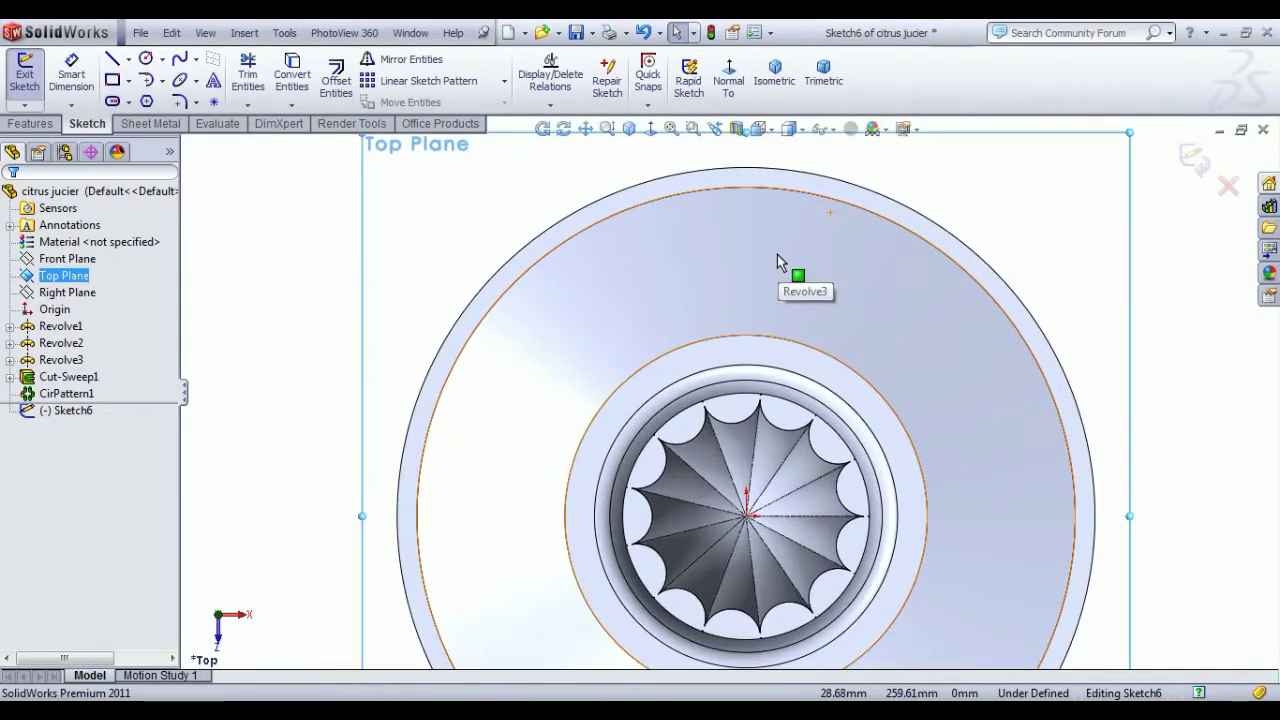
Draw a centre-point rectangle above the reamer
left_click(127, 81)
left_click(150, 115)
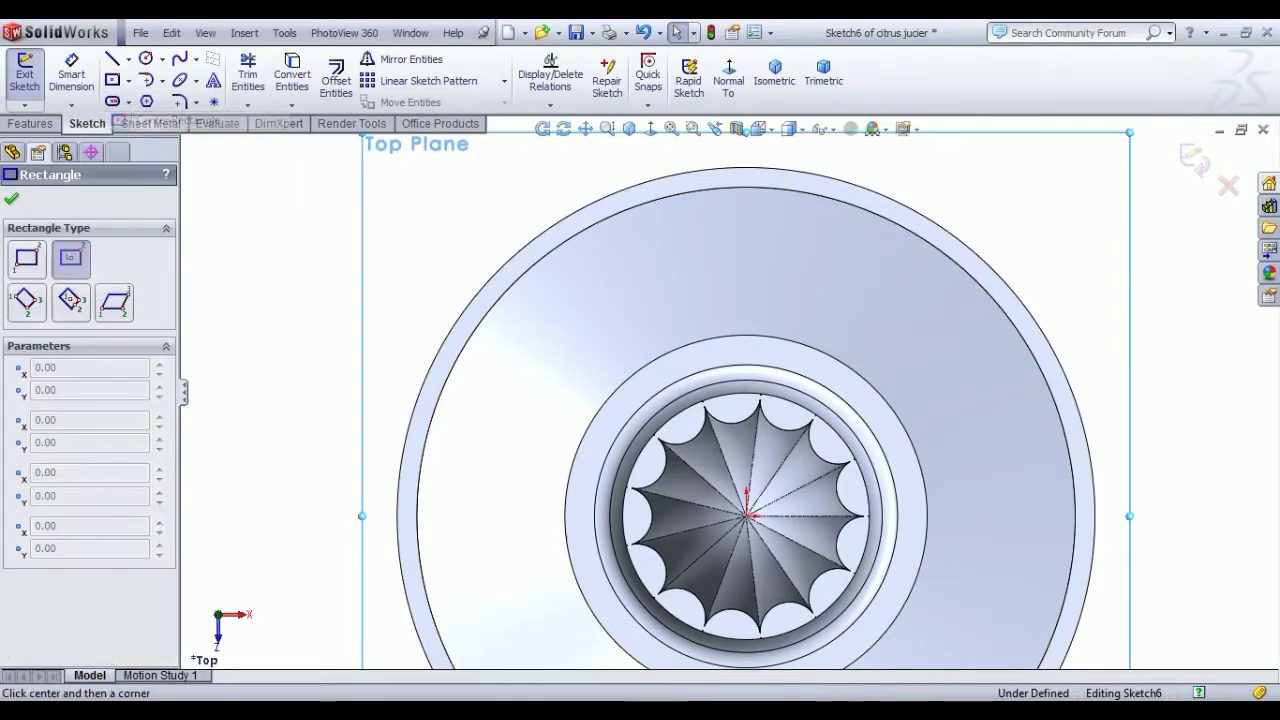
left_click(746, 287)
left_click(759, 324)
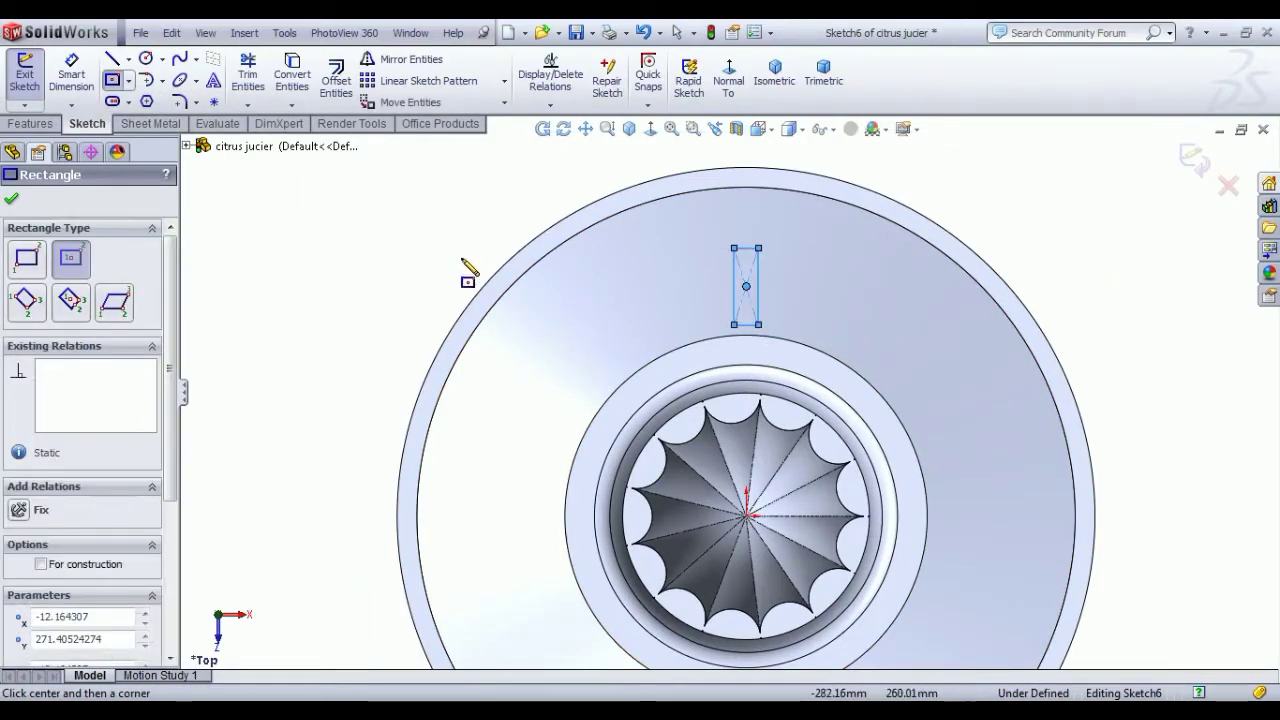
right_click(460, 270)
left_click(457, 270)
Dimension the rectangle to 170 mm long and 10 mm wide
key("d")
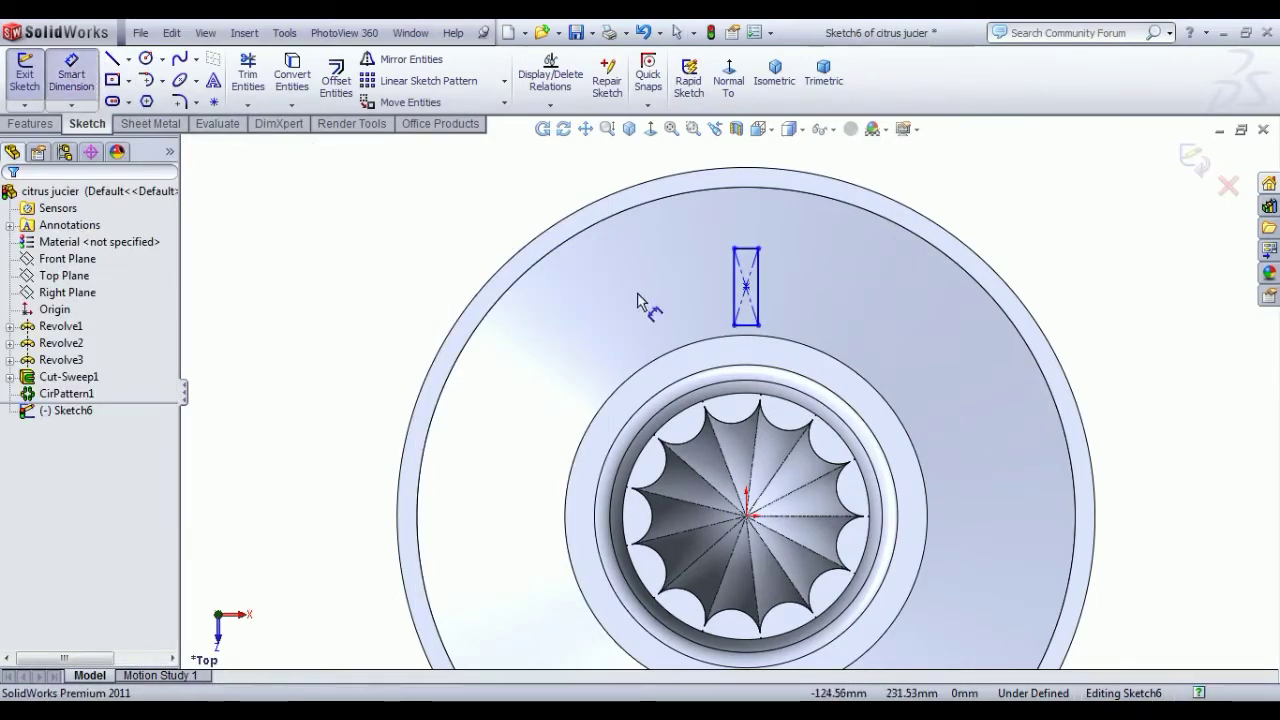
left_click(759, 295)
left_click(805, 290)
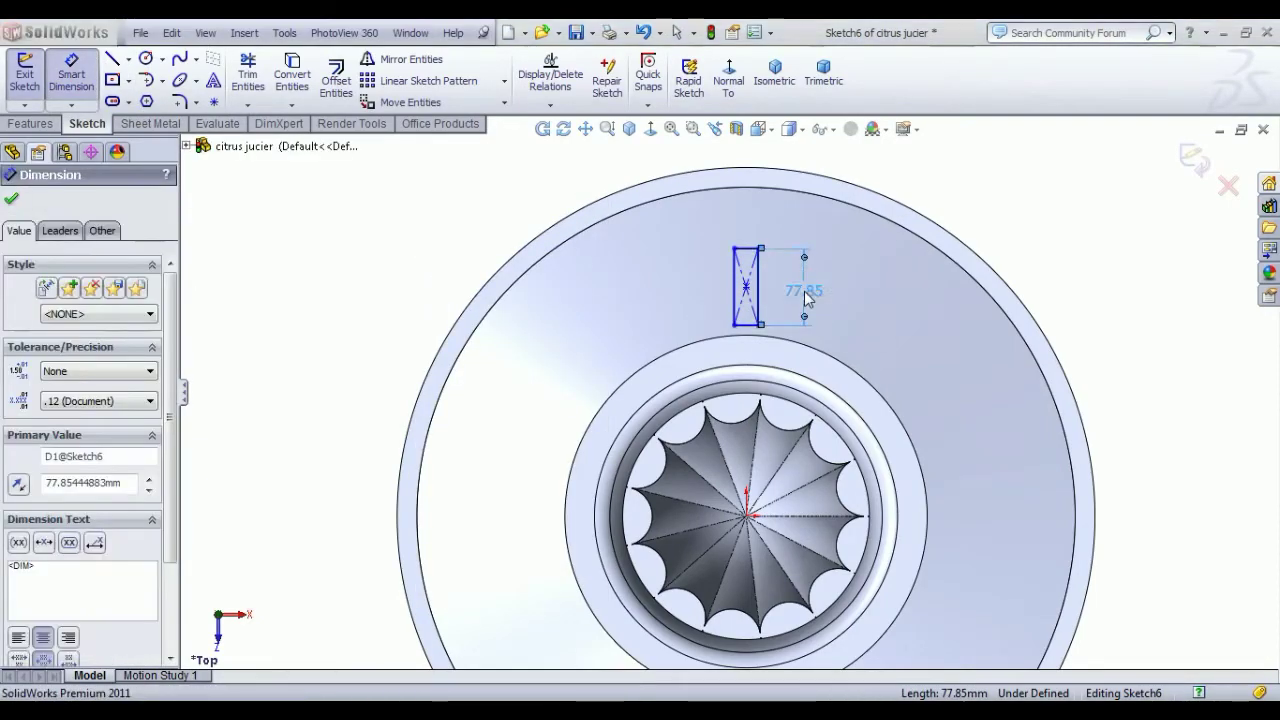
type("170")
key("Return")
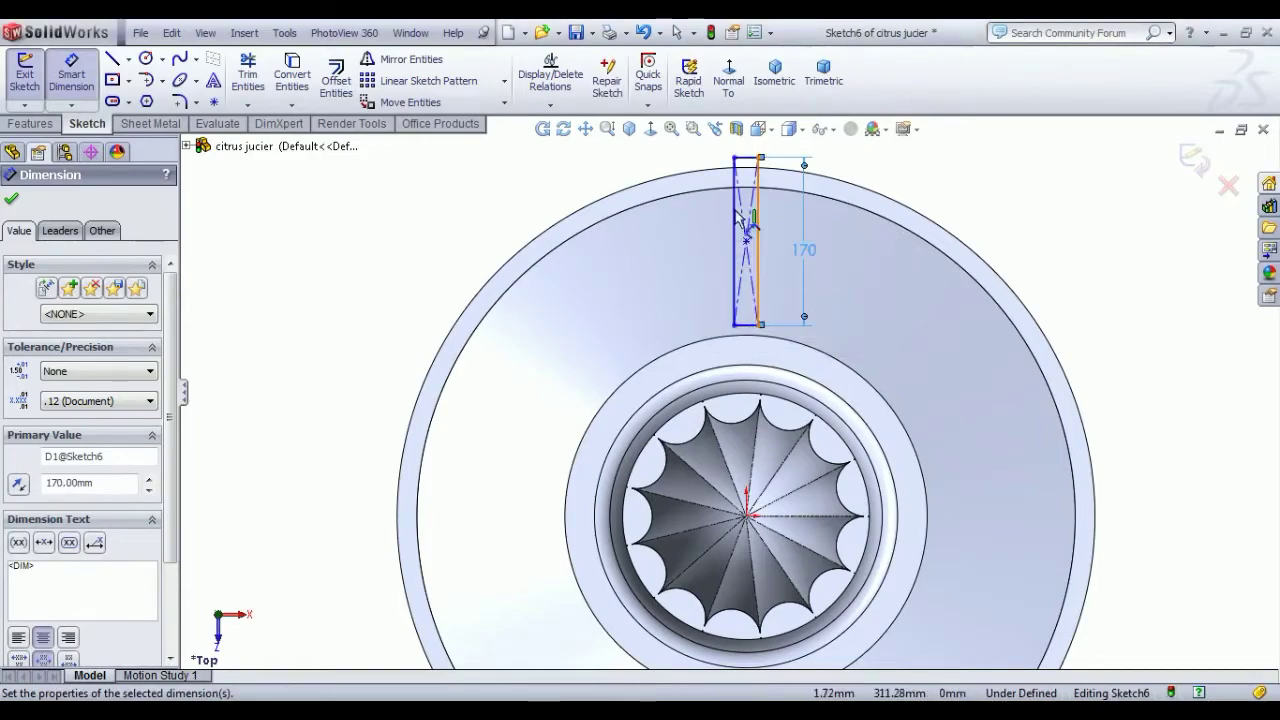
left_click(750, 160)
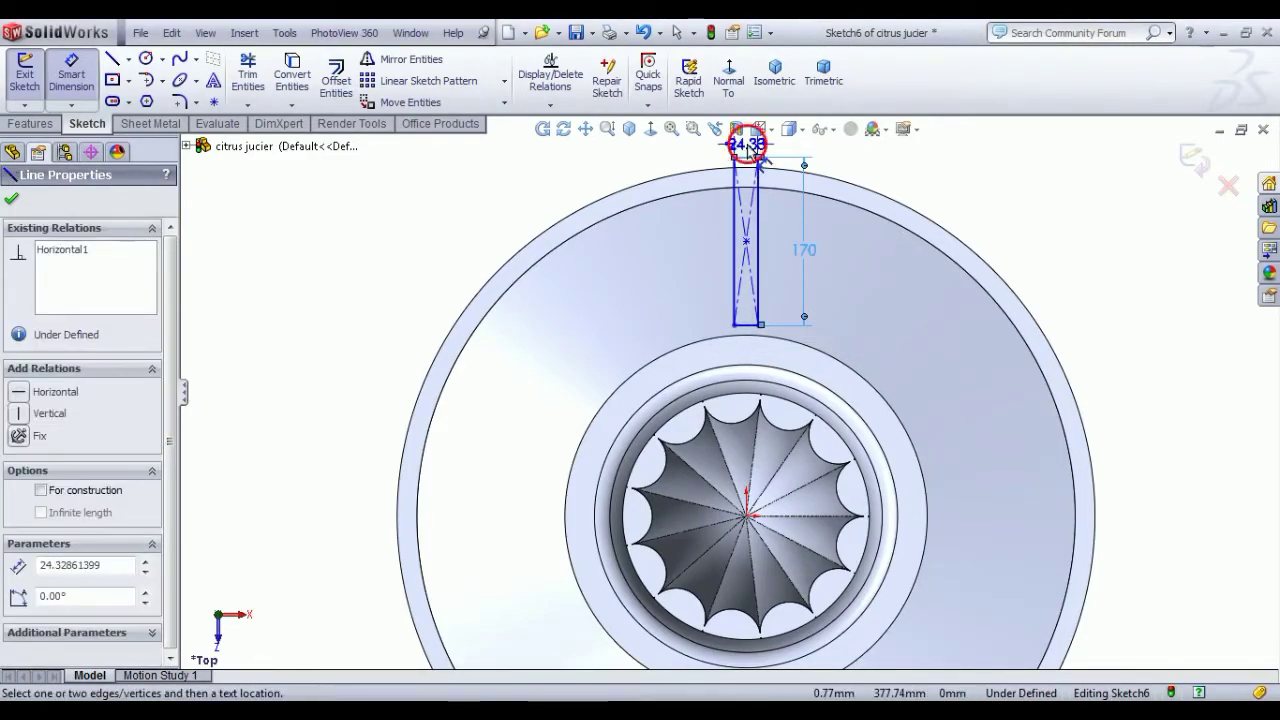
left_click(749, 142)
type("10")
key("Return")
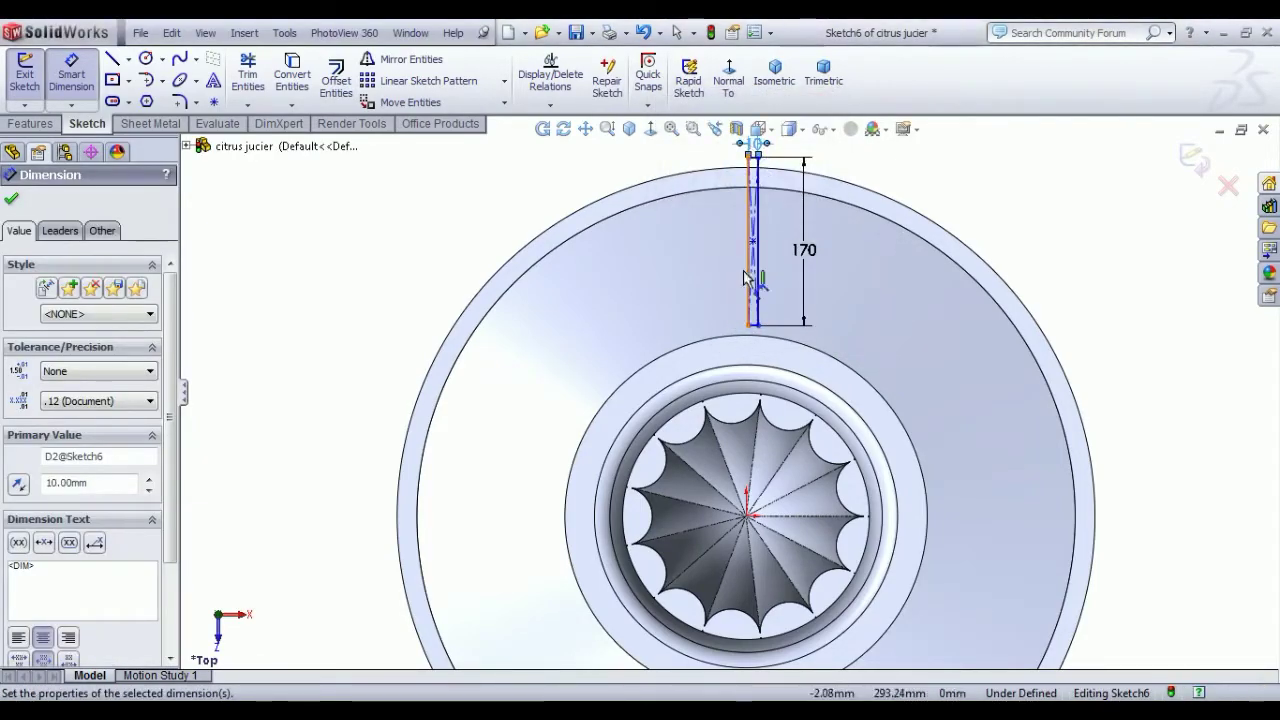
right_click(405, 237)
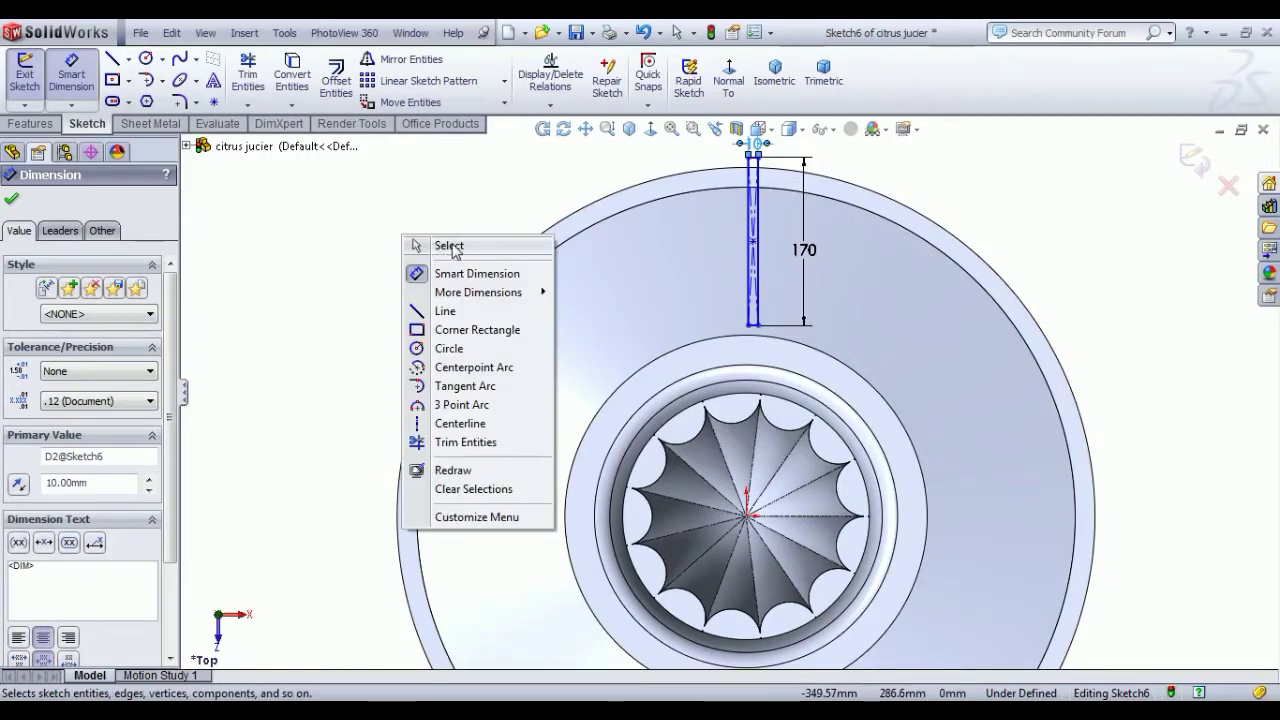
left_click(452, 249)
Make the rectangle's midpoint vertical with the part origin
left_click(753, 243)
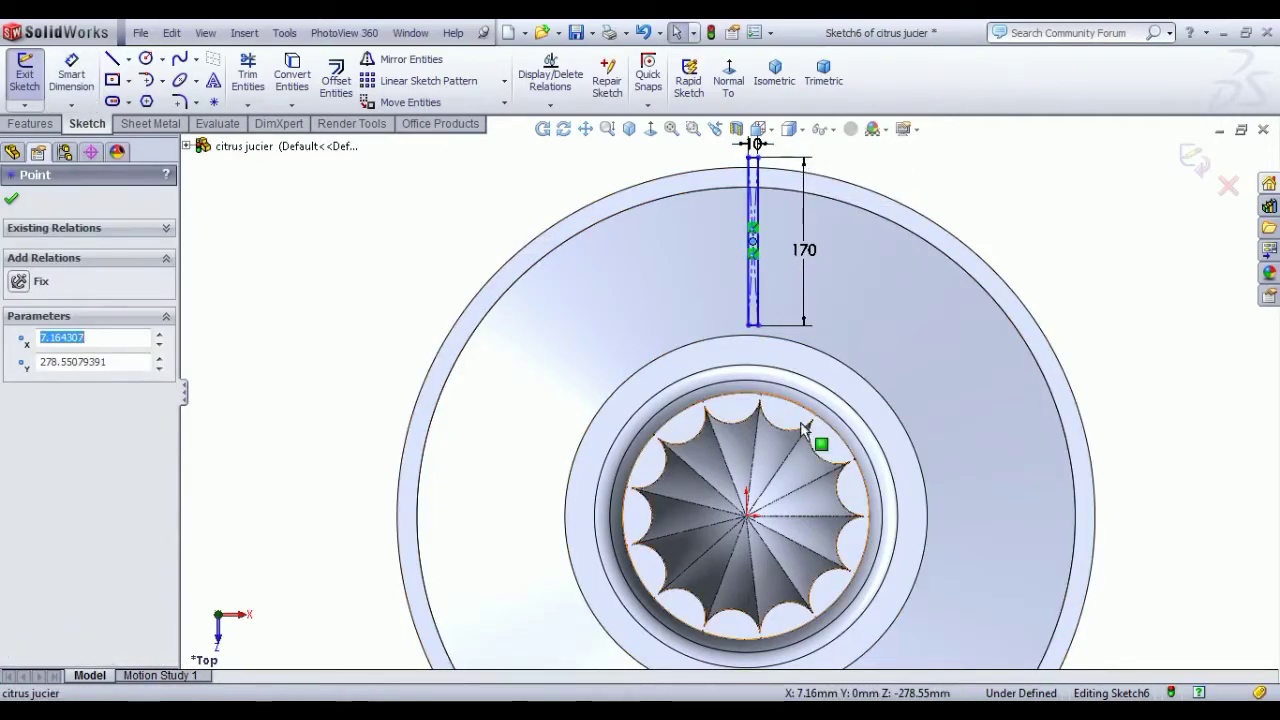
left_click(748, 517, "ctrl")
left_click(748, 517, "ctrl")
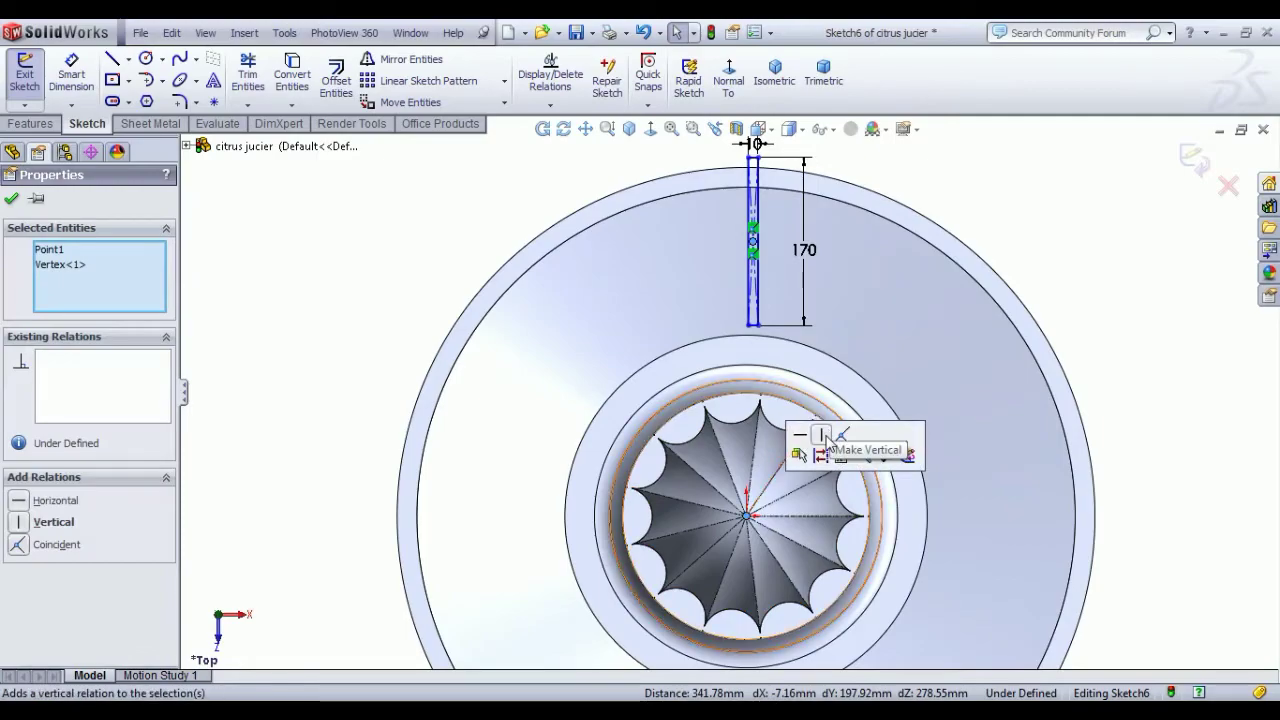
left_click(825, 437)
key("Escape")
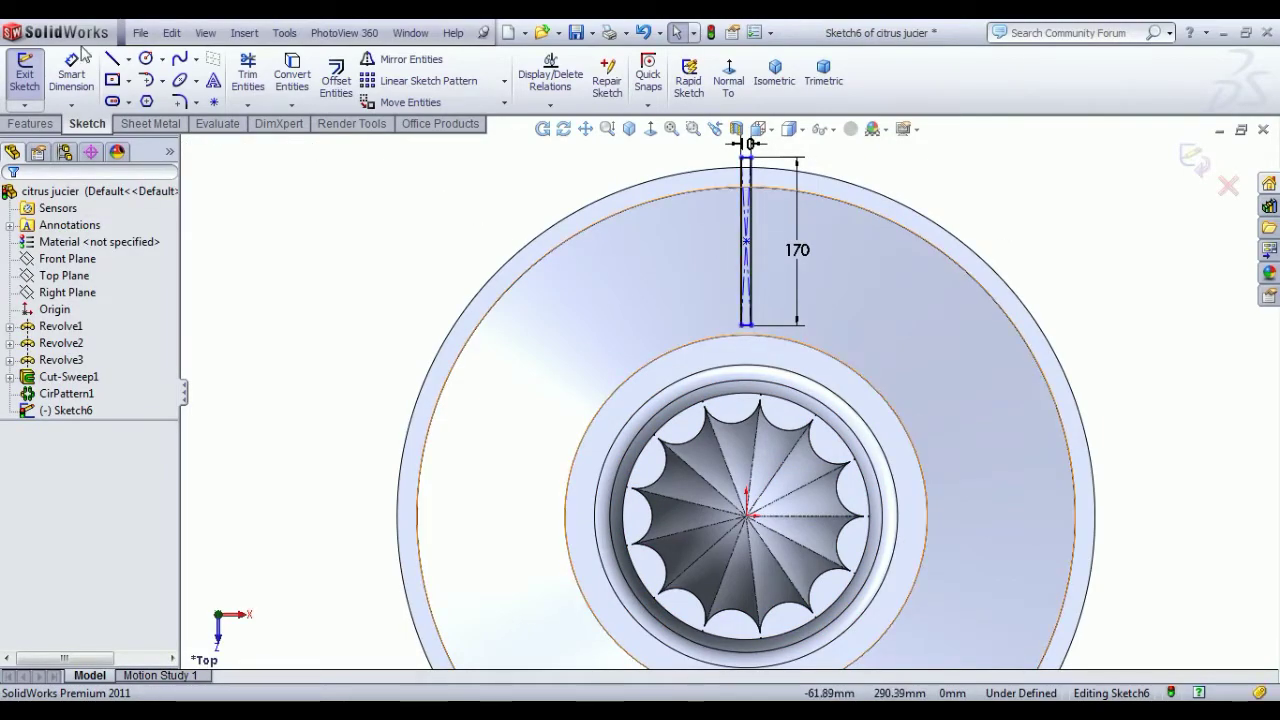
Dimension the rectangle's midpoint 210 mm from the origin and exit the sketch
left_click(71, 75)
left_click(747, 242)
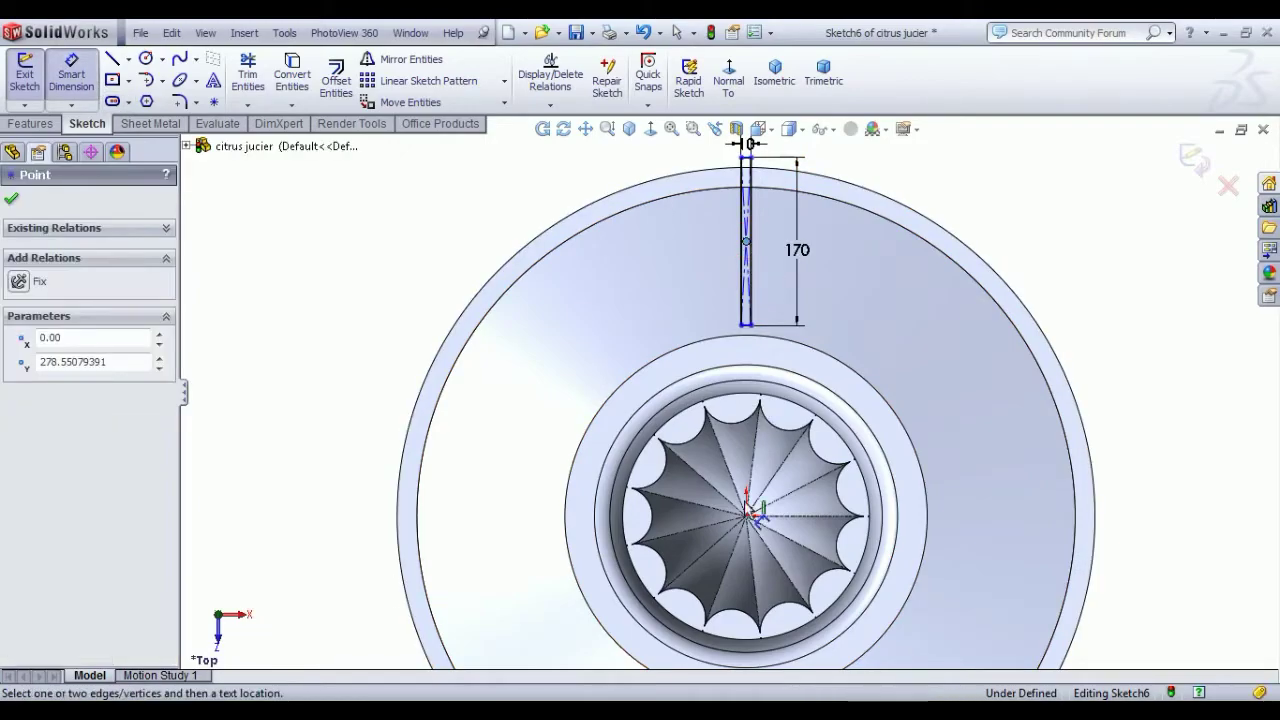
left_click(747, 516)
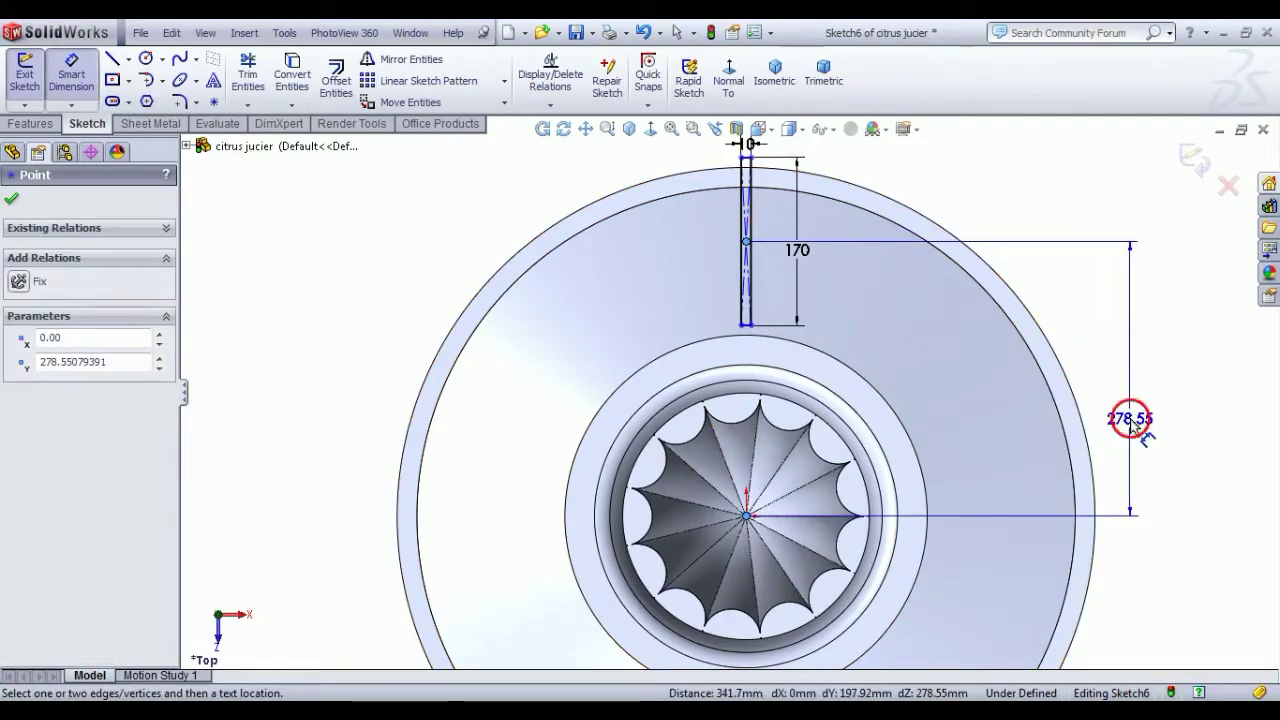
left_click(1128, 418)
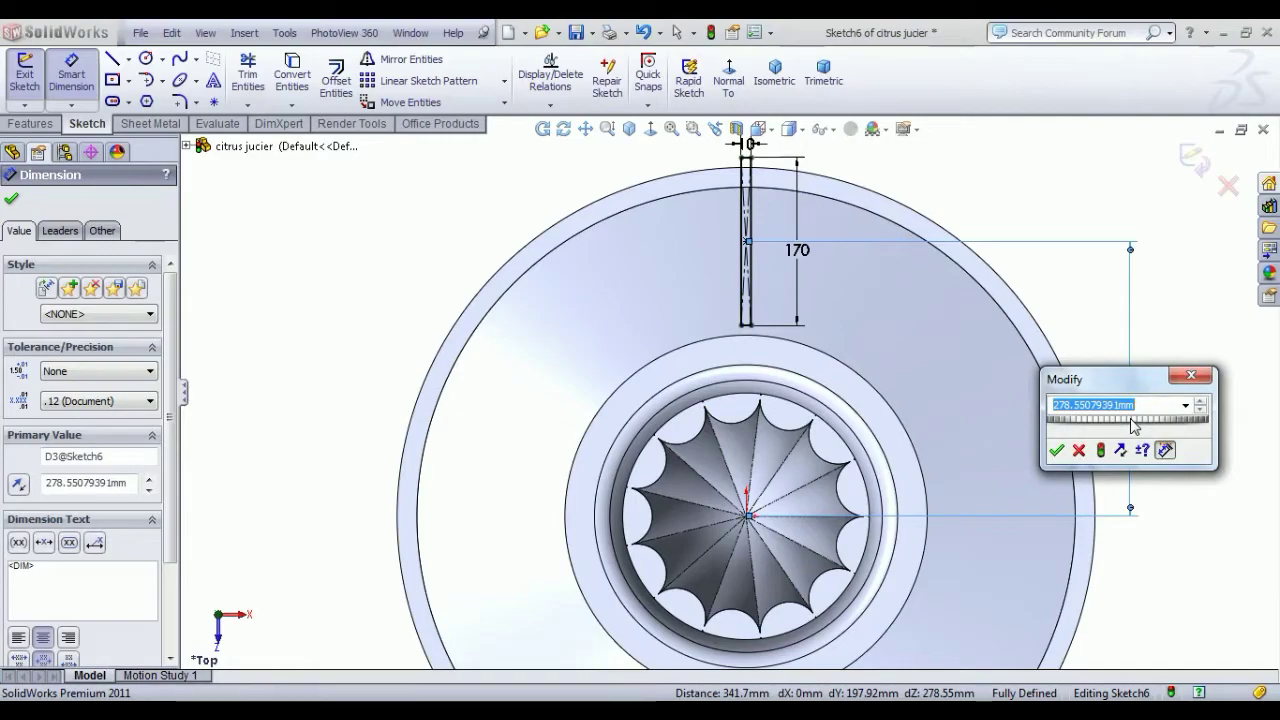
type("210")
key("Return")
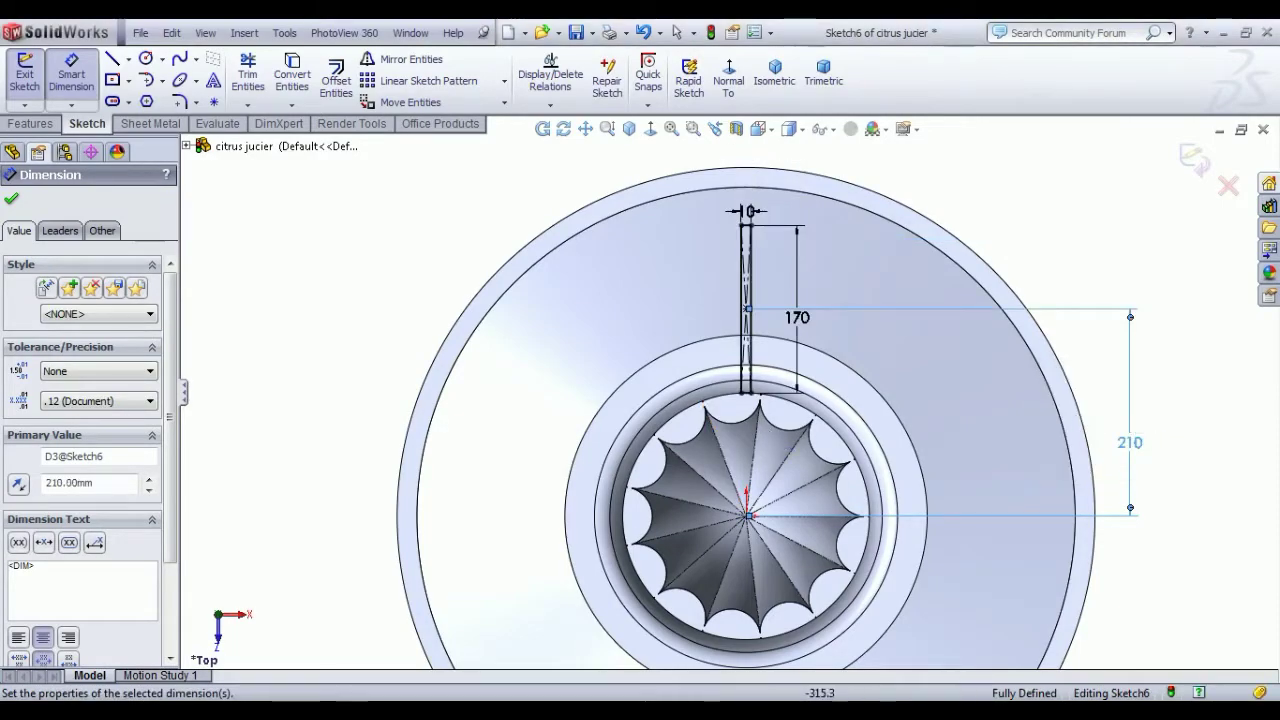
right_click(381, 305)
left_click(430, 316)
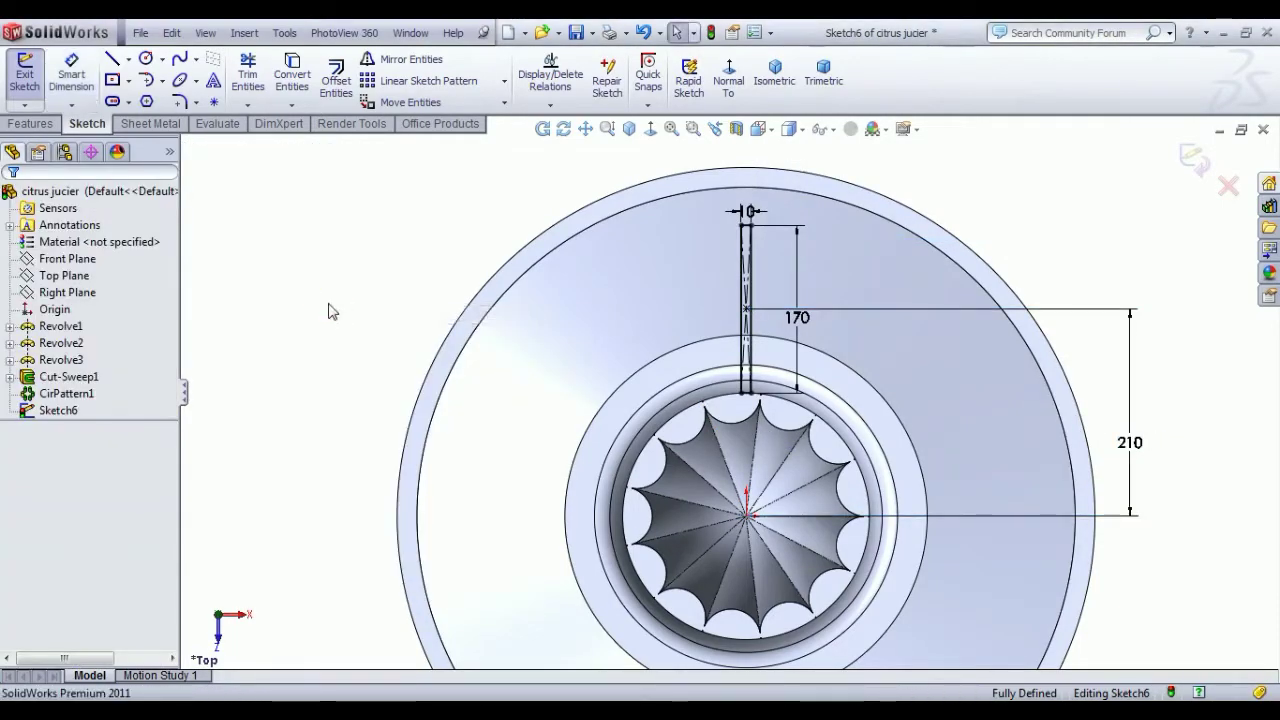
left_click(24, 82)
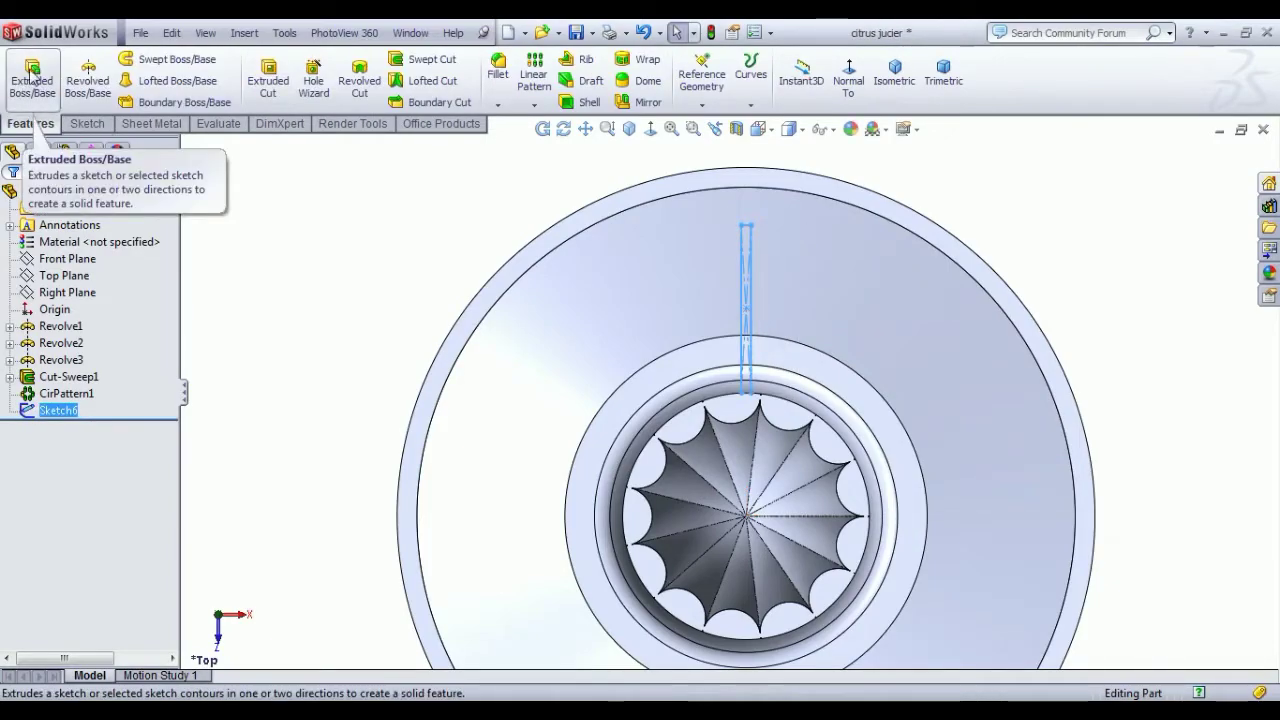
Extrude-cut the Sketch6 rectangle Through All to make Cut-Extrude1 in the tray floor
left_click(266, 76)
left_click(88, 316)
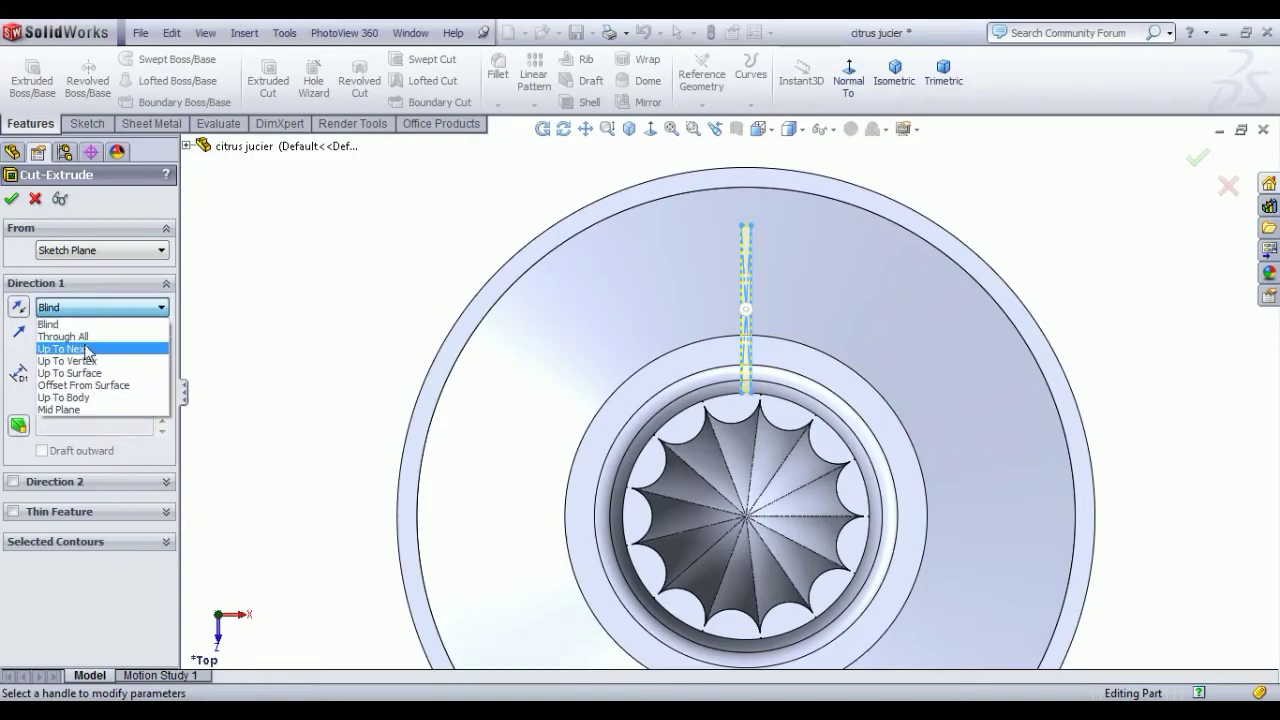
left_click(90, 343)
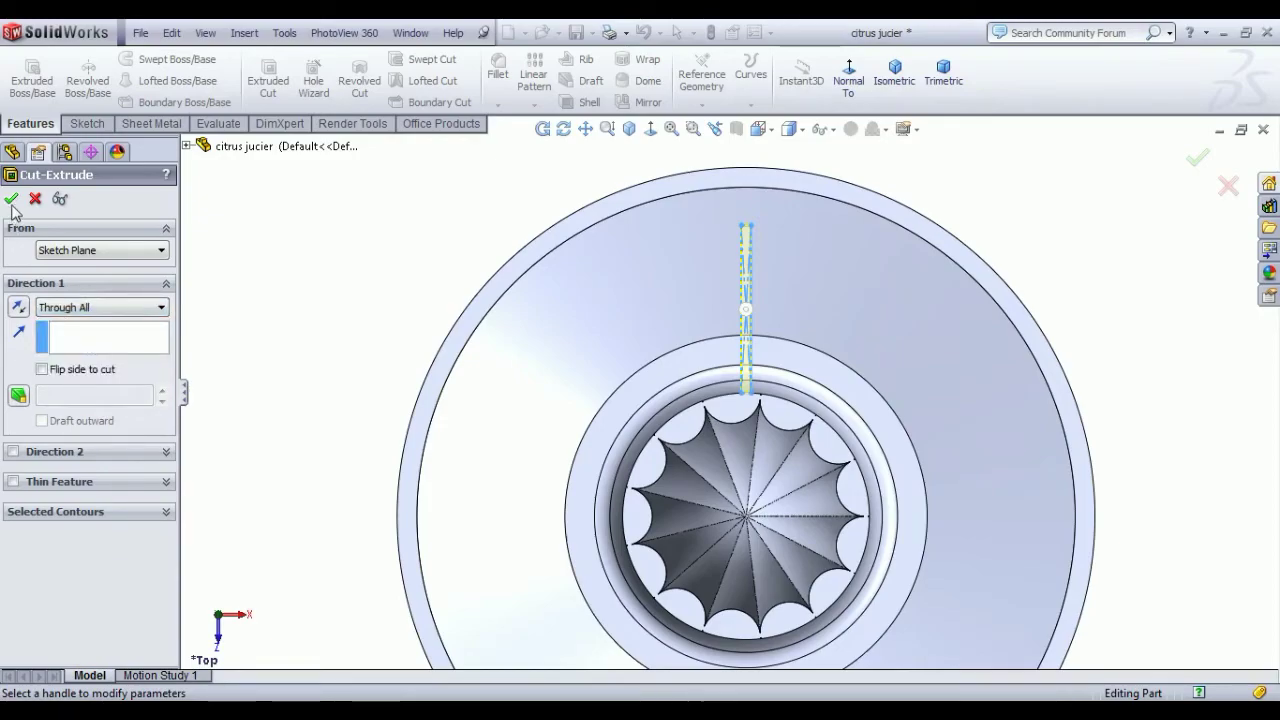
left_click(11, 199)
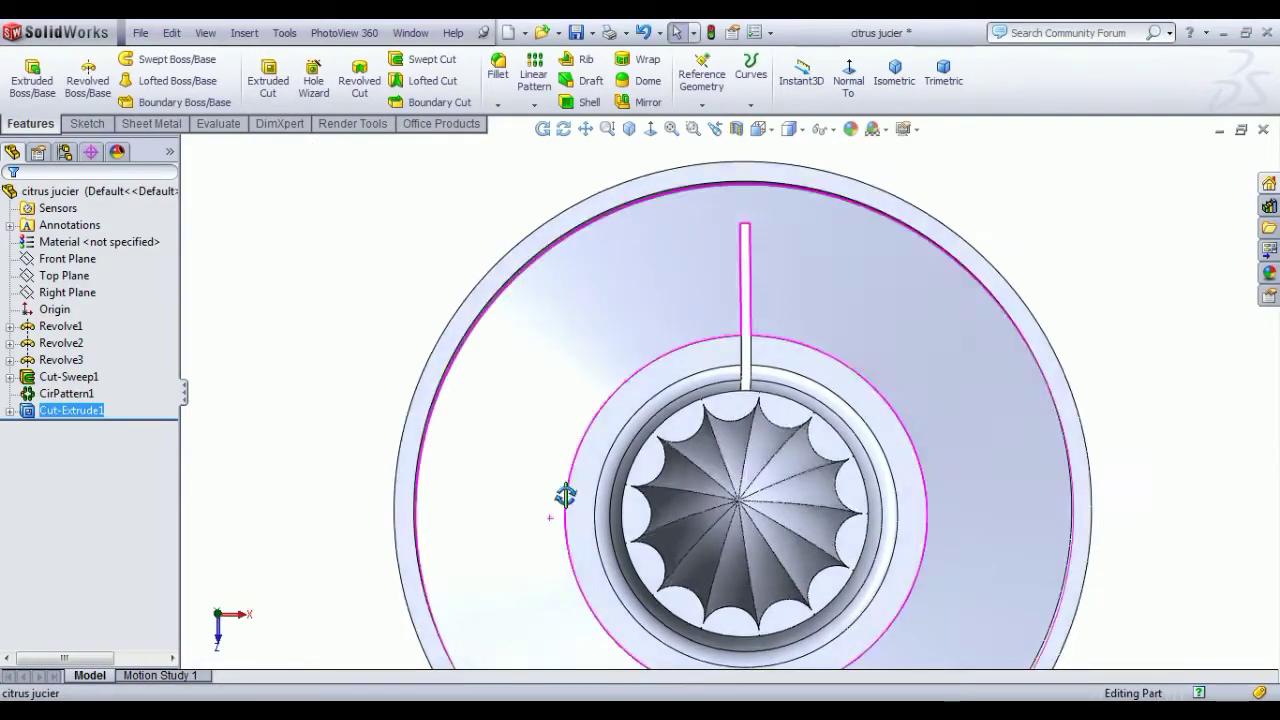
middle_click_drag(563, 491, 624, 499)
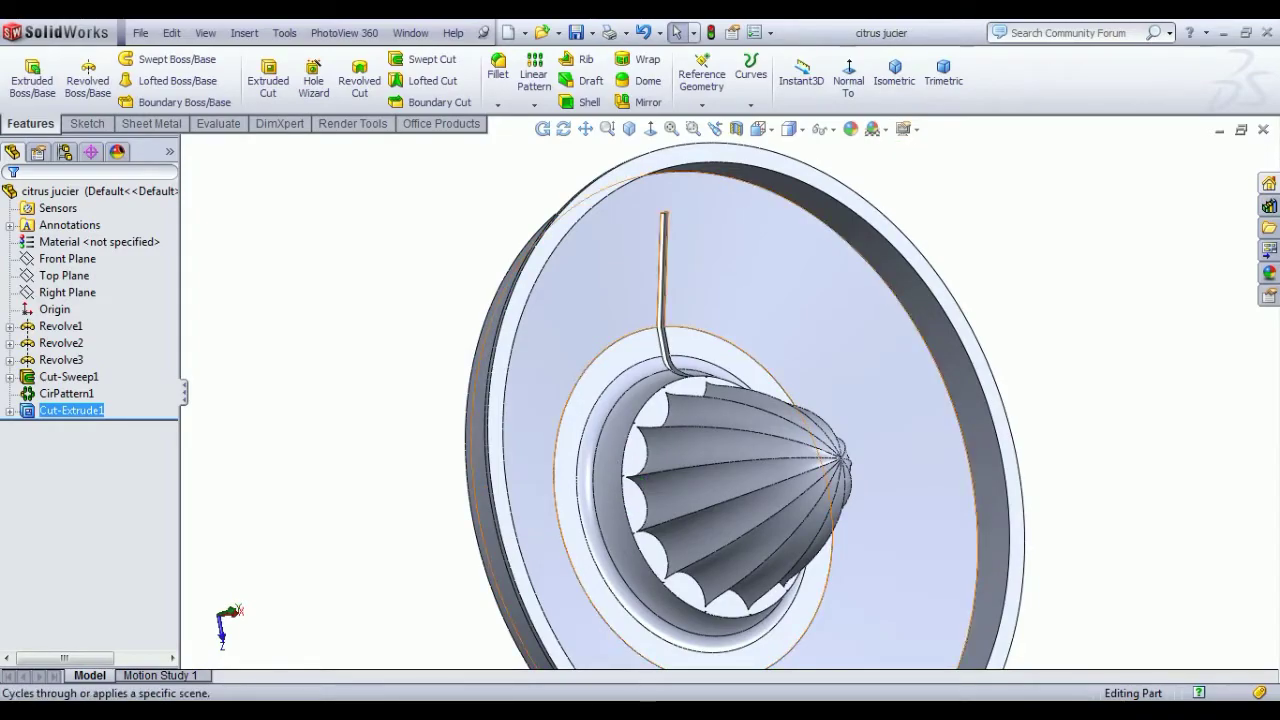
left_click(894, 72)
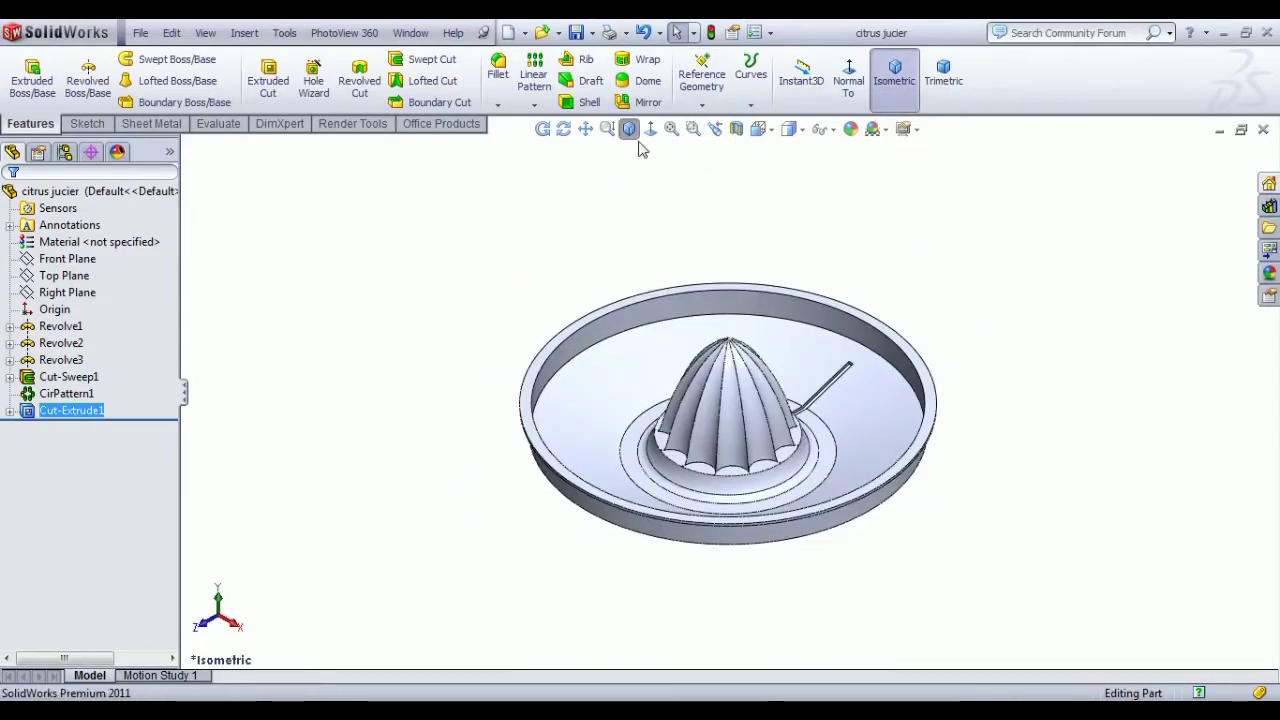
Circular-pattern the drain slot 24 times, equally spaced, around the dish's outer rim face
left_click(534, 104)
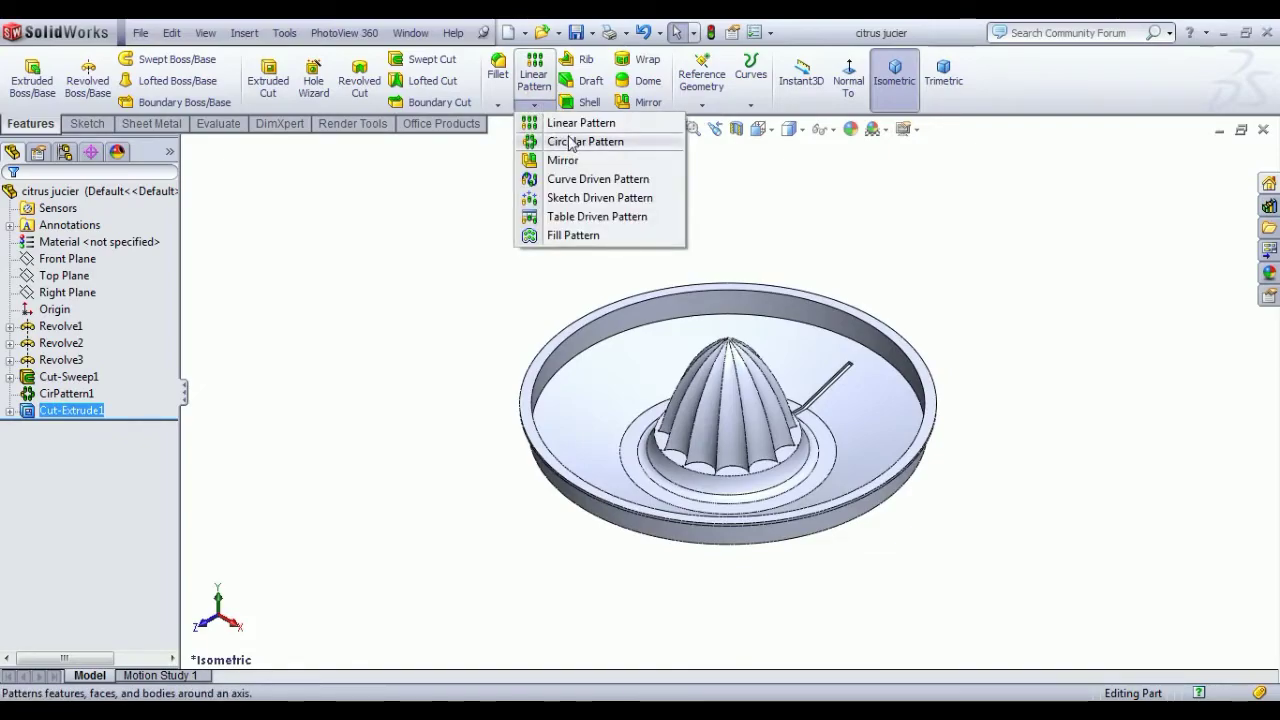
left_click(571, 144)
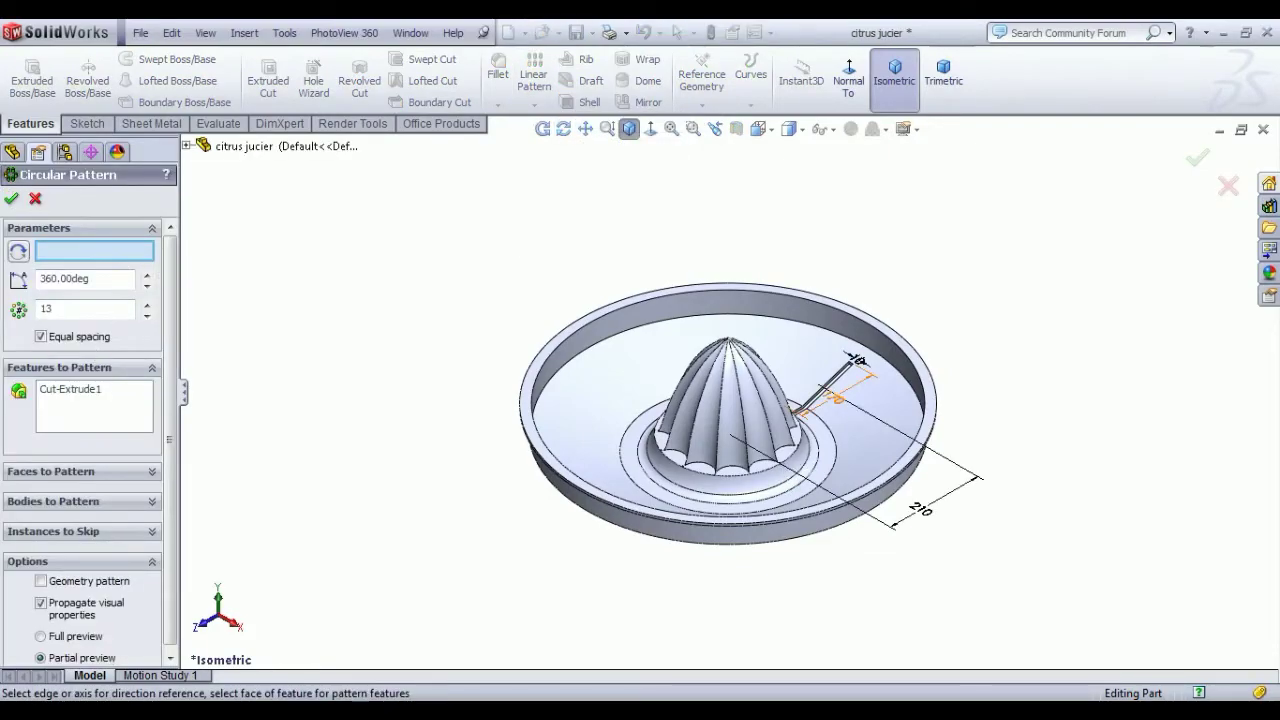
left_click(814, 535)
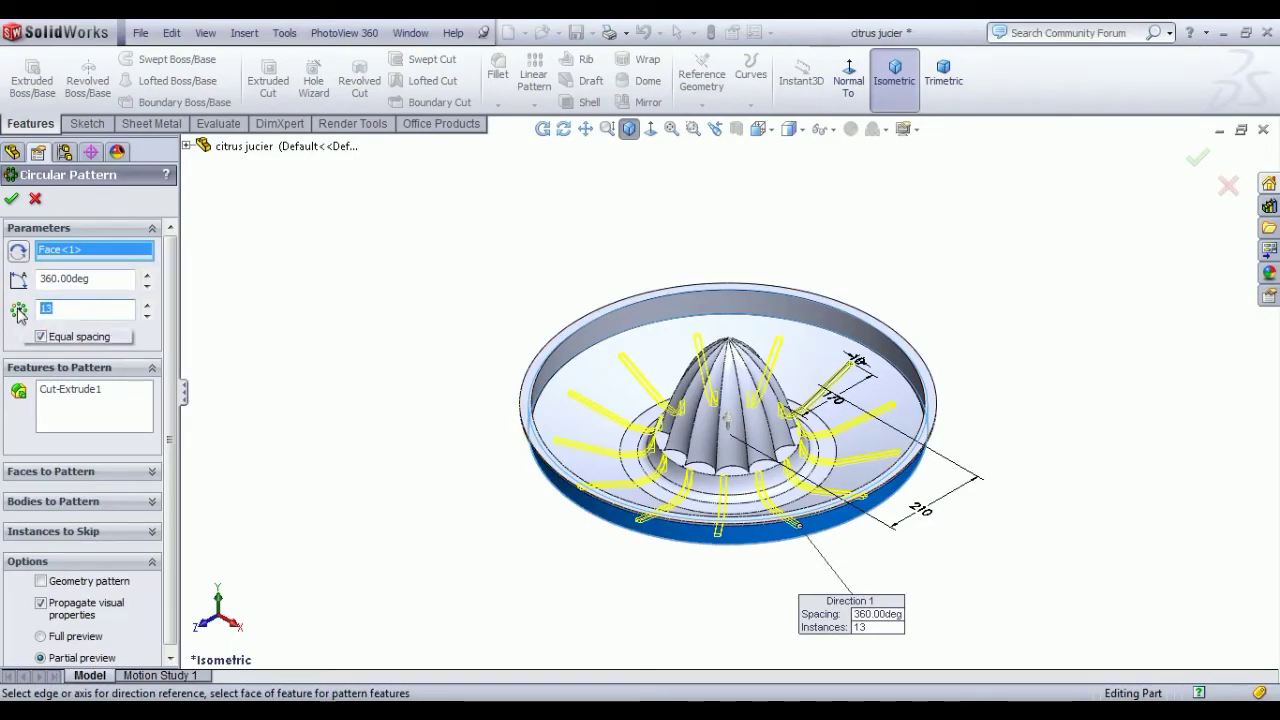
type("24")
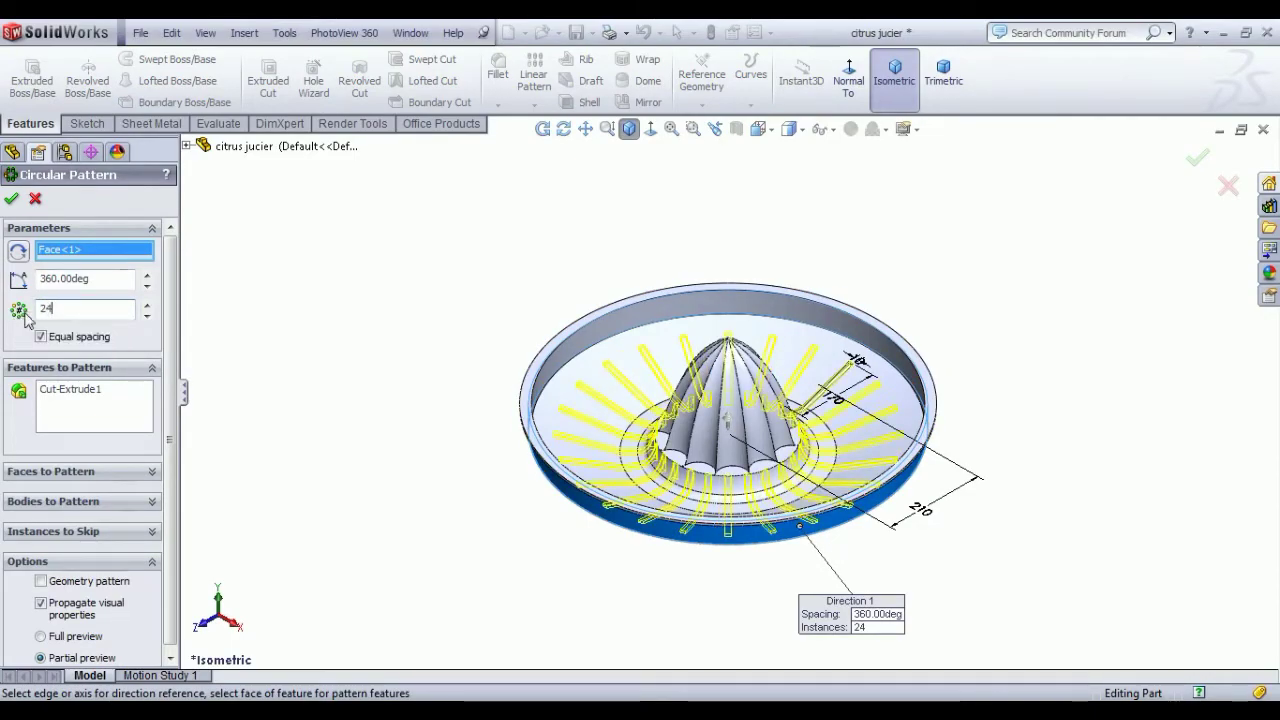
left_click(12, 199)
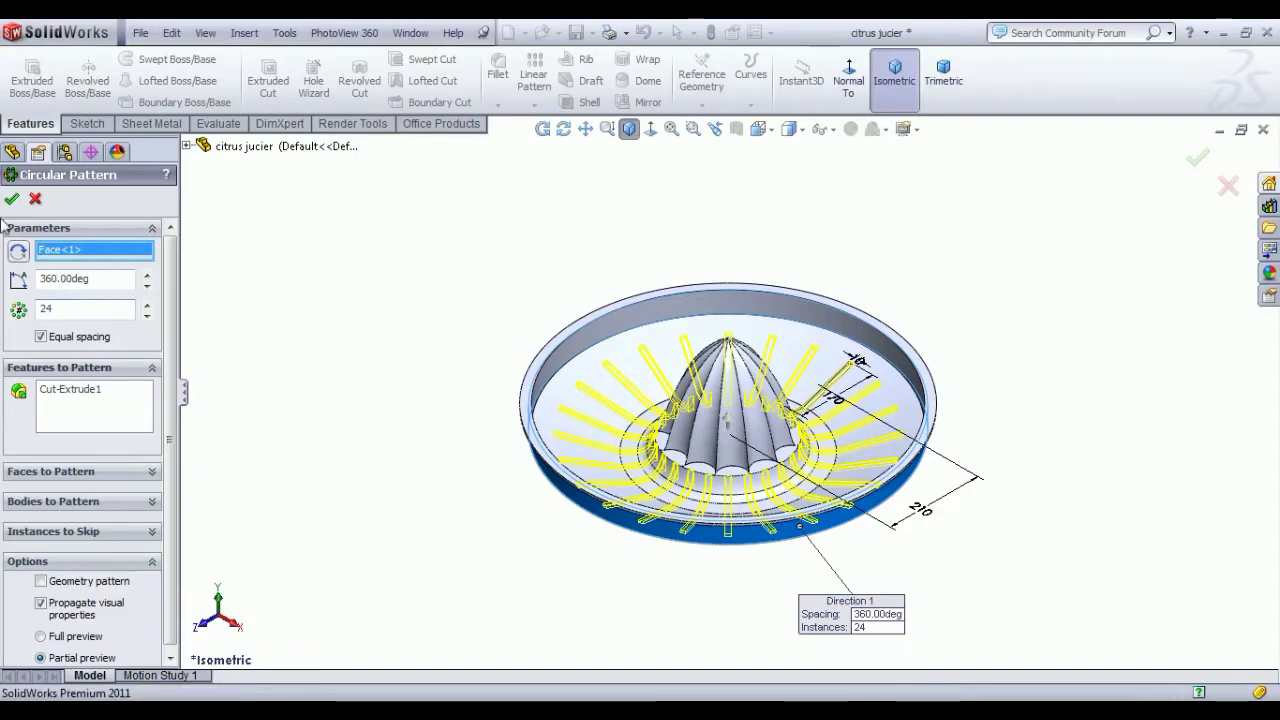
mouse_move(390, 401)
middle_mouse_down()
mouse_move(436, 461)
mouse_move(417, 450)
middle_mouse_up()
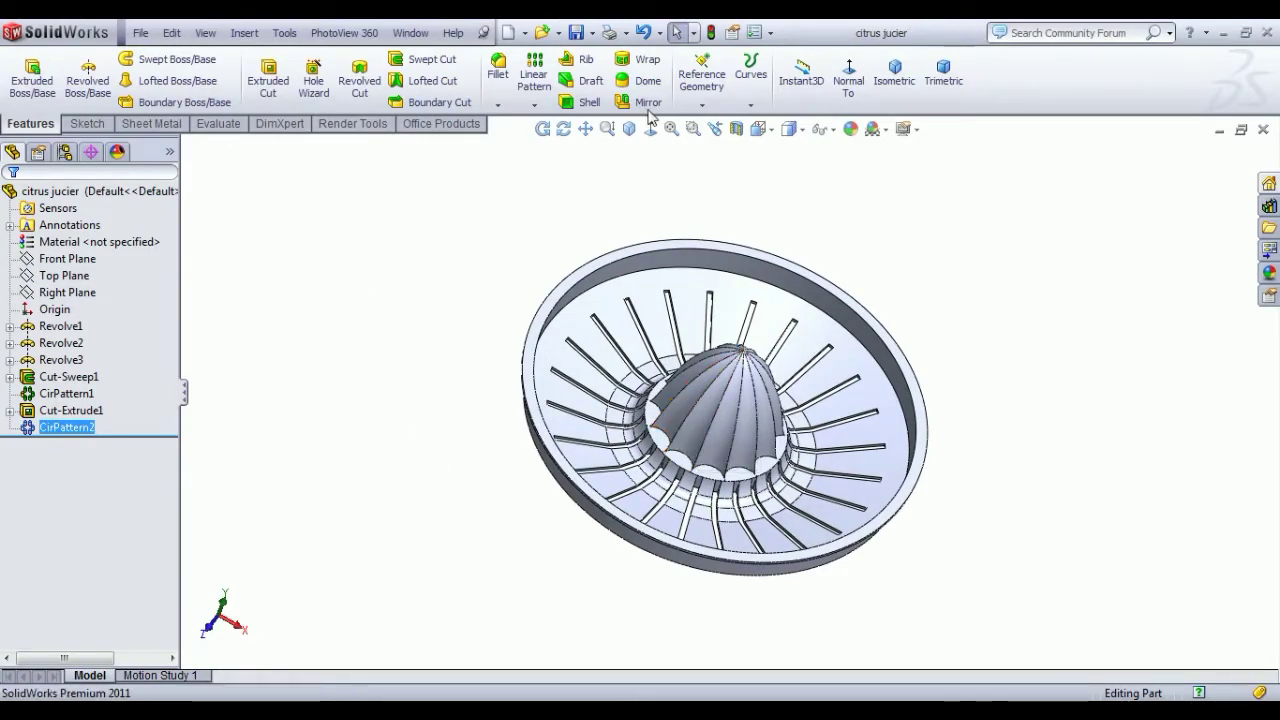
Fillet the 12 connected rib edges of the reamer cone at 2 mm using FilletXpert
left_click(894, 72)
left_click(499, 66)
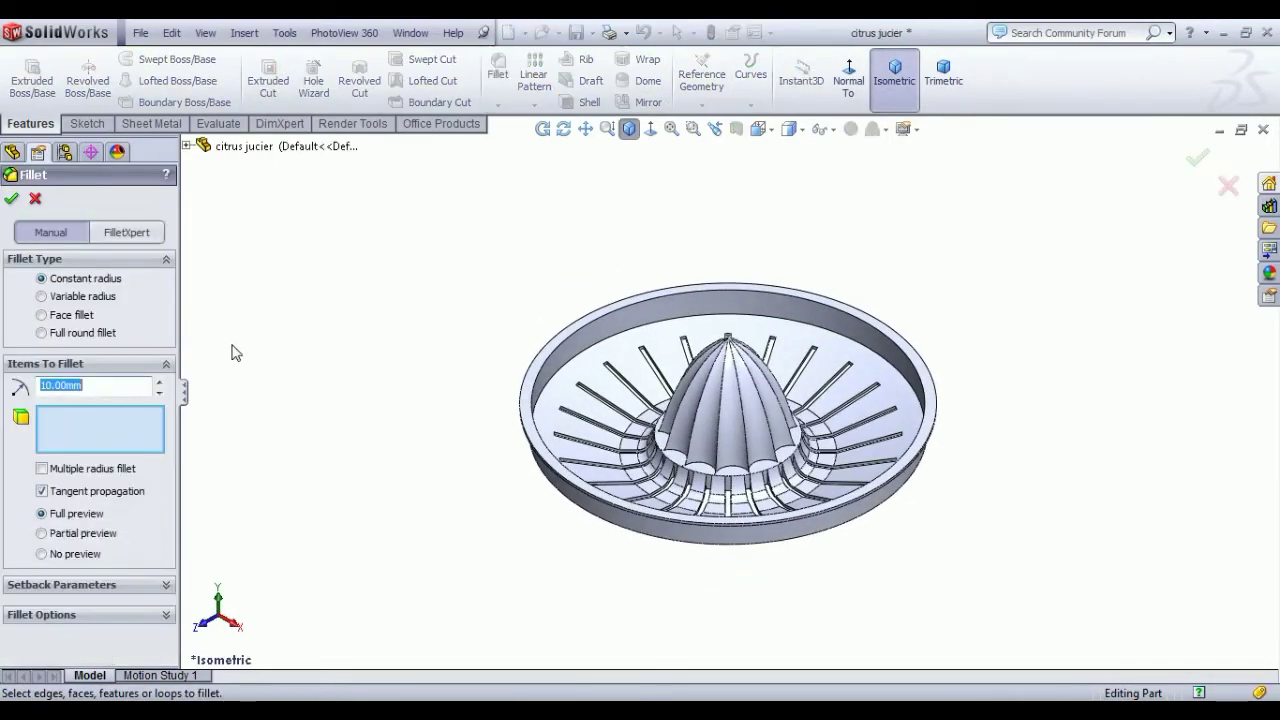
left_click(112, 232)
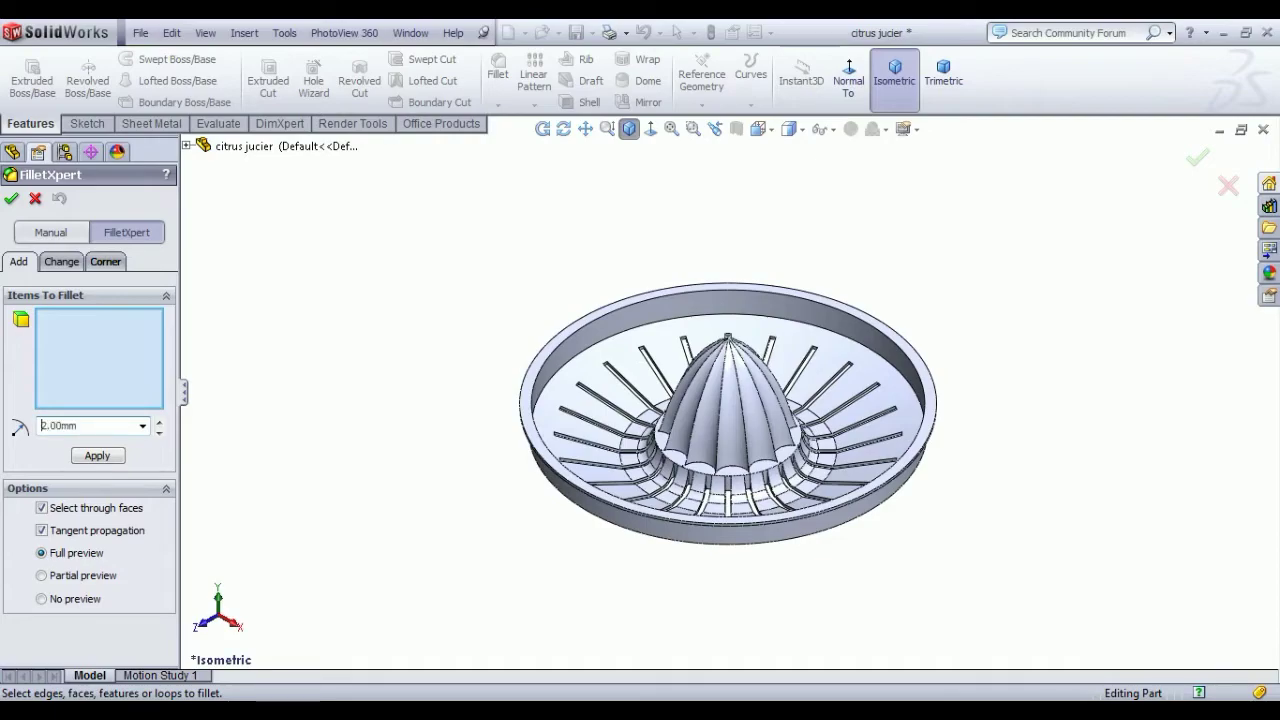
scroll(774, 451, "down", 2)
scroll(774, 451, "down", 3)
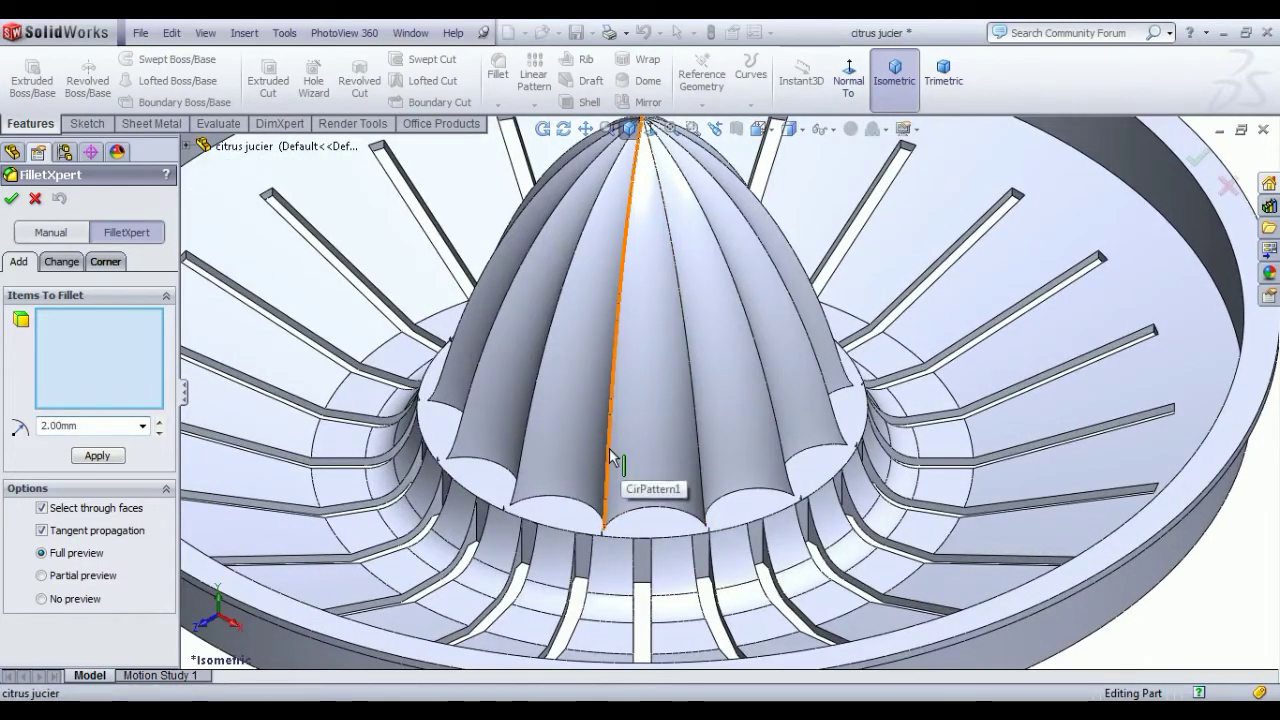
left_click(610, 452)
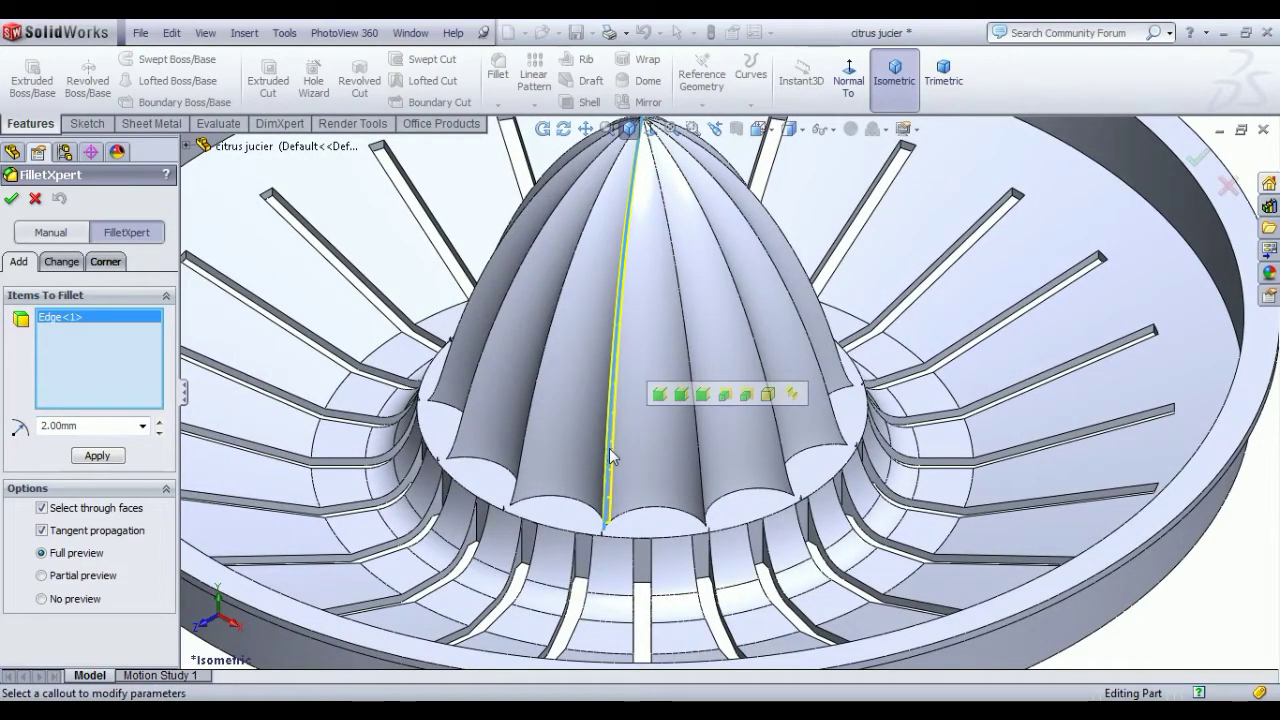
left_click(660, 396)
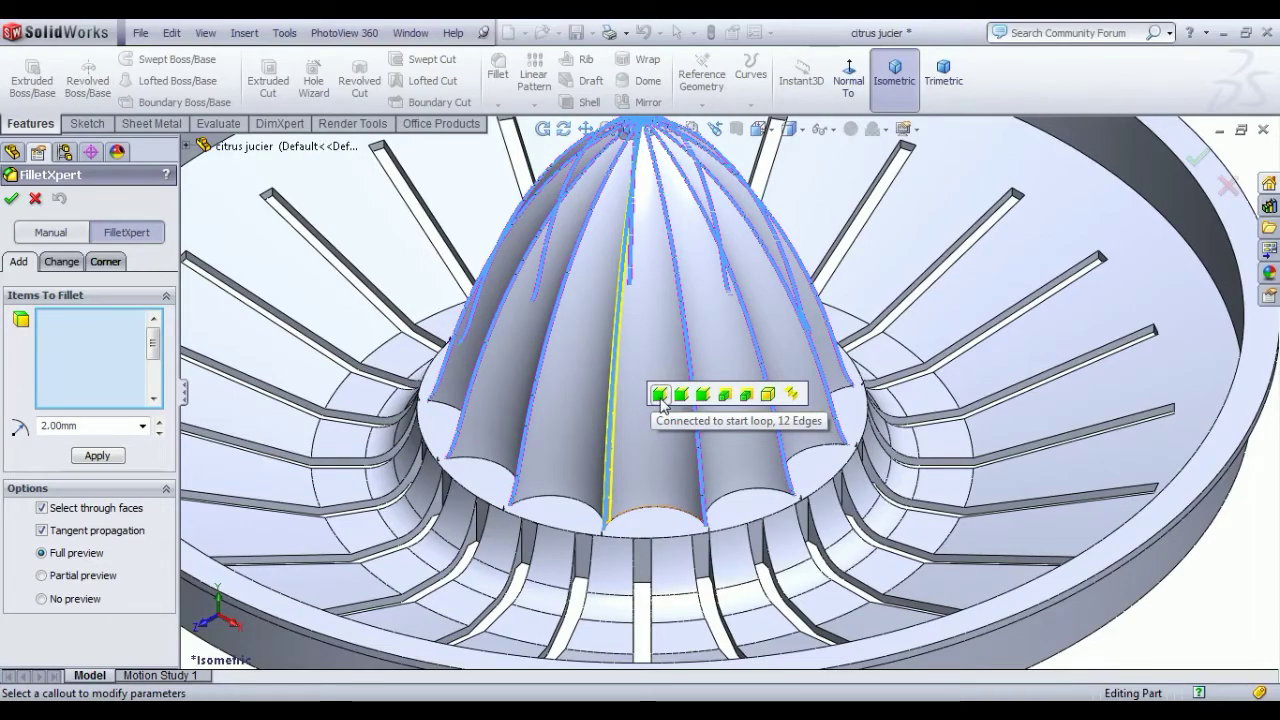
left_click(660, 396)
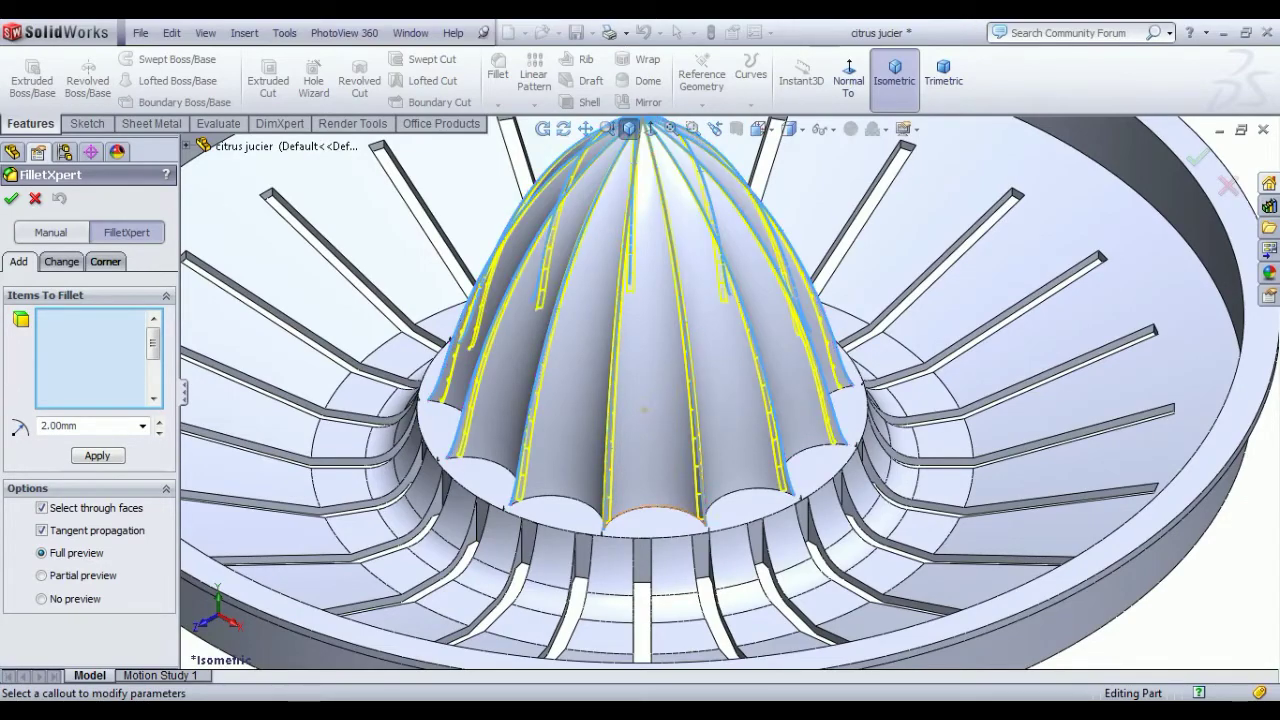
left_click(12, 199)
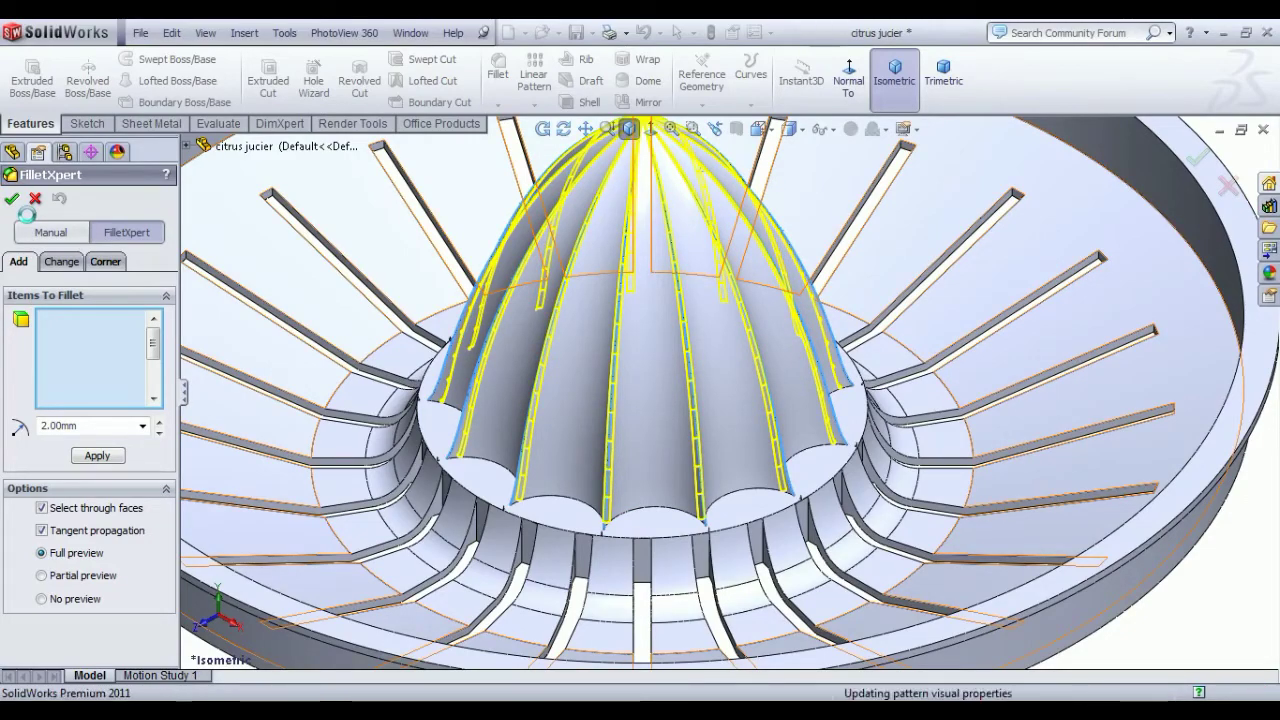
left_click(12, 200)
key("f")
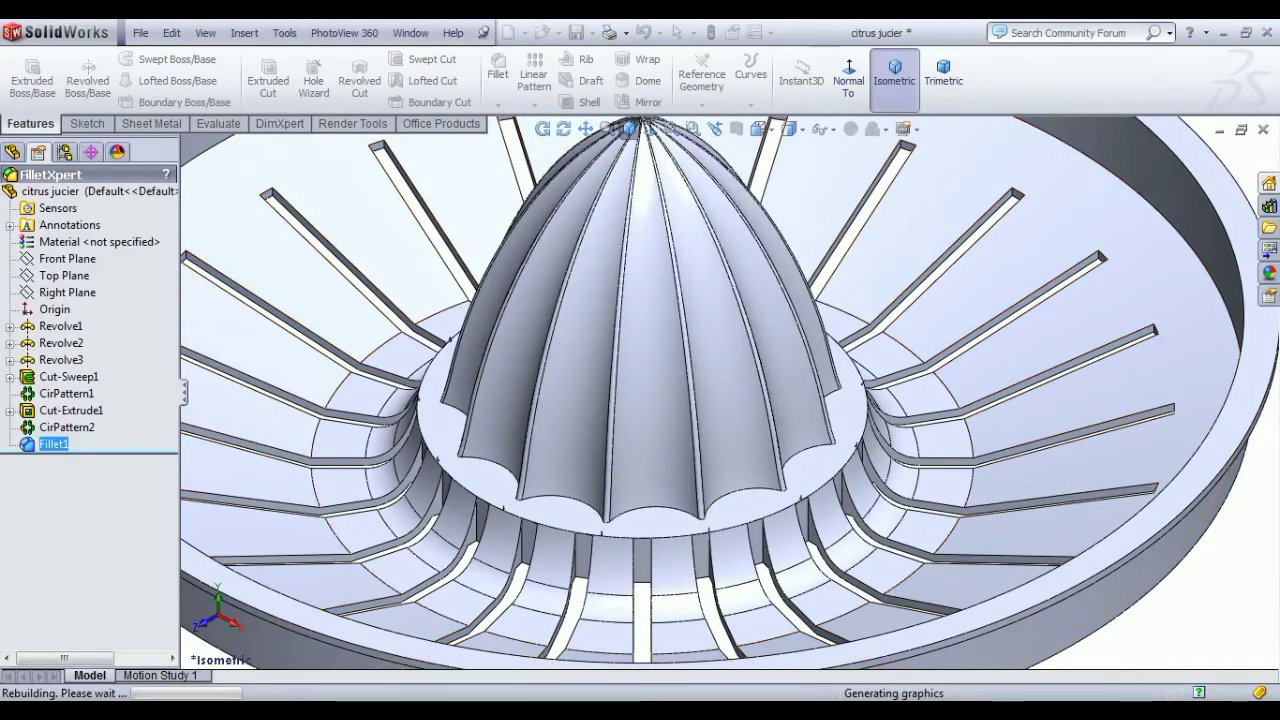
scroll(780, 434, "down", 5)
scroll(786, 429, "up", 5)
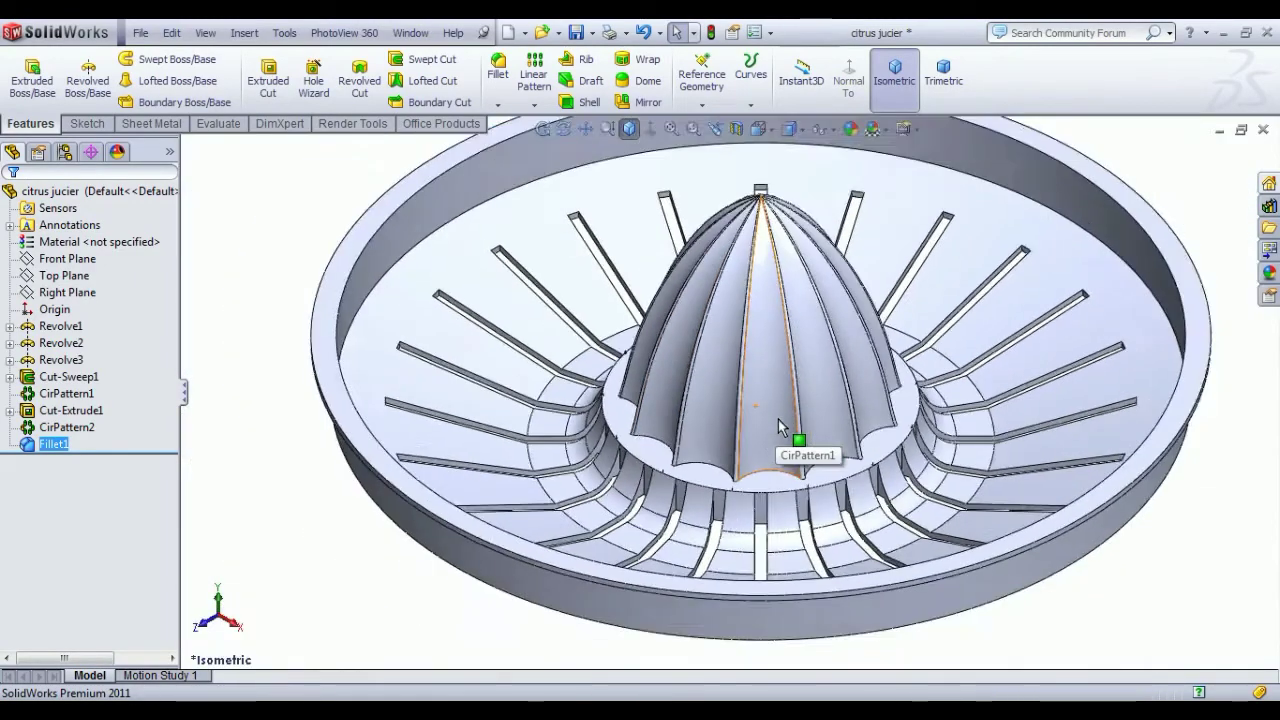
Round the reamer dome's scalloped base edge chain with an 18 mm fillet, Fillet2
left_click(320, 375)
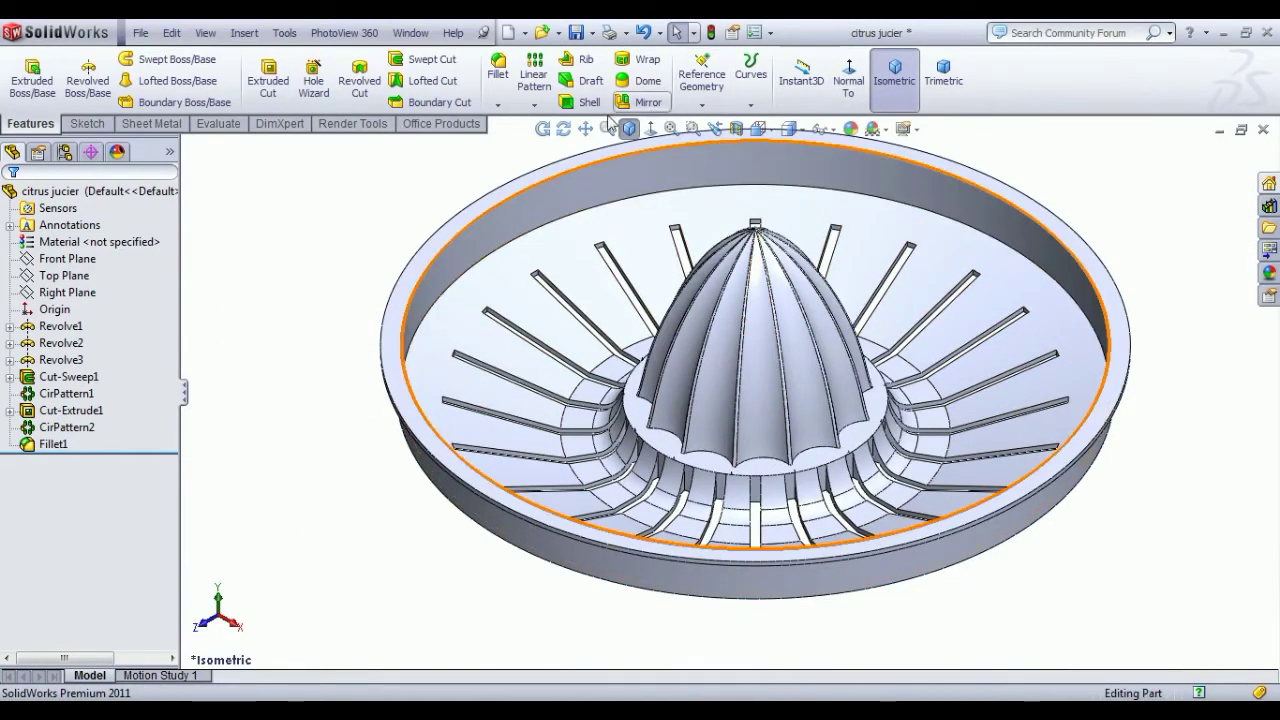
left_click(498, 70)
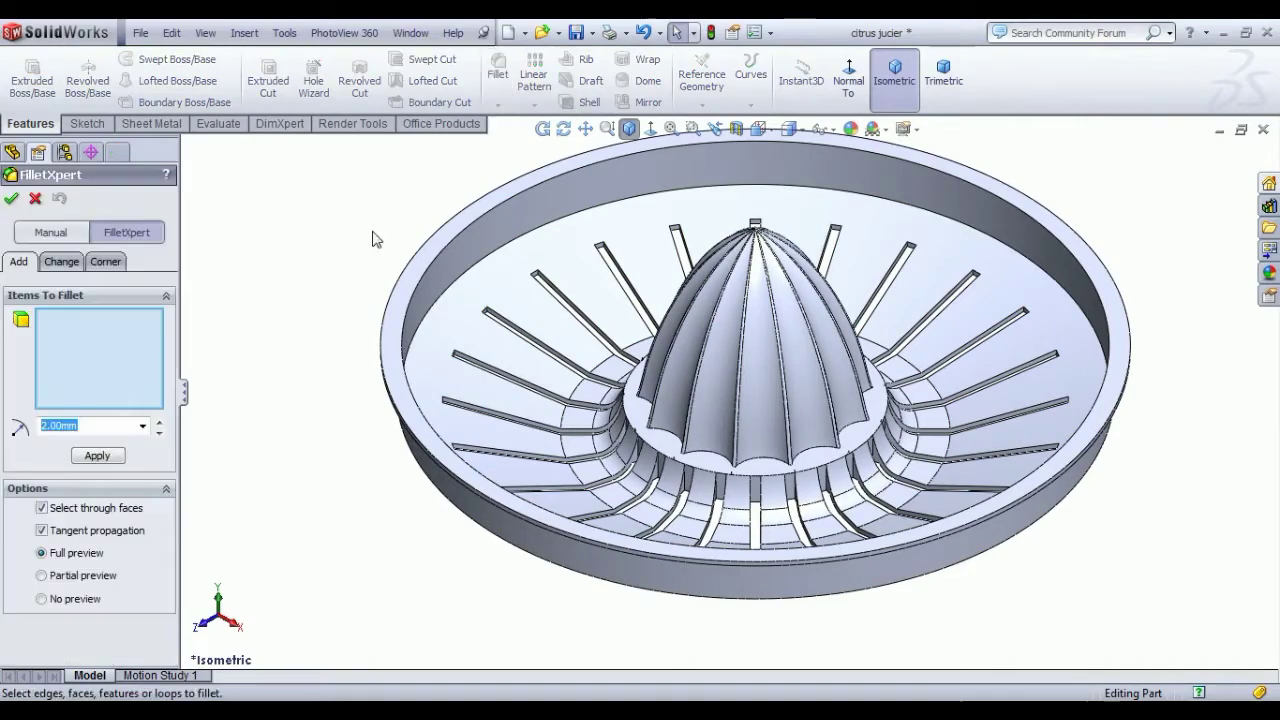
type("8")
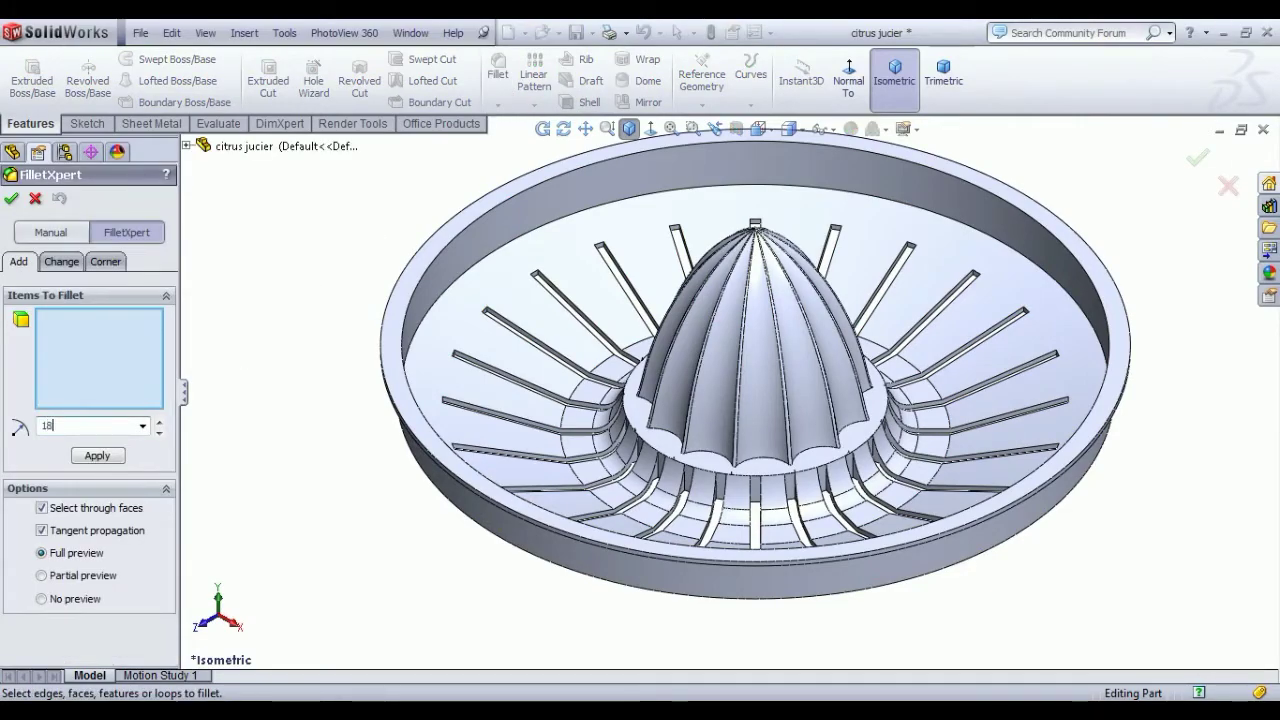
left_click(722, 460)
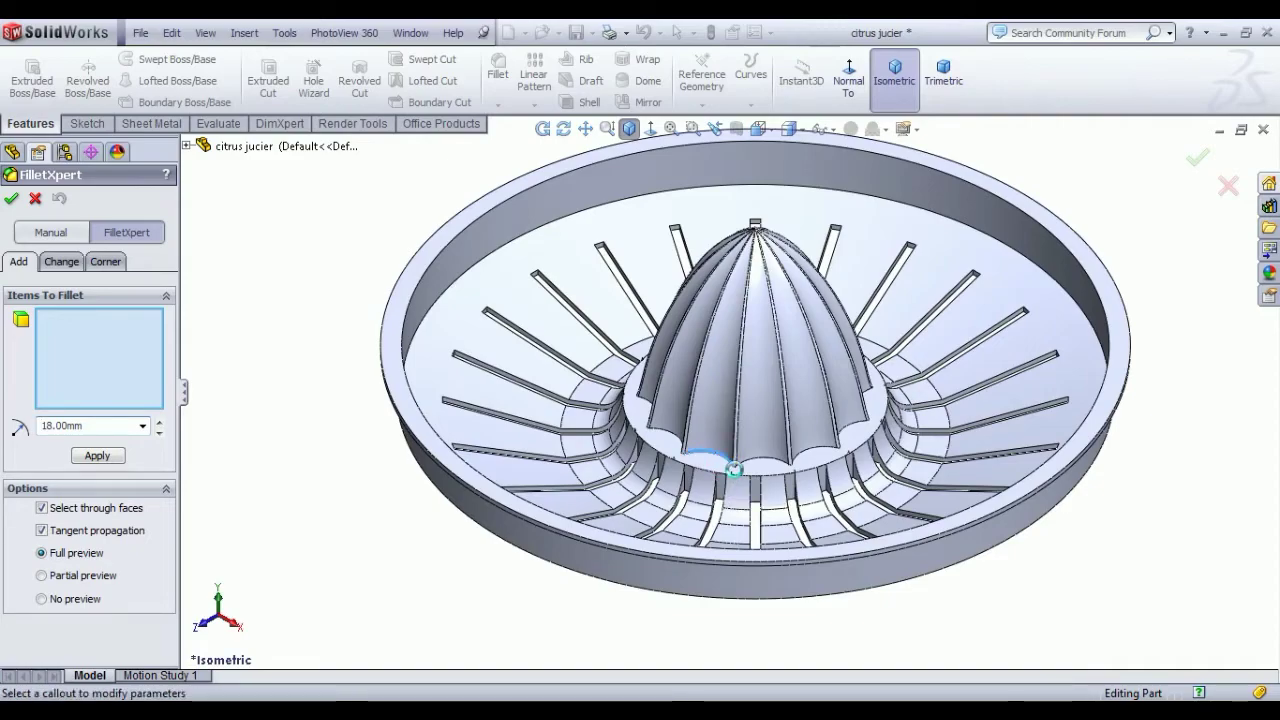
left_click(722, 460)
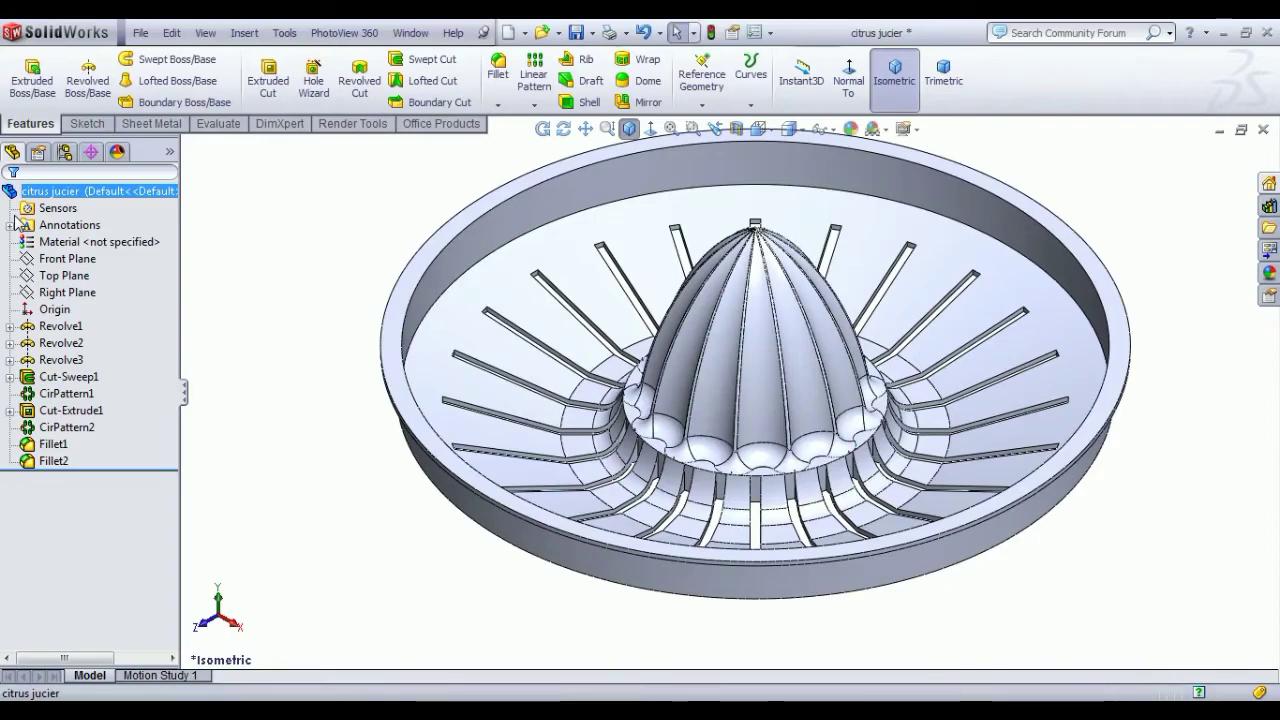
mouse_move(700, 430)
middle_mouse_down()
mouse_move(723, 451)
mouse_move(737, 523)
mouse_move(673, 460)
mouse_move(609, 360)
middle_mouse_up()
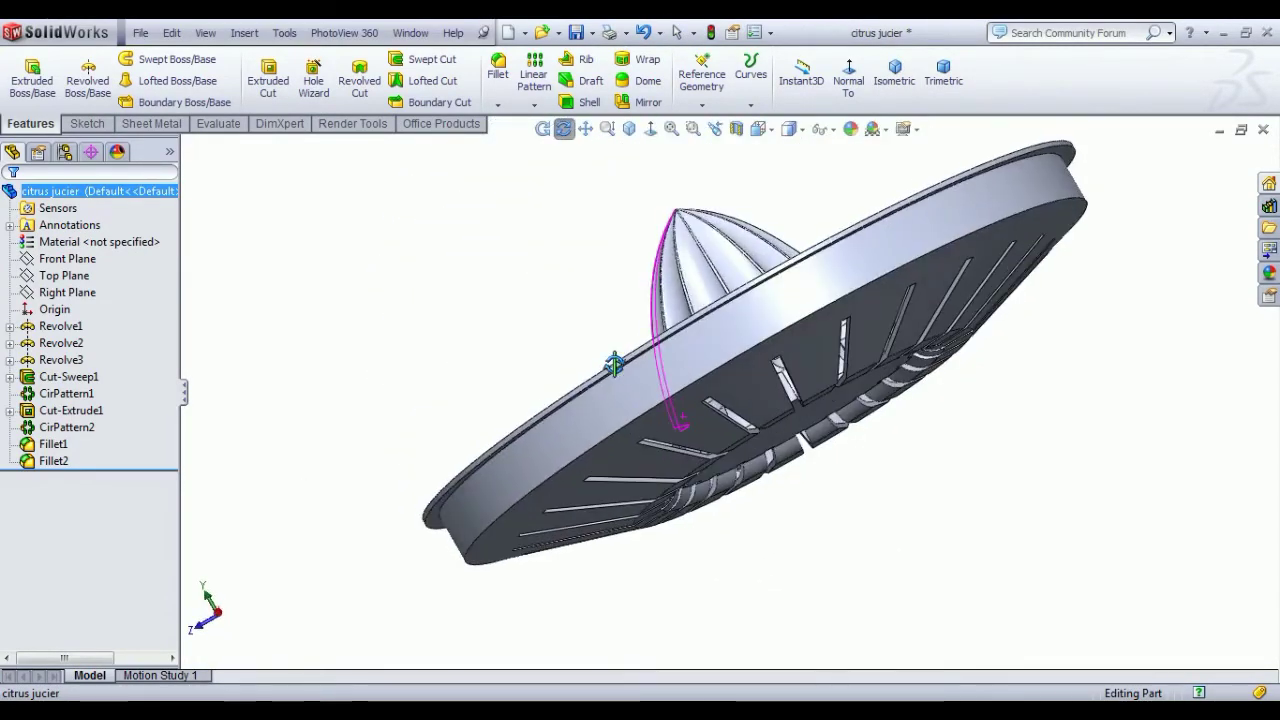
left_click(894, 75)
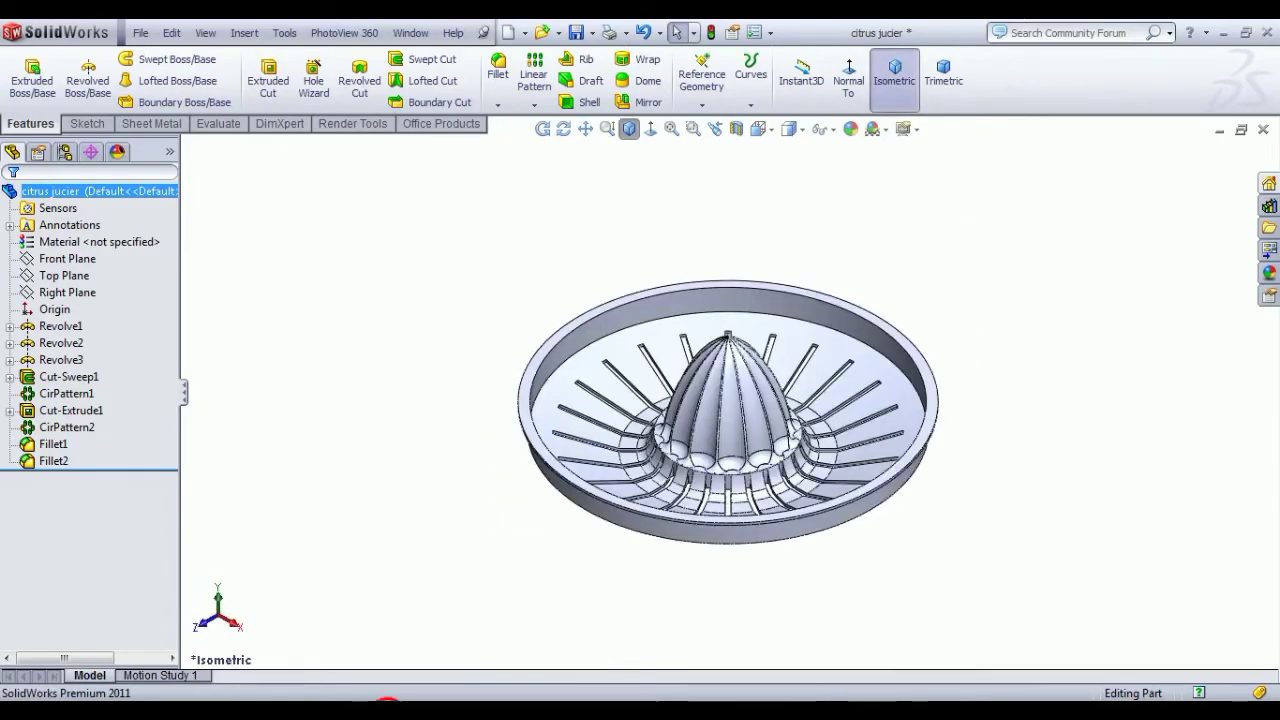
Apply the yellow high gloss plastic appearance from Appearances > Plastic > High Gloss to the part
left_click(911, 273)
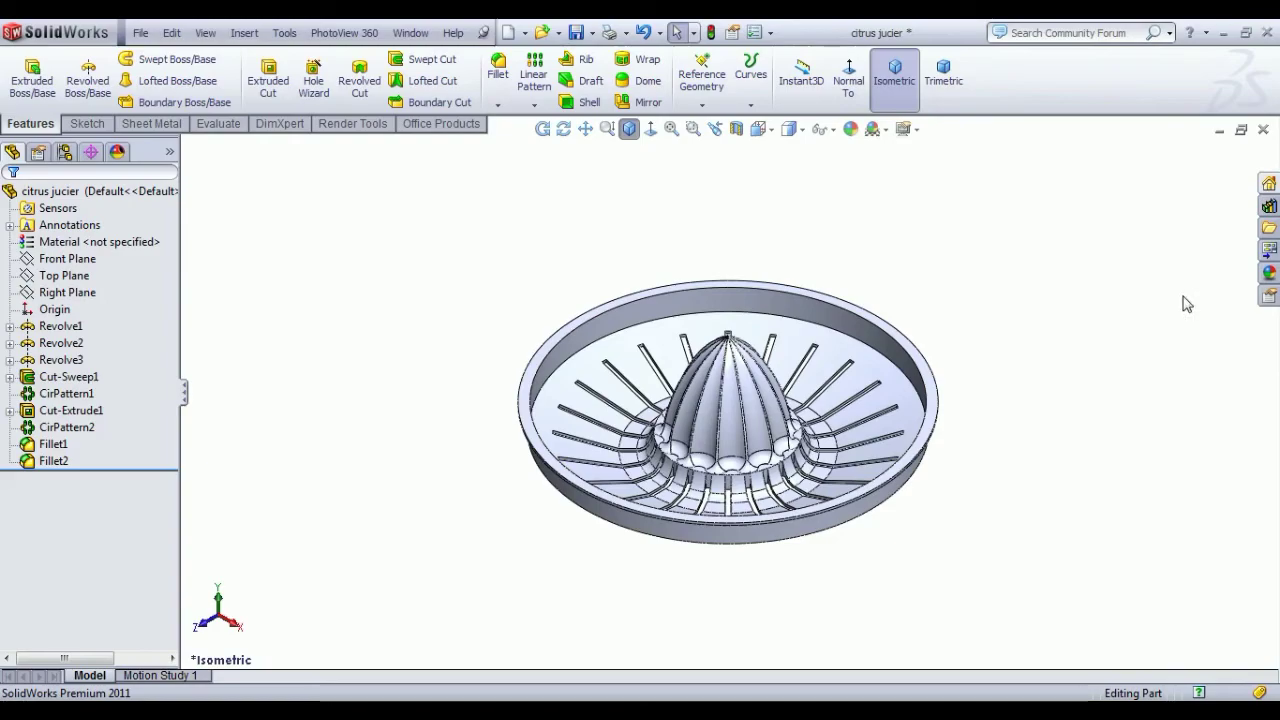
left_click(1269, 274)
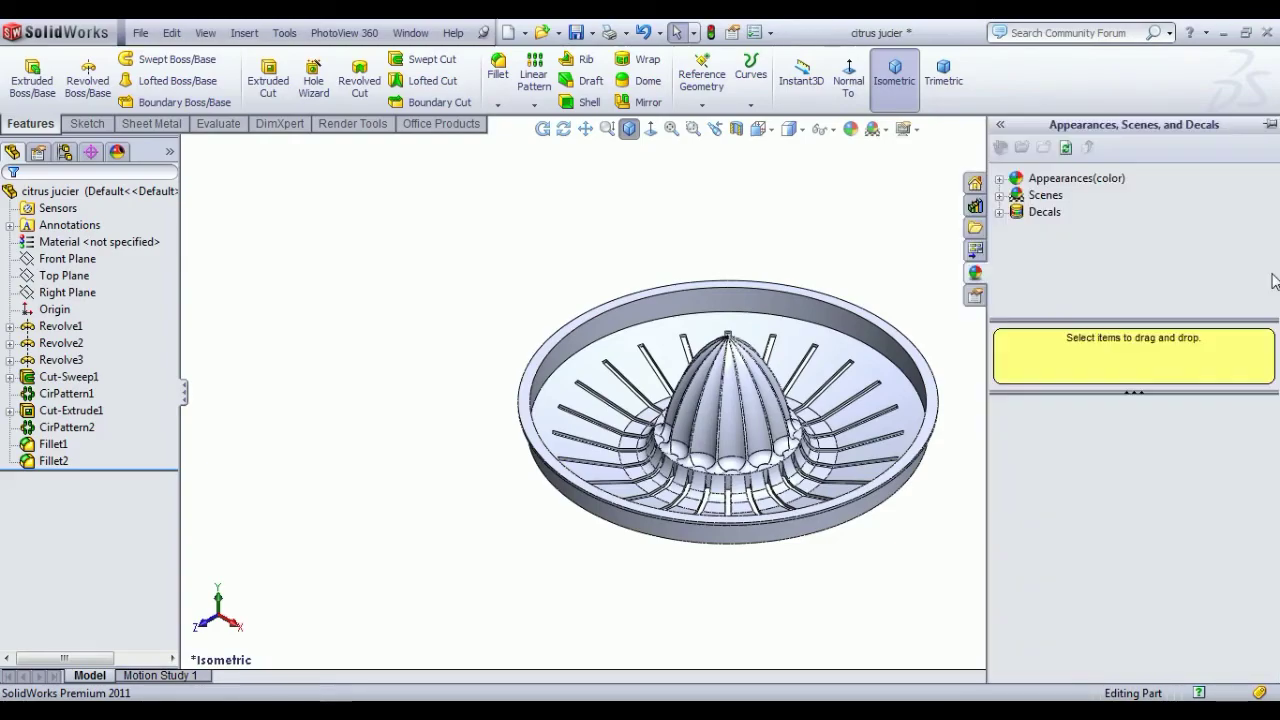
left_click(1015, 178)
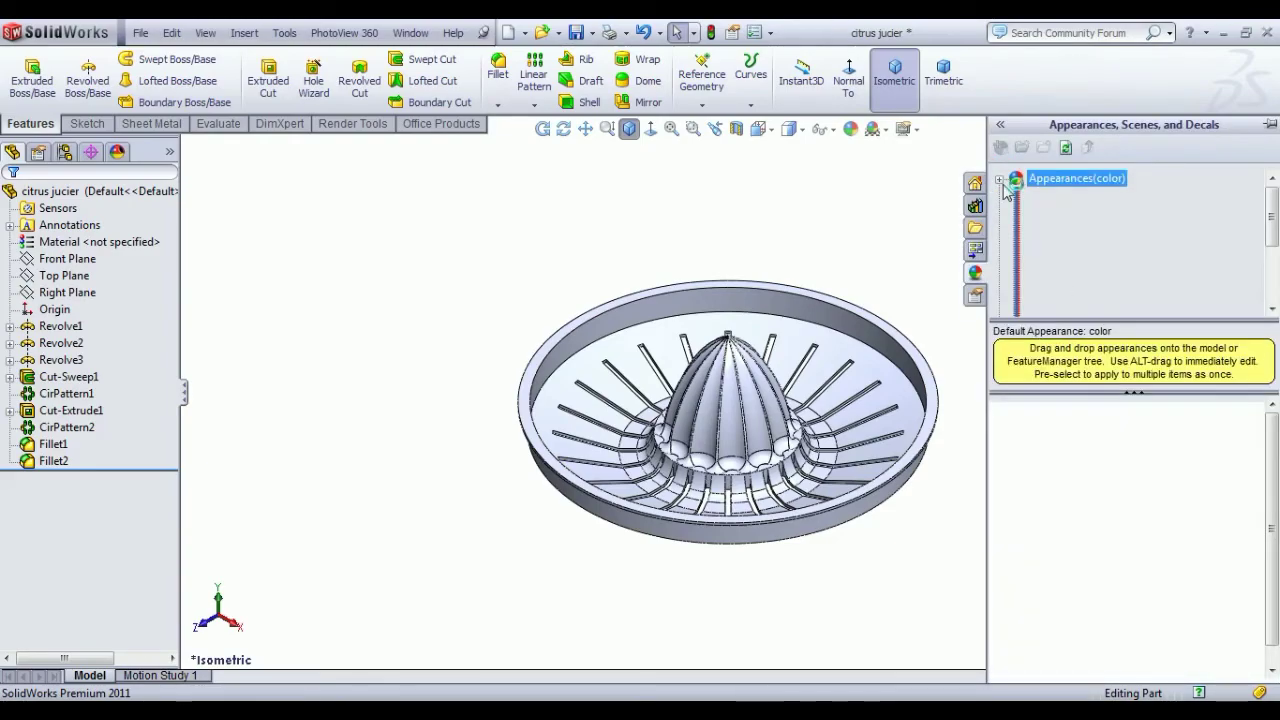
left_click(1060, 195)
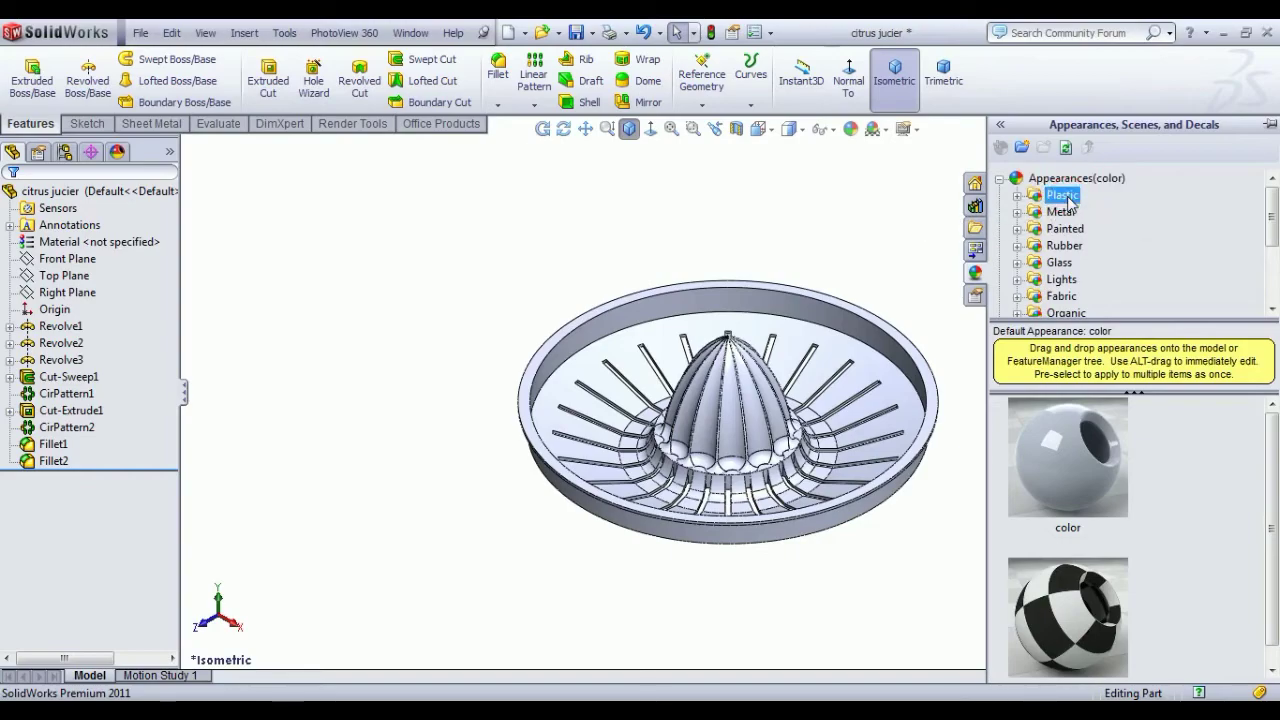
left_click(1018, 196)
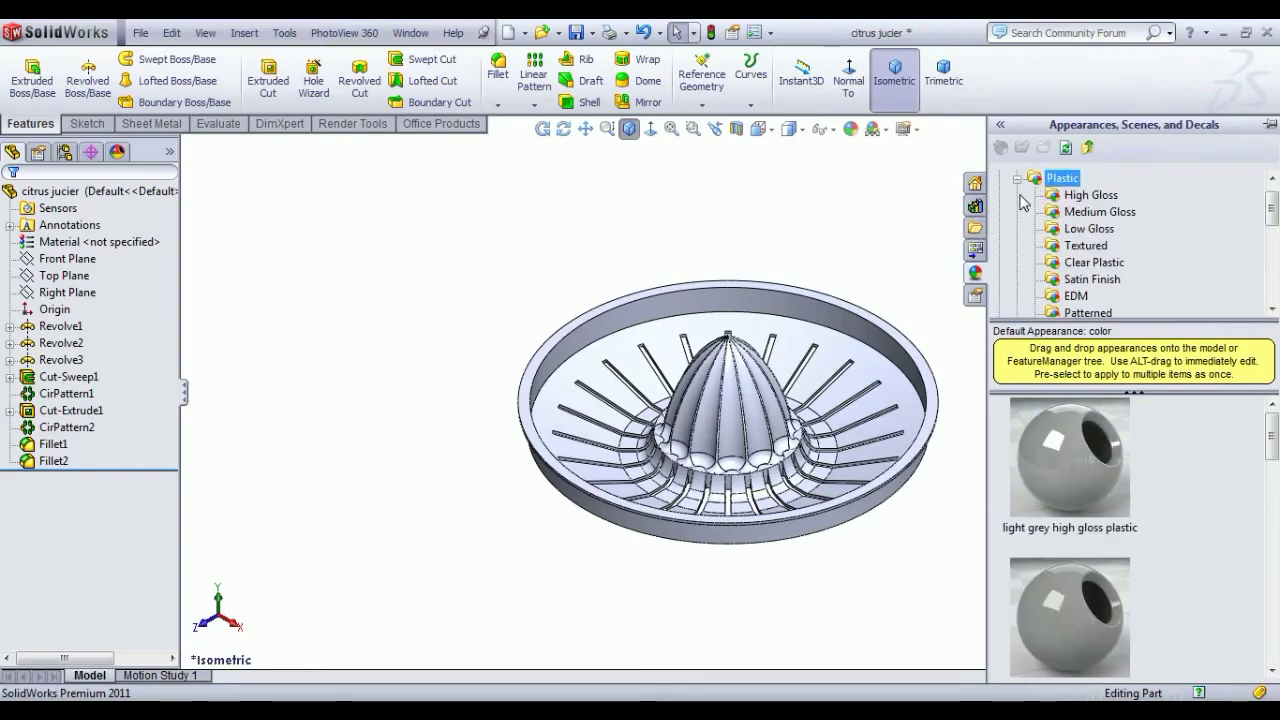
left_click(1102, 197)
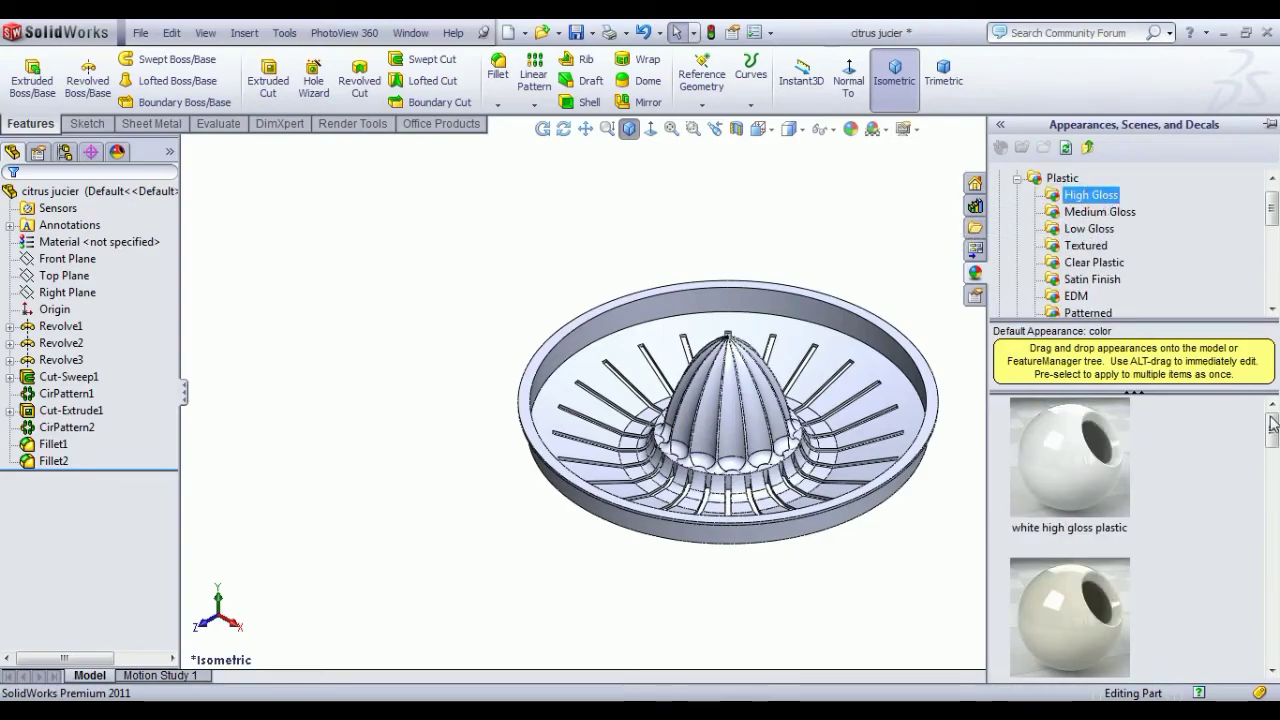
left_click_drag(1272, 424, 1273, 612)
left_click(1093, 546)
double_click(1093, 546)
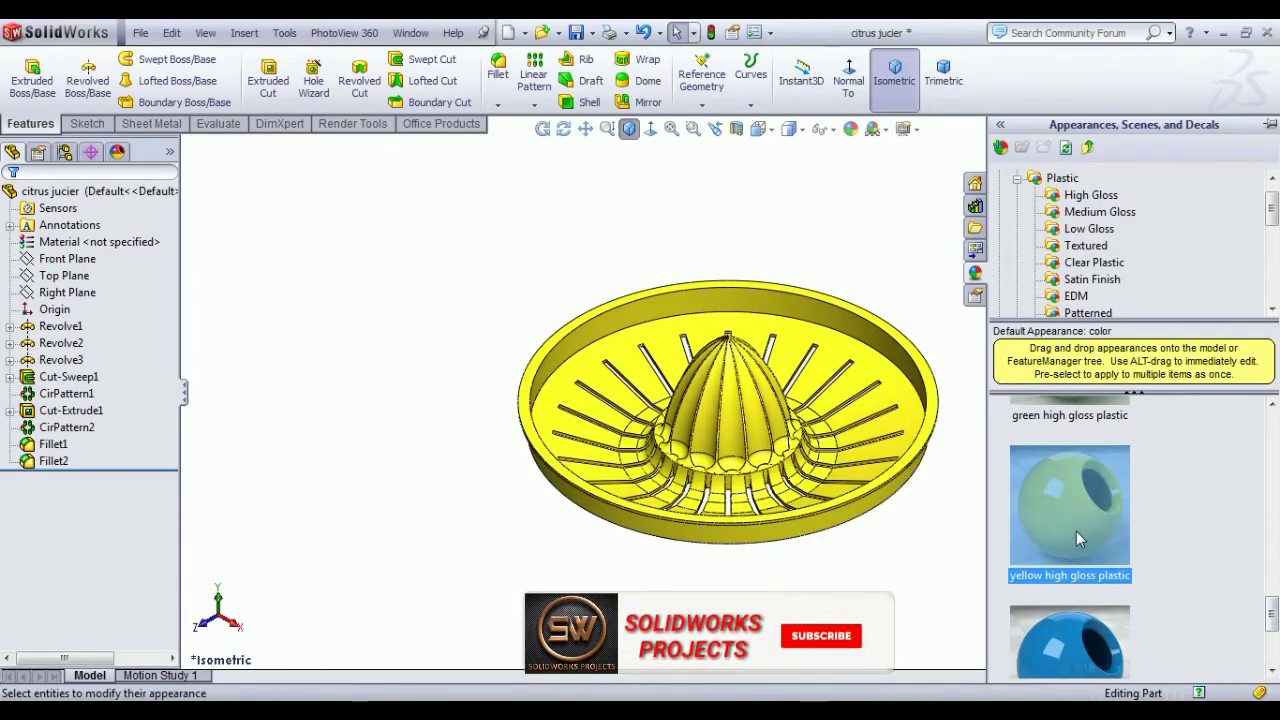
left_click(850, 128)
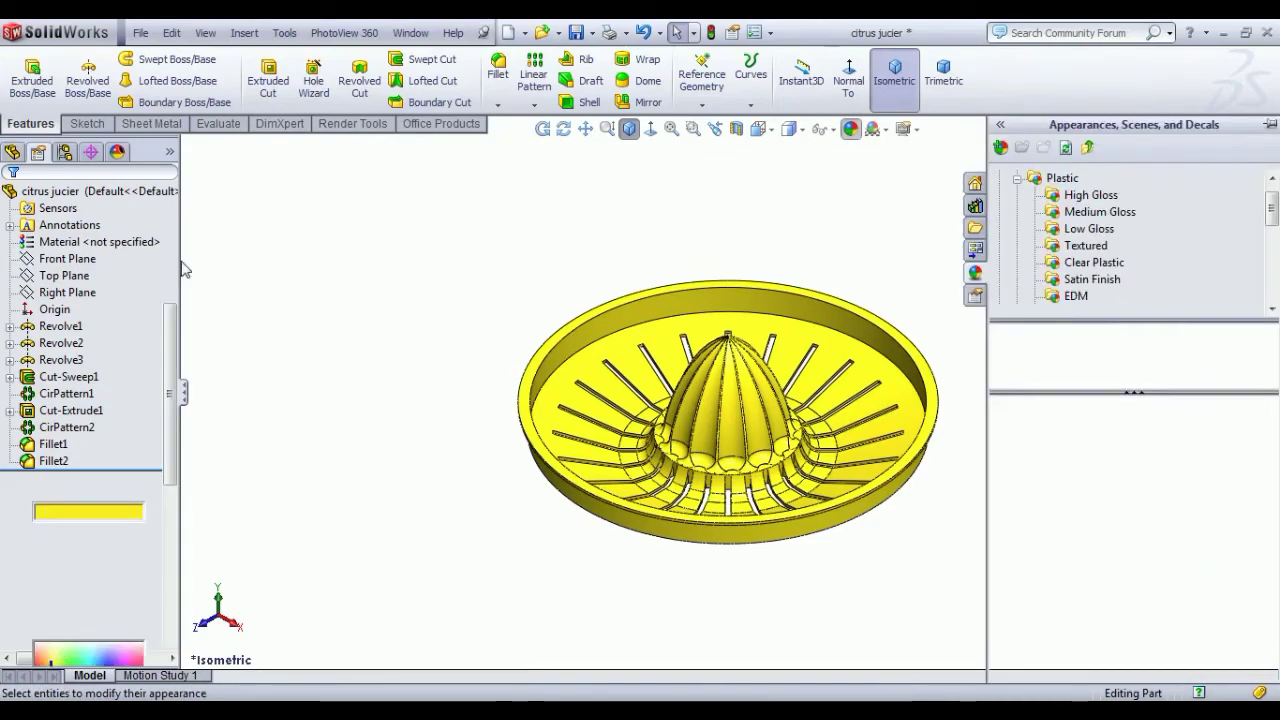
left_click(12, 201)
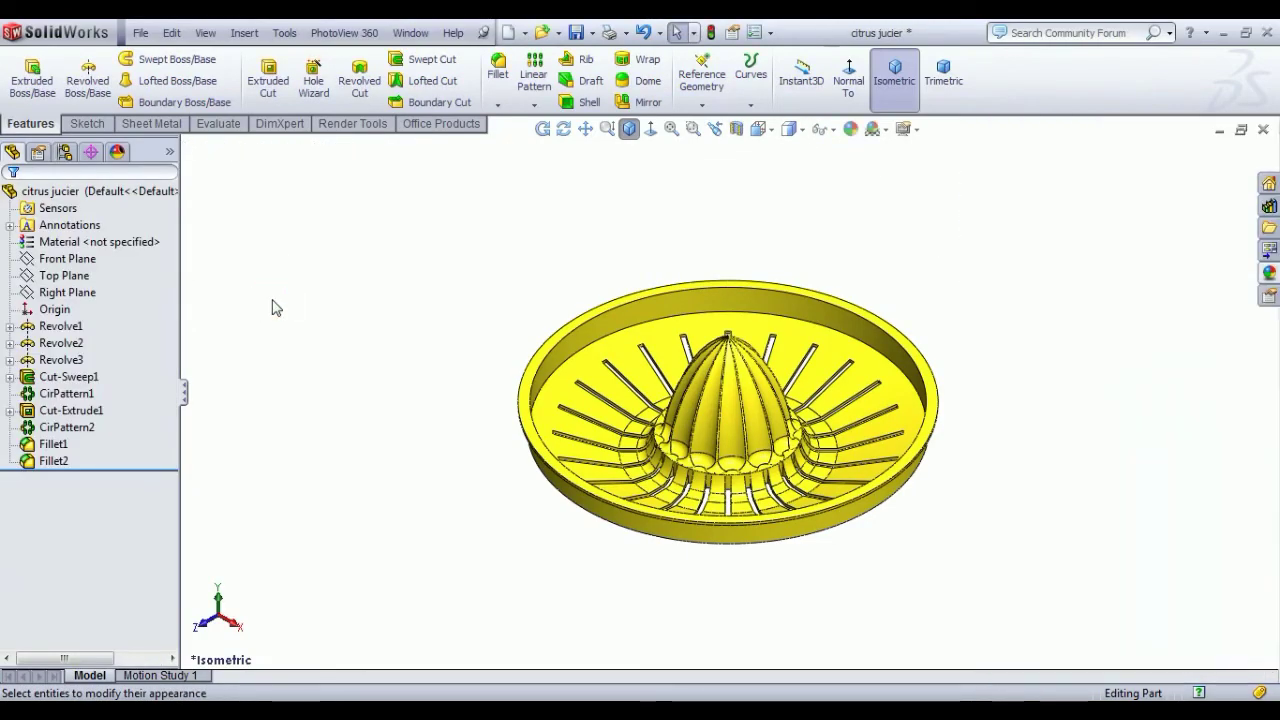